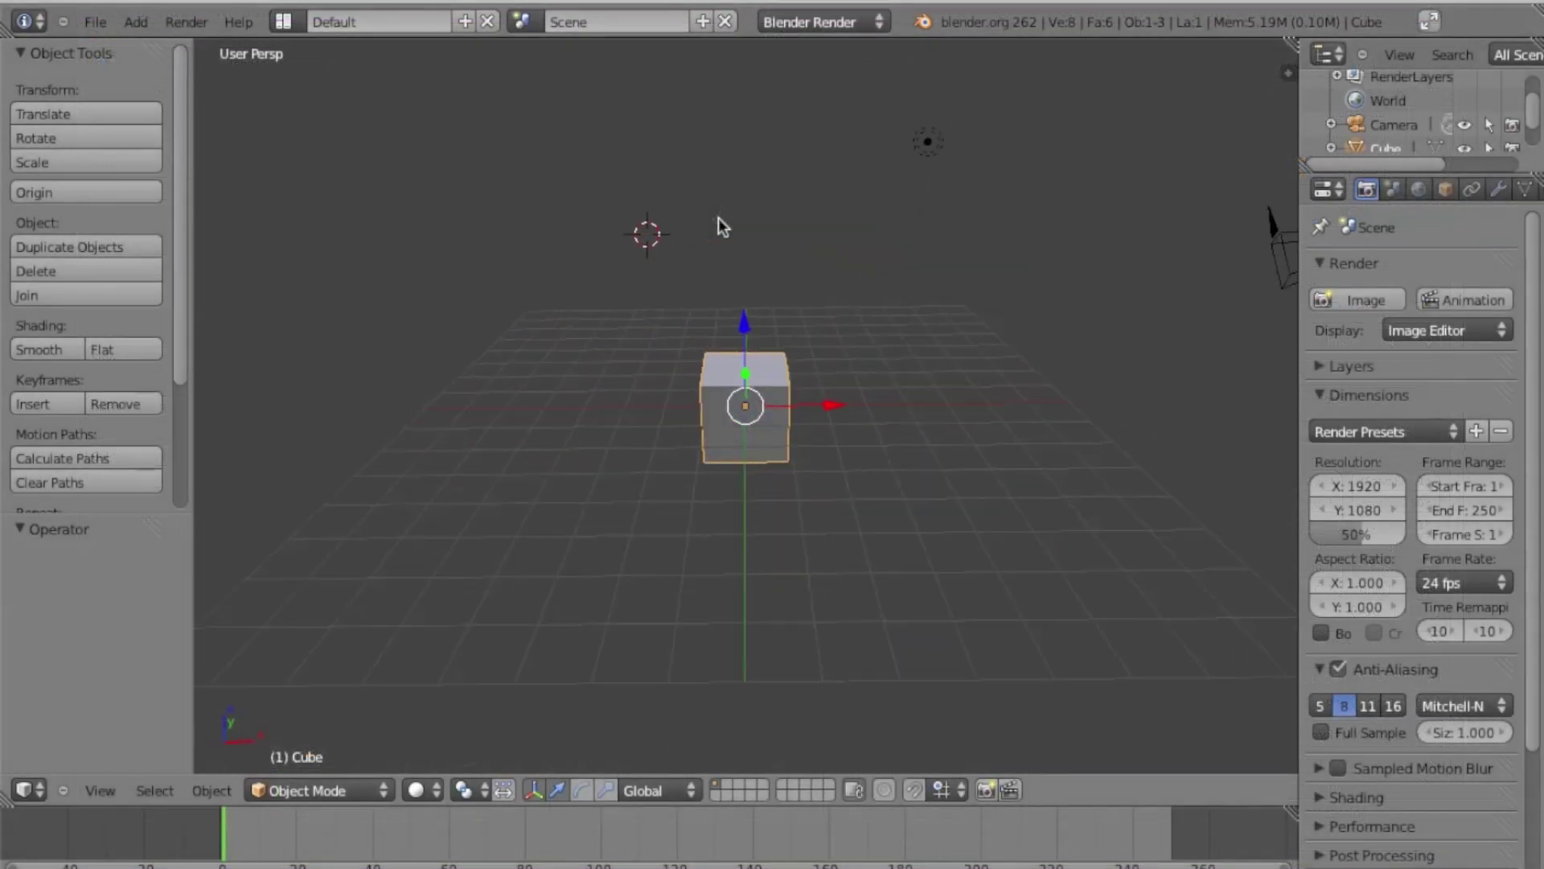
Look over the default cube and scene from several angles and zoom distances
{"action": "scroll", "coordinate": [717, 219], "scroll_direction": "right", "scroll_amount": 5}
{"action": "scroll", "coordinate": [717, 219], "scroll_direction": "right", "scroll_amount": 10}
{"action": "scroll", "coordinate": [717, 219], "scroll_direction": "left", "scroll_amount": 8}
{"action": "scroll", "coordinate": [717, 219], "scroll_direction": "right", "scroll_amount": 2}
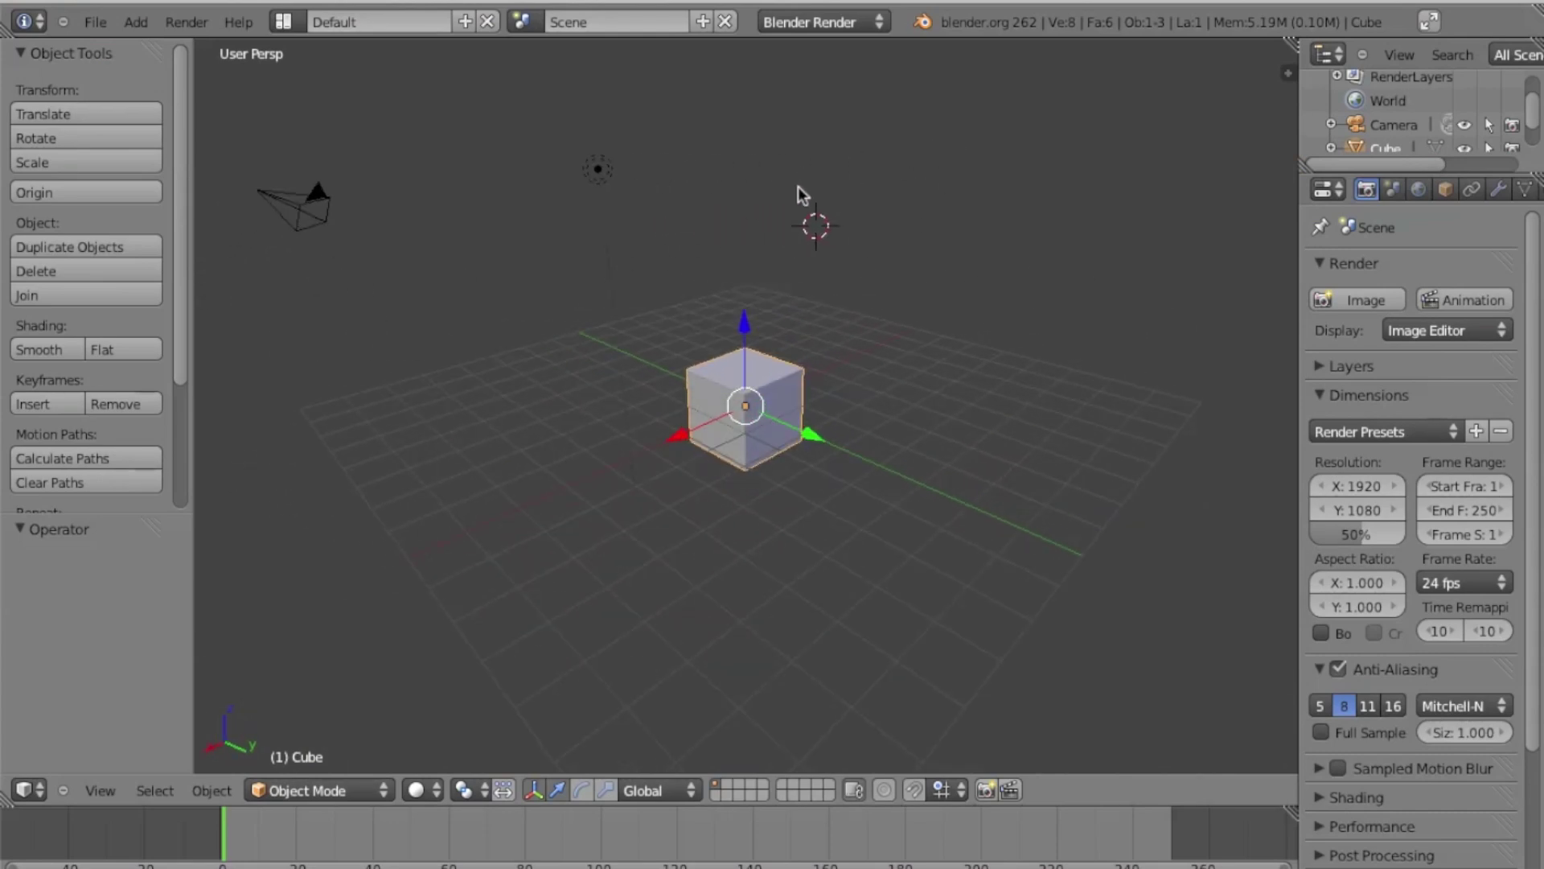
{"action": "scroll", "coordinate": [857, 415], "scroll_direction": "left", "scroll_amount": 10}
{"action": "scroll", "coordinate": [858, 415], "scroll_direction": "right", "scroll_amount": 8}
{"action": "middle_click_drag", "start_coordinate": [853, 421], "coordinate": [853, 304]}
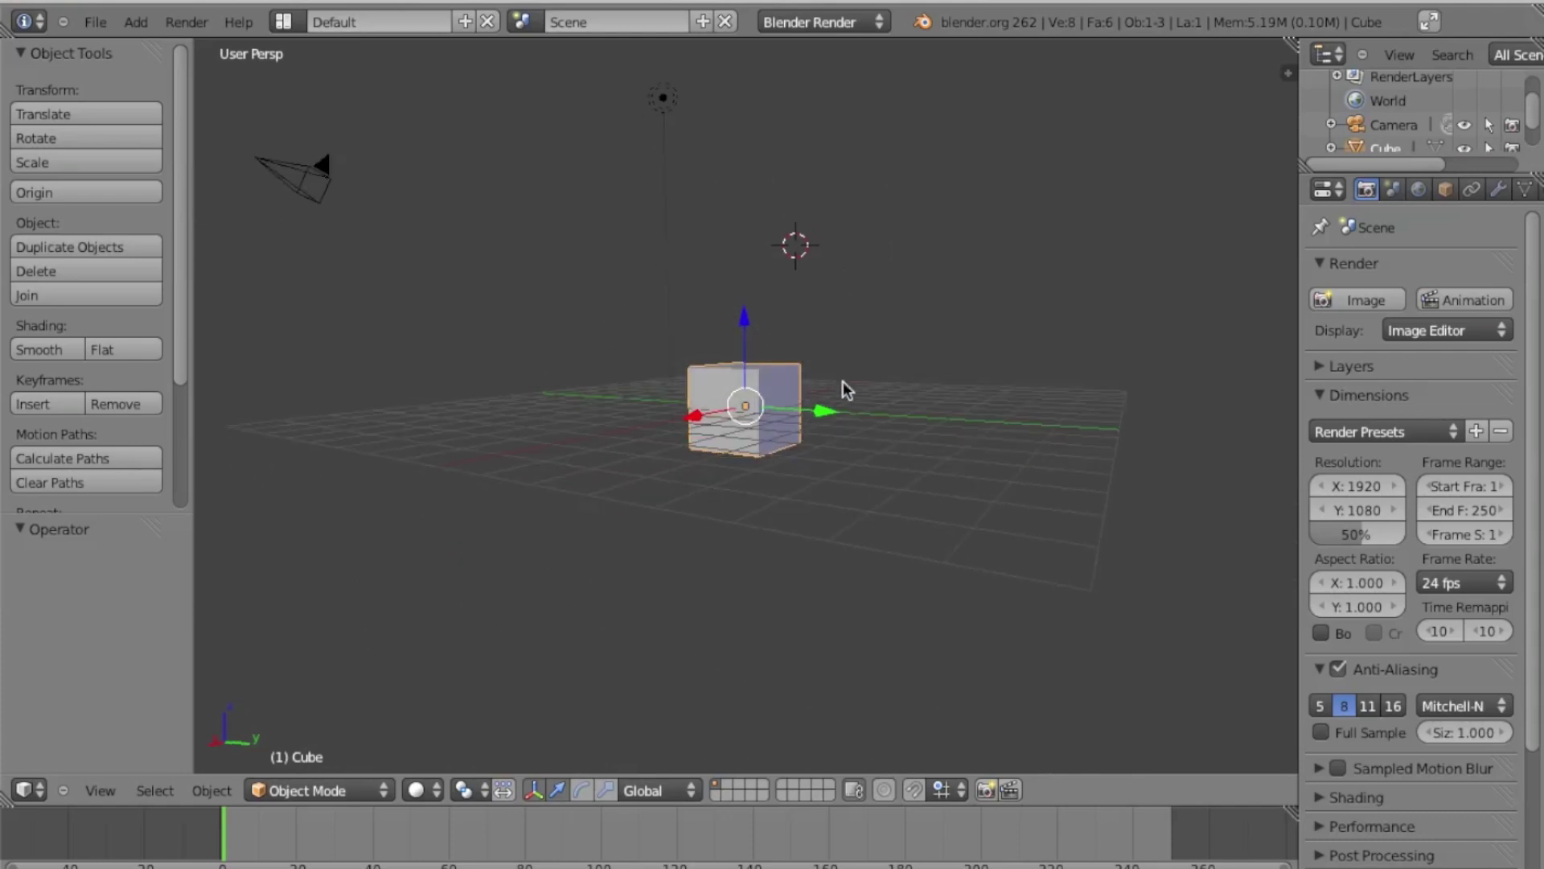
{"action": "scroll", "coordinate": [877, 335], "scroll_direction": "down", "scroll_amount": 7}
{"action": "scroll", "coordinate": [880, 344], "scroll_direction": "up", "scroll_amount": 6}
{"action": "scroll", "coordinate": [880, 344], "scroll_direction": "down", "scroll_amount": 6}
{"action": "scroll", "coordinate": [880, 344], "scroll_direction": "up", "scroll_amount": 8}
{"action": "scroll", "coordinate": [880, 344], "scroll_direction": "up", "scroll_amount": 3}
{"action": "scroll", "coordinate": [880, 345], "scroll_direction": "down", "scroll_amount": 3}
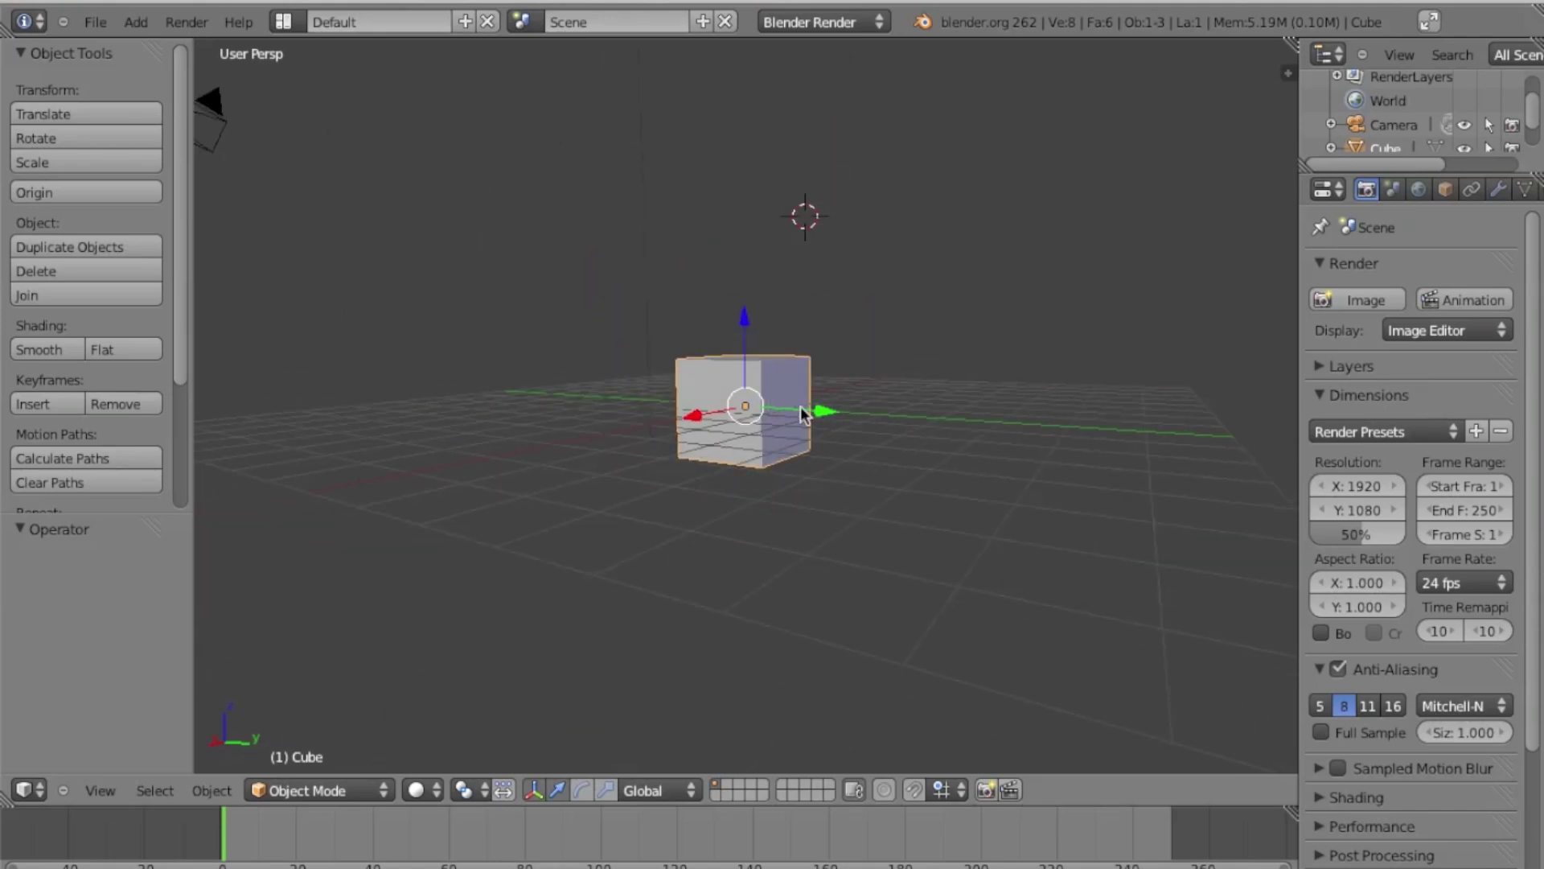
{"action": "middle_click_drag", "start_coordinate": [938, 275], "coordinate": [958, 480]}
{"action": "key", "text": "KP_6"}
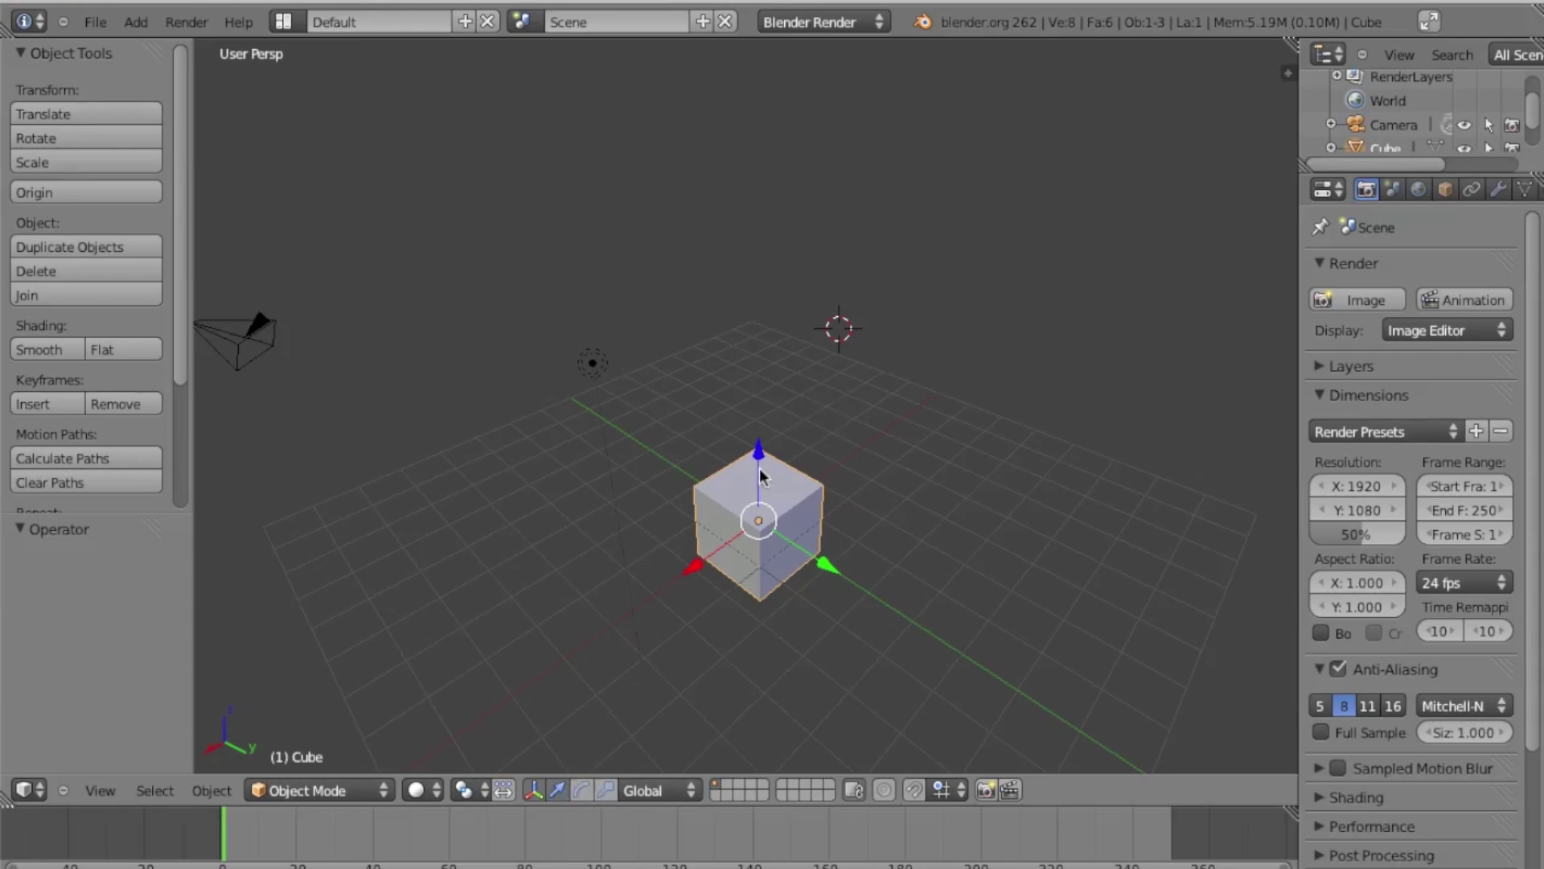
Move the cube up along the Z axis, then along X, and about 0.04 along Y
{"action": "left_click_drag", "start_coordinate": [760, 459], "coordinate": [777, 370]}
{"action": "left_click_drag", "start_coordinate": [698, 478], "coordinate": [653, 498]}
{"action": "left_click_drag", "start_coordinate": [777, 496], "coordinate": [783, 506]}
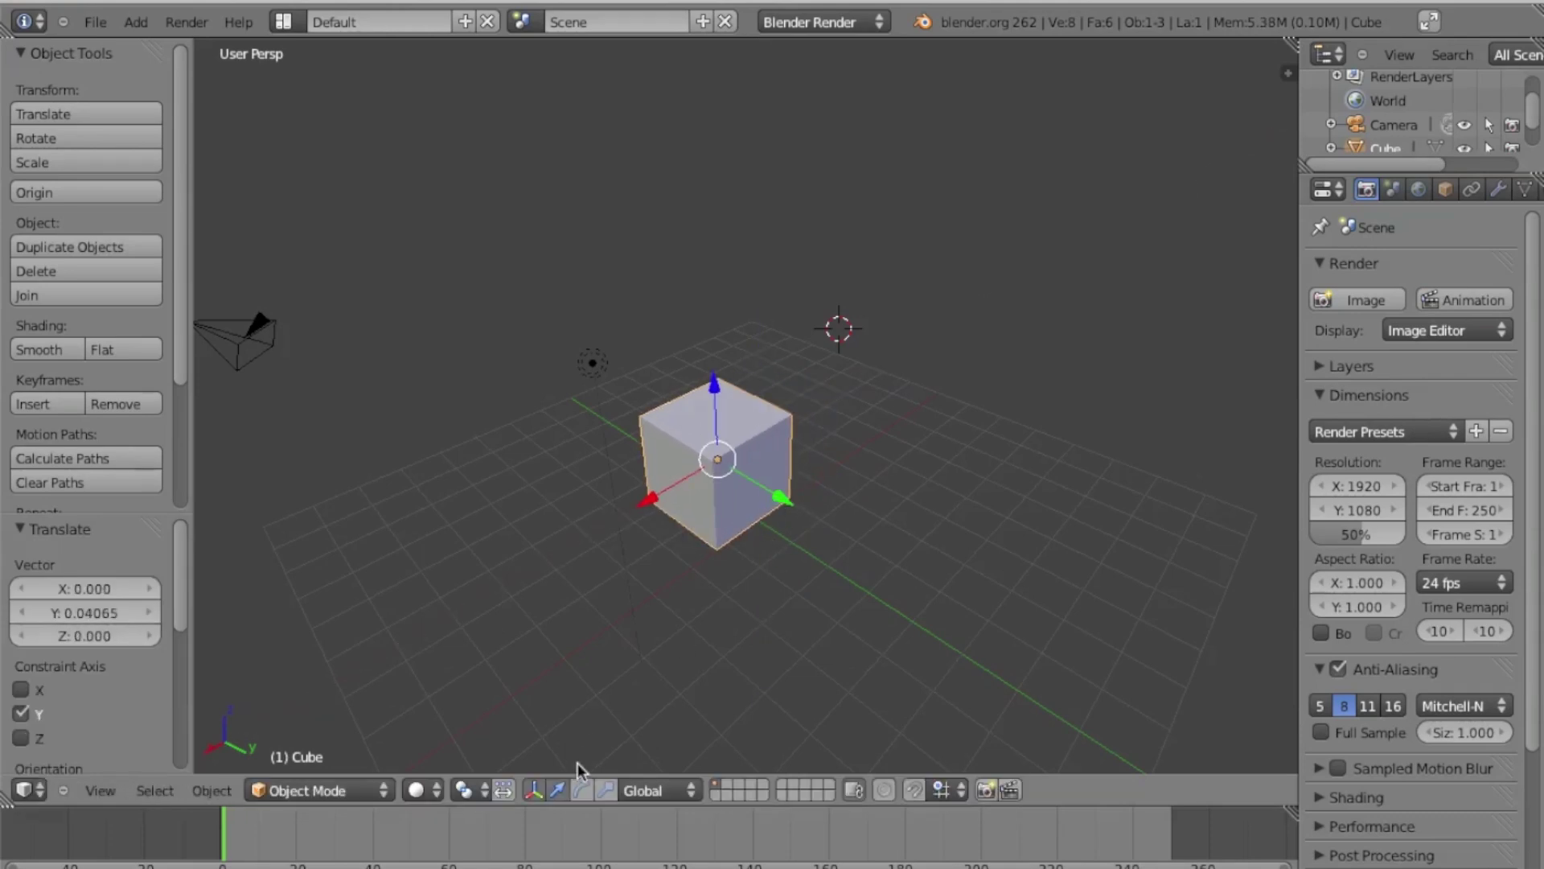
Rotate the cube freely and scale it uniformly by a factor of about 1.93
{"action": "left_click", "coordinate": [584, 791]}
{"action": "left_click_drag", "start_coordinate": [677, 427], "coordinate": [745, 467]}
{"action": "left_click", "coordinate": [616, 791]}
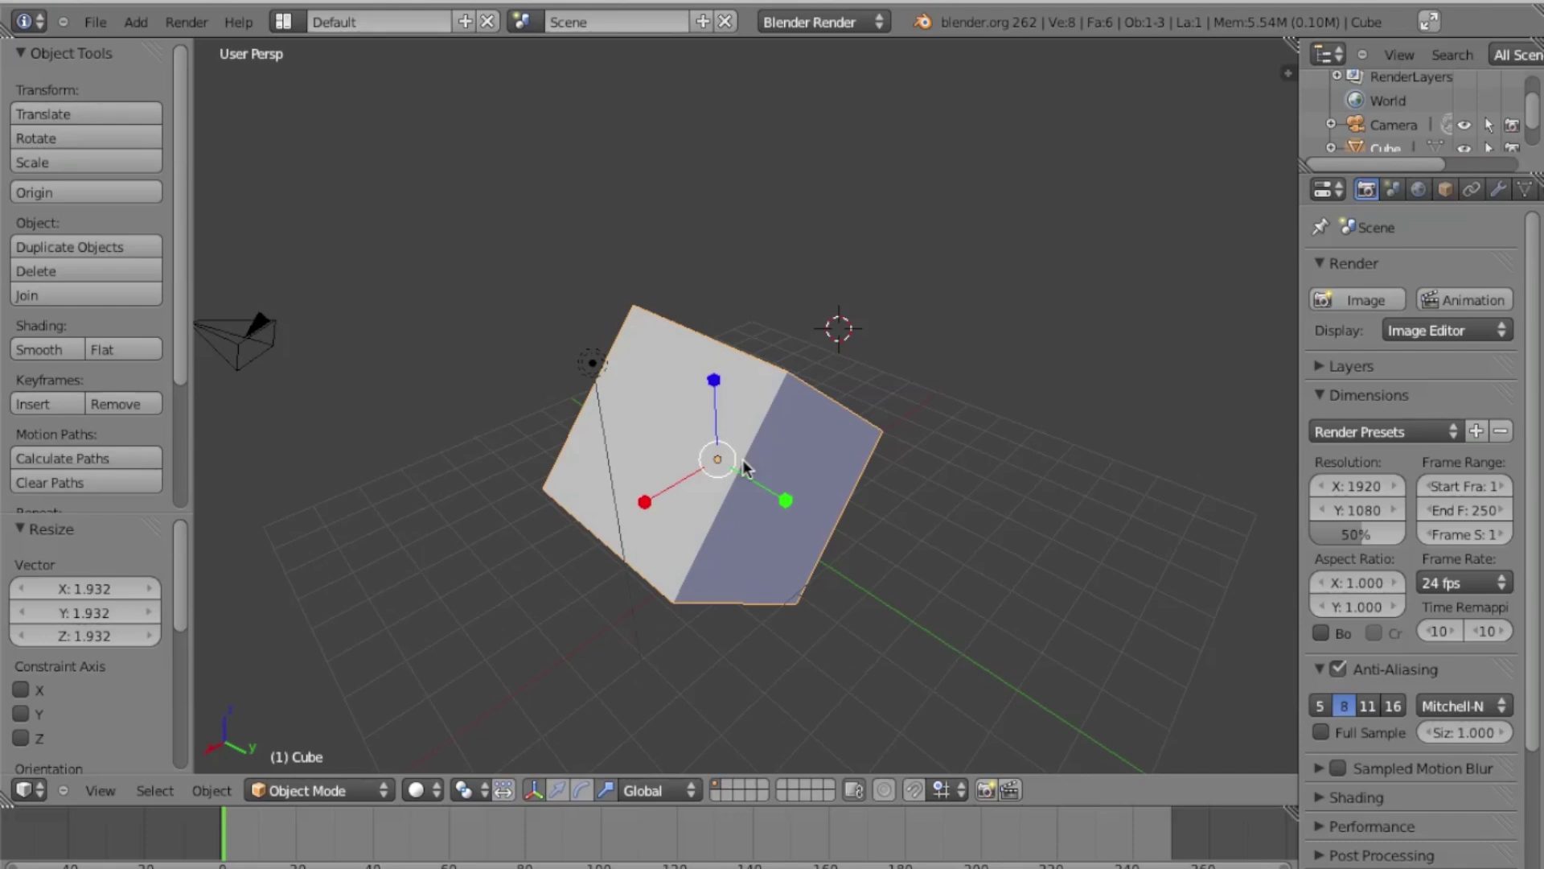
Undo the cube's scaling, rotation and moves
{"action": "key", "text": "ctrl+z"}
{"action": "key", "text": "ctrl+z"}
{"action": "key", "text": "ctrl+z"}
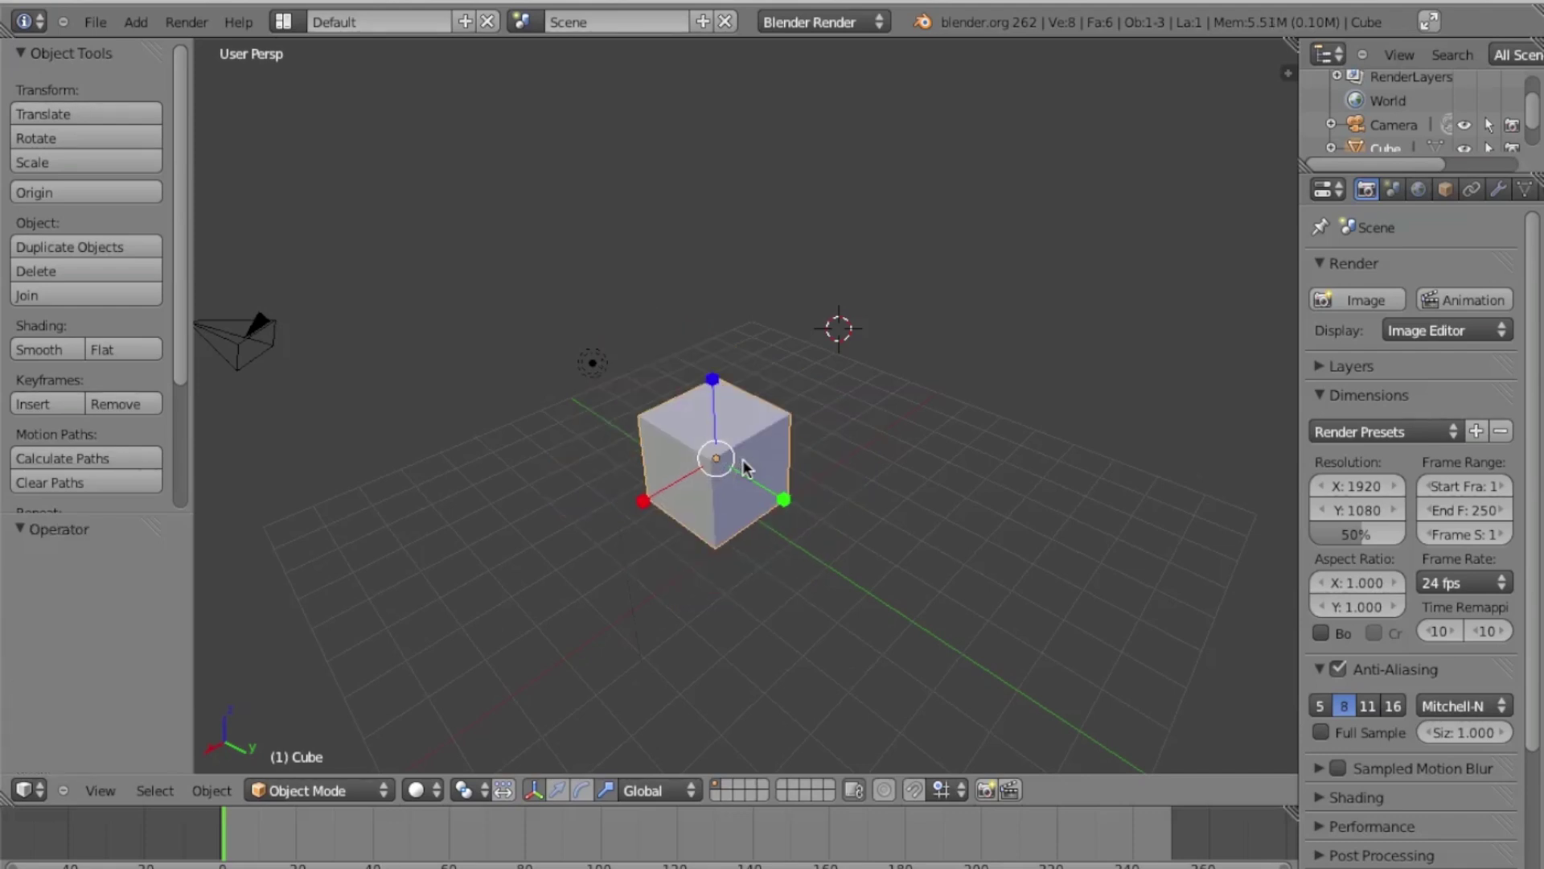
{"action": "key", "text": "ctrl+z"}
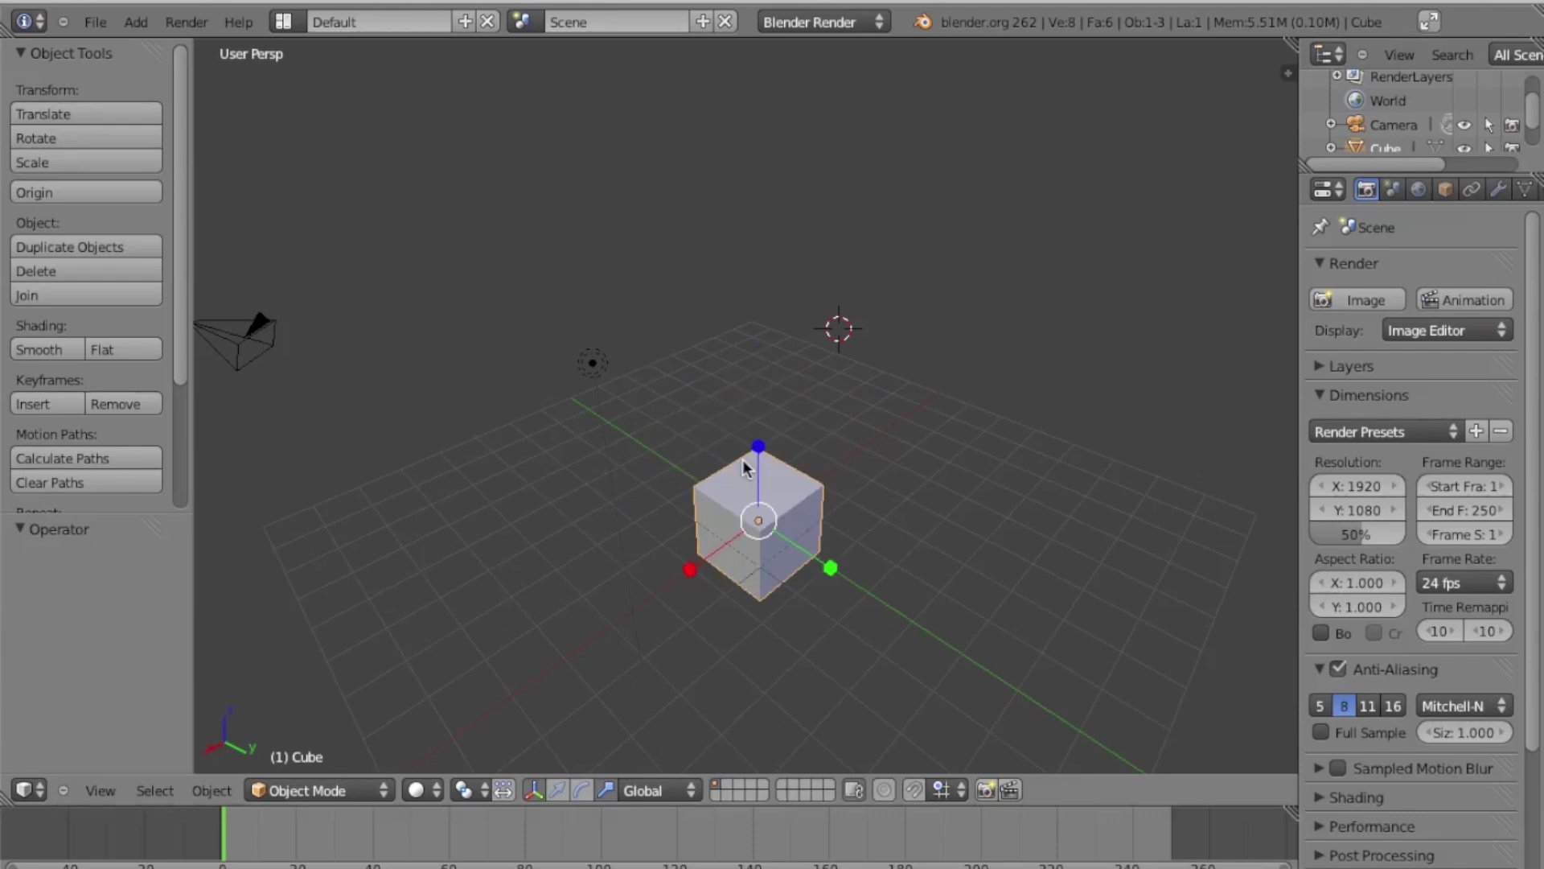
Switch the cube from Object Mode to Edit Mode and bring it closer in view
{"action": "middle_click_drag", "start_coordinate": [746, 467], "coordinate": [741, 460]}
{"action": "left_click", "coordinate": [320, 790]}
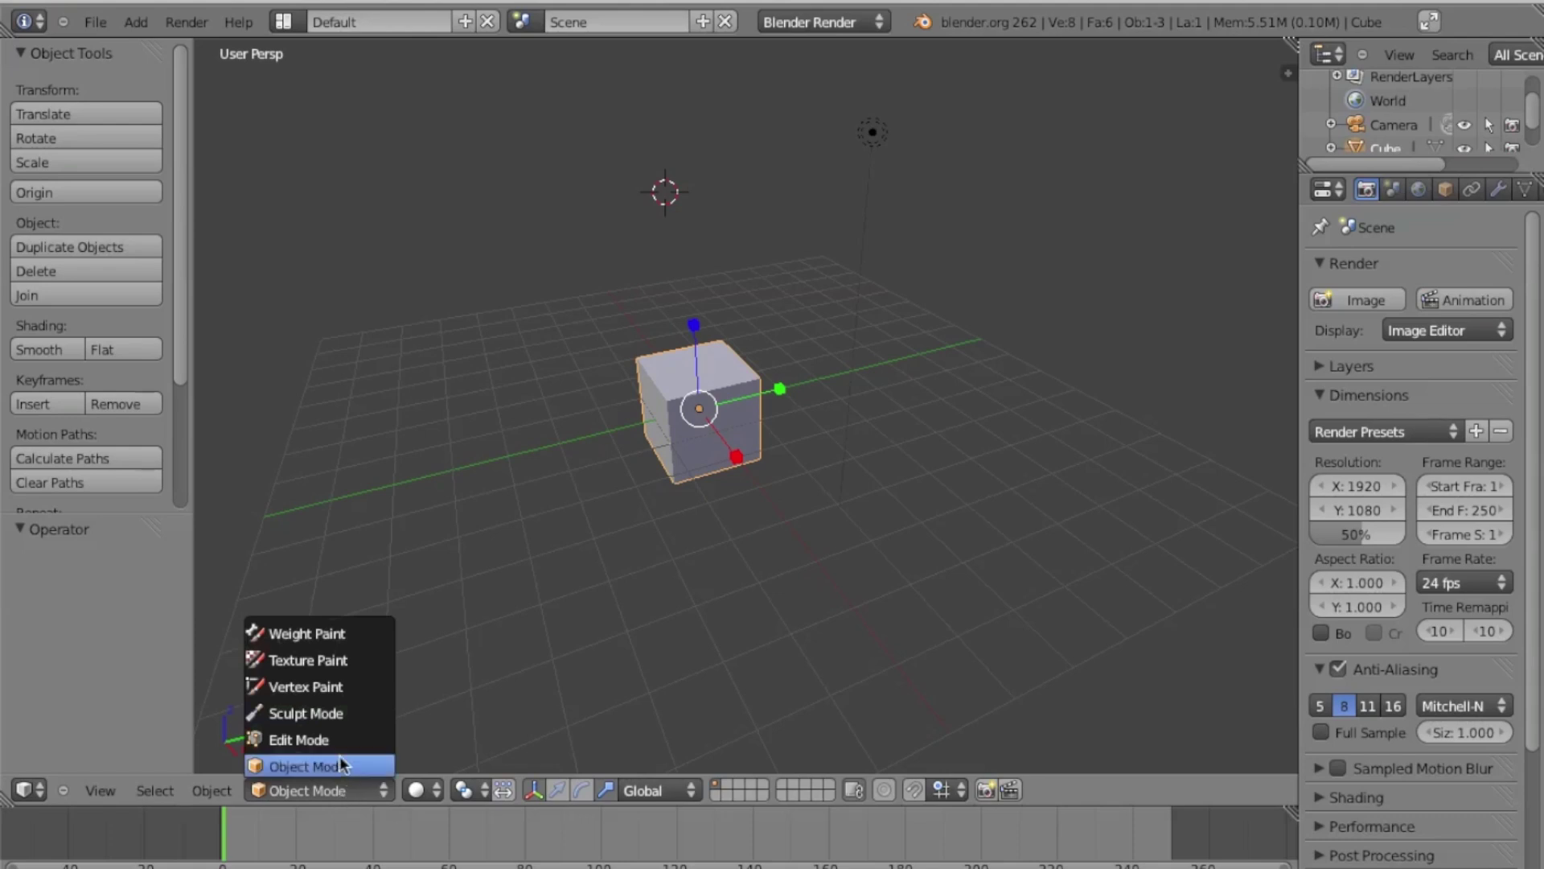
{"action": "left_click", "coordinate": [348, 740]}
{"action": "mouse_move", "coordinate": [752, 435]}
{"action": "middle_mouse_down"}
{"action": "mouse_move", "coordinate": [793, 444]}
{"action": "mouse_move", "coordinate": [752, 445]}
{"action": "middle_mouse_up"}
{"action": "scroll", "coordinate": [752, 444], "scroll_direction": "up", "scroll_amount": 5}
{"action": "scroll", "coordinate": [753, 443], "scroll_direction": "down", "scroll_amount": 3}
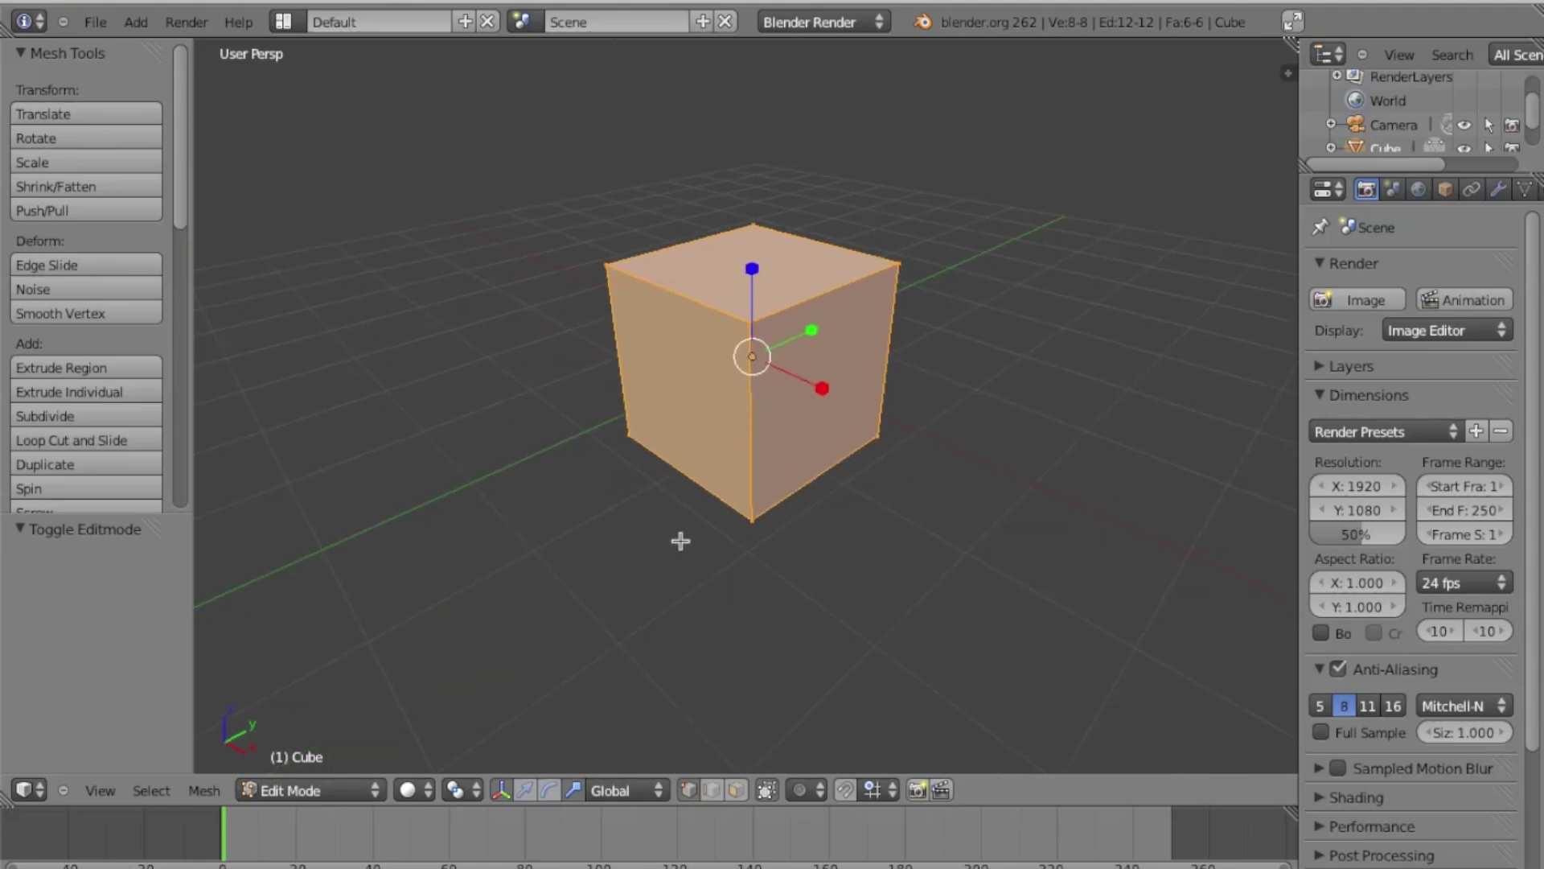
{"action": "mouse_move", "coordinate": [1322, 856]}
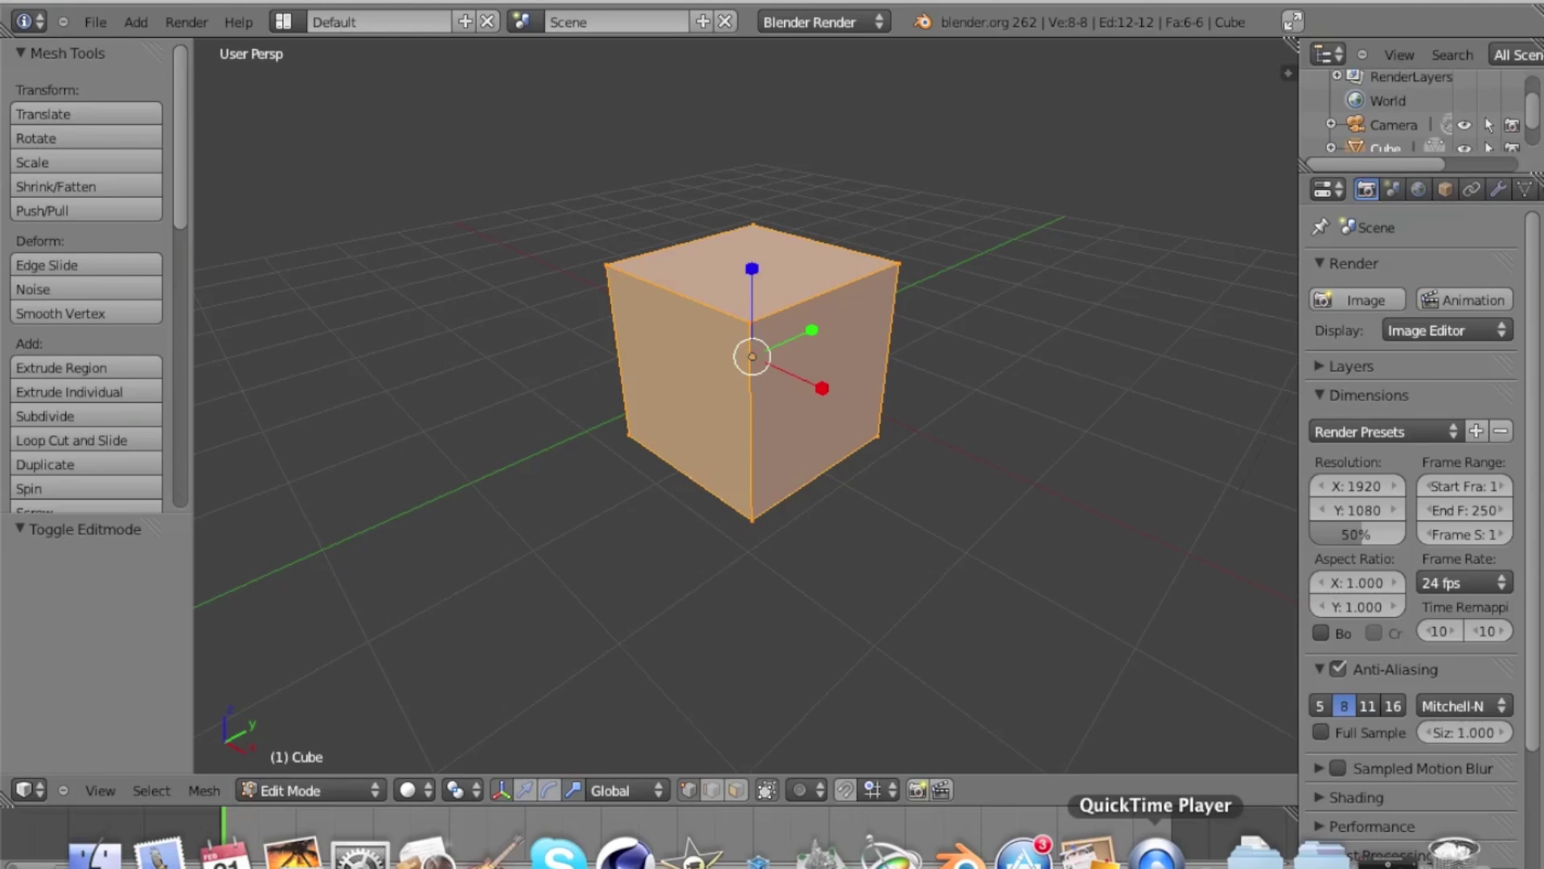
{"action": "middle_click_drag", "start_coordinate": [832, 500], "coordinate": [862, 510]}
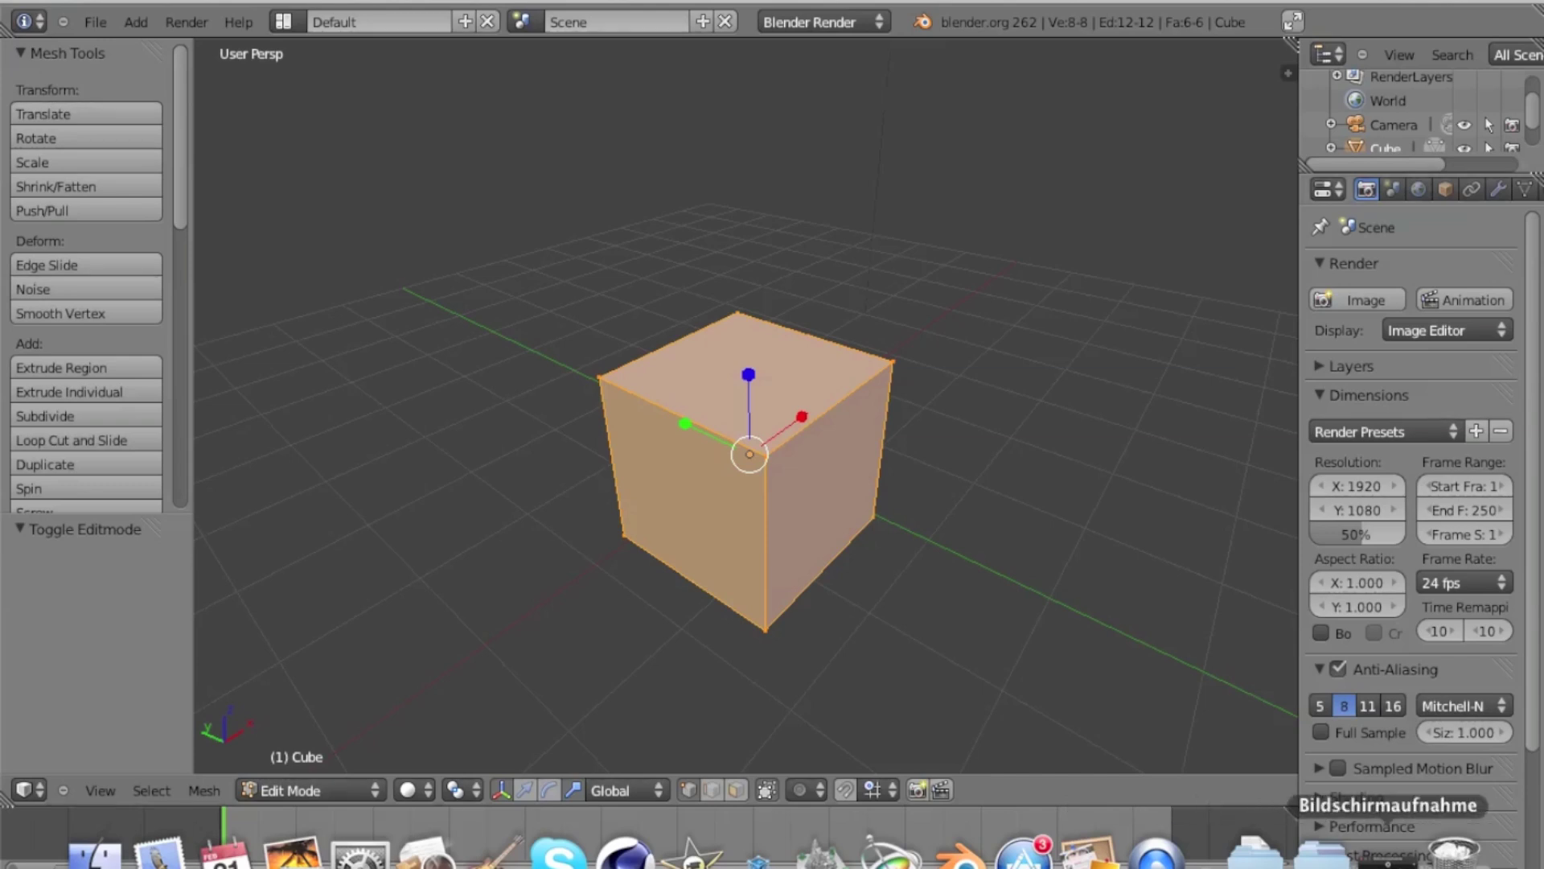
{"action": "scroll", "coordinate": [976, 472], "scroll_direction": "left", "scroll_amount": 10}
{"action": "scroll", "coordinate": [976, 472], "scroll_direction": "right", "scroll_amount": 15}
{"action": "scroll", "coordinate": [976, 472], "scroll_direction": "right", "scroll_amount": 10}
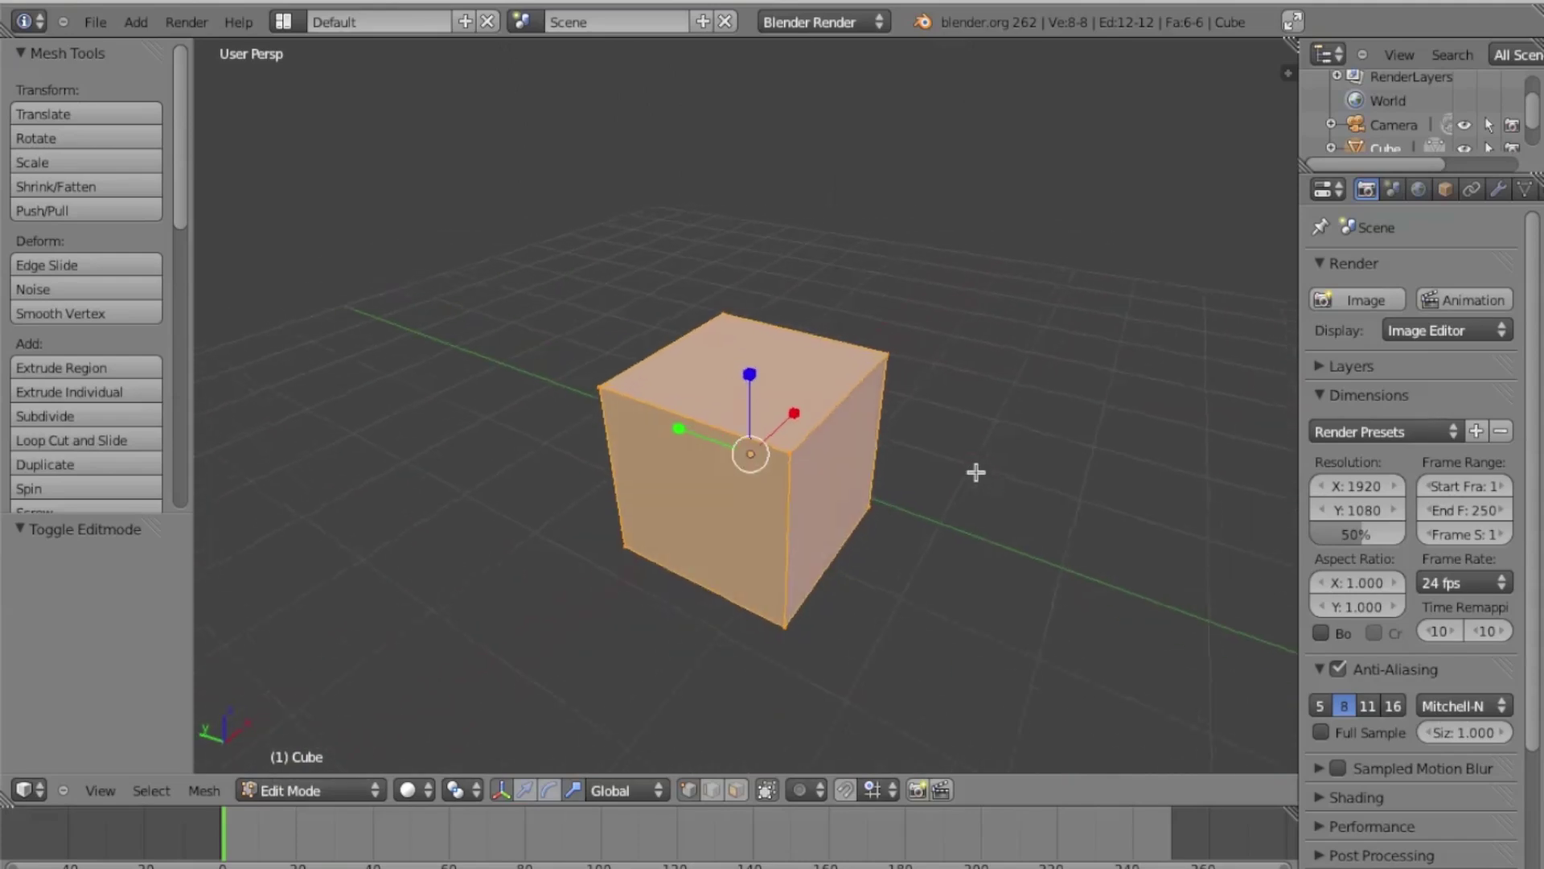
{"action": "scroll", "coordinate": [976, 472], "scroll_direction": "left", "scroll_amount": 3}
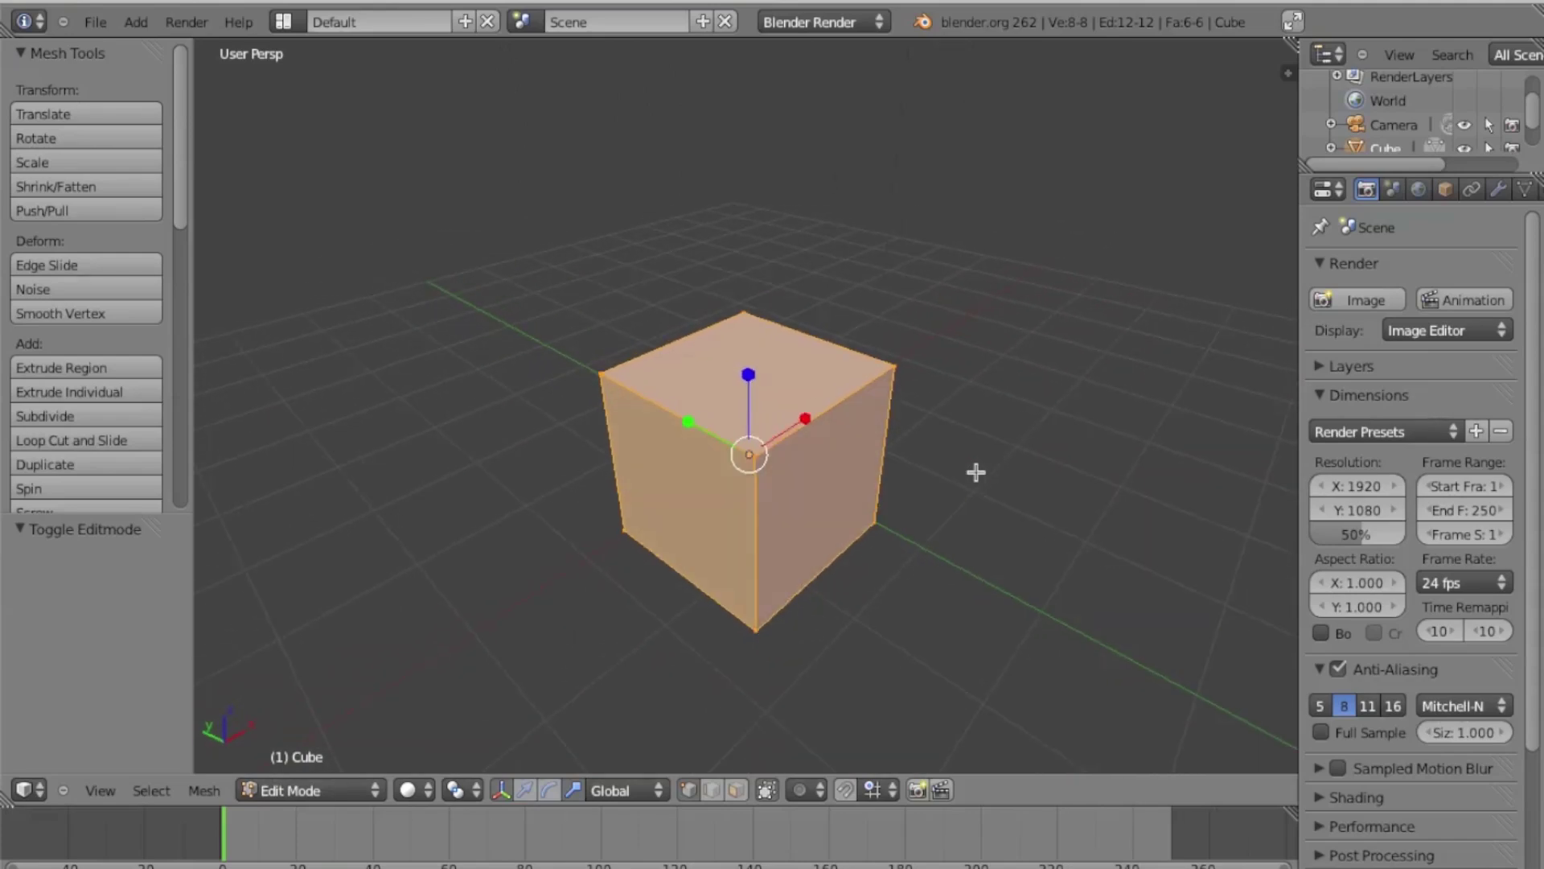
{"action": "scroll", "coordinate": [976, 472], "scroll_direction": "down", "scroll_amount": 5, "text": "shift"}
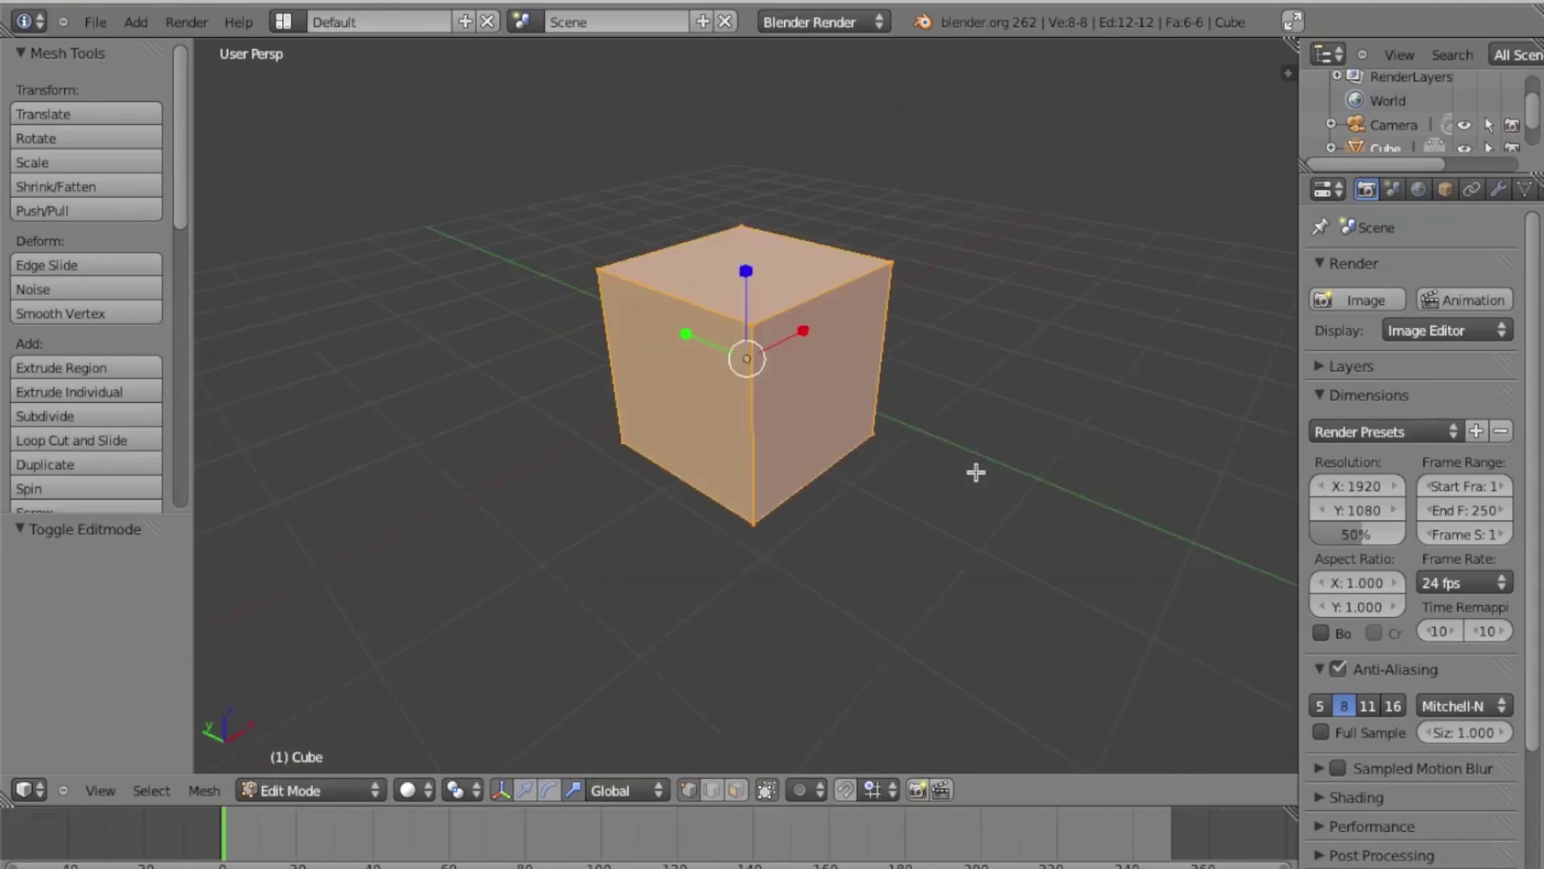
Cycle through the face, edge and vertex select modes, finishing in face select mode
{"action": "left_click", "coordinate": [735, 789]}
{"action": "left_click", "coordinate": [710, 790]}
{"action": "left_click", "coordinate": [694, 790]}
{"action": "left_click", "coordinate": [713, 790]}
{"action": "left_click", "coordinate": [737, 791]}
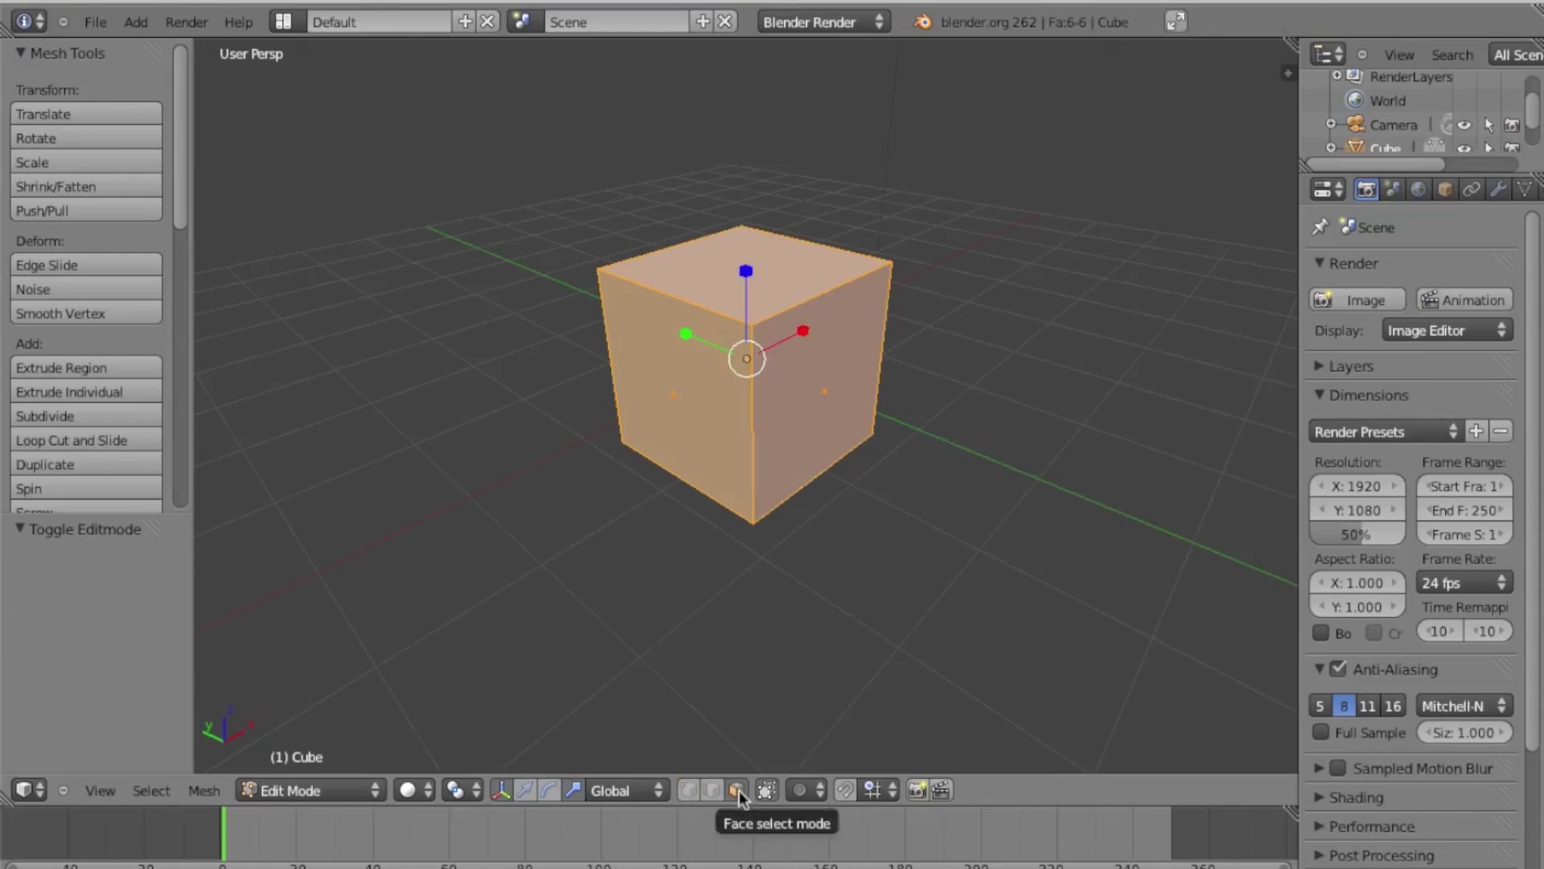
Clear the selection and select the cube's top face and two visible side faces one at a time
{"action": "key", "text": "a"}
{"action": "right_click", "coordinate": [792, 378]}
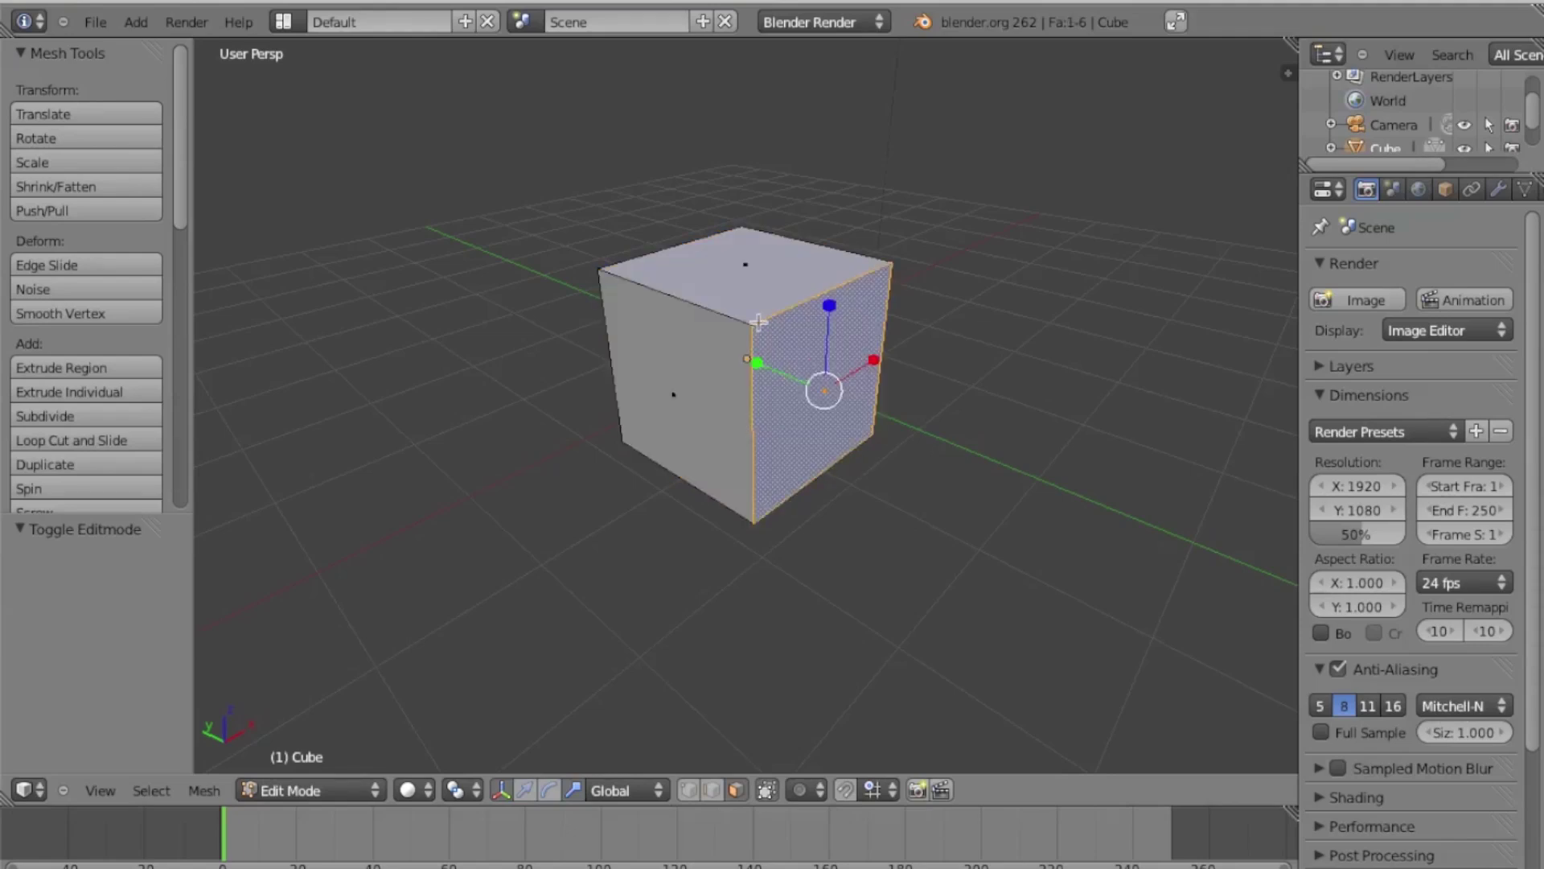
{"action": "right_click", "coordinate": [740, 296]}
{"action": "right_click", "coordinate": [713, 351]}
{"action": "right_click", "coordinate": [797, 352]}
{"action": "right_click", "coordinate": [764, 296]}
{"action": "right_click", "coordinate": [714, 354]}
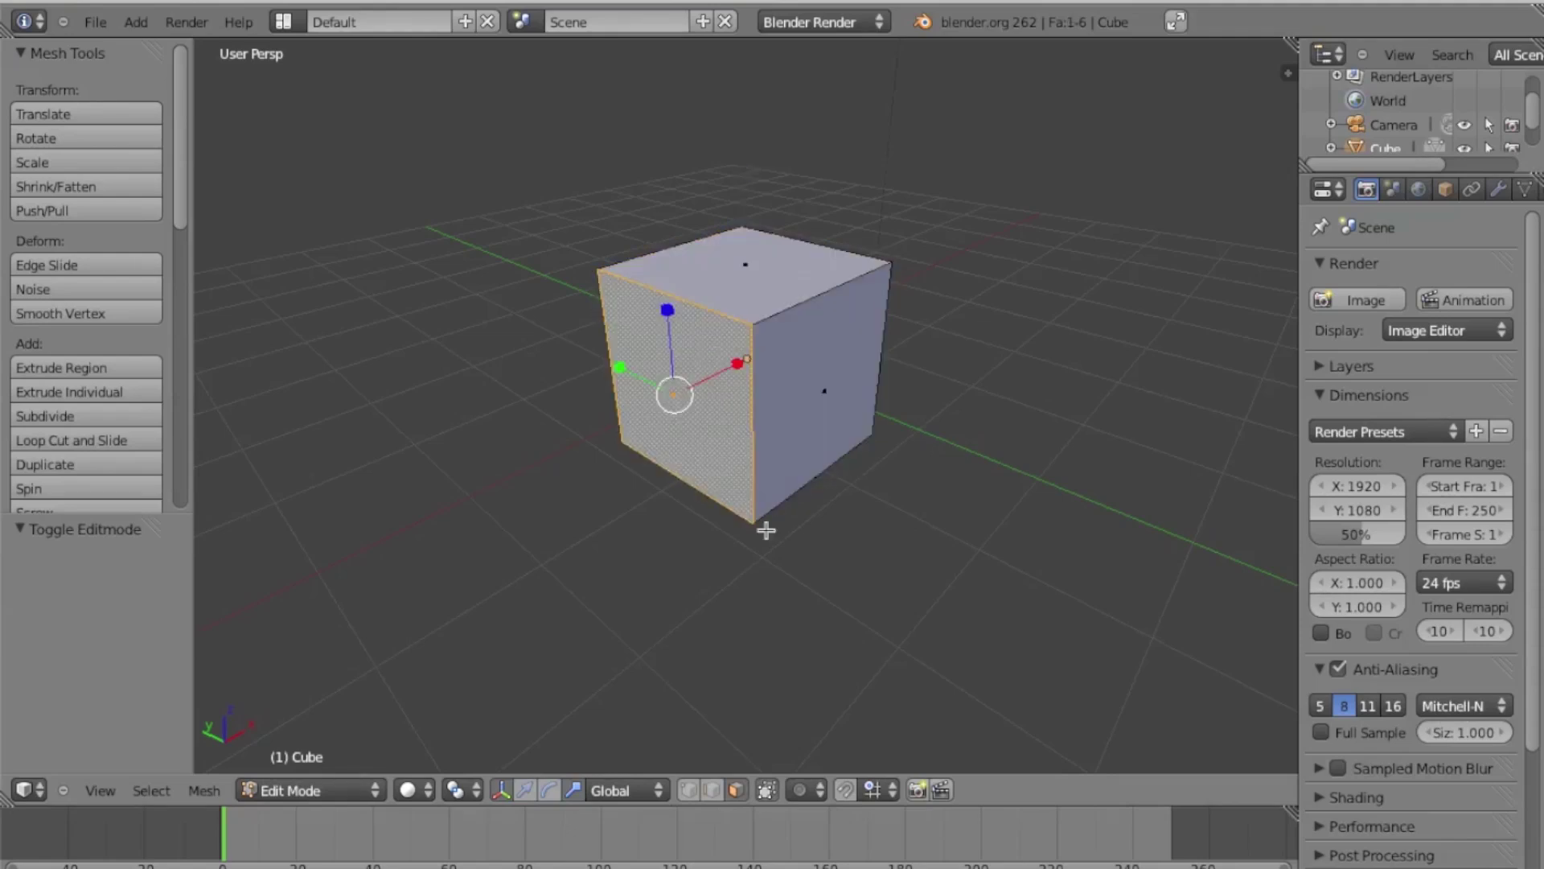
Enable edge selection and select individual edges around the cube's nearest top corner
{"action": "left_click", "coordinate": [712, 790], "text": "shift"}
{"action": "right_click", "coordinate": [785, 316]}
{"action": "right_click", "coordinate": [750, 399]}
{"action": "right_click", "coordinate": [715, 309]}
Select all four edges bounding the cube's right-hand side face together
{"action": "right_click", "coordinate": [886, 291]}
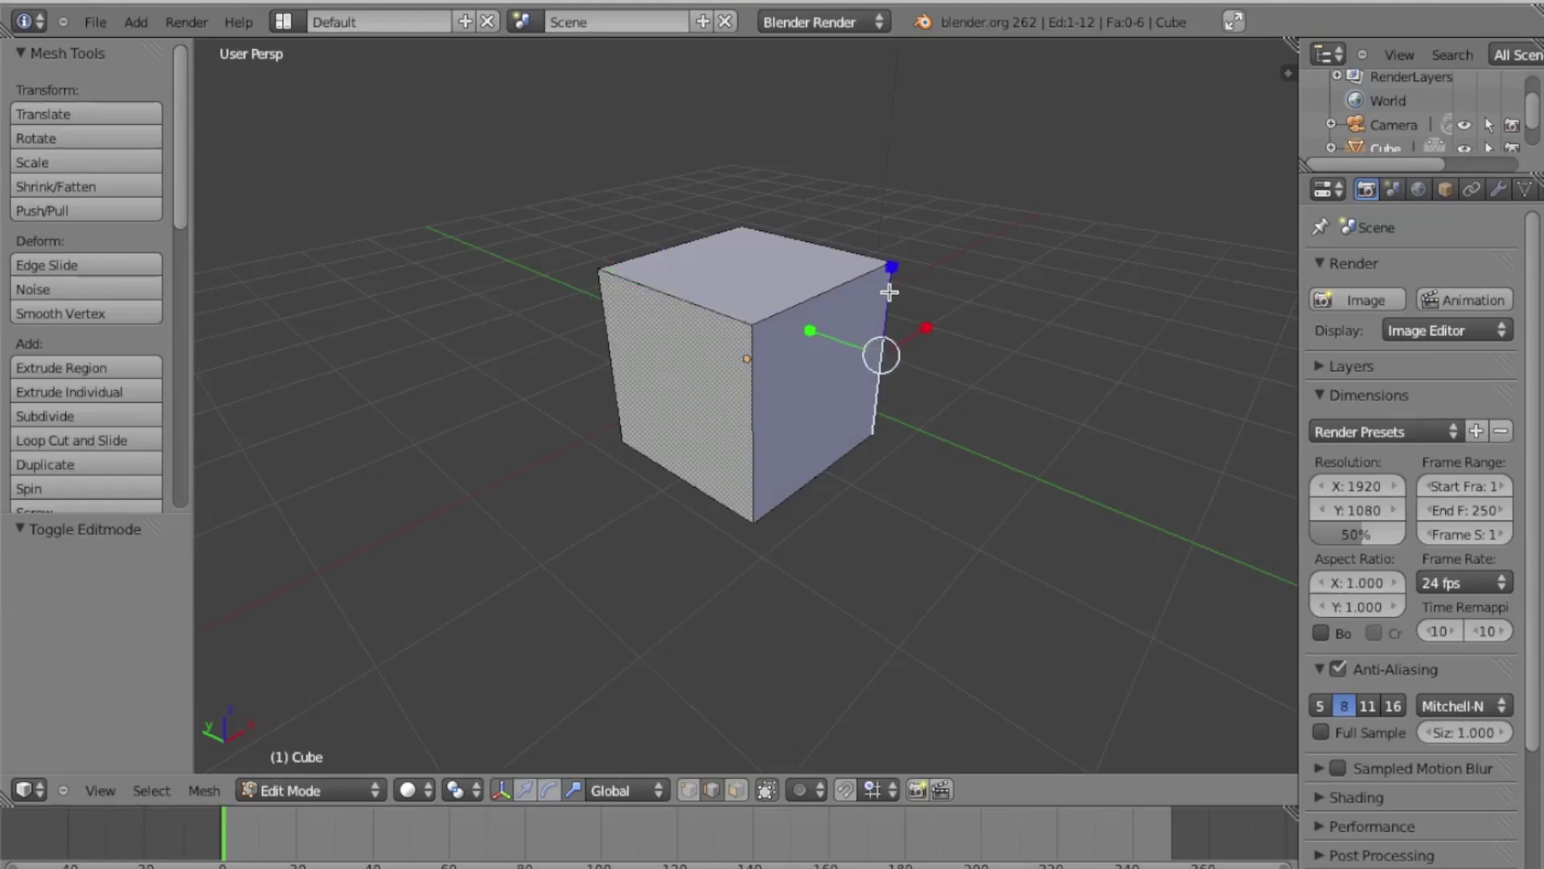
{"action": "right_click", "coordinate": [838, 288], "text": "shift"}
{"action": "right_click", "coordinate": [751, 377], "text": "shift"}
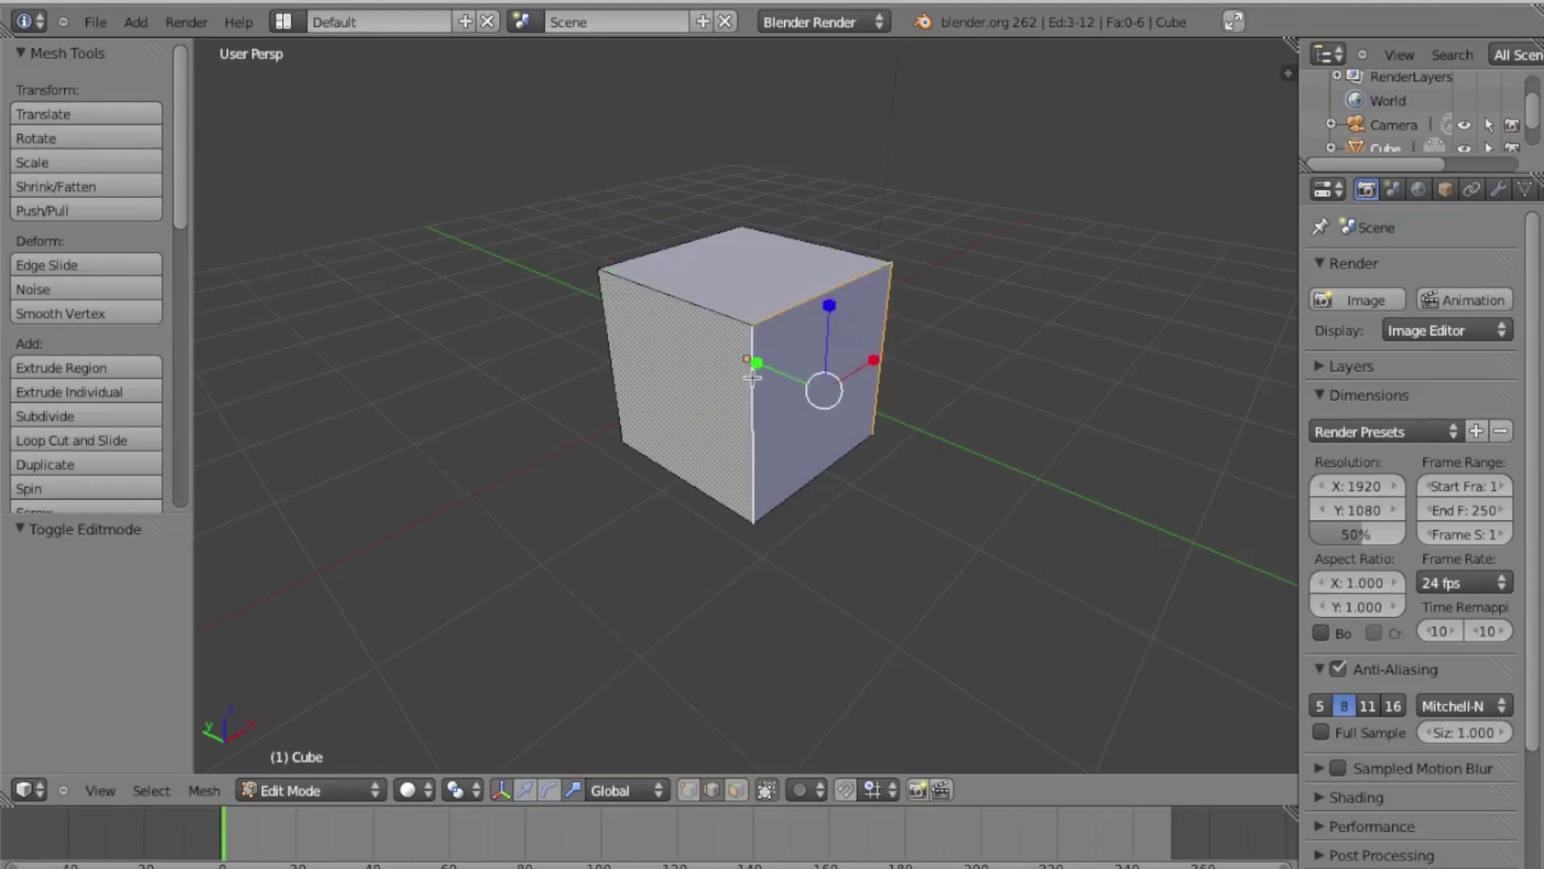
{"action": "right_click", "coordinate": [788, 494], "text": "shift"}
{"action": "key", "text": "KP_6"}
{"action": "key", "text": "KP_6"}
{"action": "key", "text": "KP_6"}
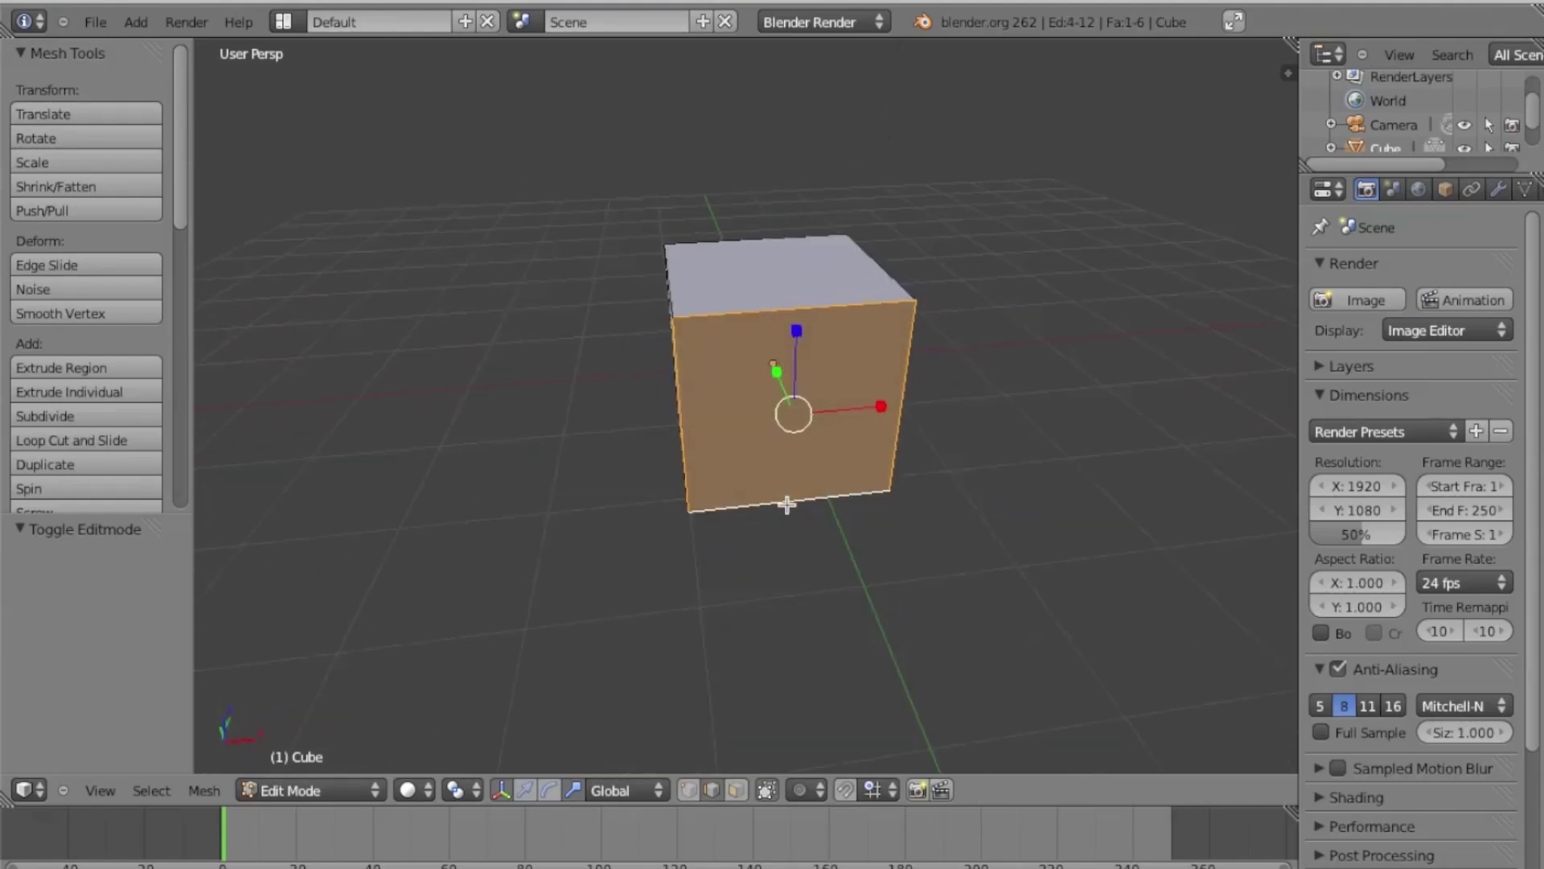
{"action": "key", "text": "KP_4"}
{"action": "key", "text": "KP_4"}
{"action": "key", "text": "KP_4"}
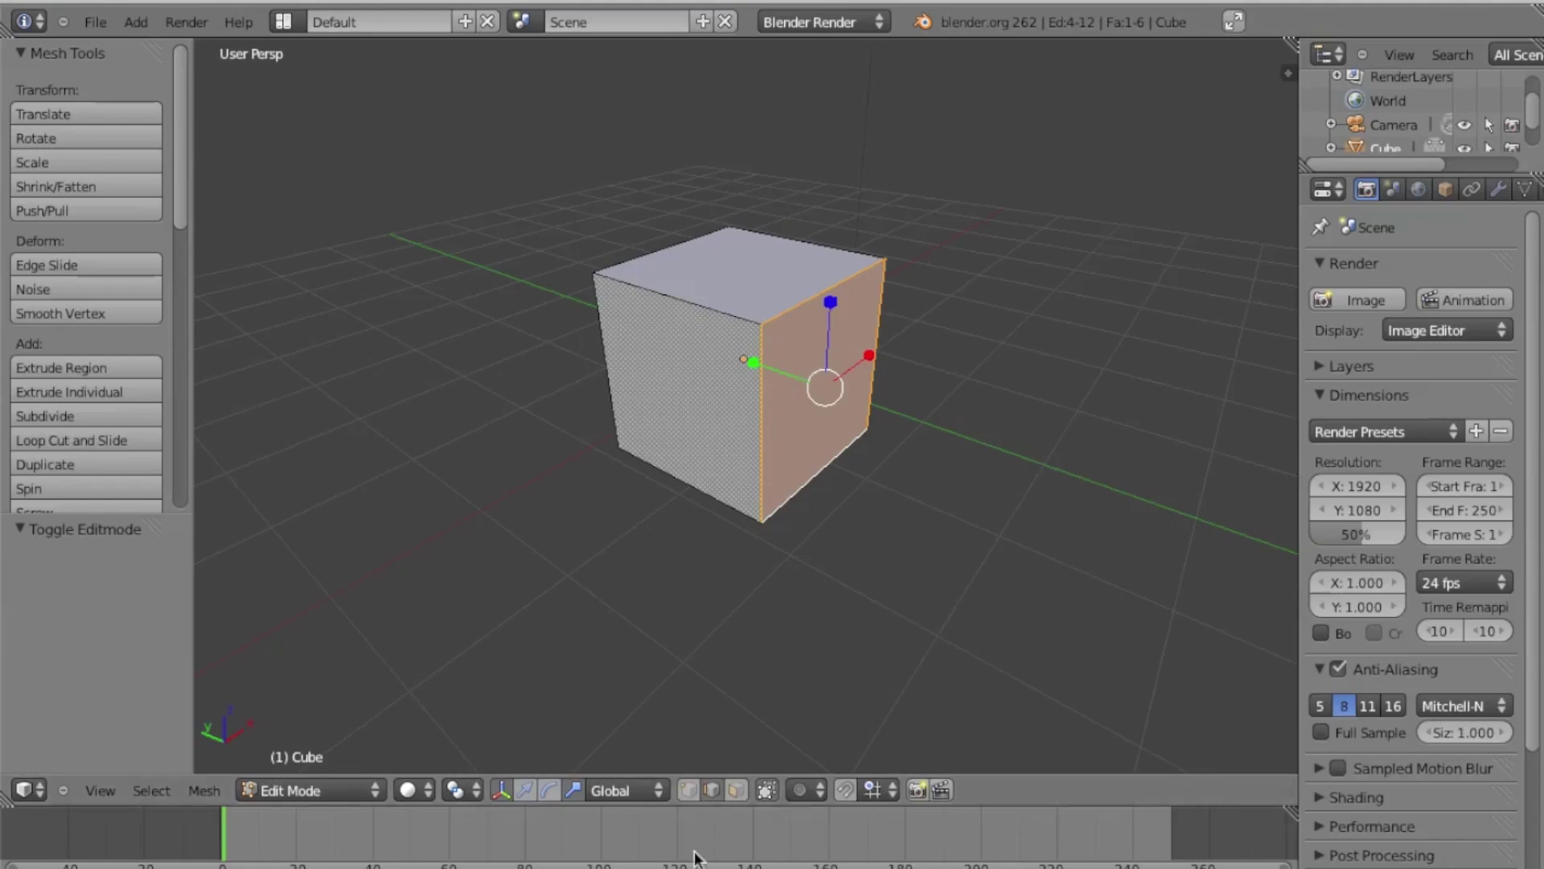
Switch to vertex select mode and select the four corner vertices of the left-hand side face together
{"action": "left_click", "coordinate": [687, 791]}
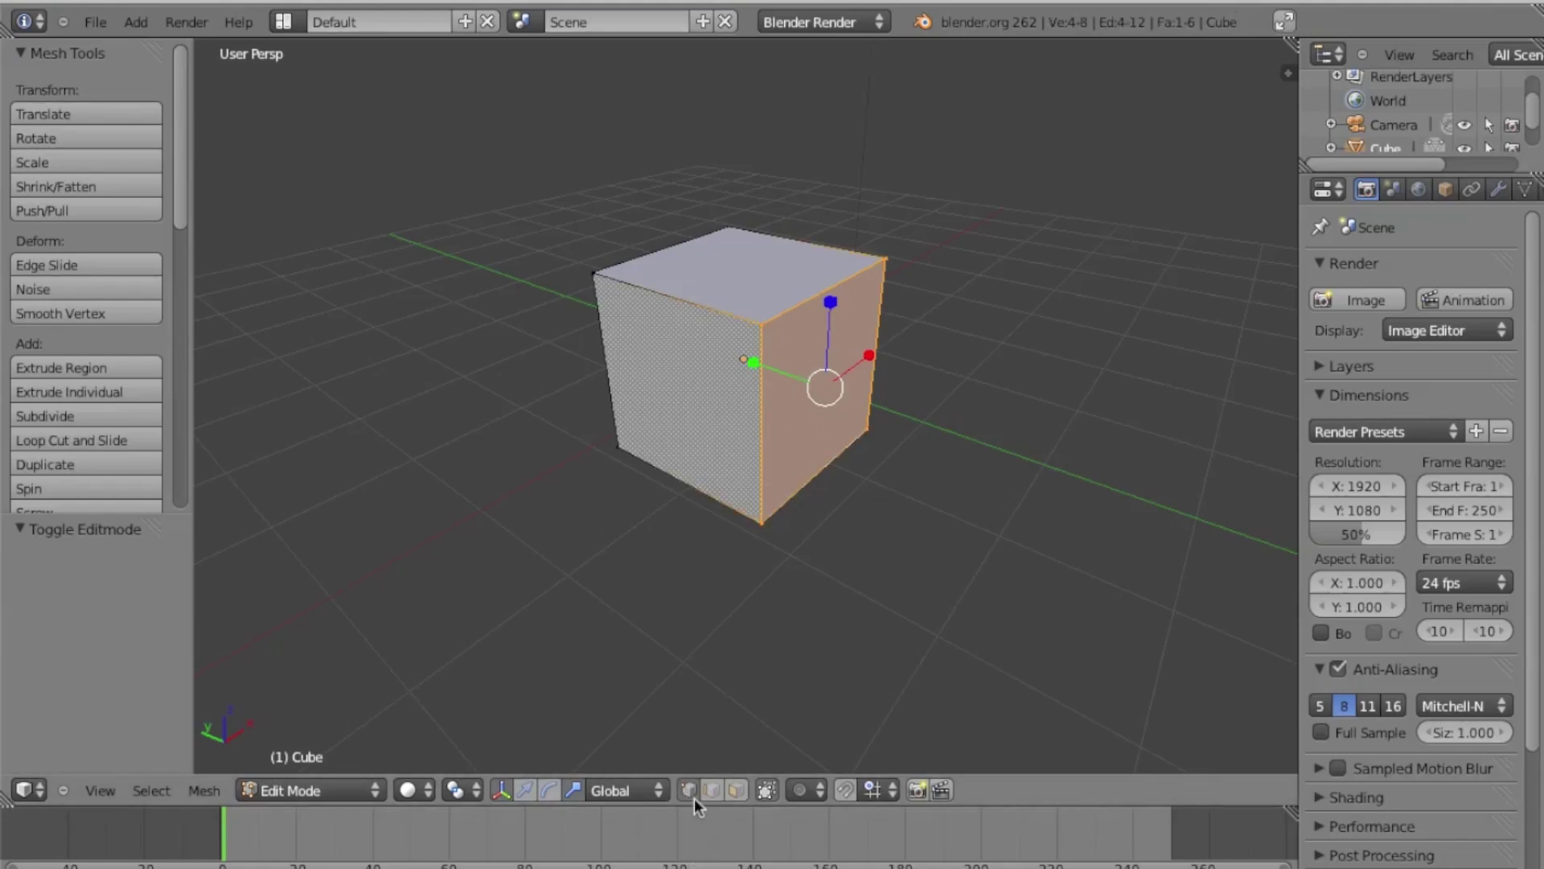
{"action": "right_click", "coordinate": [591, 273]}
{"action": "right_click", "coordinate": [760, 326], "text": "shift"}
{"action": "right_click", "coordinate": [767, 536], "text": "shift"}
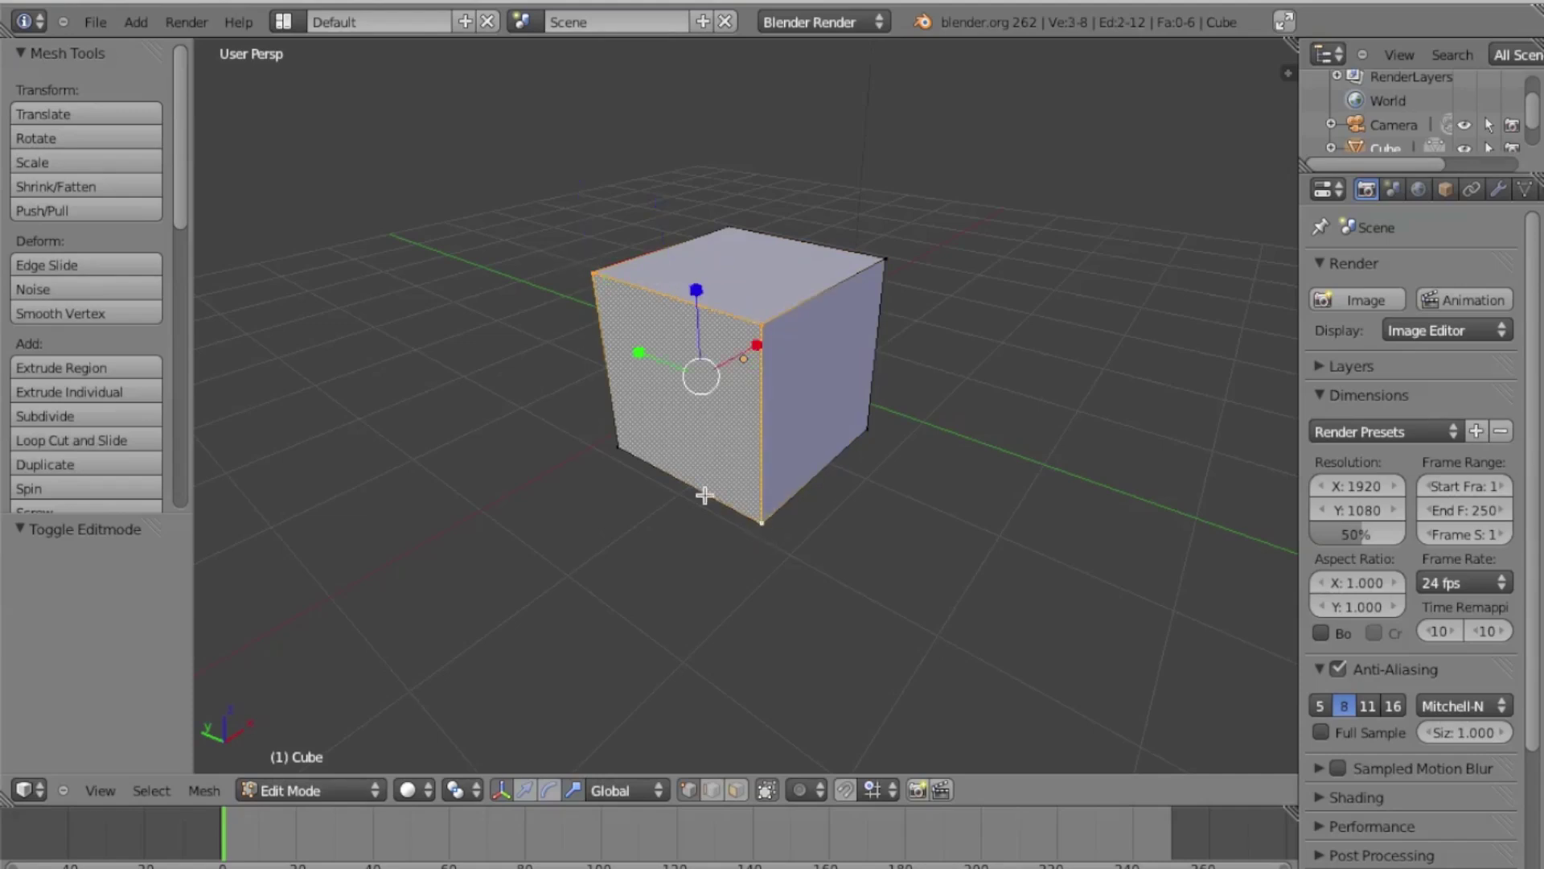
{"action": "right_click", "coordinate": [615, 447], "text": "shift"}
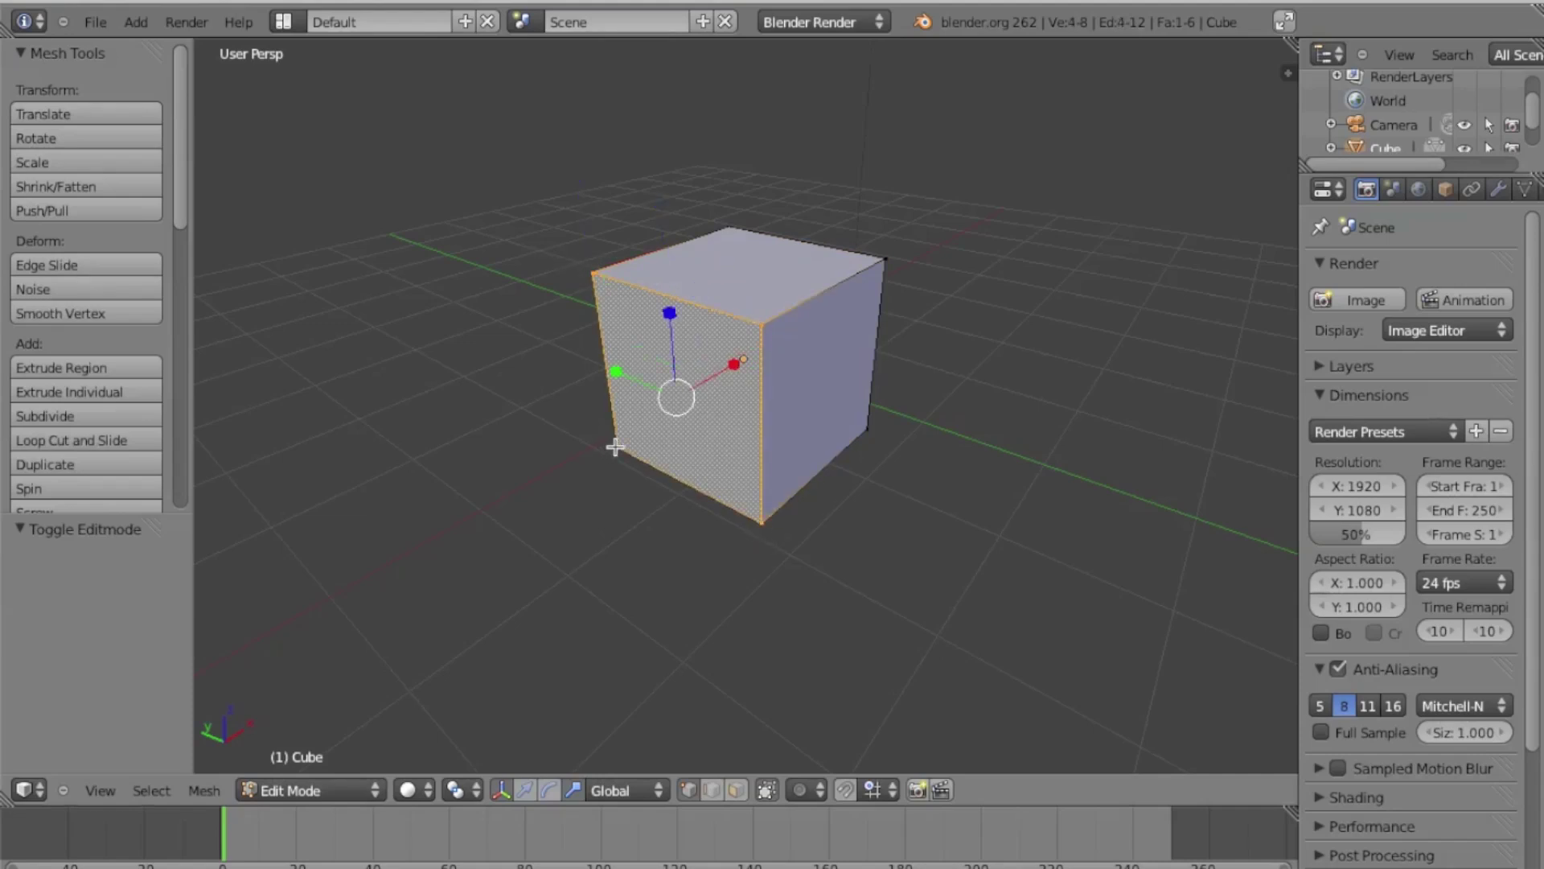
Replace the selection with the four corner vertices of the cube's right-hand side face
{"action": "right_click", "coordinate": [885, 259]}
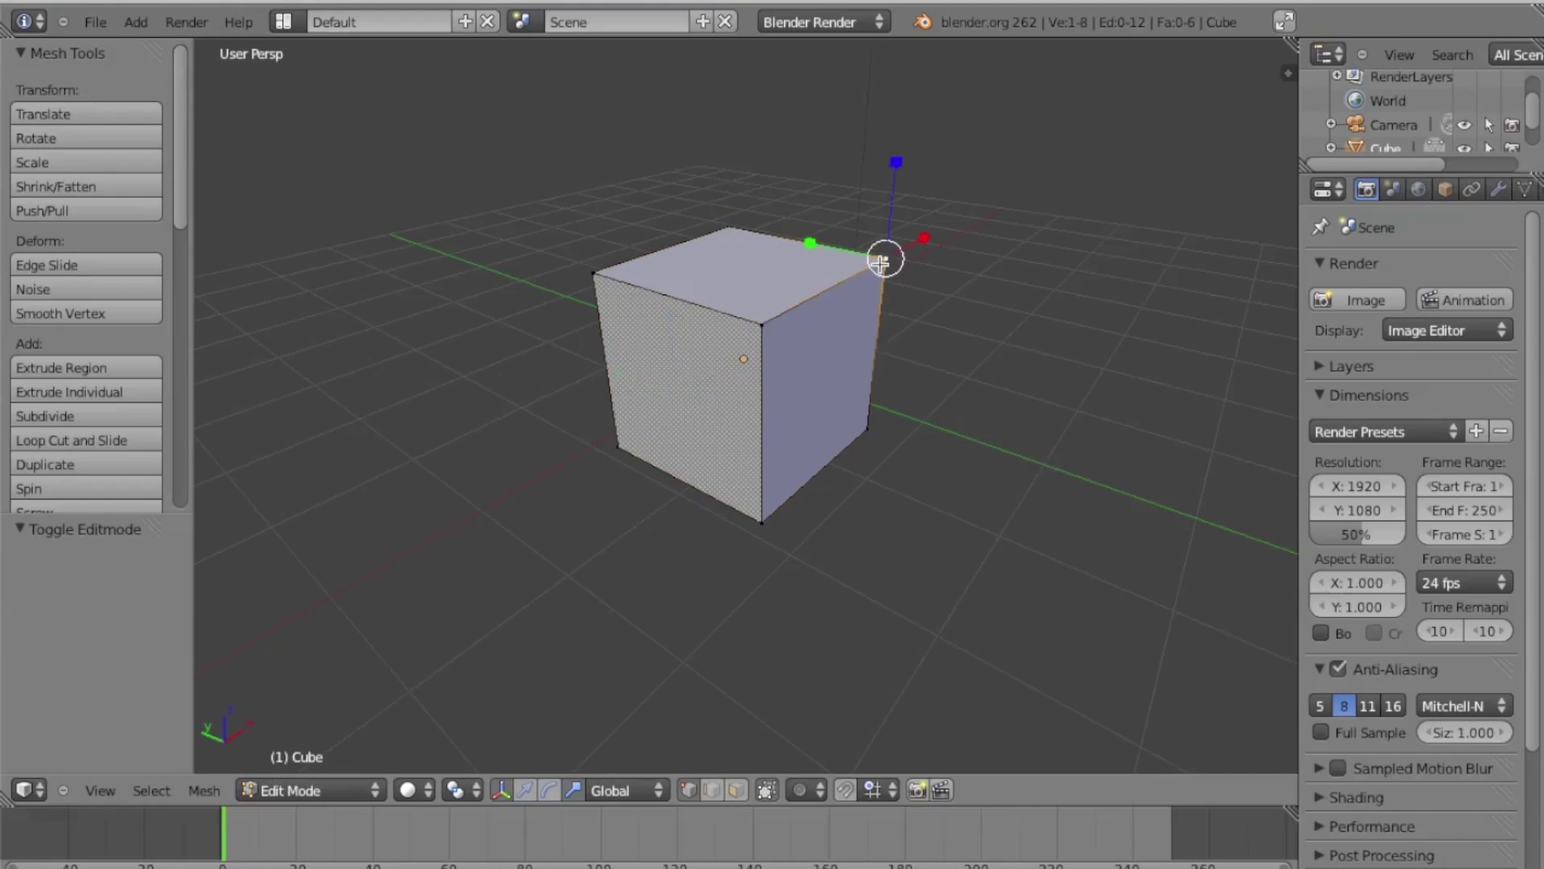
{"action": "right_click", "coordinate": [759, 325]}
{"action": "right_click", "coordinate": [761, 521], "text": "shift"}
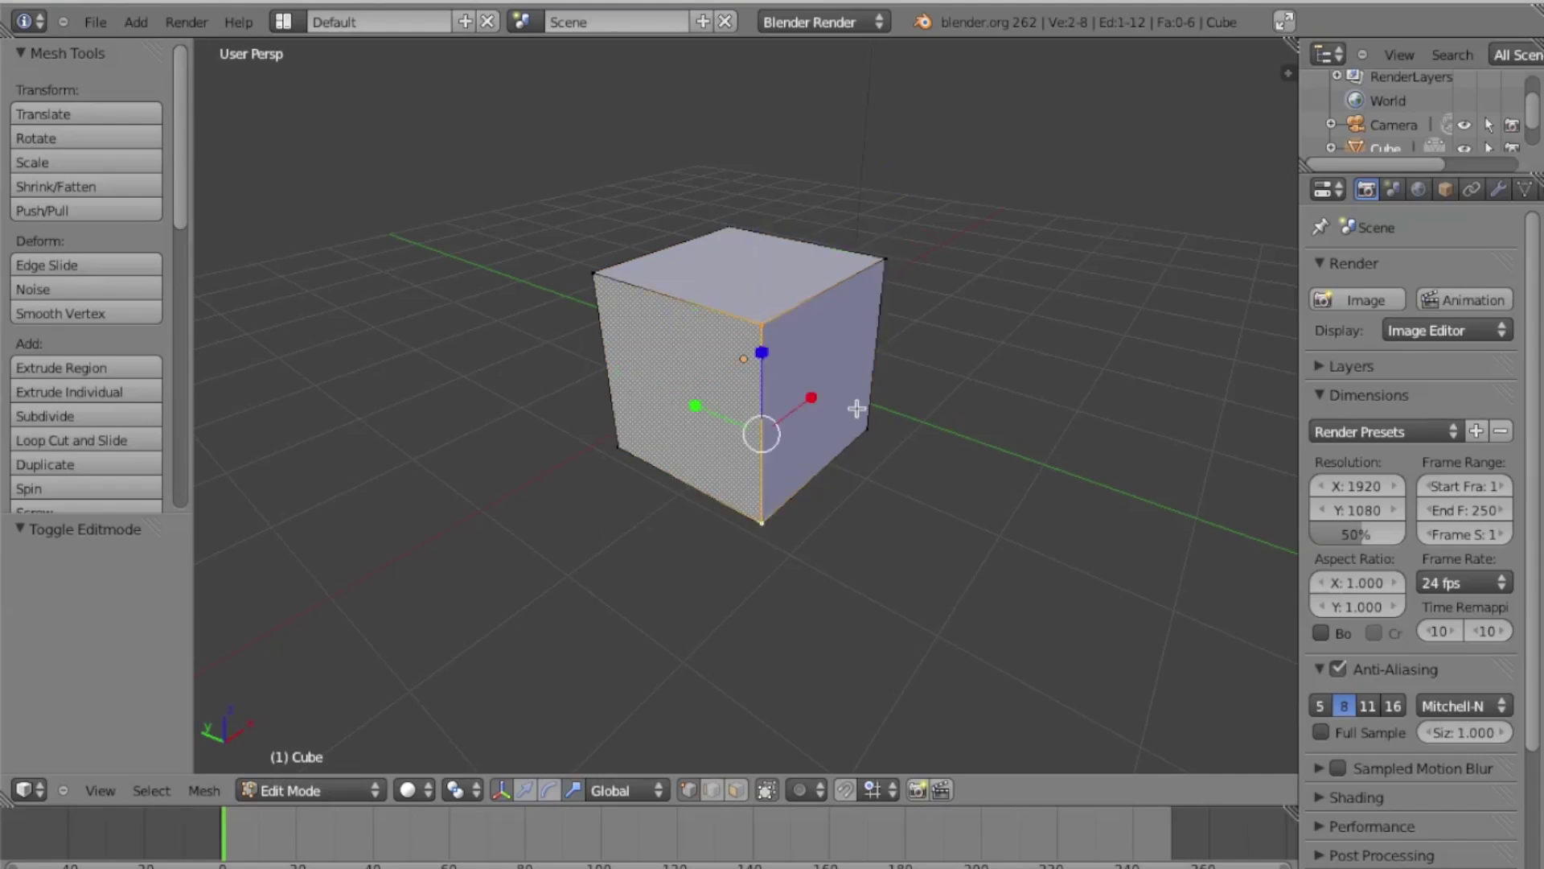
{"action": "right_click", "coordinate": [869, 427], "text": "shift"}
{"action": "right_click", "coordinate": [886, 259], "text": "shift"}
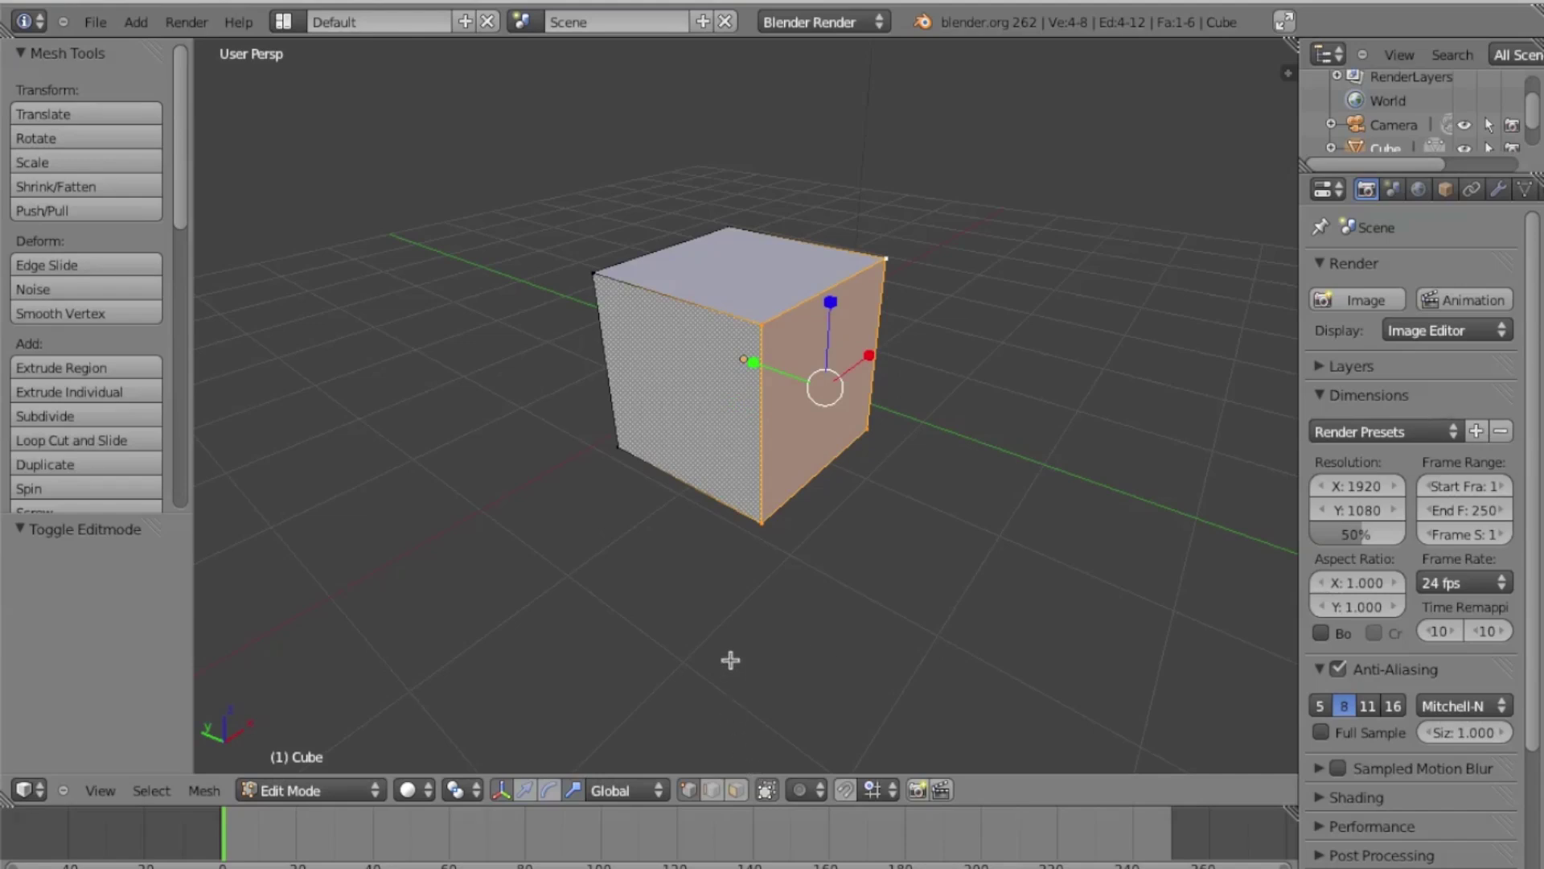
Select only the top corner vertex shared by both side faces and move it about 0.437 along the X axis
{"action": "right_click", "coordinate": [760, 326]}
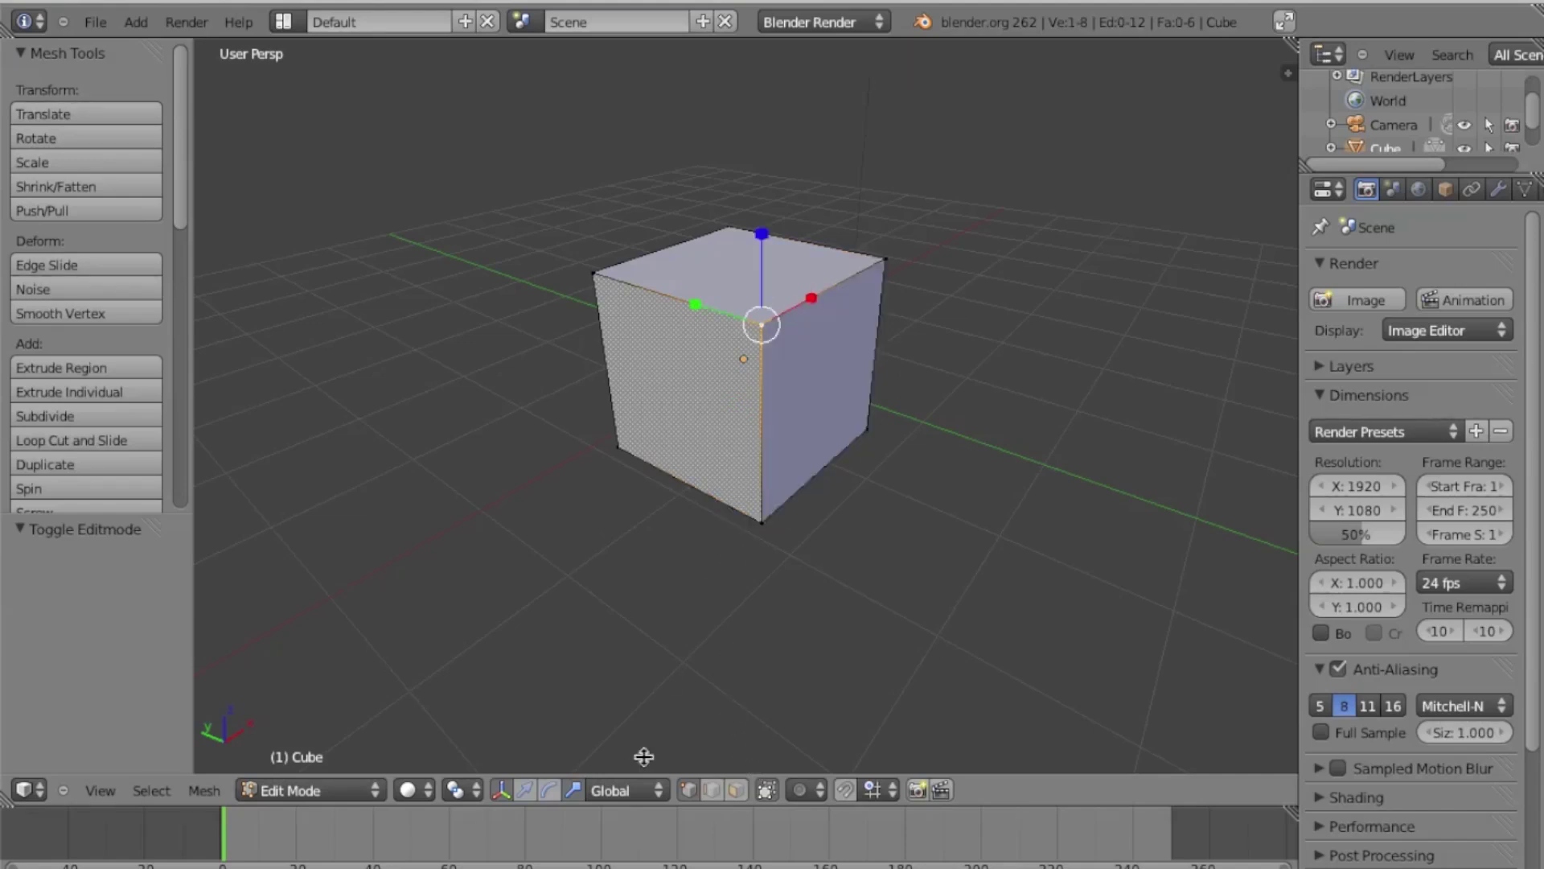
{"action": "middle_click_drag", "start_coordinate": [780, 641], "coordinate": [752, 545]}
{"action": "left_click_drag", "start_coordinate": [692, 313], "coordinate": [729, 326]}
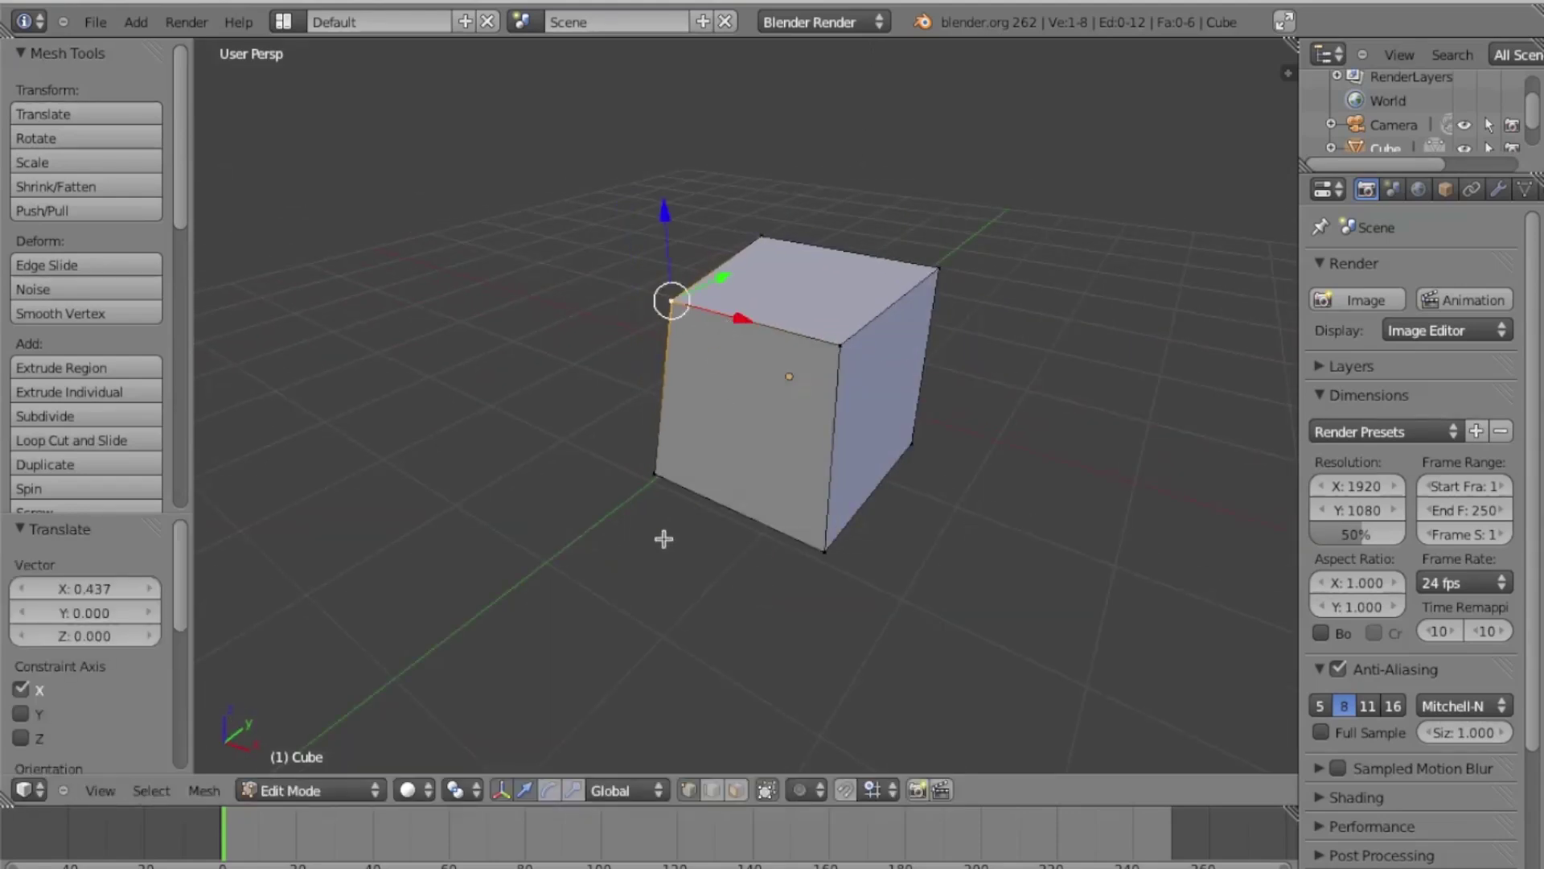
Select the top edge adjoining the moved vertex in edge select mode and rotate it about -14.9° around the Y axis
{"action": "key", "text": "a"}
{"action": "right_click", "coordinate": [750, 323]}
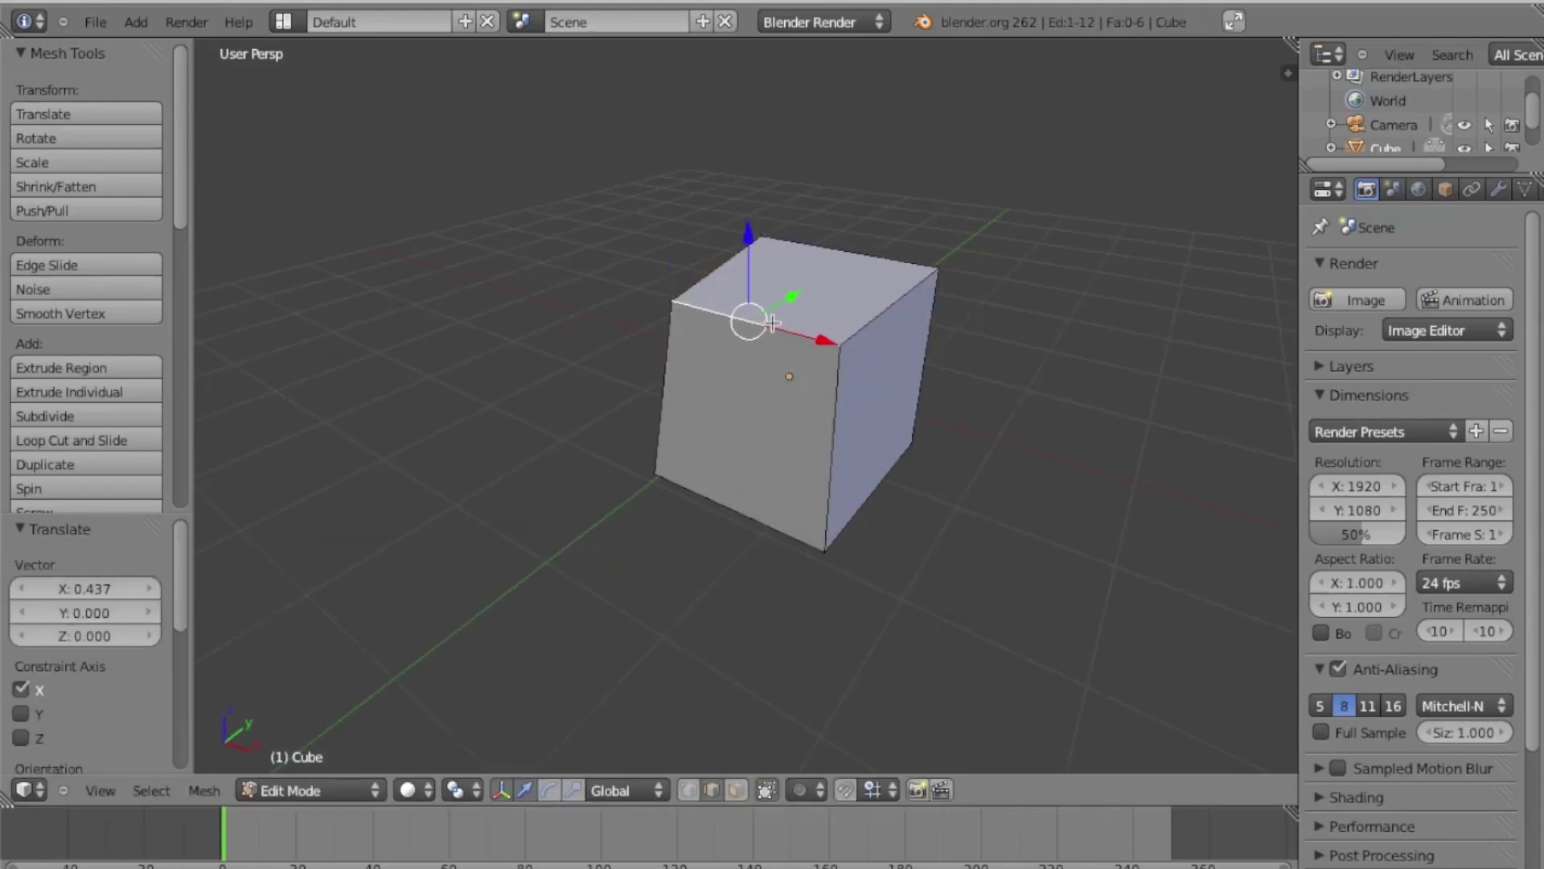
{"action": "left_click", "coordinate": [550, 791]}
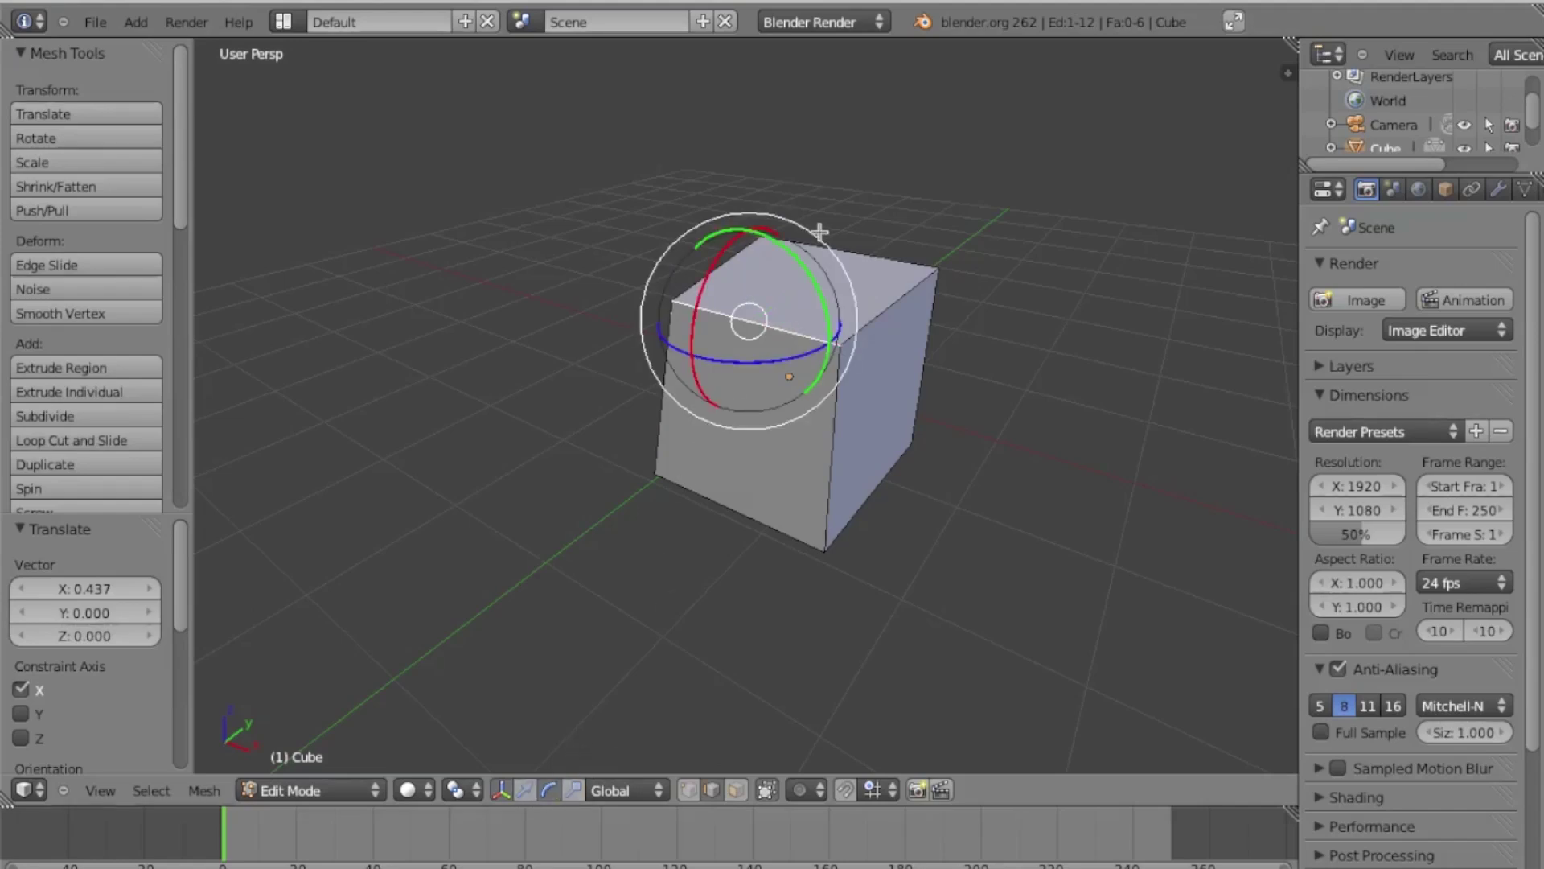
{"action": "left_click_drag", "start_coordinate": [809, 251], "coordinate": [787, 238]}
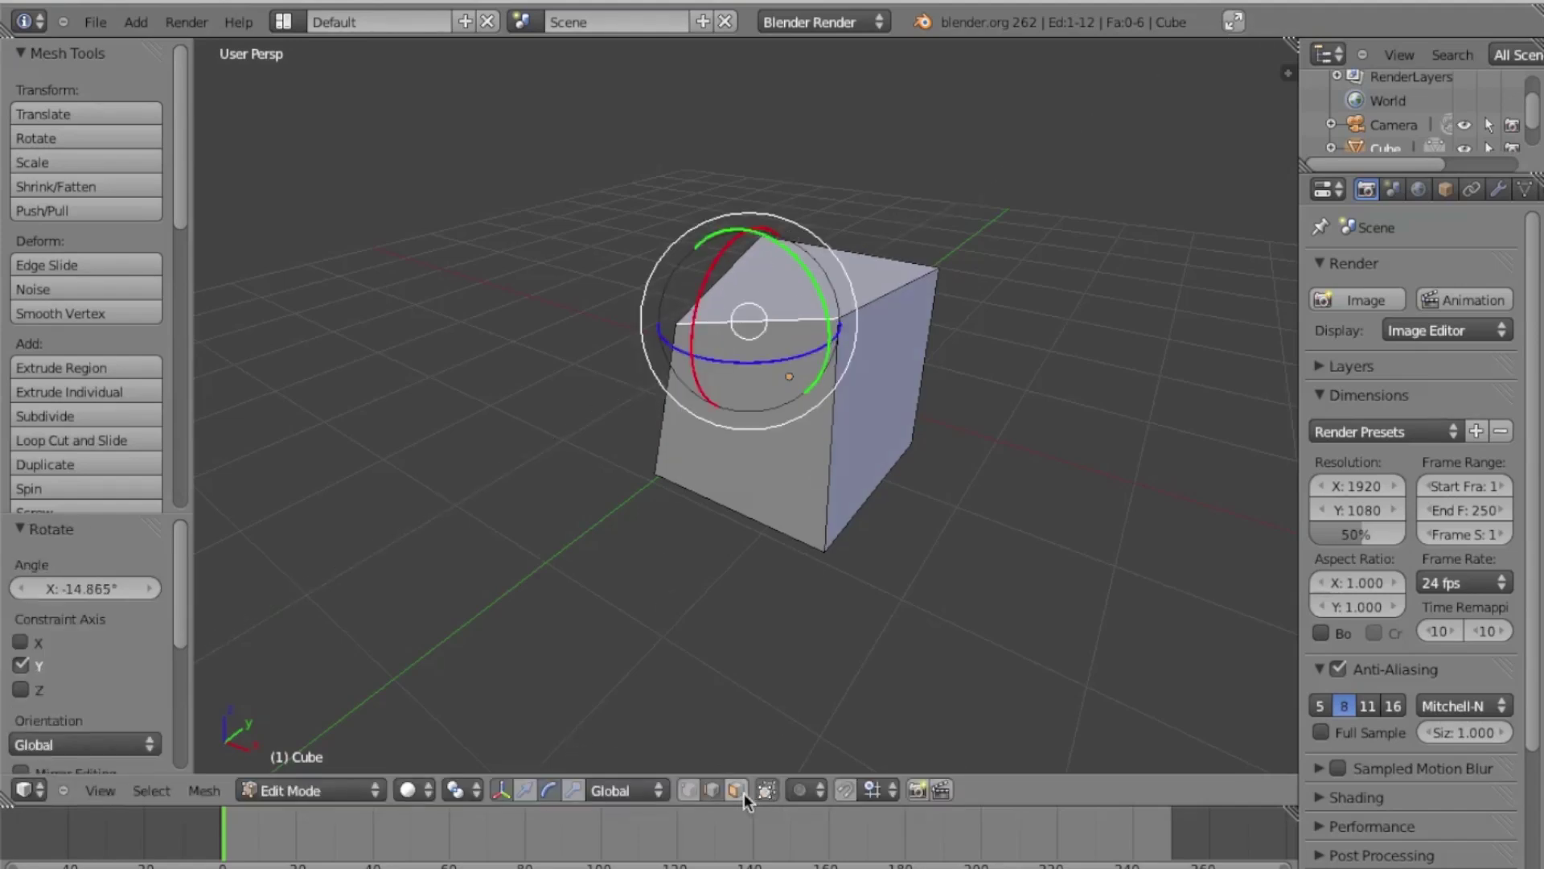
Select the cube's top face in face select mode and scale it uniformly by a factor of about 1
{"action": "left_click", "coordinate": [739, 791]}
{"action": "right_click", "coordinate": [812, 293]}
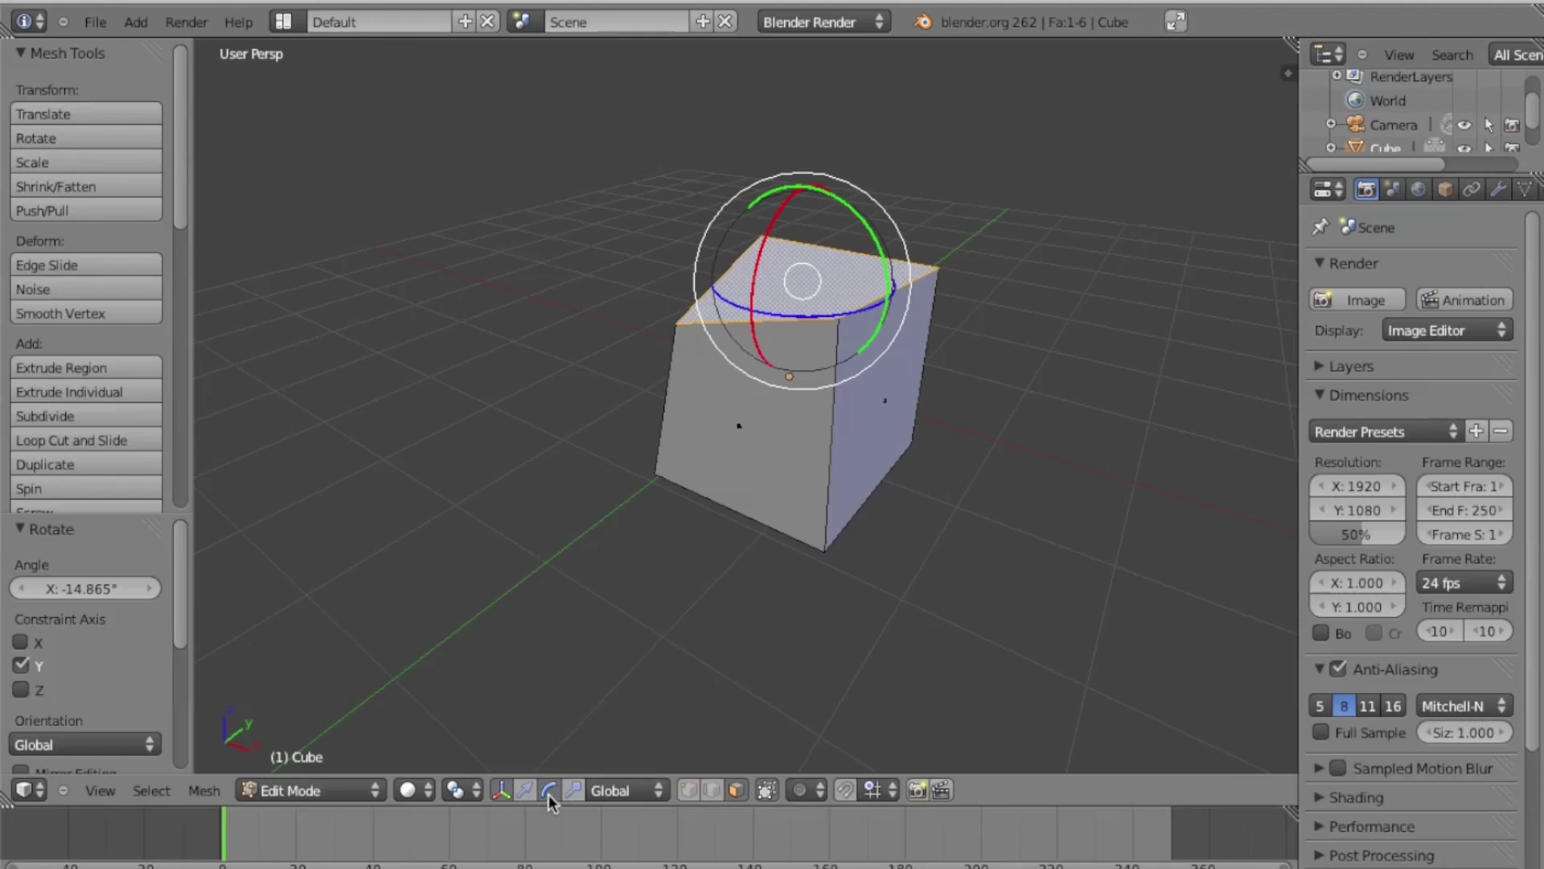
{"action": "left_click", "coordinate": [572, 791]}
{"action": "mouse_move", "coordinate": [818, 291]}
{"action": "left_mouse_down"}
{"action": "mouse_move", "coordinate": [831, 269]}
{"action": "mouse_move", "coordinate": [819, 273]}
{"action": "left_mouse_up"}
{"action": "mouse_move", "coordinate": [819, 272]}
{"action": "middle_mouse_down"}
{"action": "mouse_move", "coordinate": [796, 273]}
{"action": "mouse_move", "coordinate": [828, 270]}
{"action": "mouse_move", "coordinate": [813, 272]}
{"action": "middle_mouse_up"}
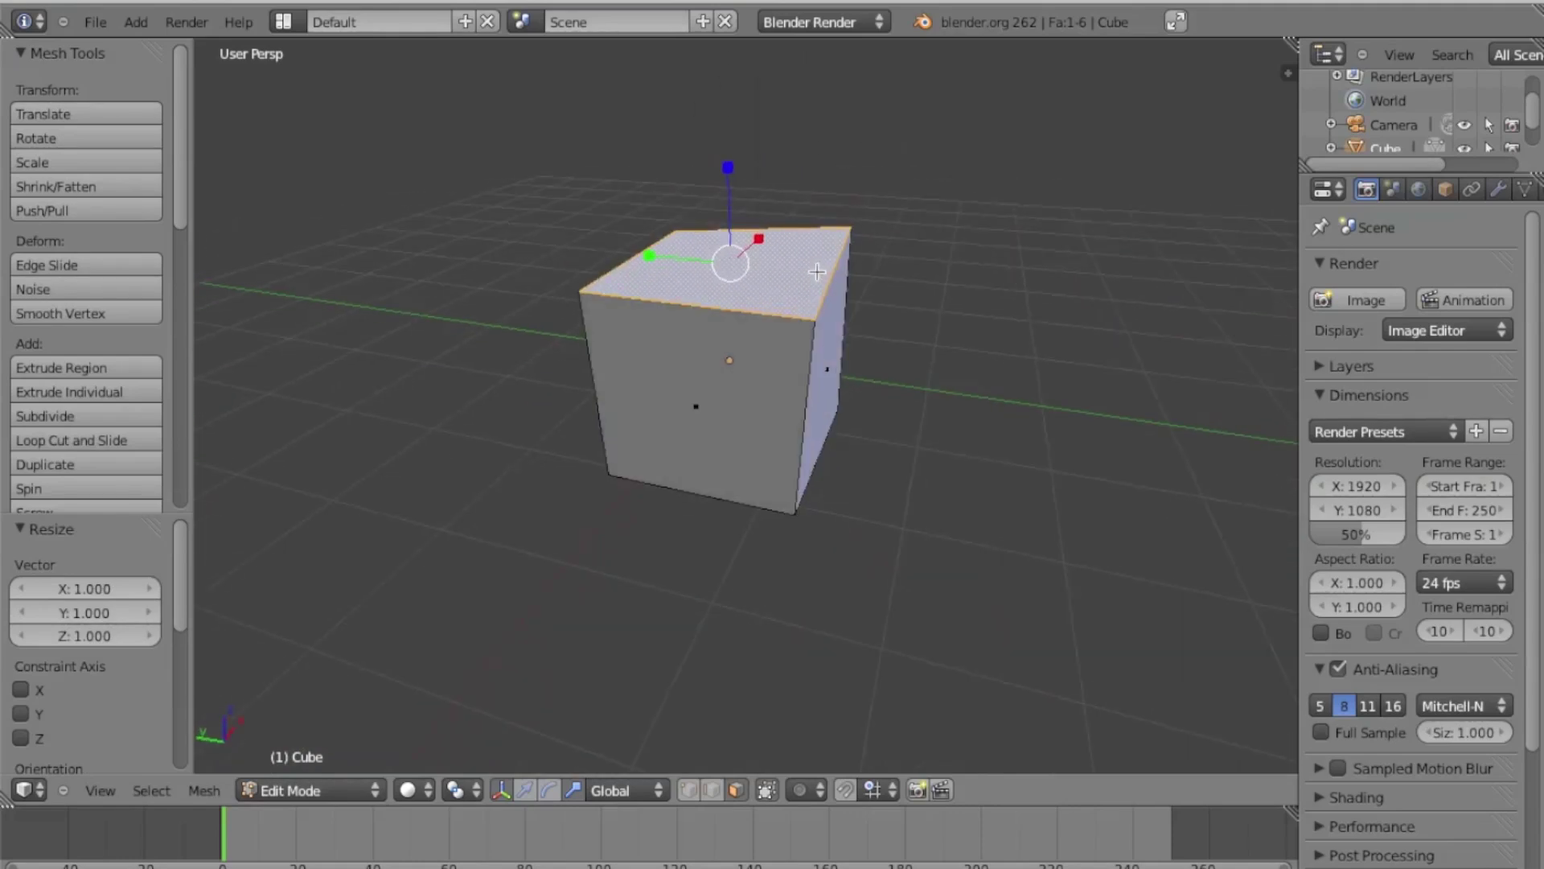
Undo the earlier face scaling, edge rotation and vertex move to restore the undistorted cube
{"action": "left_click_drag", "start_coordinate": [180, 202], "coordinate": [225, 230]}
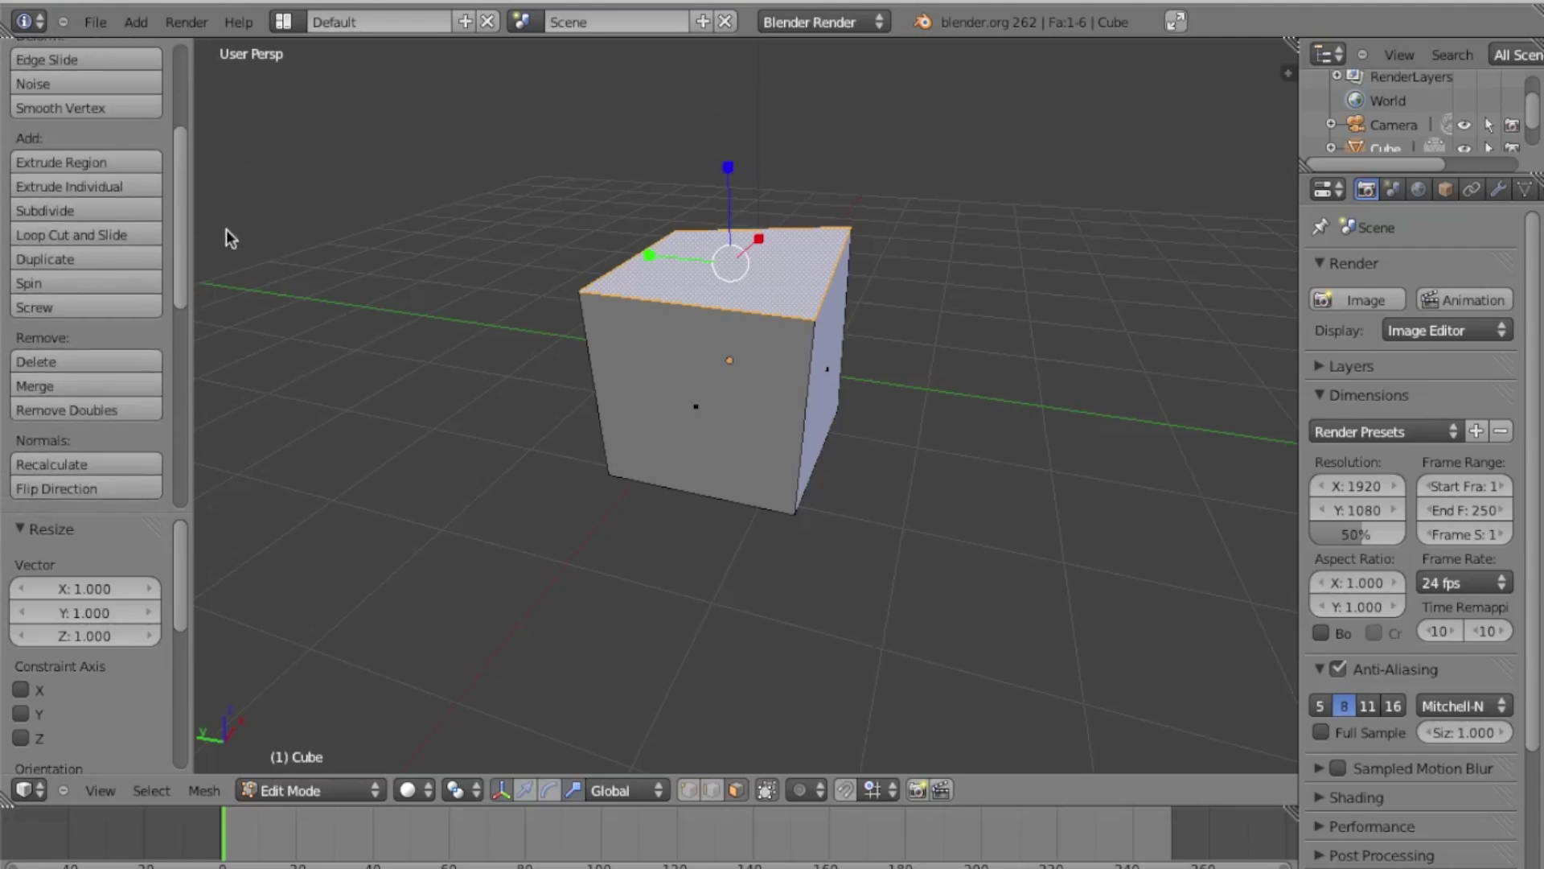
{"action": "middle_click_drag", "start_coordinate": [774, 164], "coordinate": [774, 164]}
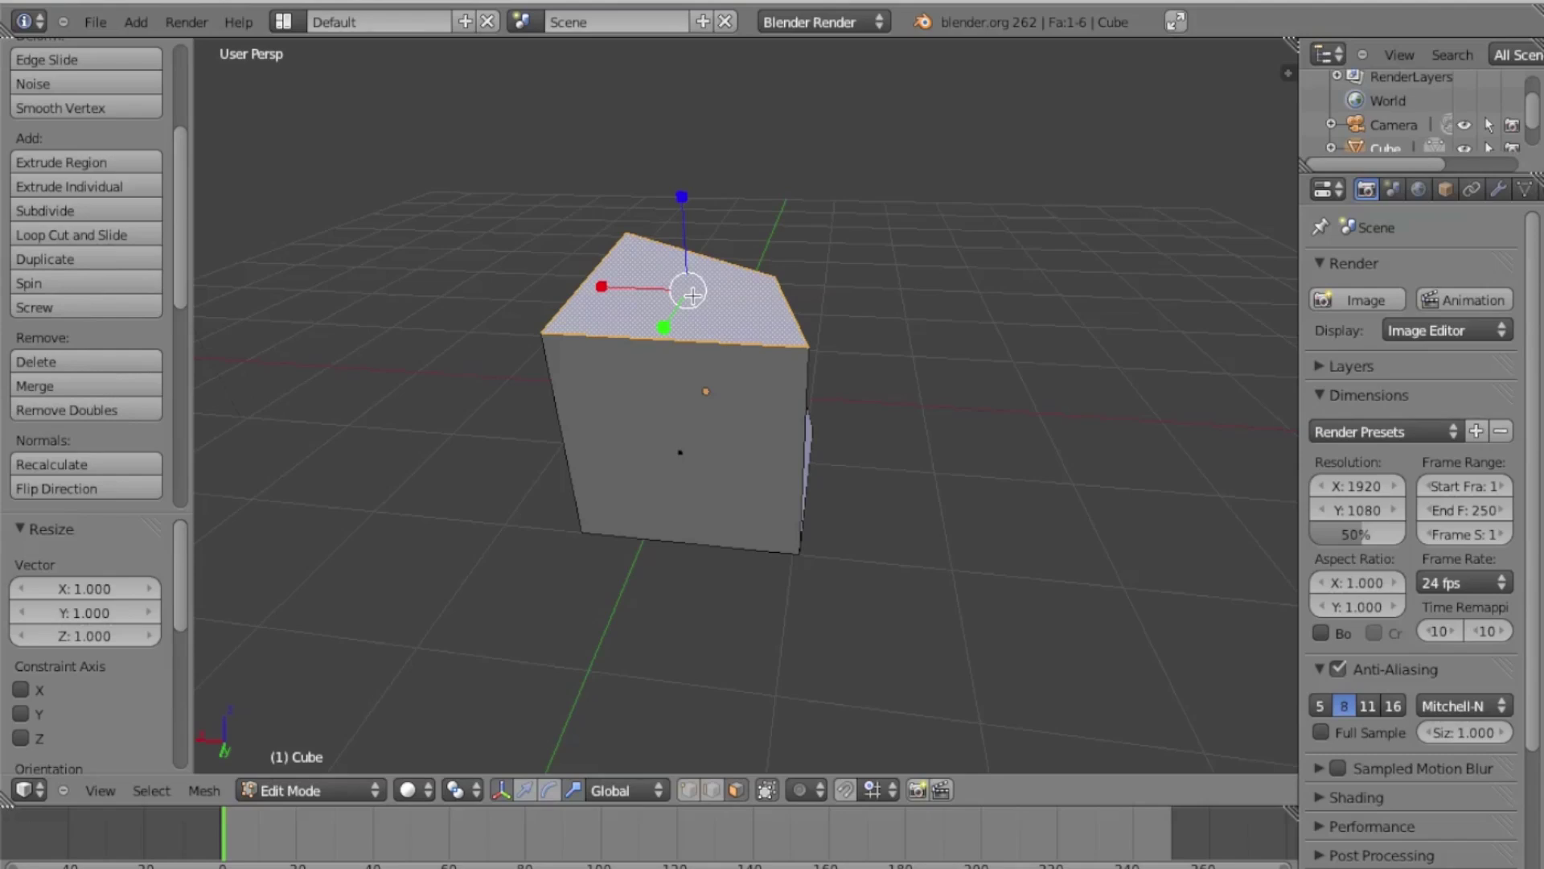
{"action": "key", "text": "a"}
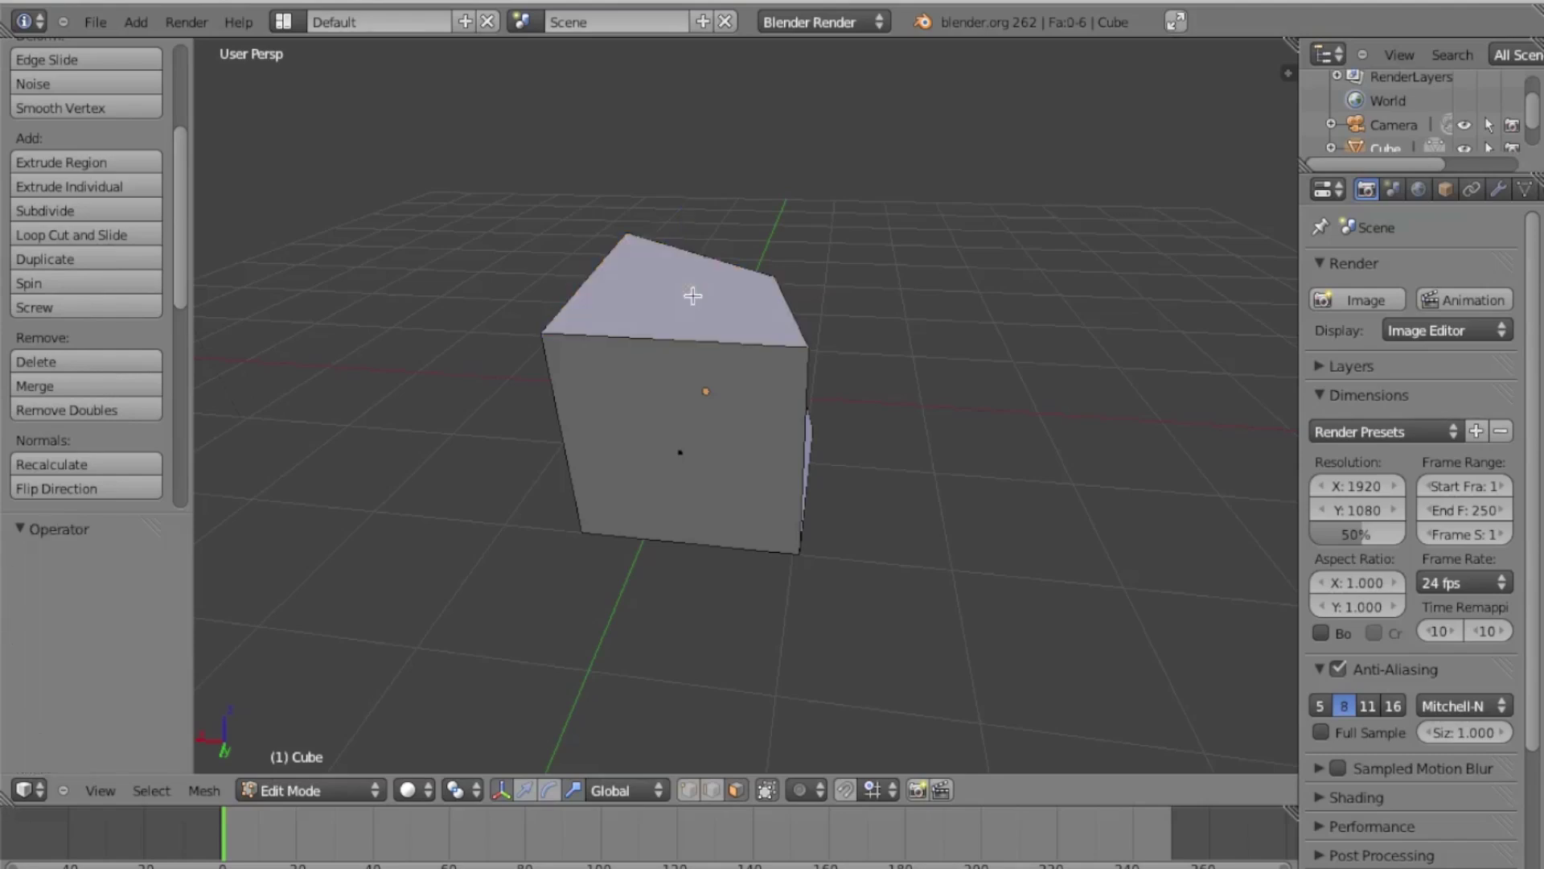
{"action": "key", "text": "ctrl+z"}
{"action": "key", "text": "ctrl+z"}
{"action": "key", "text": "ctrl+z"}
{"action": "middle_click_drag", "start_coordinate": [693, 297], "coordinate": [640, 169]}
{"action": "key", "text": "ctrl+z"}
{"action": "key", "text": "ctrl+z"}
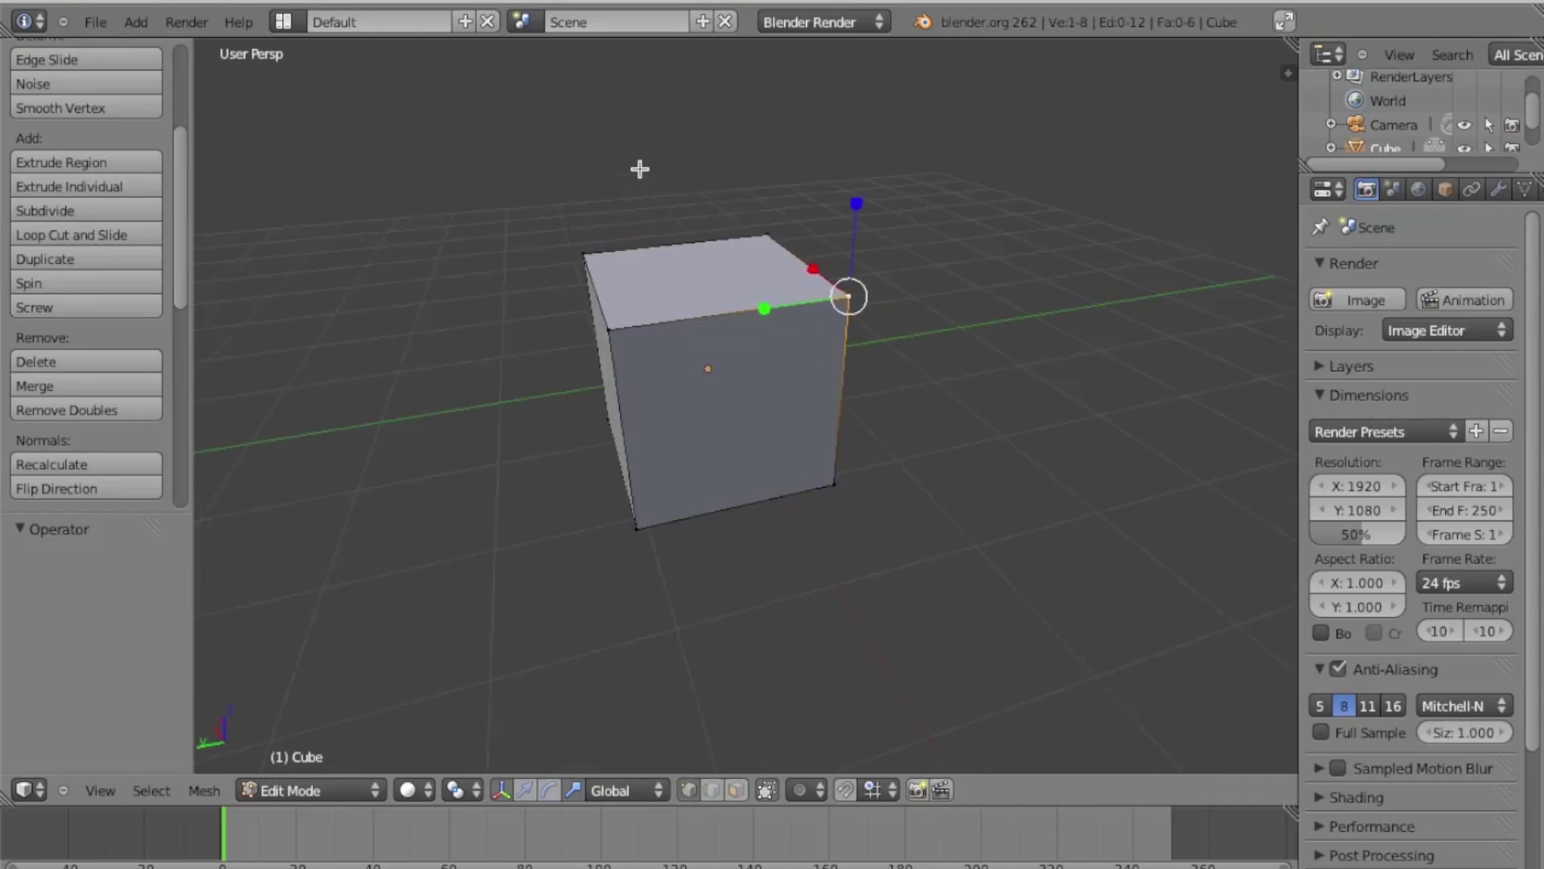
{"action": "scroll", "coordinate": [639, 169], "scroll_direction": "left", "scroll_amount": 10}
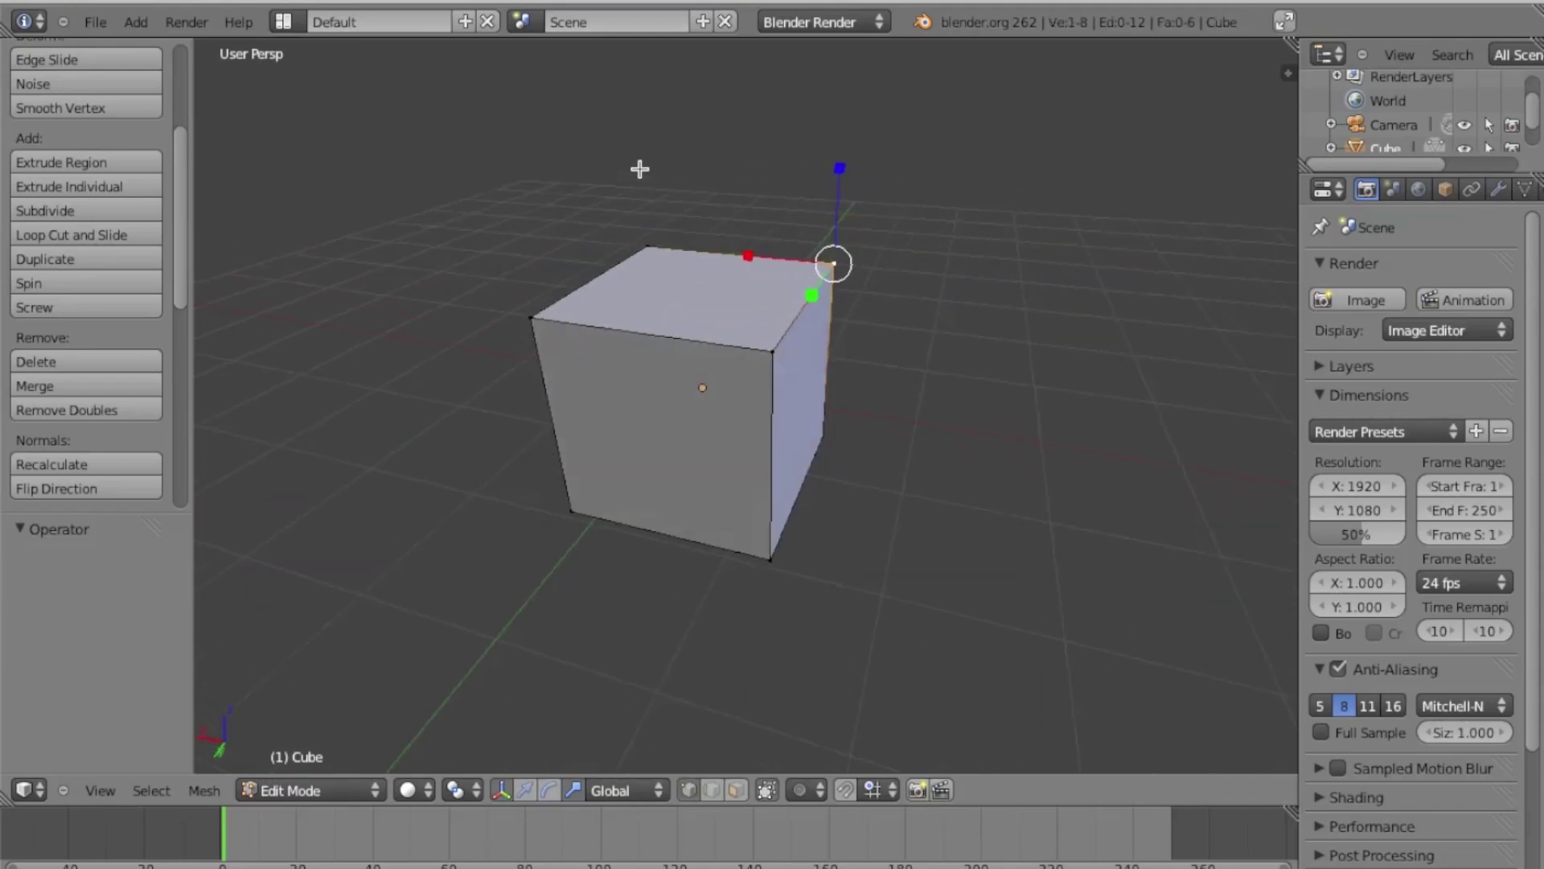
Select the cube's top face in face select mode and extrude it about 0.713 upward
{"action": "left_click", "coordinate": [737, 790]}
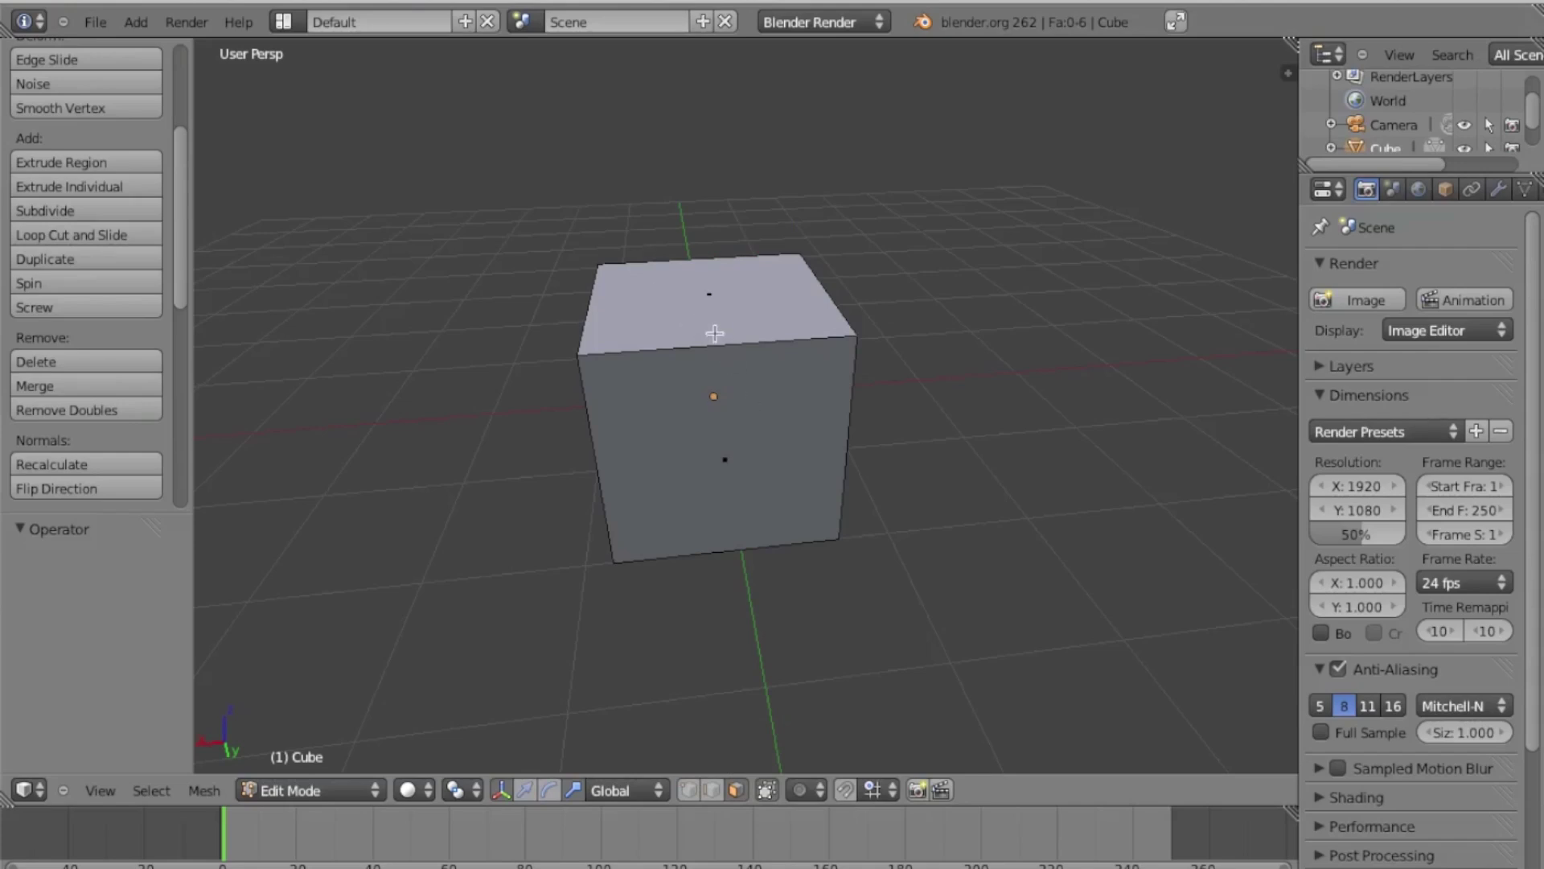
{"action": "right_click", "coordinate": [684, 297]}
{"action": "middle_click_drag", "start_coordinate": [688, 306], "coordinate": [594, 291]}
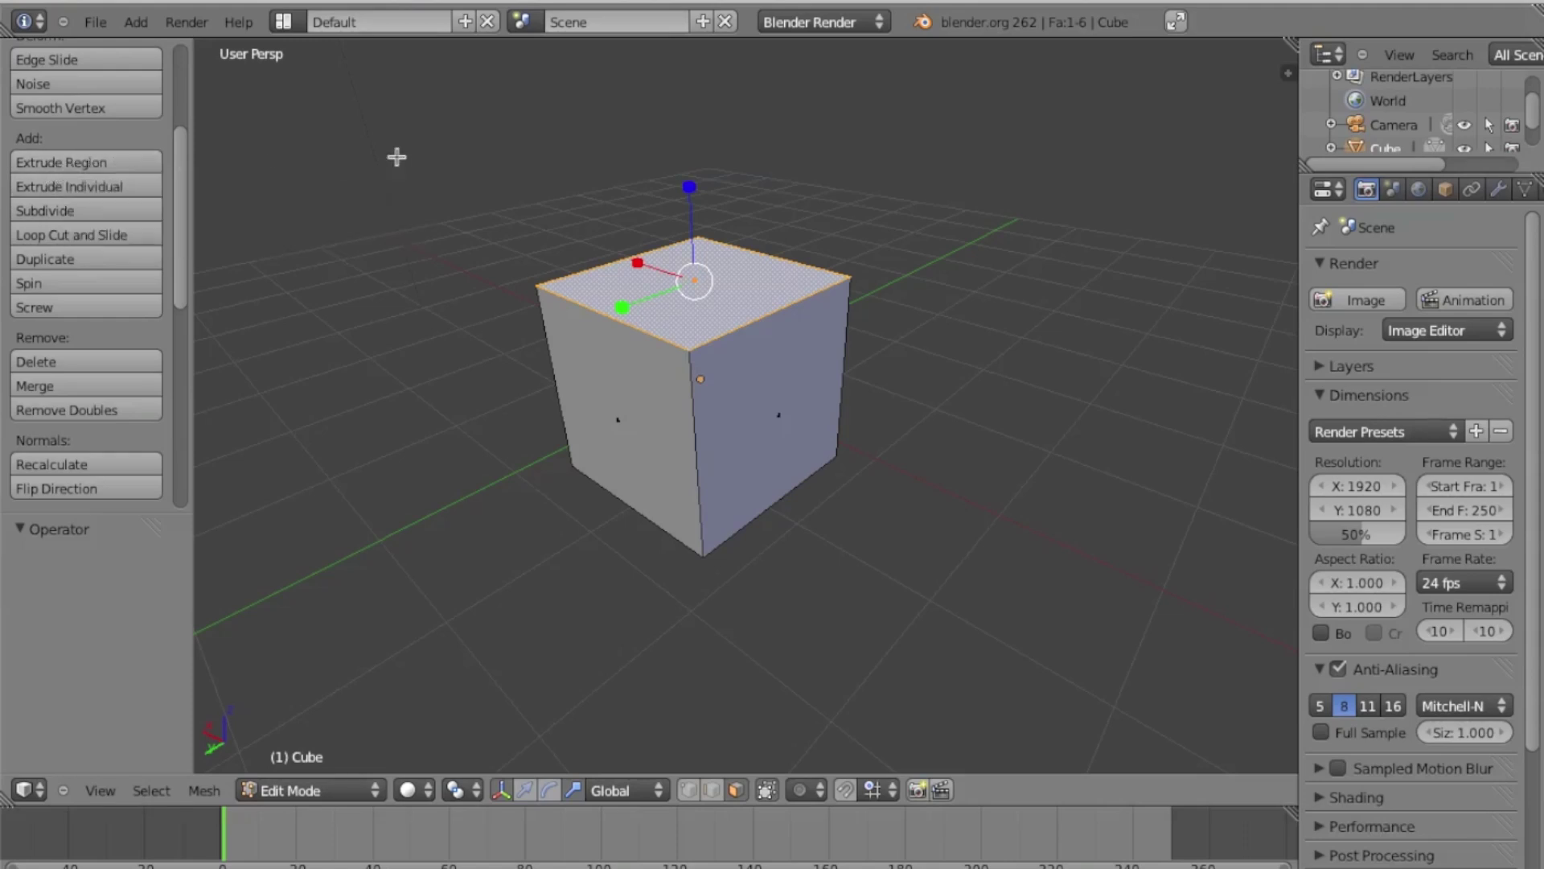
{"action": "key", "text": "e"}
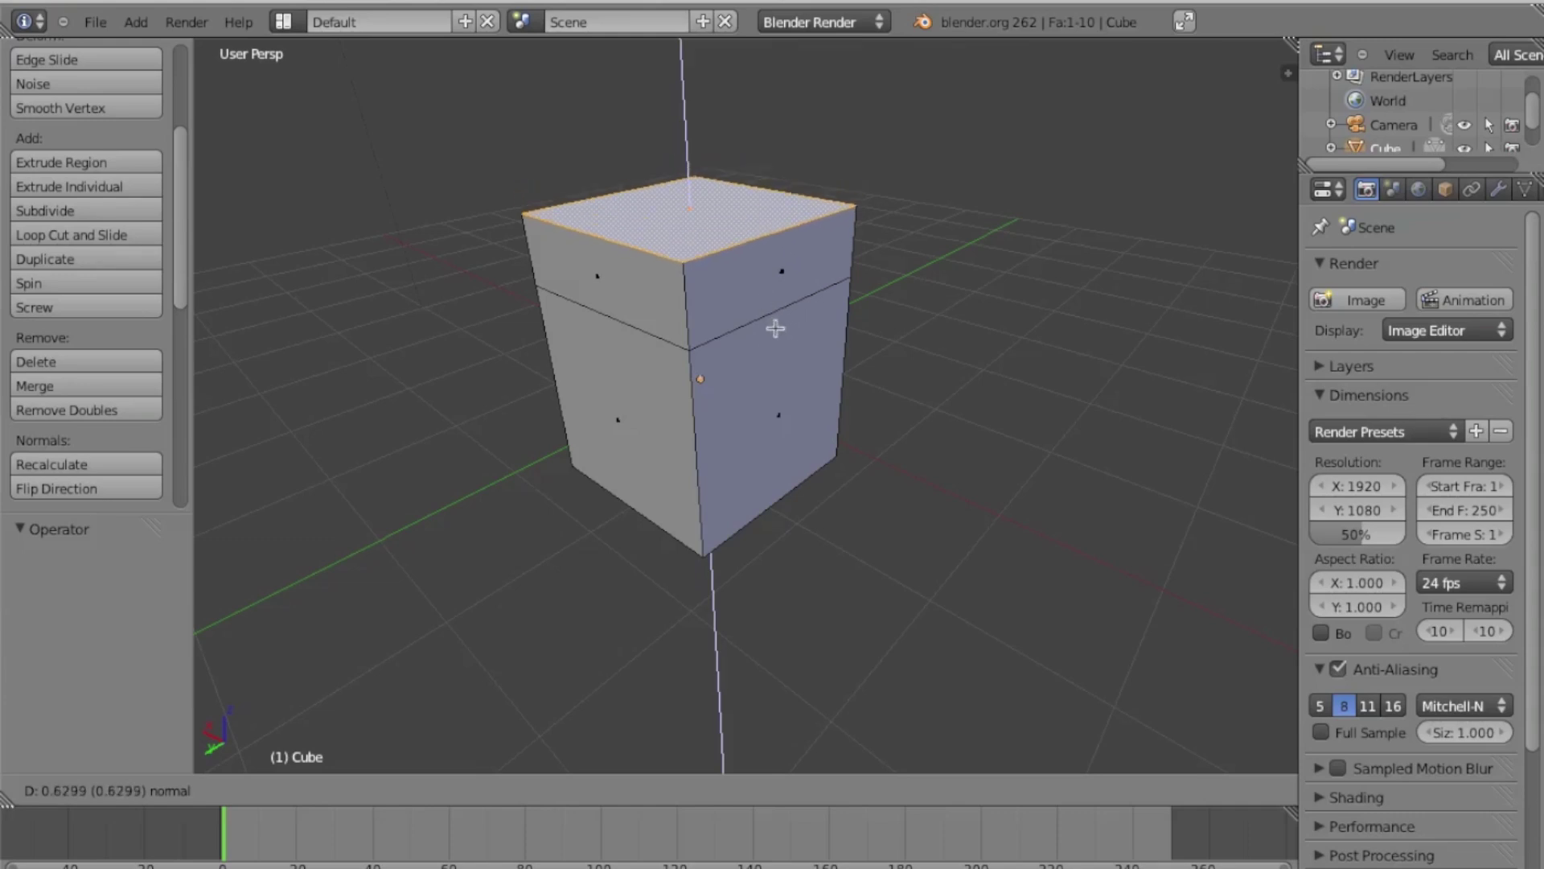
{"action": "left_click", "coordinate": [828, 308]}
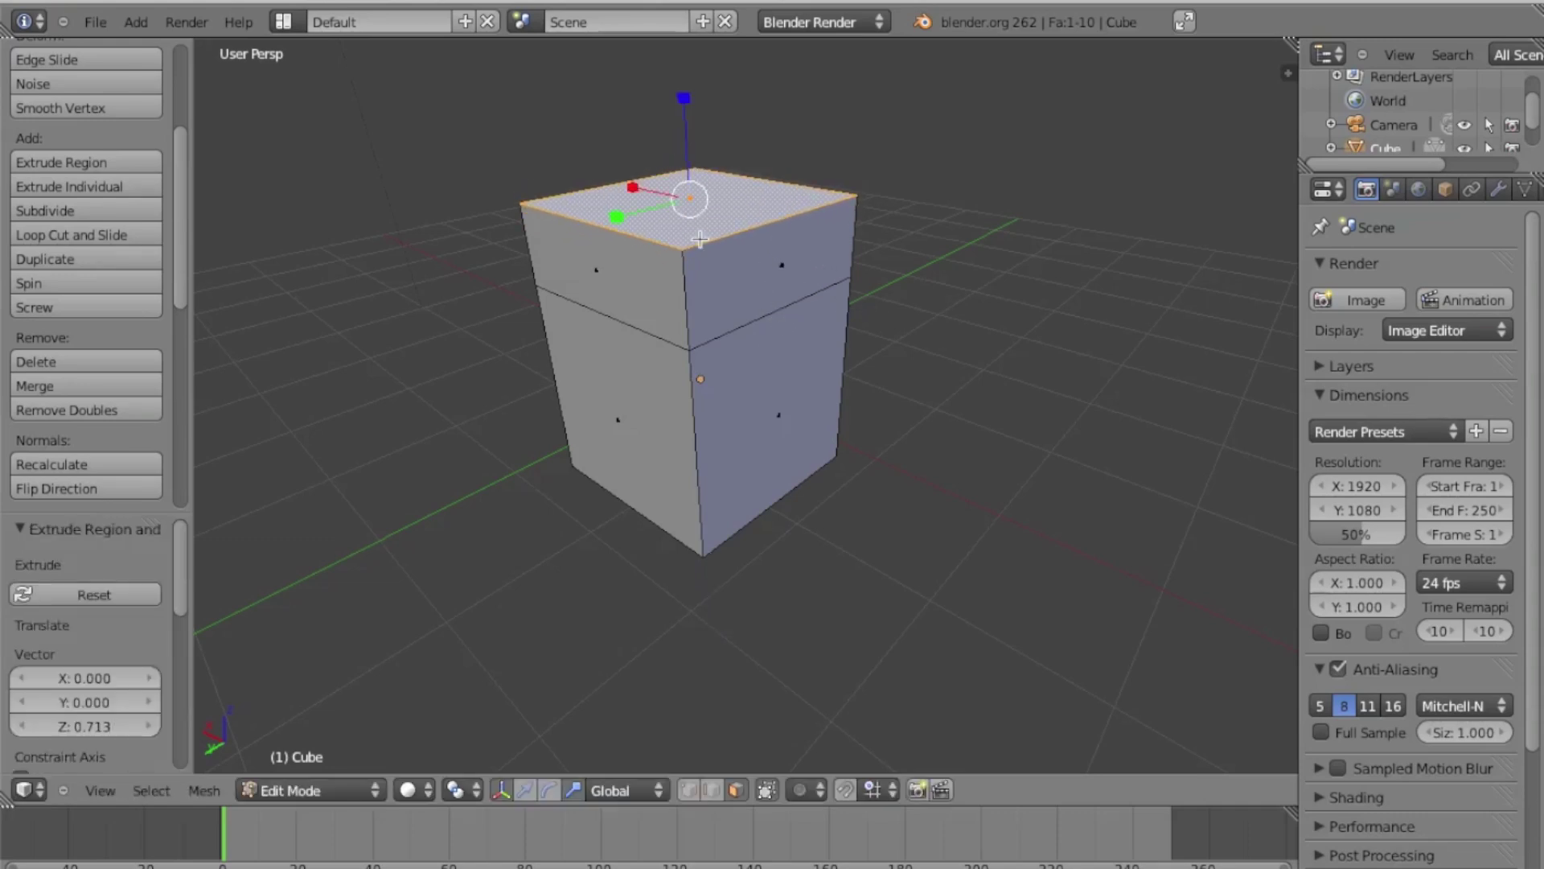
Scale the extruded top face to about 0.6 and extrude it again about 0.486 upward as a neck
{"action": "key", "text": "s"}
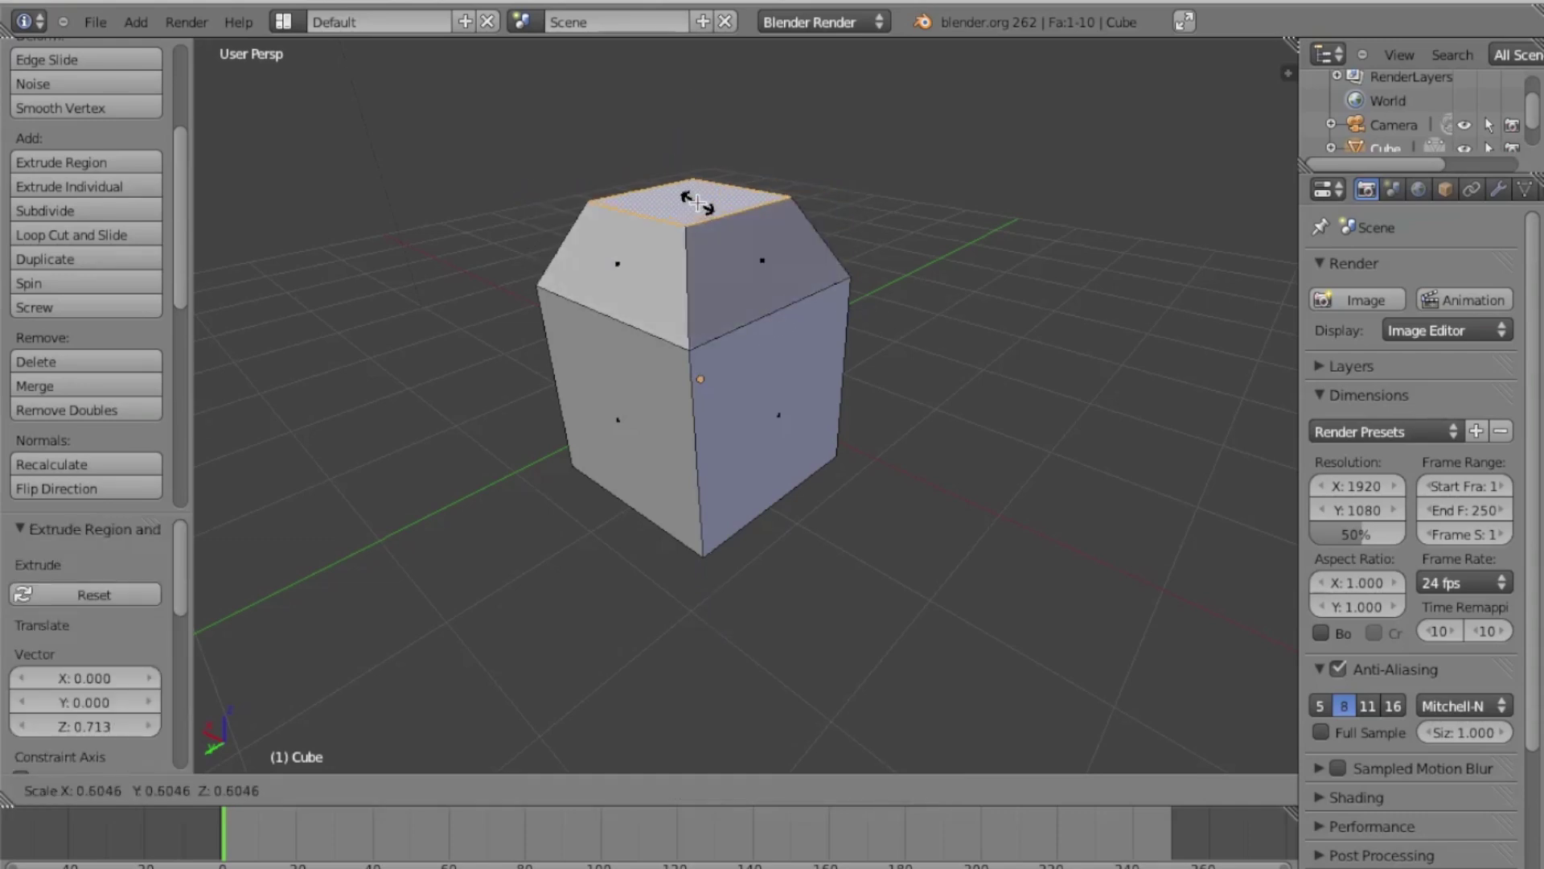
{"action": "left_click", "coordinate": [704, 211]}
{"action": "key", "text": "e"}
{"action": "left_click", "coordinate": [703, 163]}
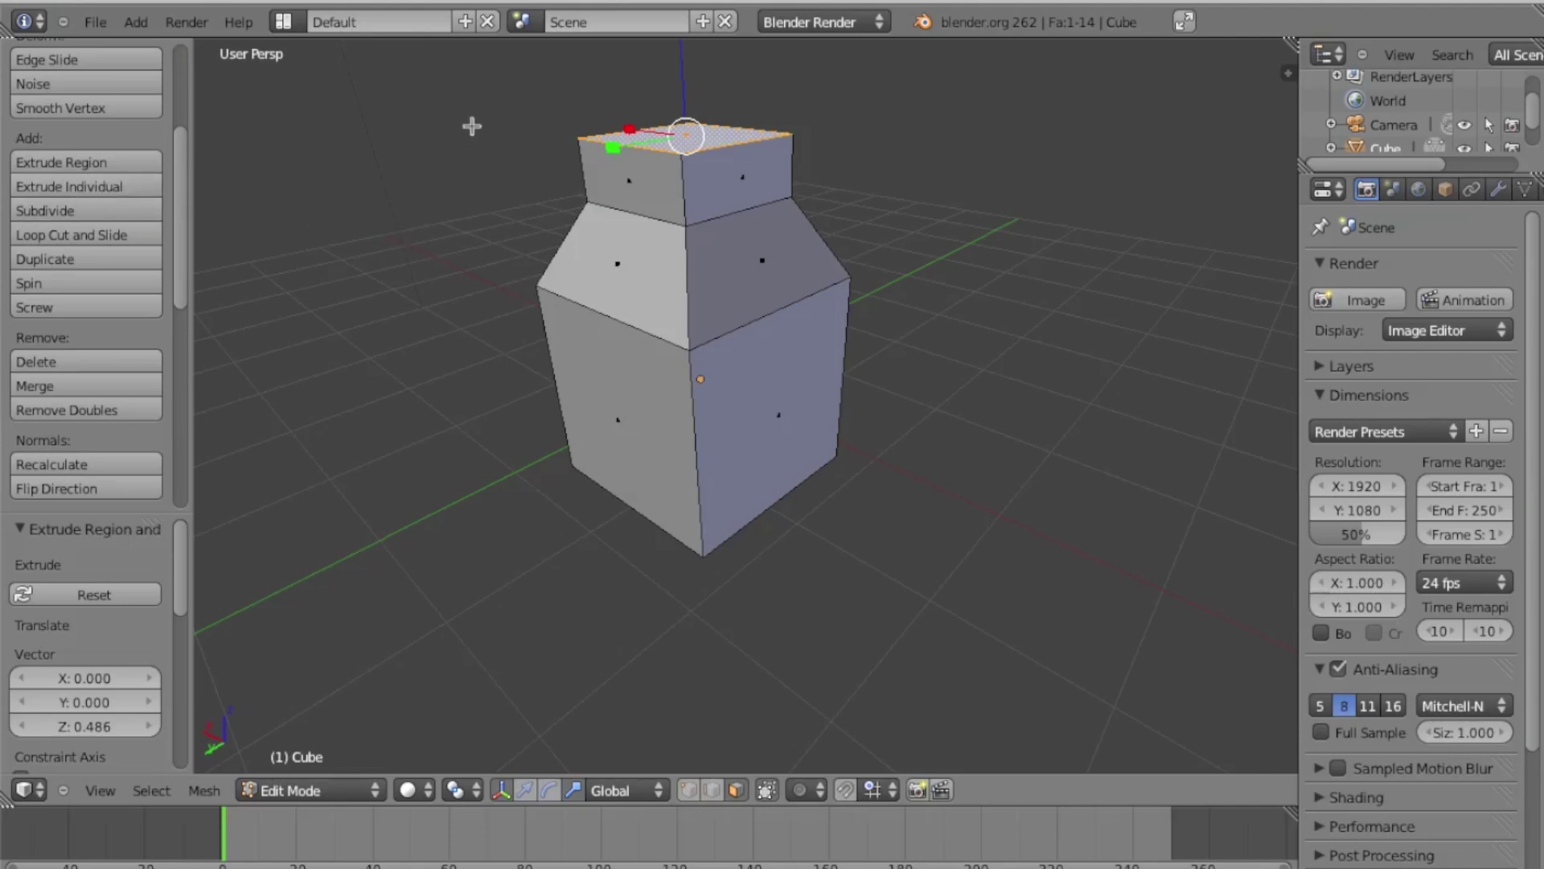
Select the neck's right-hand side face together with the lower body's left-hand side face
{"action": "right_click", "coordinate": [724, 185]}
{"action": "right_click", "coordinate": [591, 407], "text": "shift"}
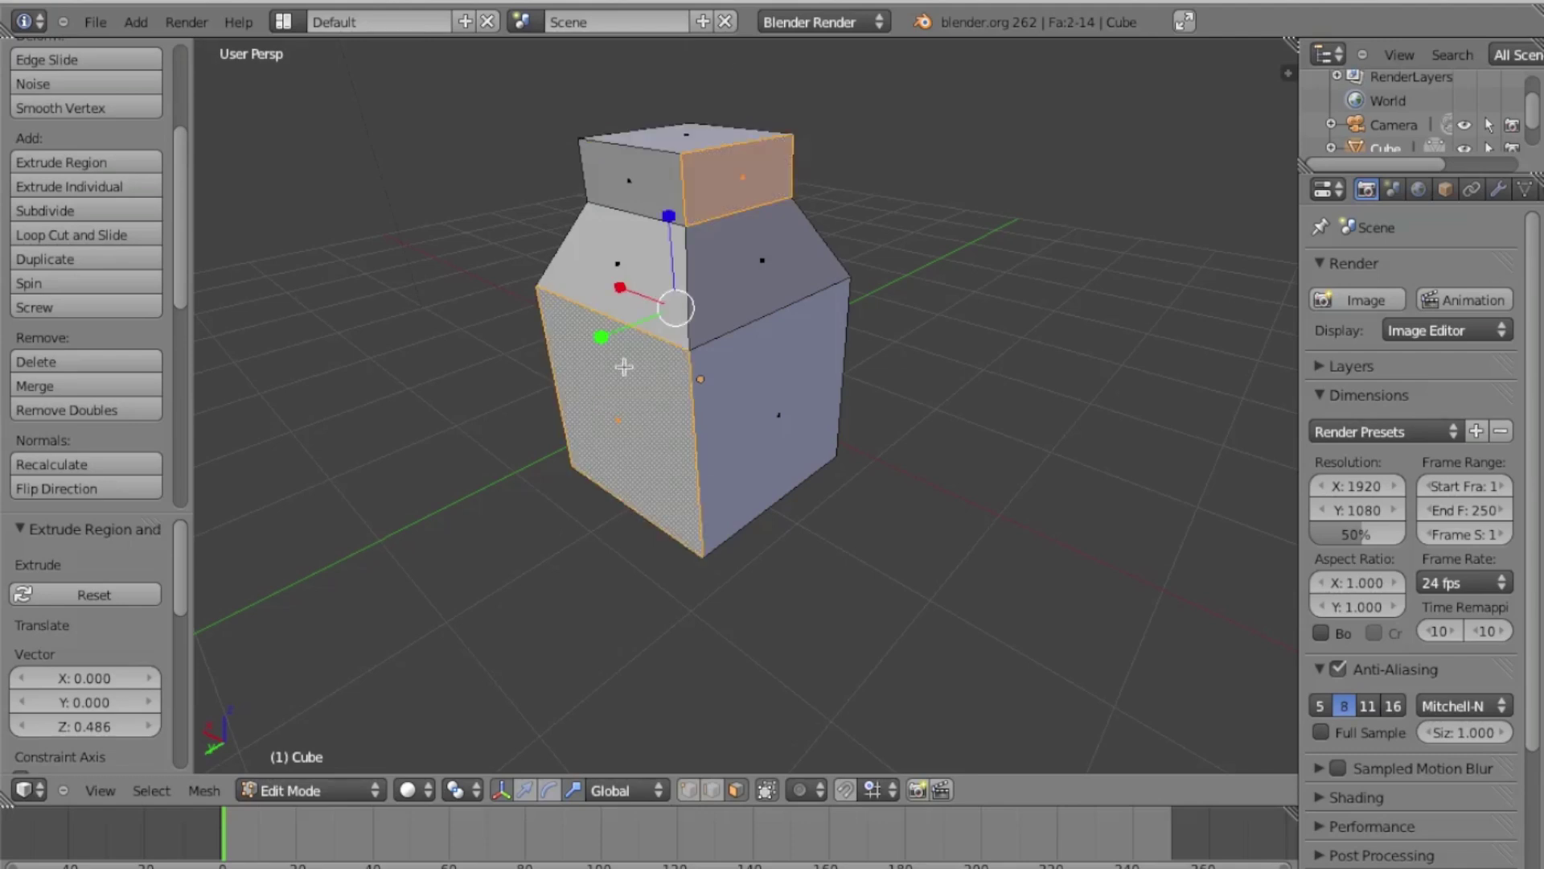
Try to extrude both selected faces together with Extrude Region, and undo it
{"action": "left_click", "coordinate": [129, 167]}
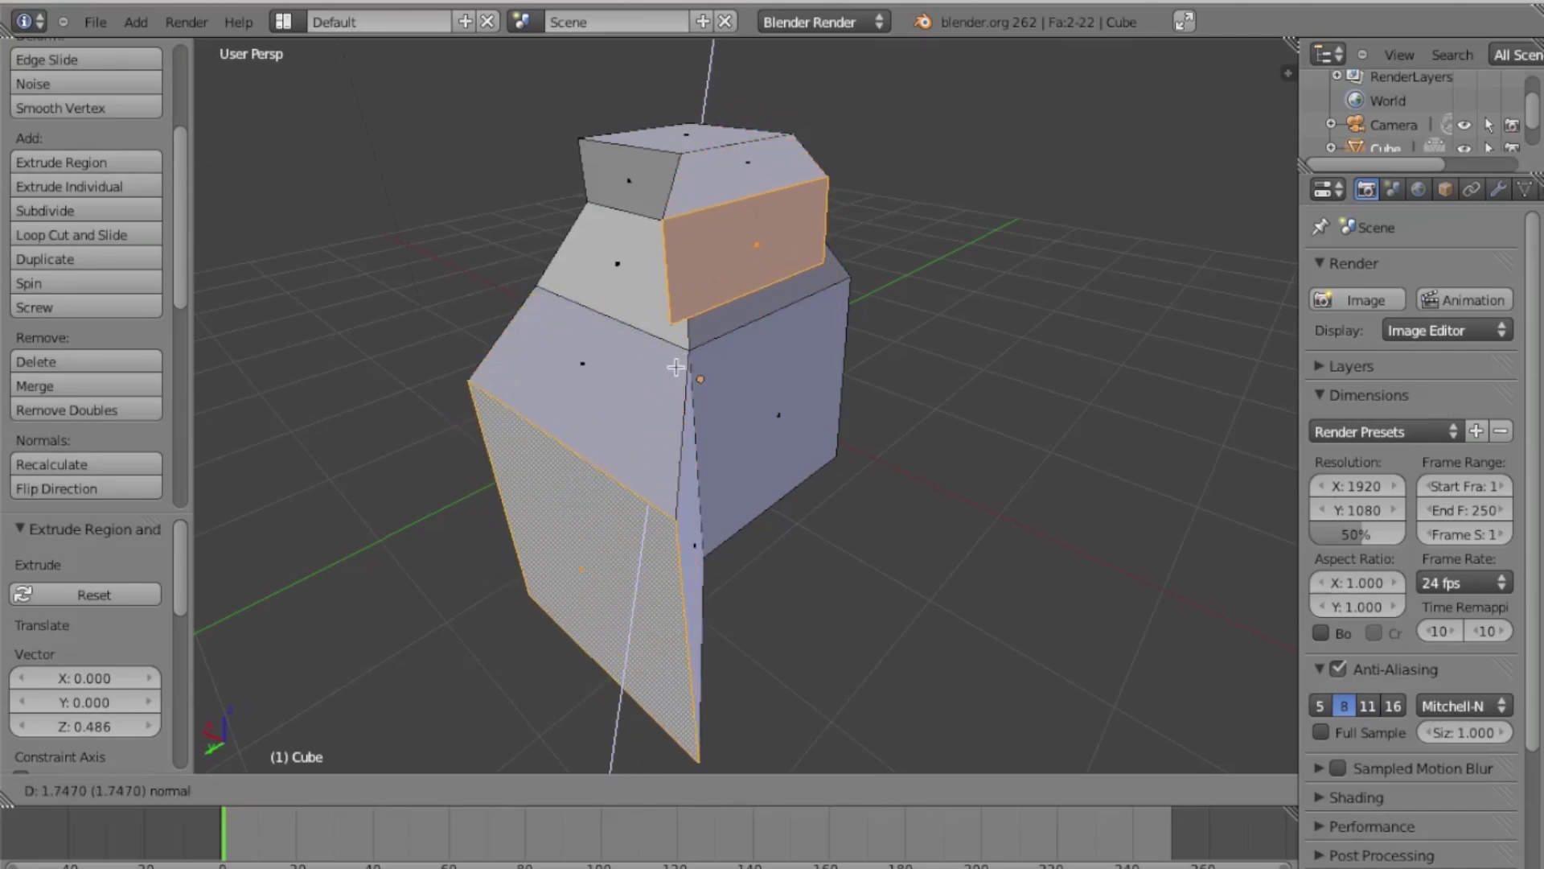
{"action": "right_click", "coordinate": [639, 406]}
{"action": "key", "text": "ctrl+z"}
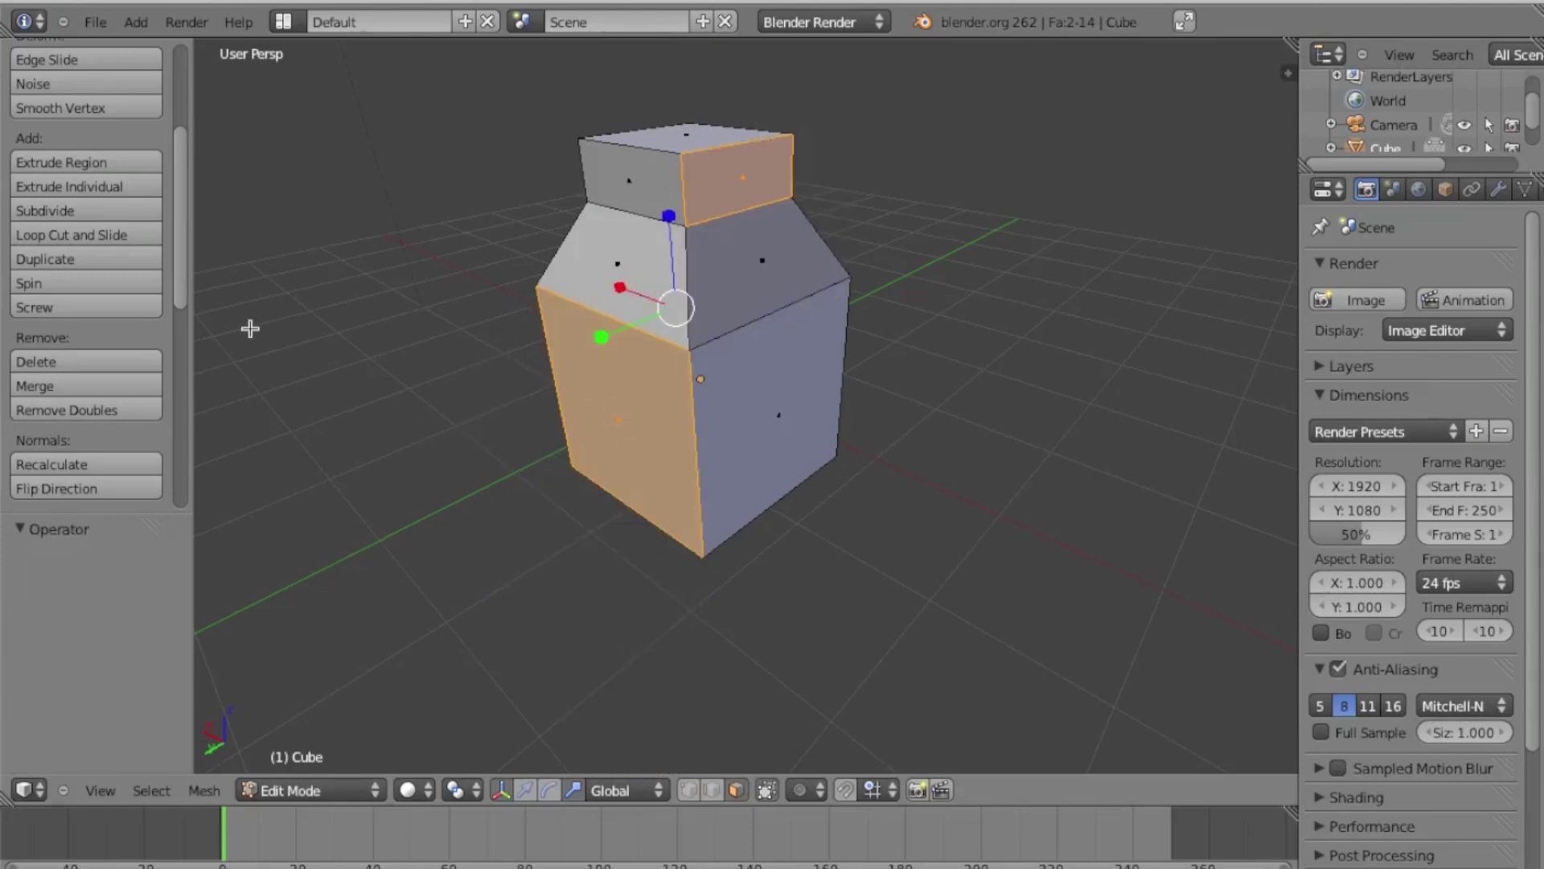
Extrude the neck face and the body face individually outward by about 0.732
{"action": "left_click", "coordinate": [127, 188]}
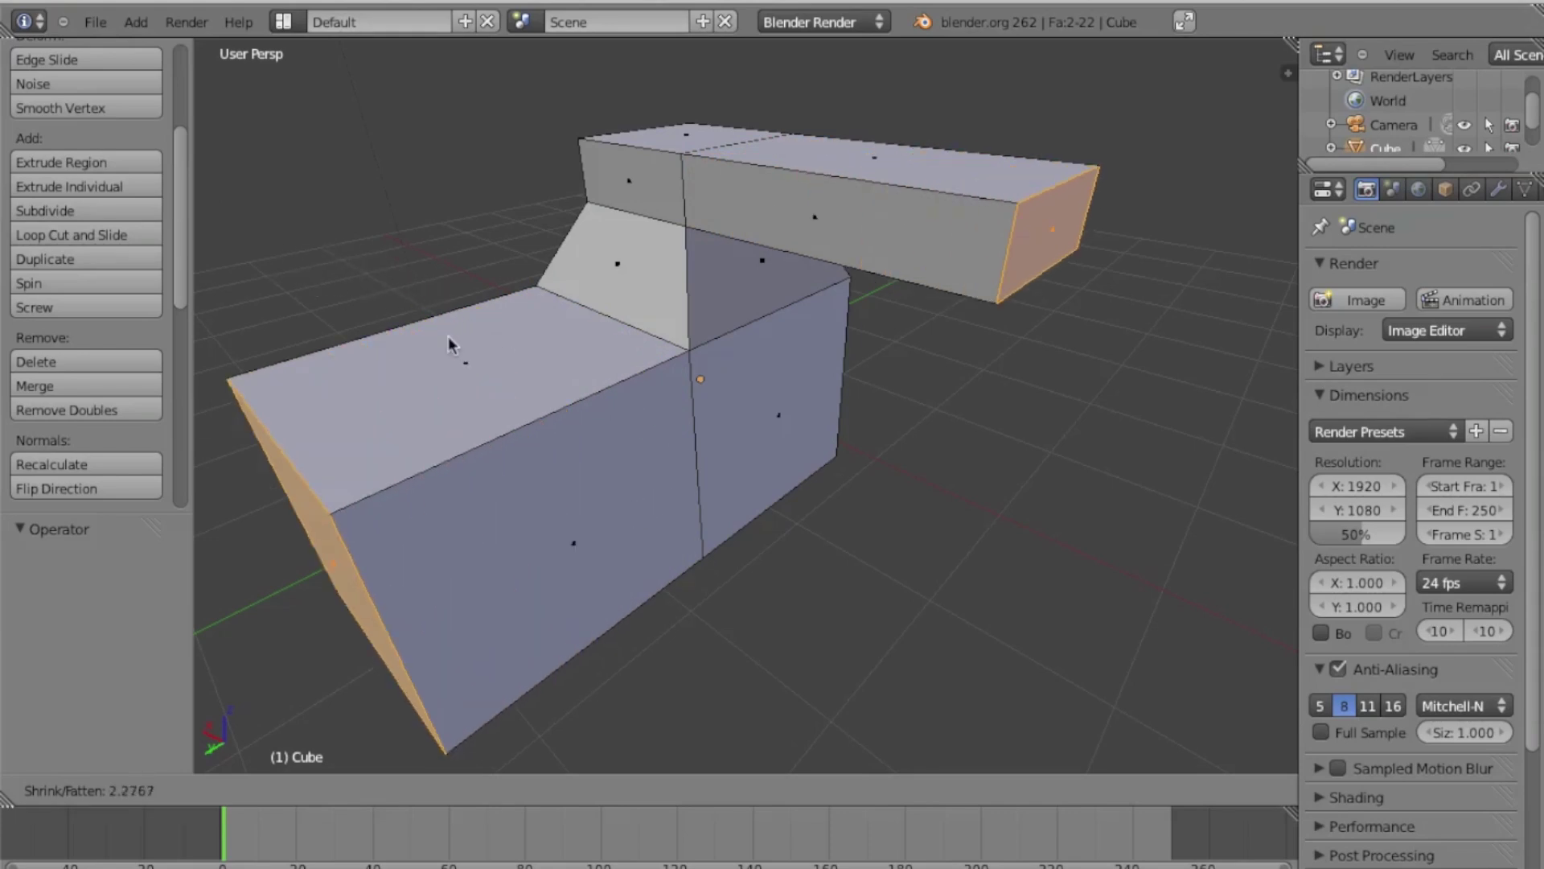
{"action": "left_click", "coordinate": [293, 234]}
{"action": "middle_click_drag", "start_coordinate": [304, 243], "coordinate": [303, 243]}
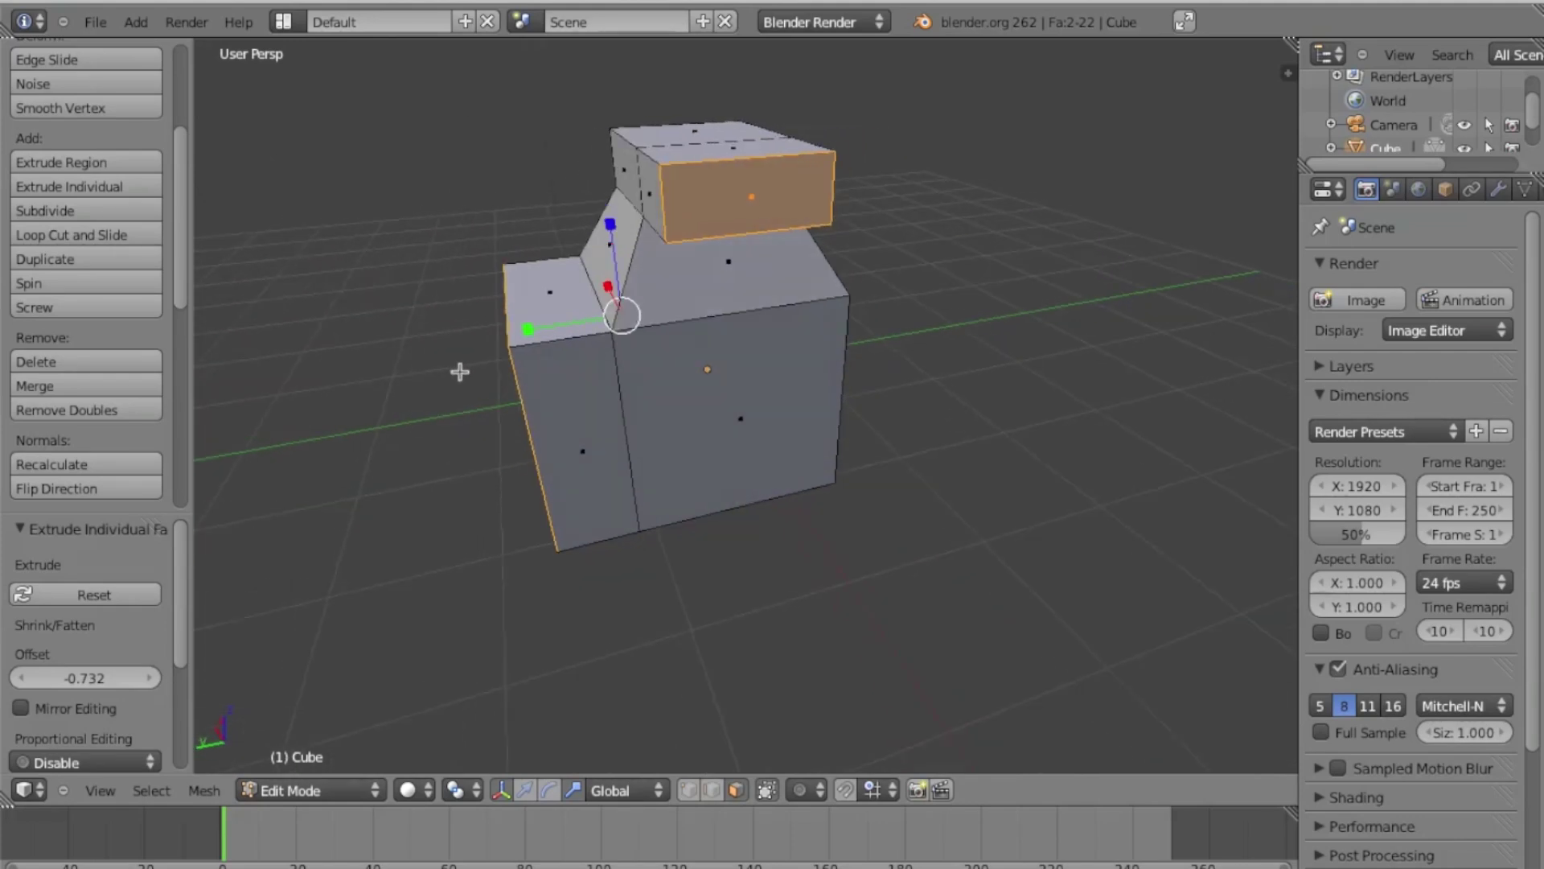
Select the large body side face beneath the sloped section and subdivide it with one cut
{"action": "left_click", "coordinate": [696, 397]}
{"action": "right_click", "coordinate": [728, 394]}
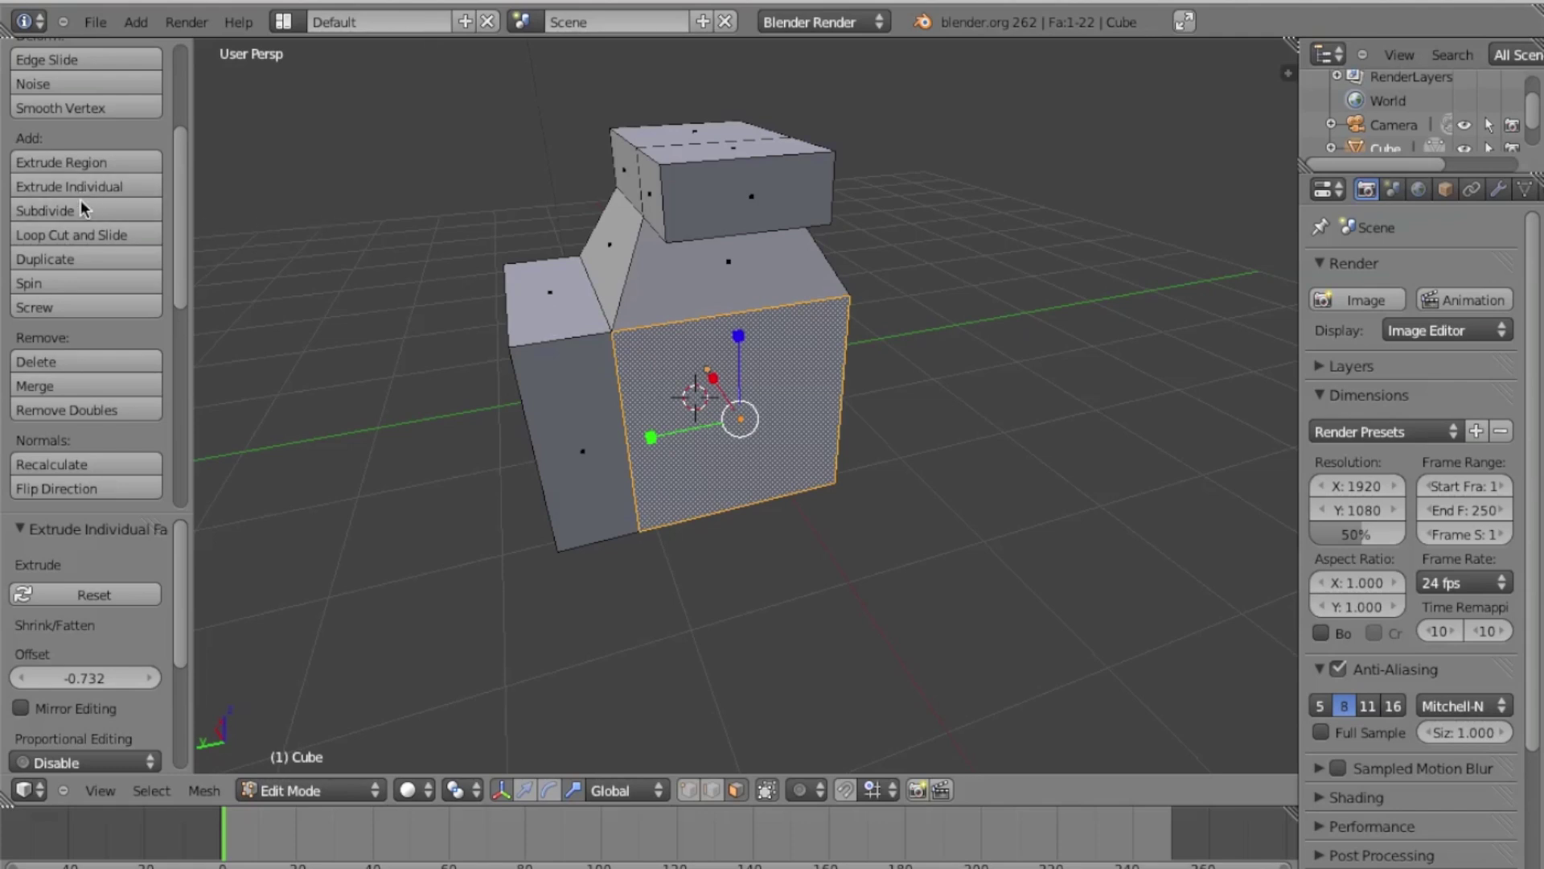
{"action": "key", "text": "w"}
{"action": "left_click", "coordinate": [661, 453]}
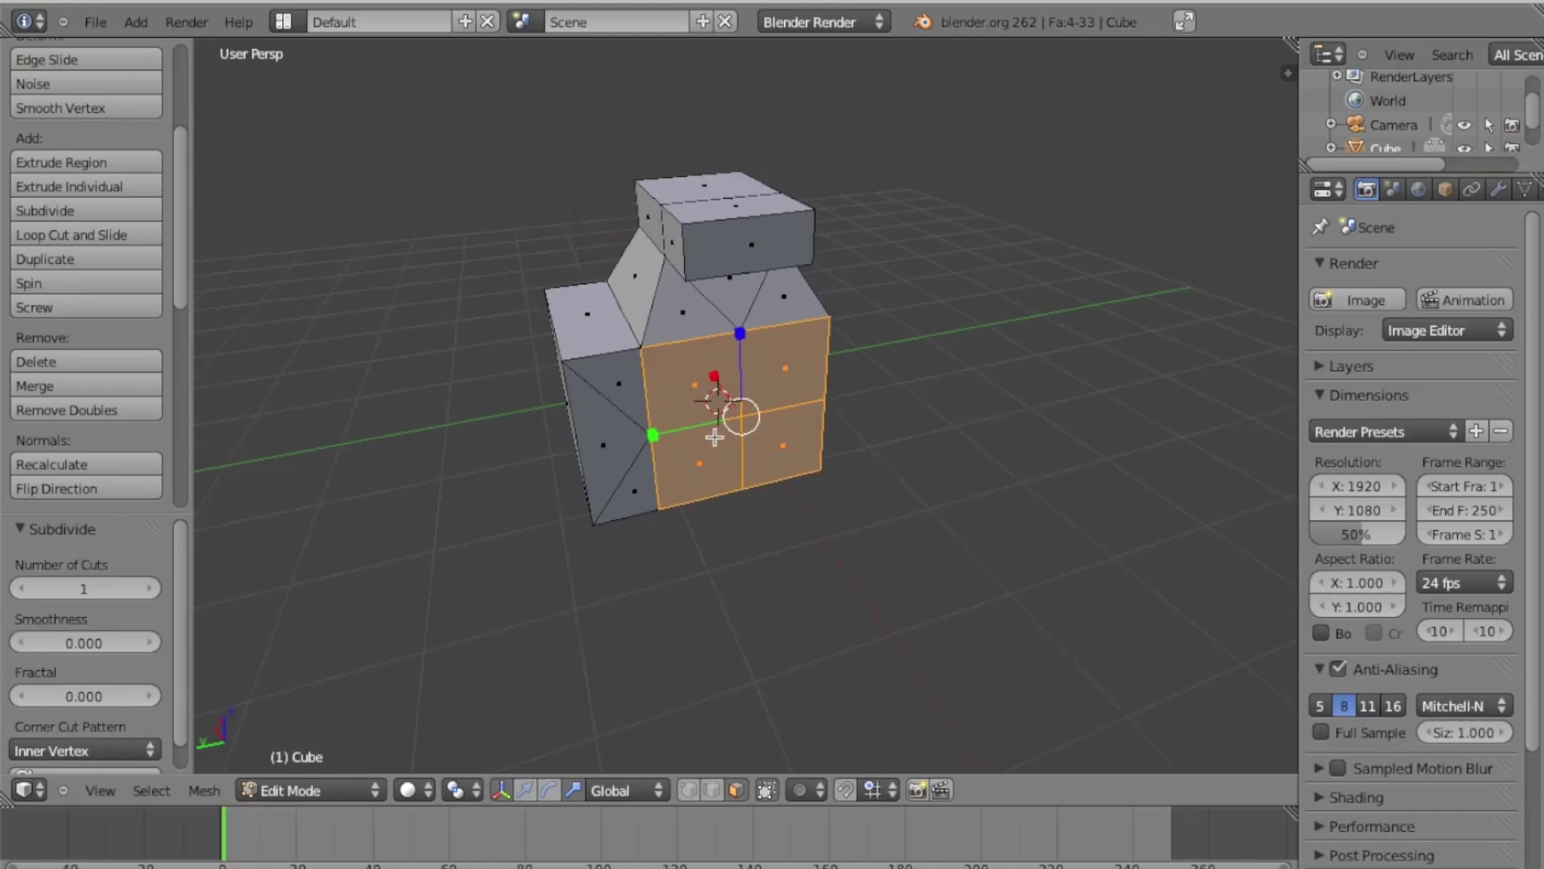
Try two cuts for the subdivision, set it back to one cut, and undo the subdivision
{"action": "scroll", "coordinate": [711, 438], "scroll_direction": "up", "scroll_amount": 3}
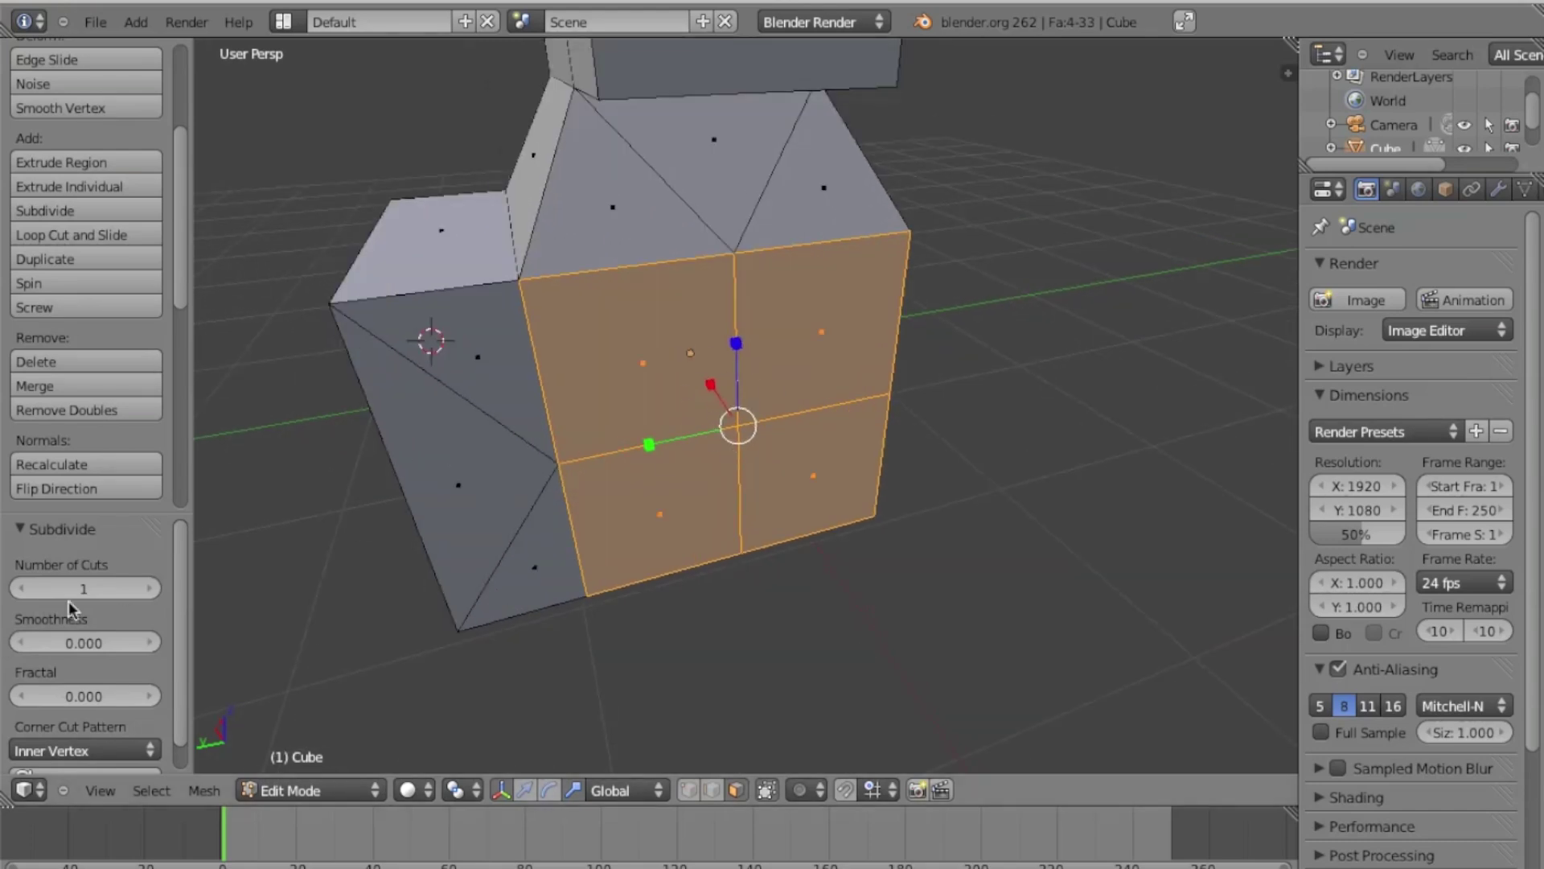
{"action": "left_click", "coordinate": [149, 590]}
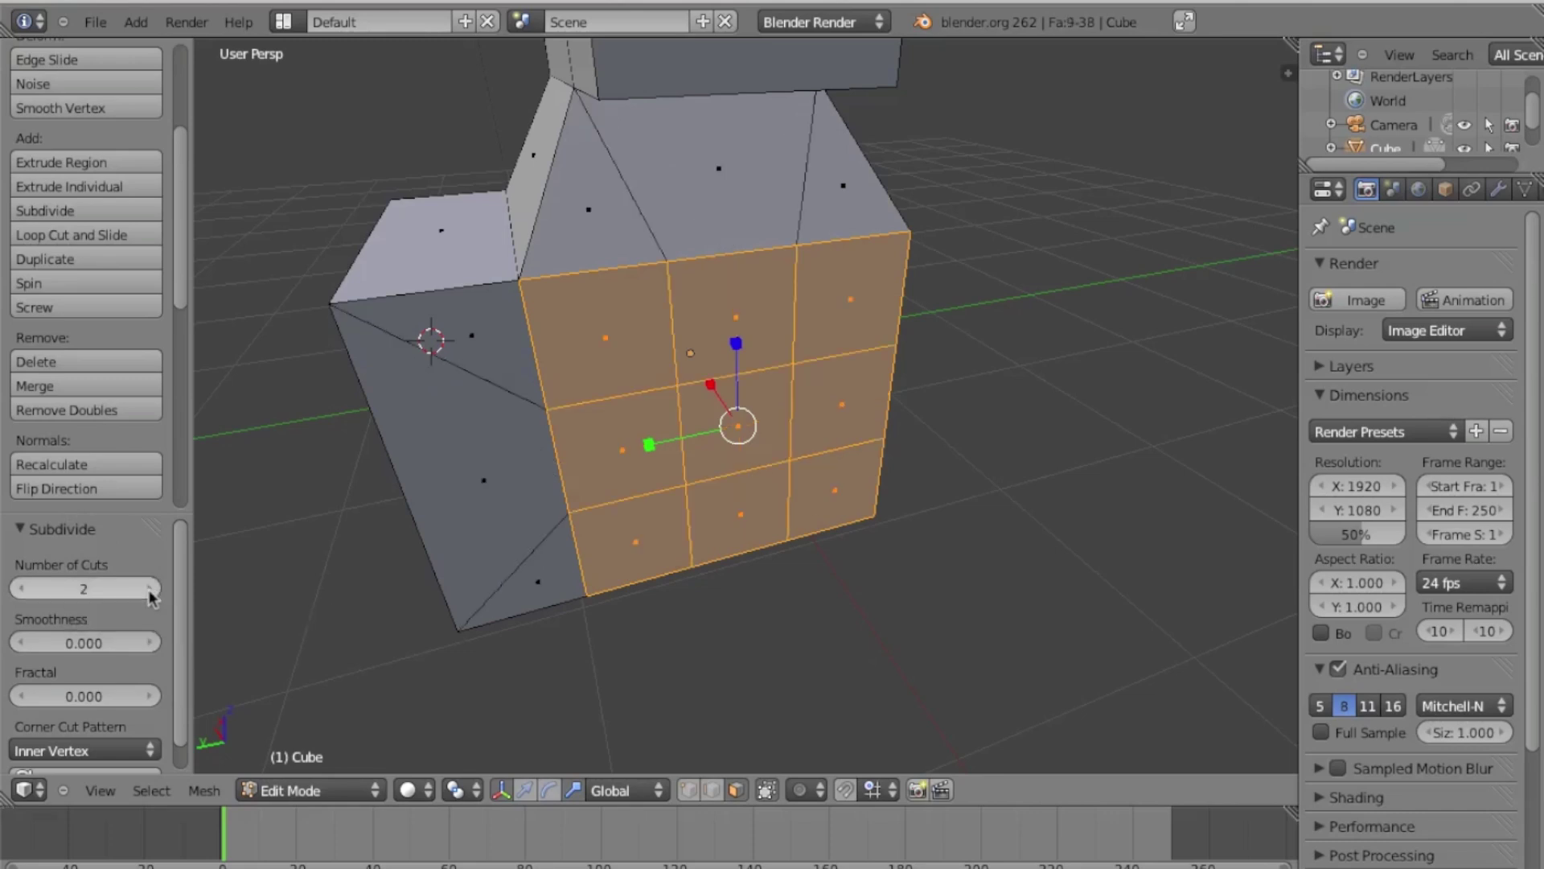
{"action": "left_click", "coordinate": [20, 587]}
{"action": "scroll", "coordinate": [668, 276], "scroll_direction": "down", "scroll_amount": 2}
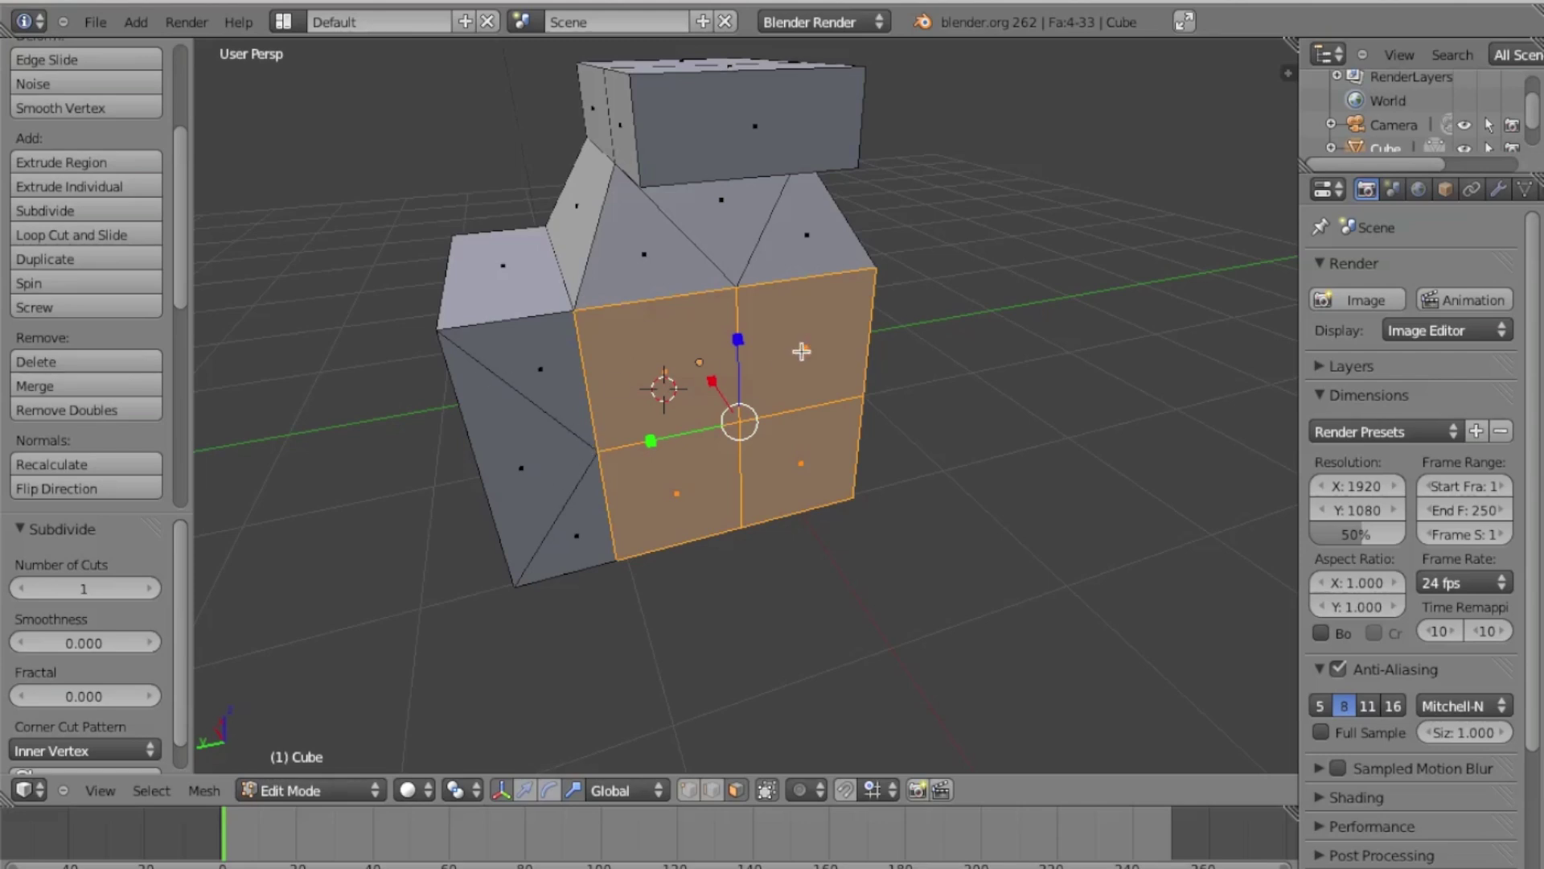
{"action": "key", "text": "ctrl+z"}
Try to extrude the large body side face about 2.184 outward
{"action": "scroll", "coordinate": [800, 351], "scroll_direction": "left", "scroll_amount": 5}
{"action": "key", "text": "e"}
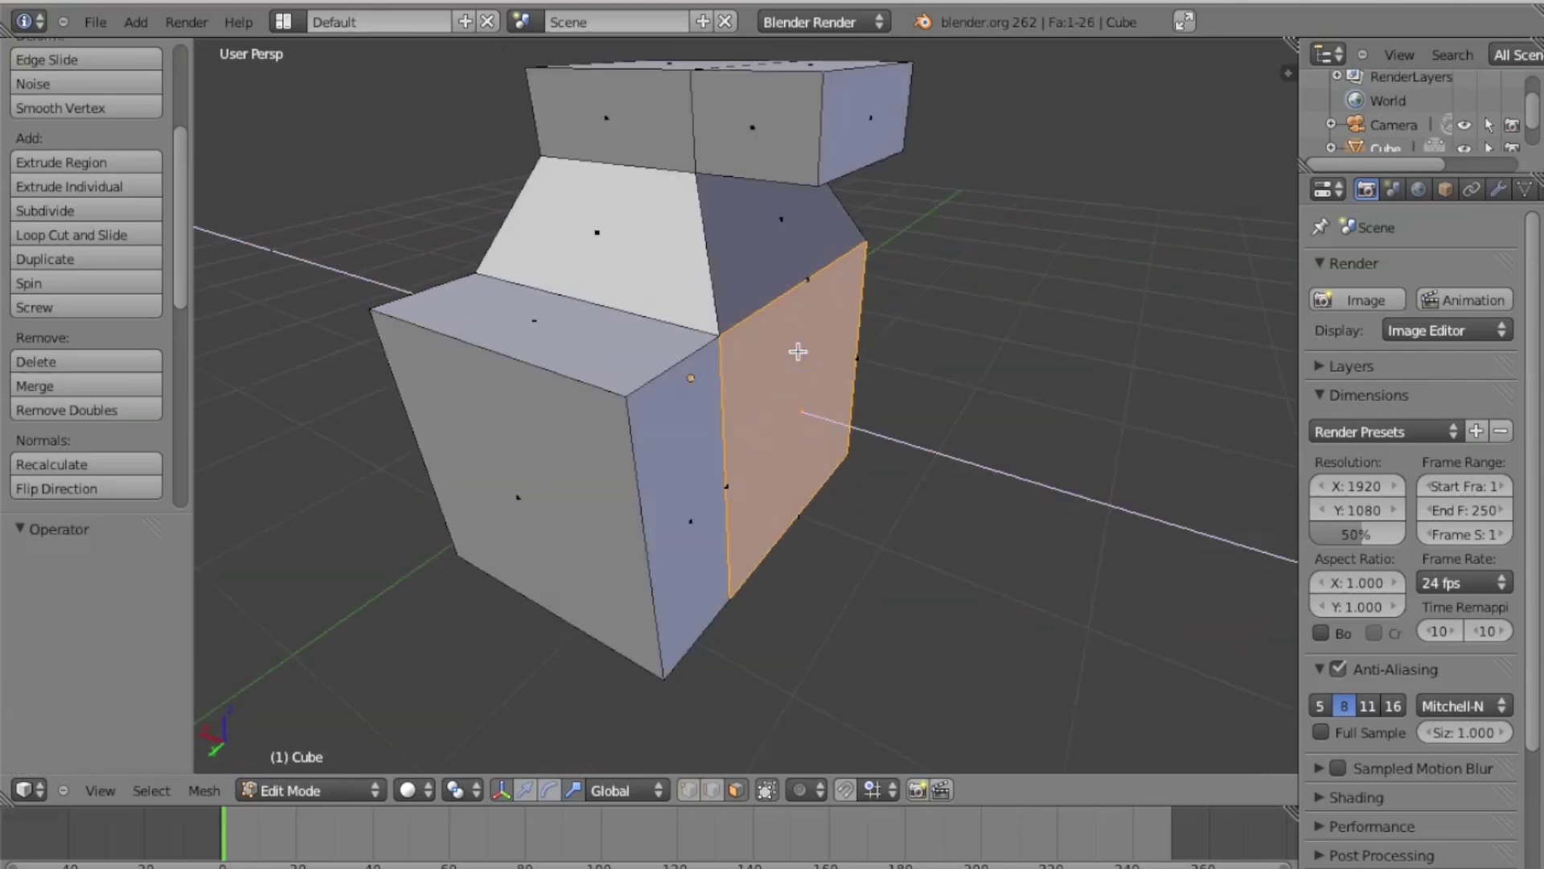
{"action": "key", "text": "e"}
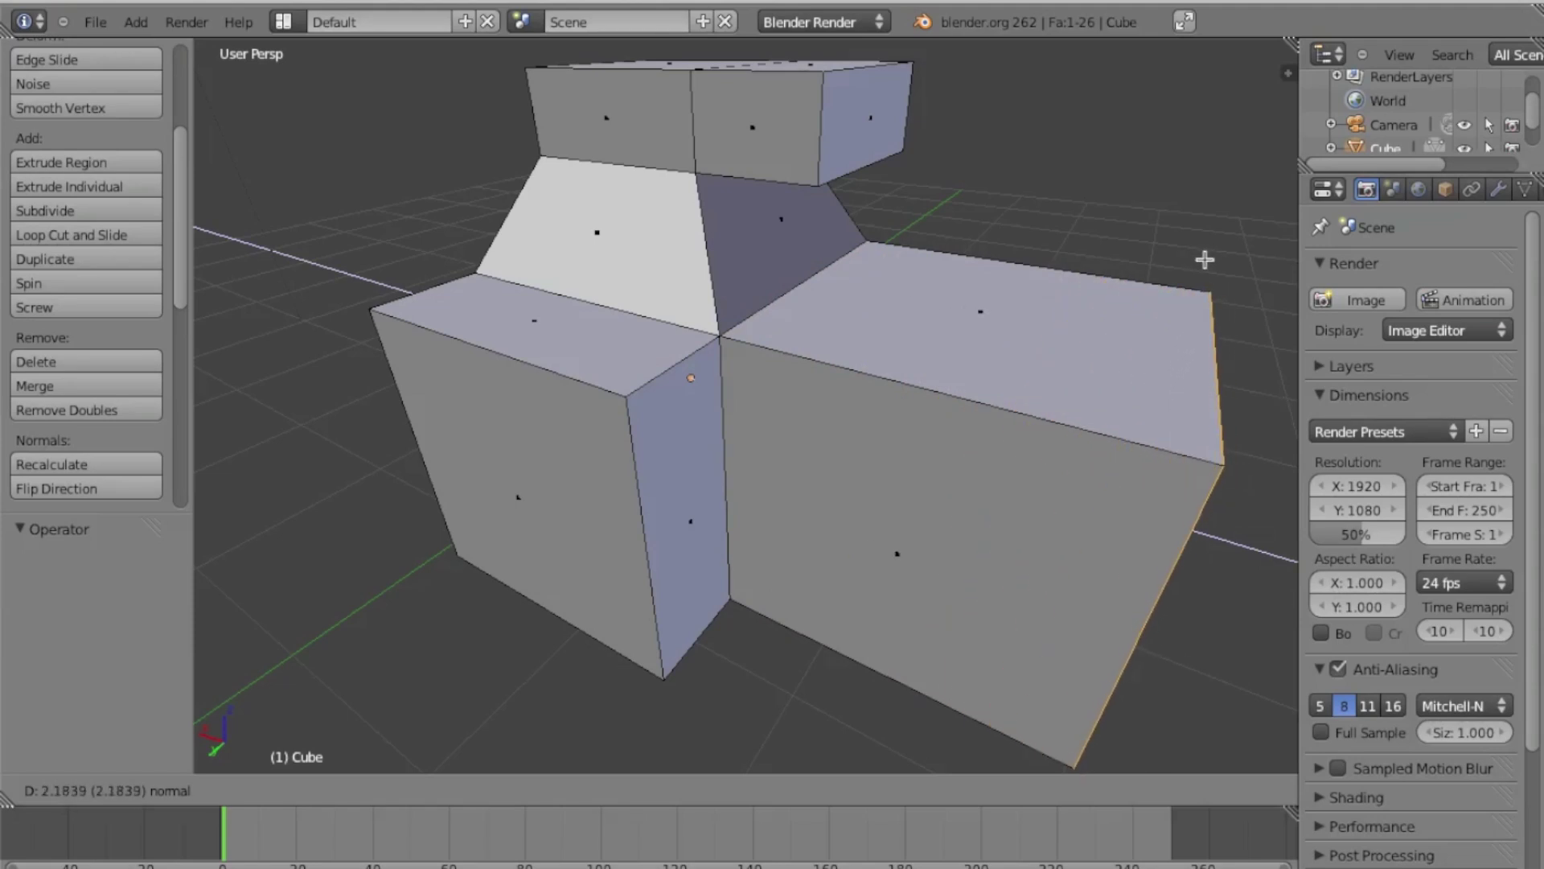
{"action": "right_click", "coordinate": [1204, 259]}
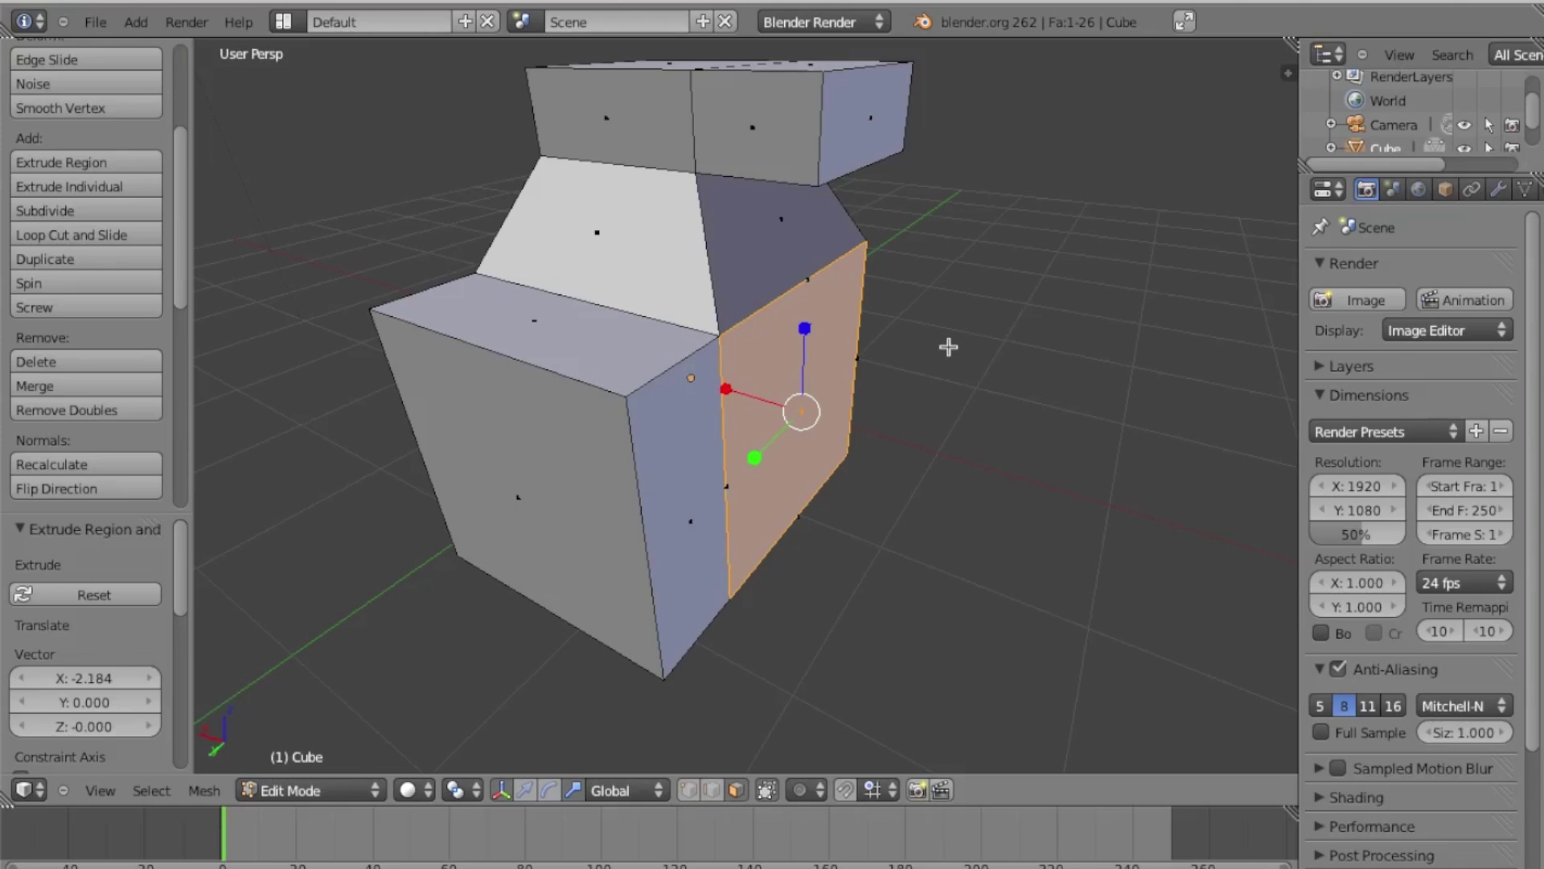
Subdivide the large body side face into four faces with one cut
{"action": "middle_click_drag", "start_coordinate": [970, 355], "coordinate": [971, 341]}
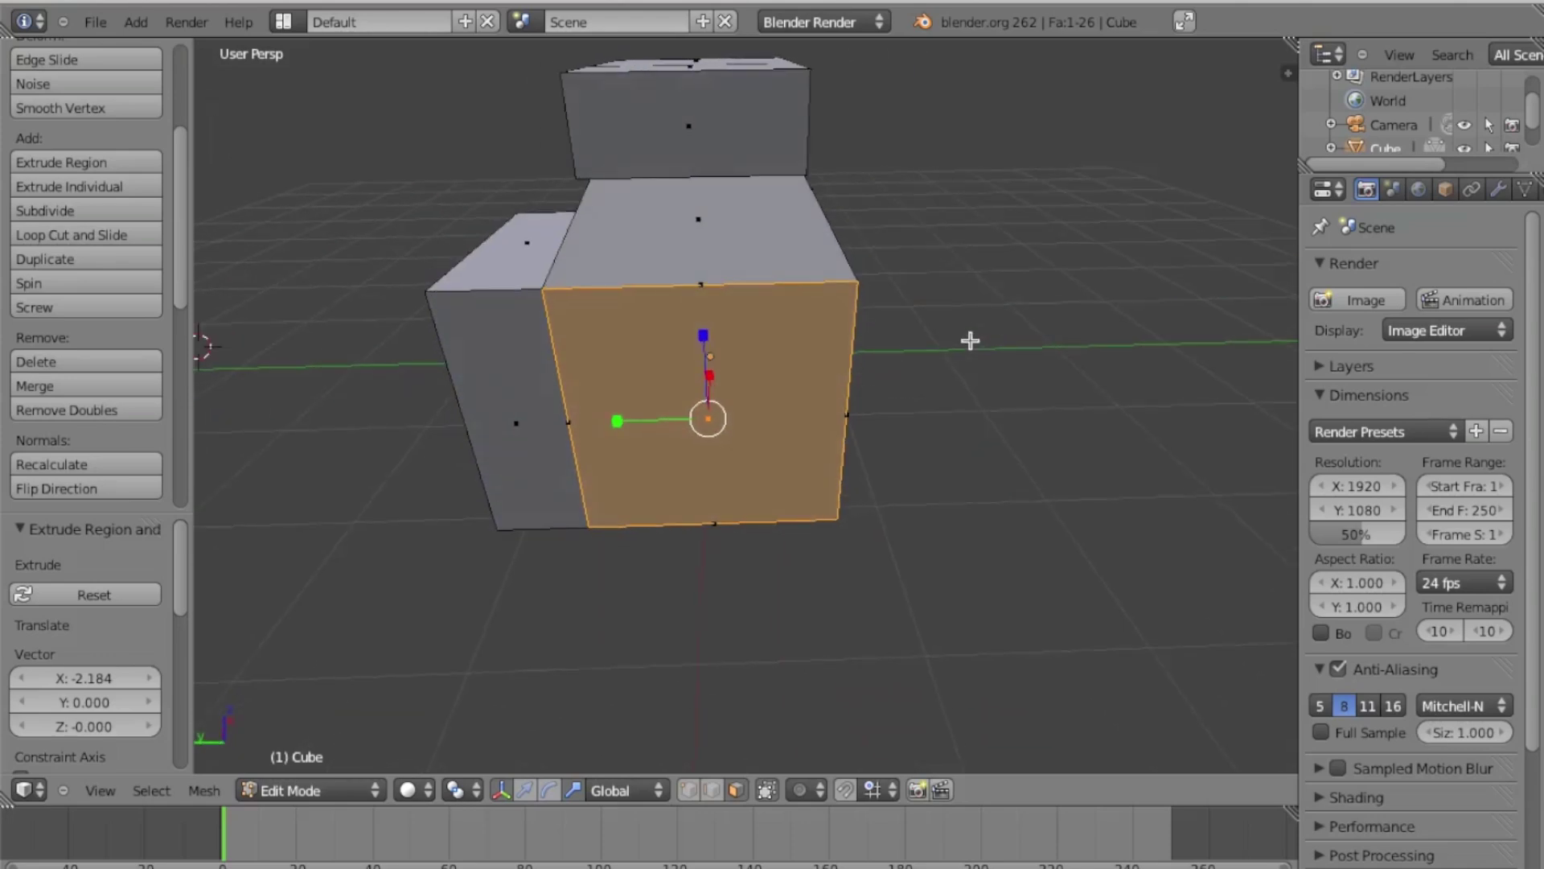
{"action": "key", "text": "w"}
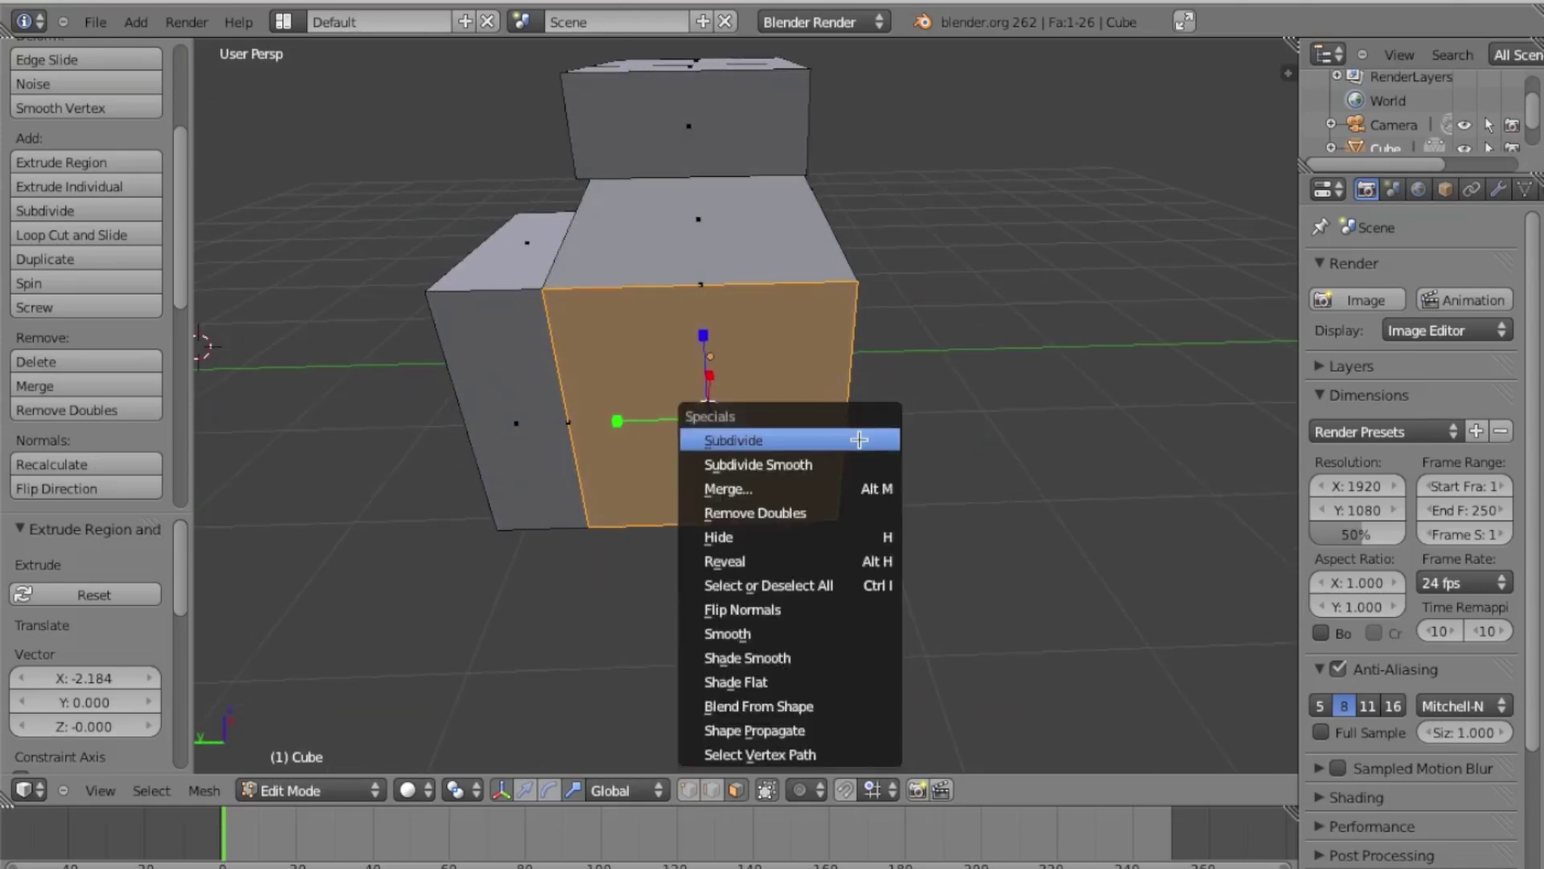
{"action": "left_click", "coordinate": [859, 440]}
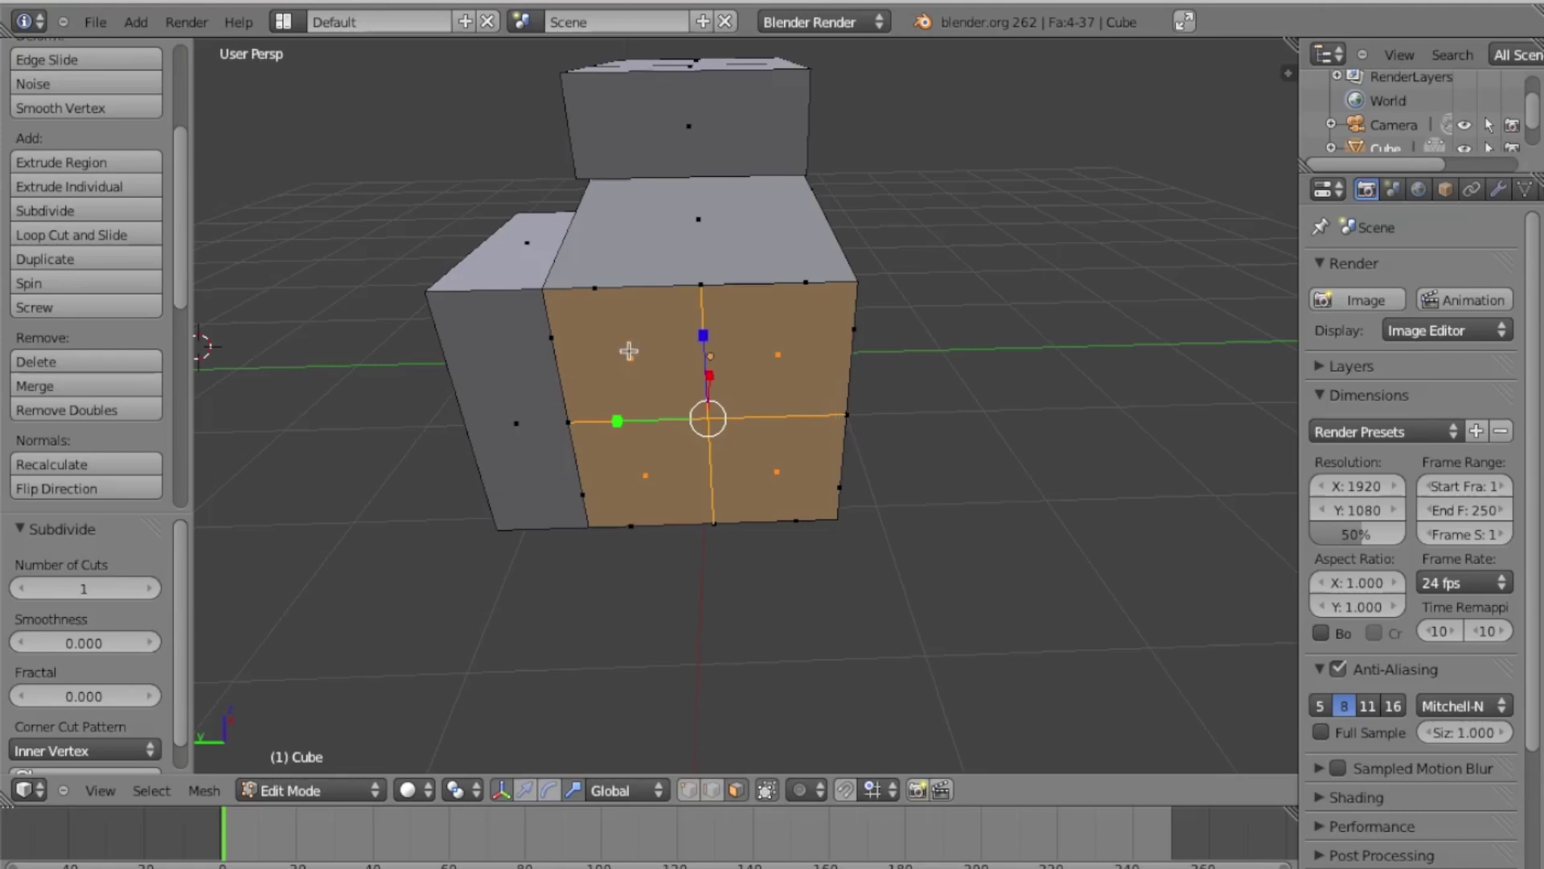
Select the top face of the block extruded from the body and extrude it in place without displacement
{"action": "middle_click_drag", "start_coordinate": [807, 451], "coordinate": [827, 463]}
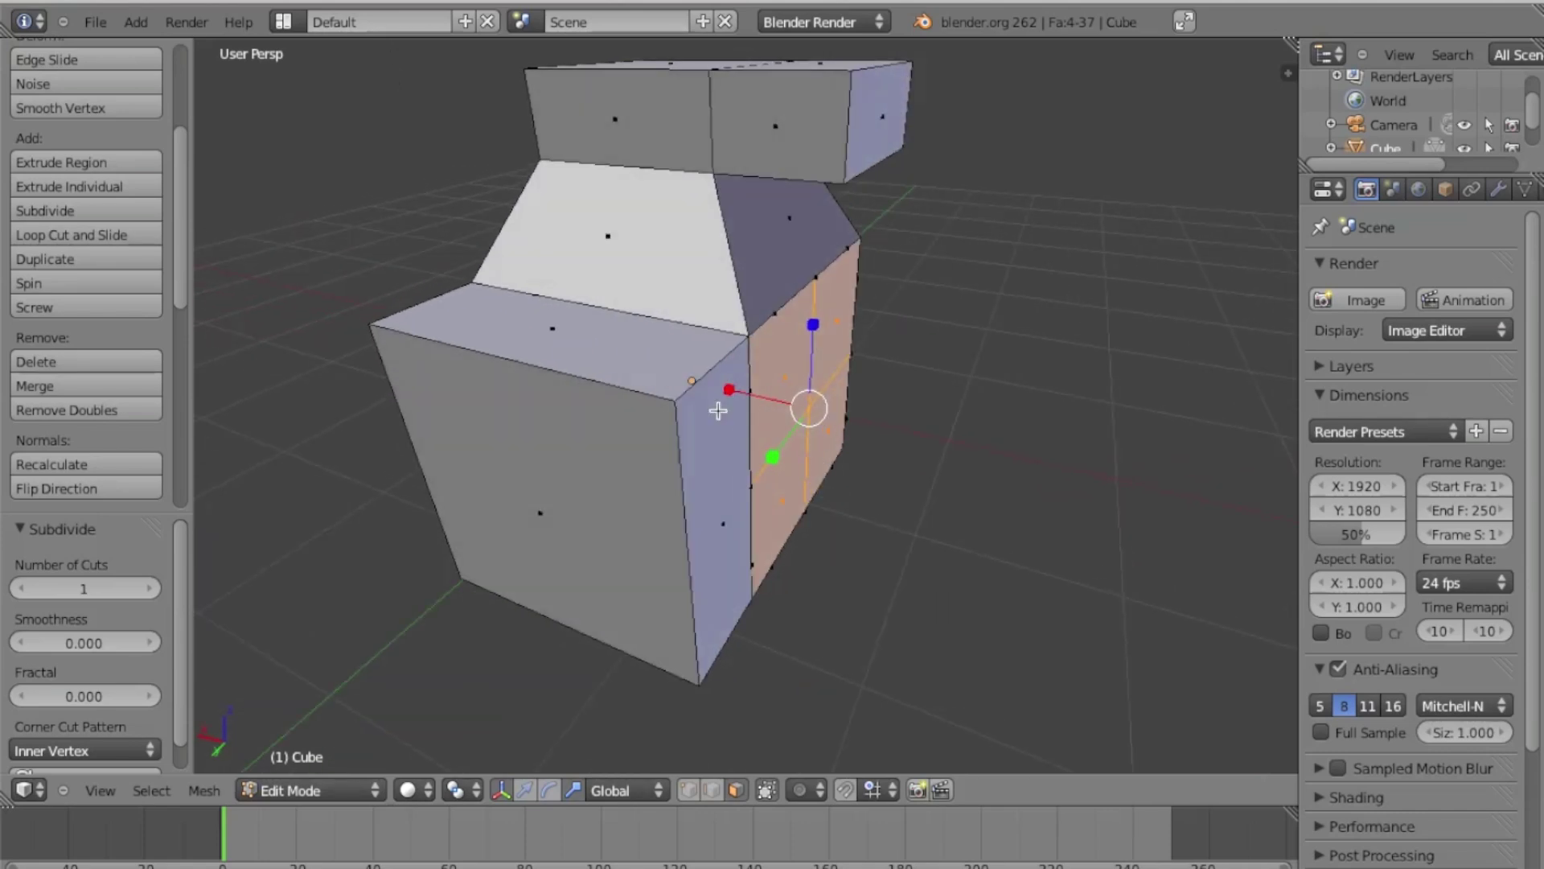
{"action": "right_click", "coordinate": [600, 349]}
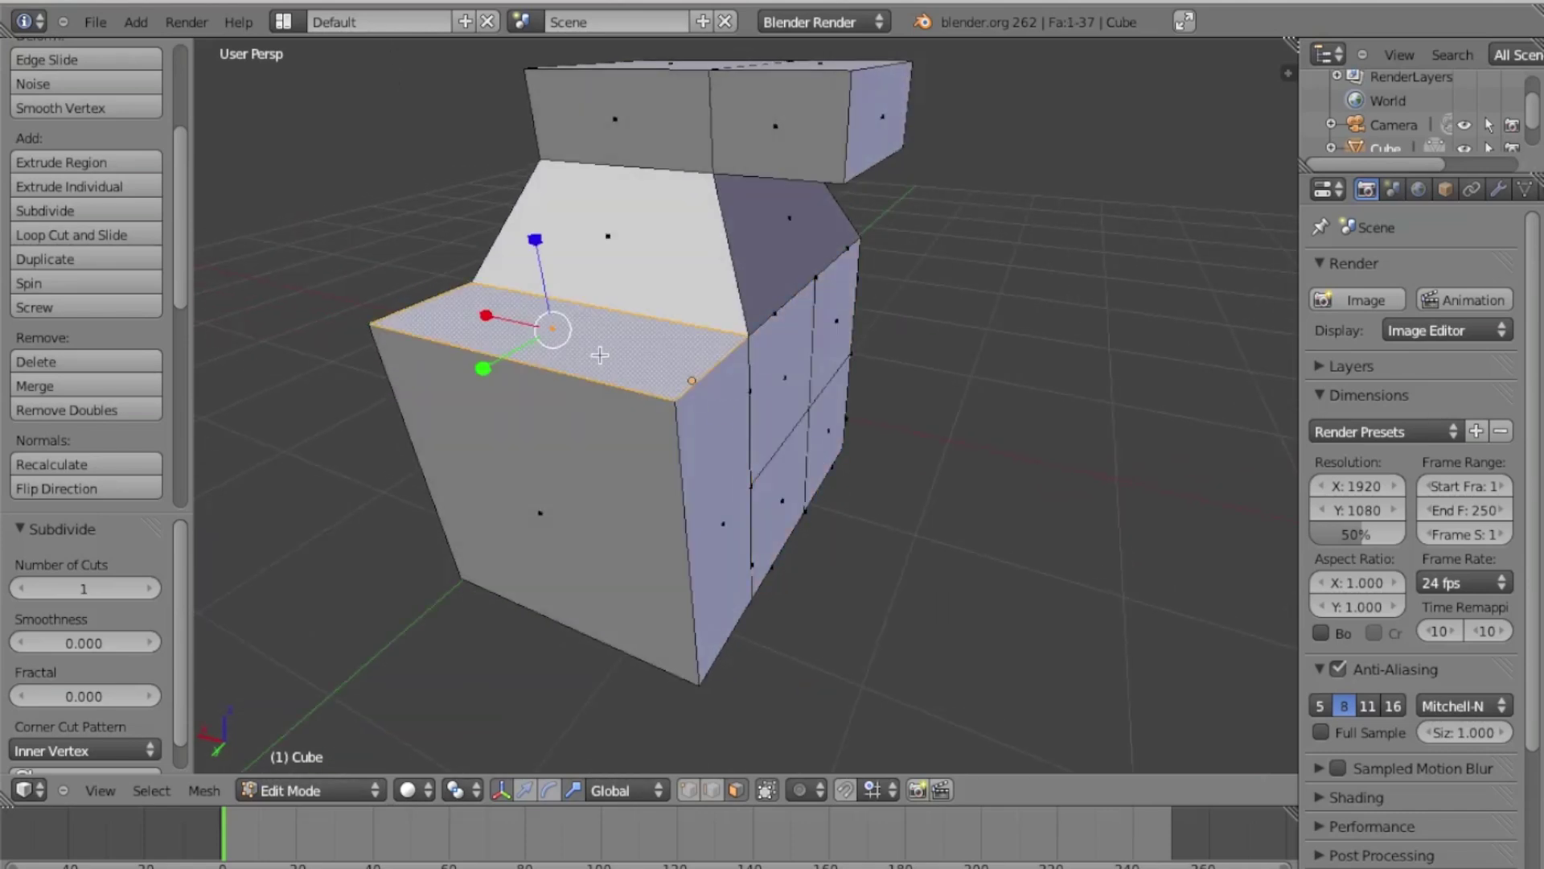
{"action": "key", "text": "e"}
{"action": "right_click", "coordinate": [567, 119]}
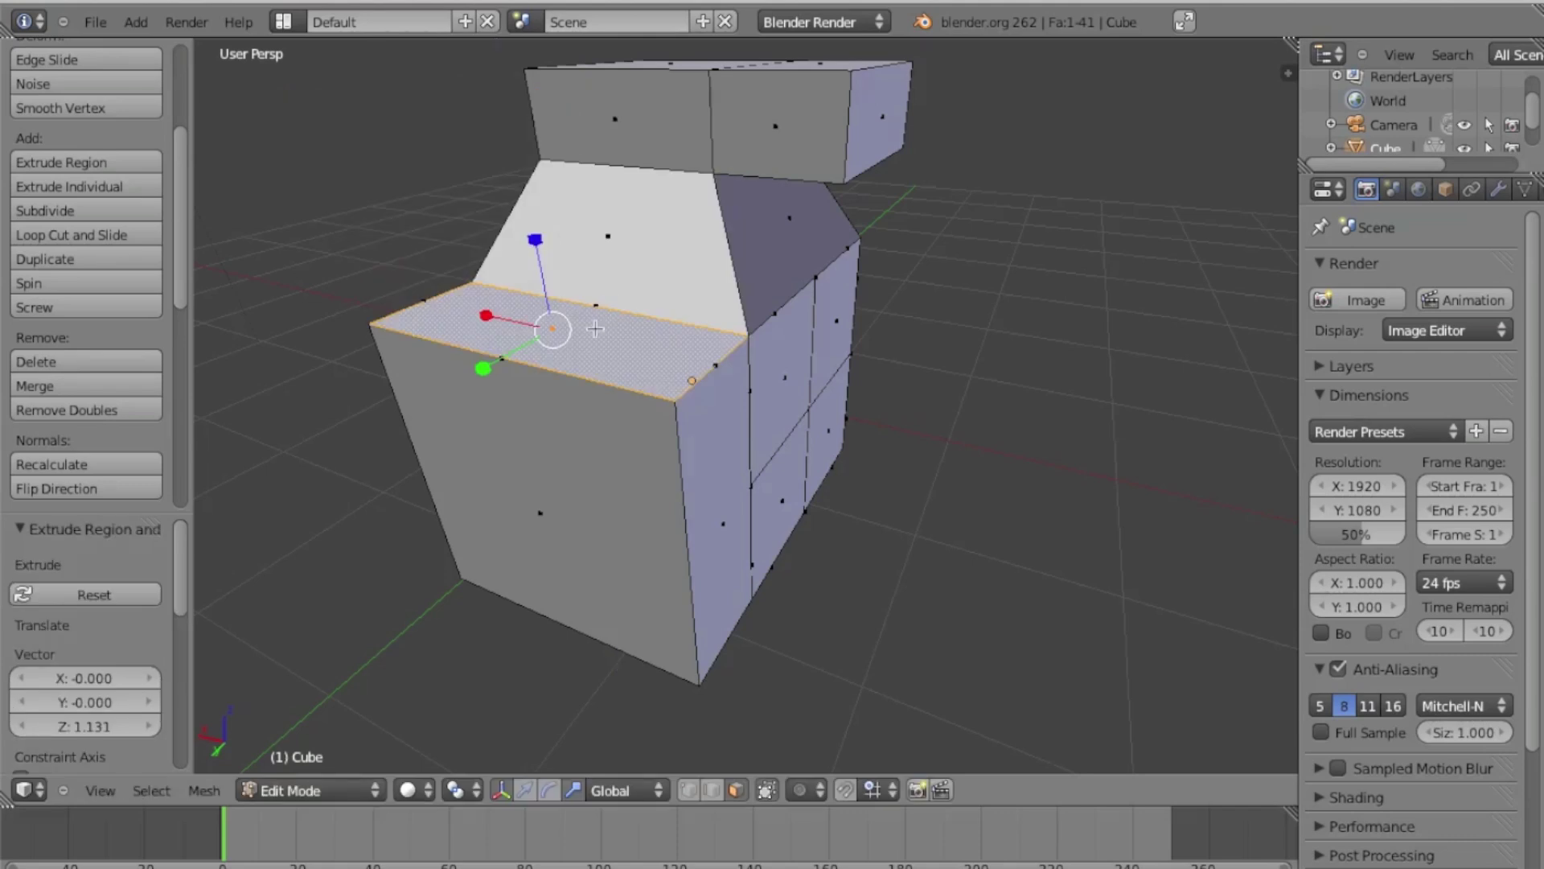
Scale the block's new top face uniformly to about 0.263 and extrude it about 0.642 upward
{"action": "key", "text": "s"}
{"action": "left_click", "coordinate": [555, 332]}
{"action": "key", "text": "e"}
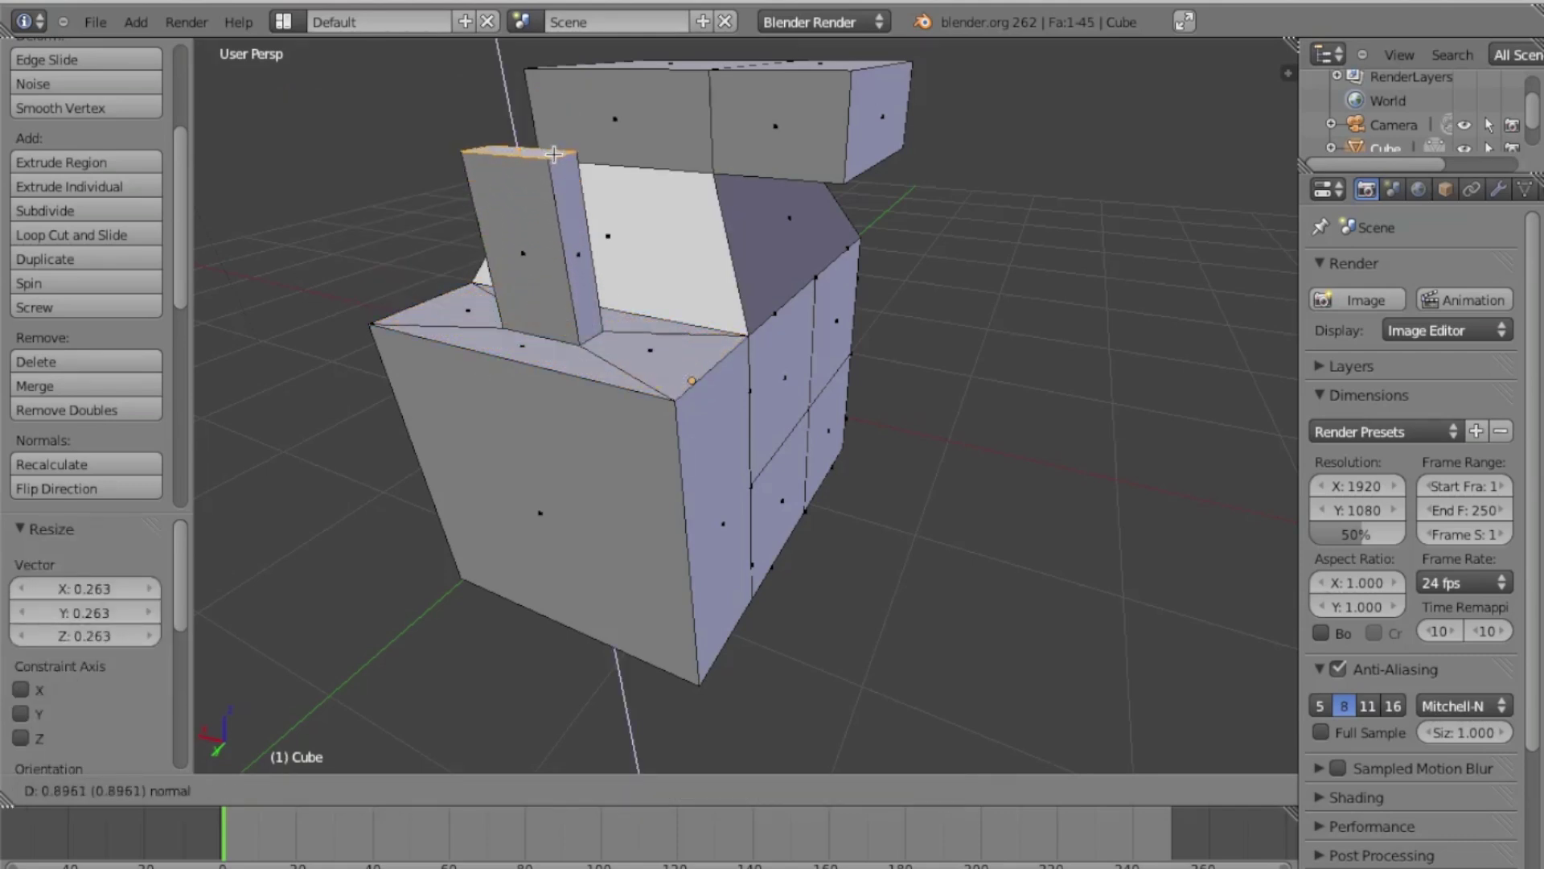
{"action": "left_click", "coordinate": [602, 209]}
Examine the extruded model from different angles and distances
{"action": "middle_click_drag", "start_coordinate": [600, 198], "coordinate": [599, 199]}
{"action": "scroll", "coordinate": [600, 198], "scroll_direction": "down", "scroll_amount": 3}
{"action": "scroll", "coordinate": [600, 198], "scroll_direction": "up", "scroll_amount": 7}
{"action": "scroll", "coordinate": [600, 198], "scroll_direction": "down", "scroll_amount": 3}
{"action": "scroll", "coordinate": [600, 198], "scroll_direction": "down", "scroll_amount": 2}
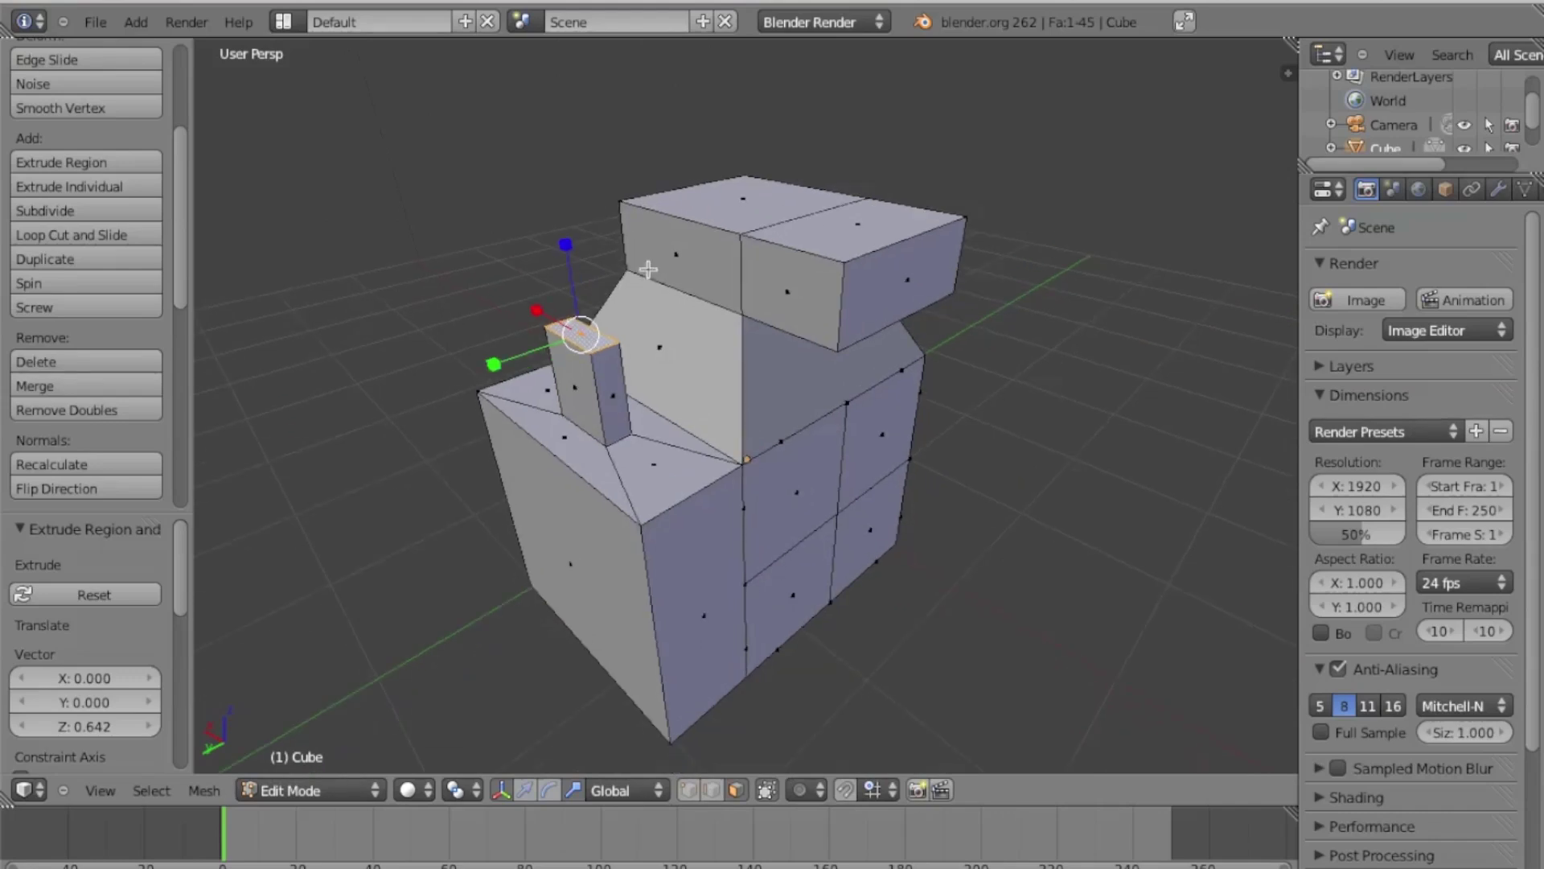
{"action": "middle_click_drag", "start_coordinate": [662, 302], "coordinate": [663, 302]}
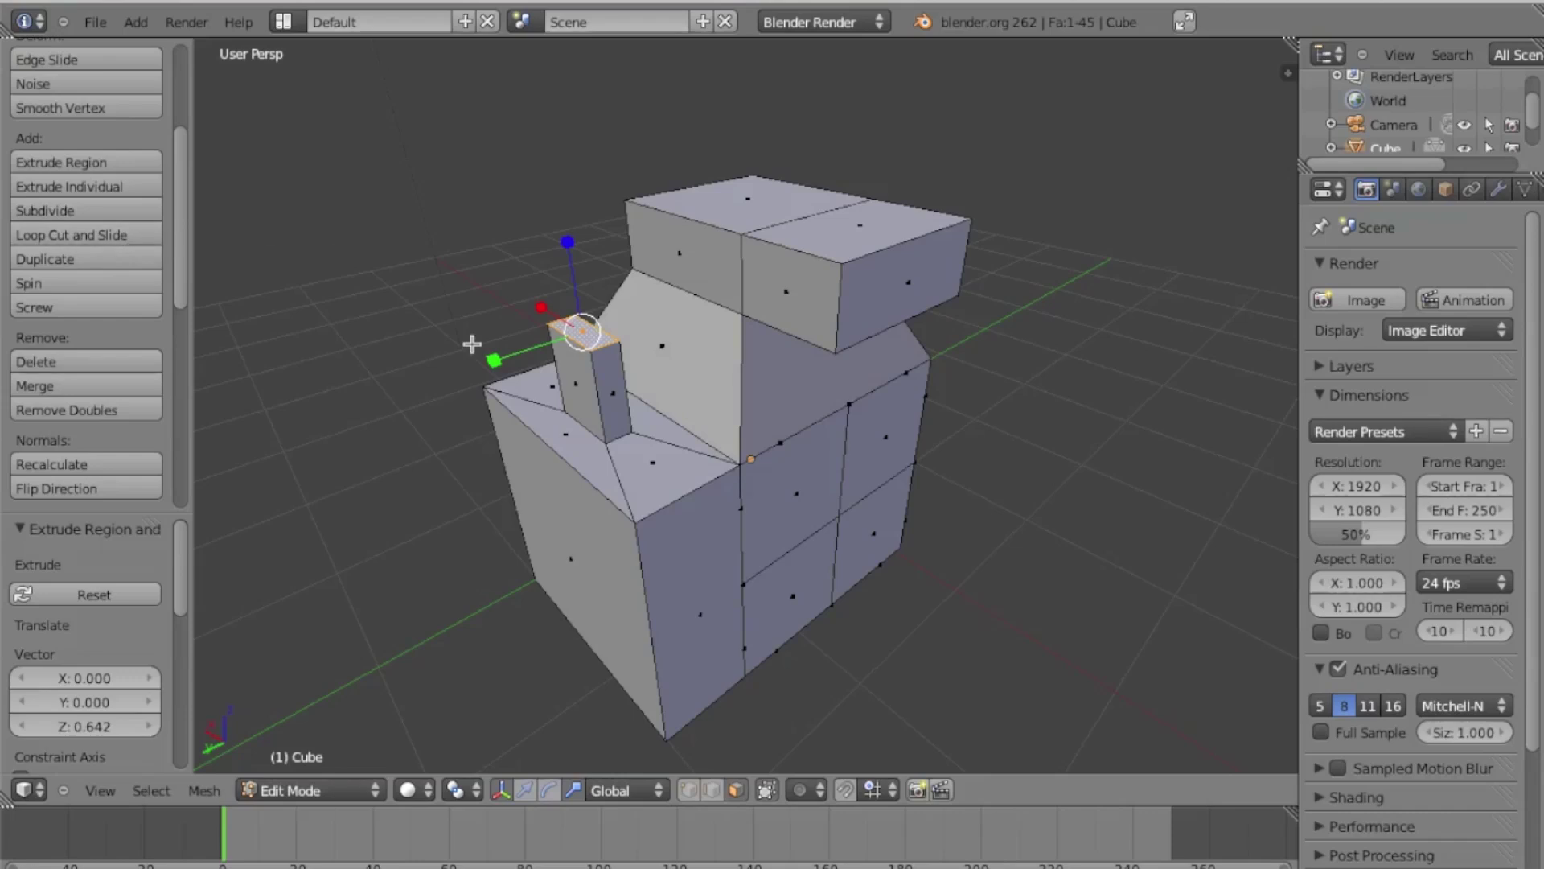
{"action": "middle_click_drag", "start_coordinate": [472, 345], "coordinate": [474, 346]}
Add one loop cut around the sloped section below the top block and slide it close to the section's lower edge
{"action": "middle_click_drag", "start_coordinate": [691, 335], "coordinate": [712, 374]}
{"action": "key", "text": "KP_8"}
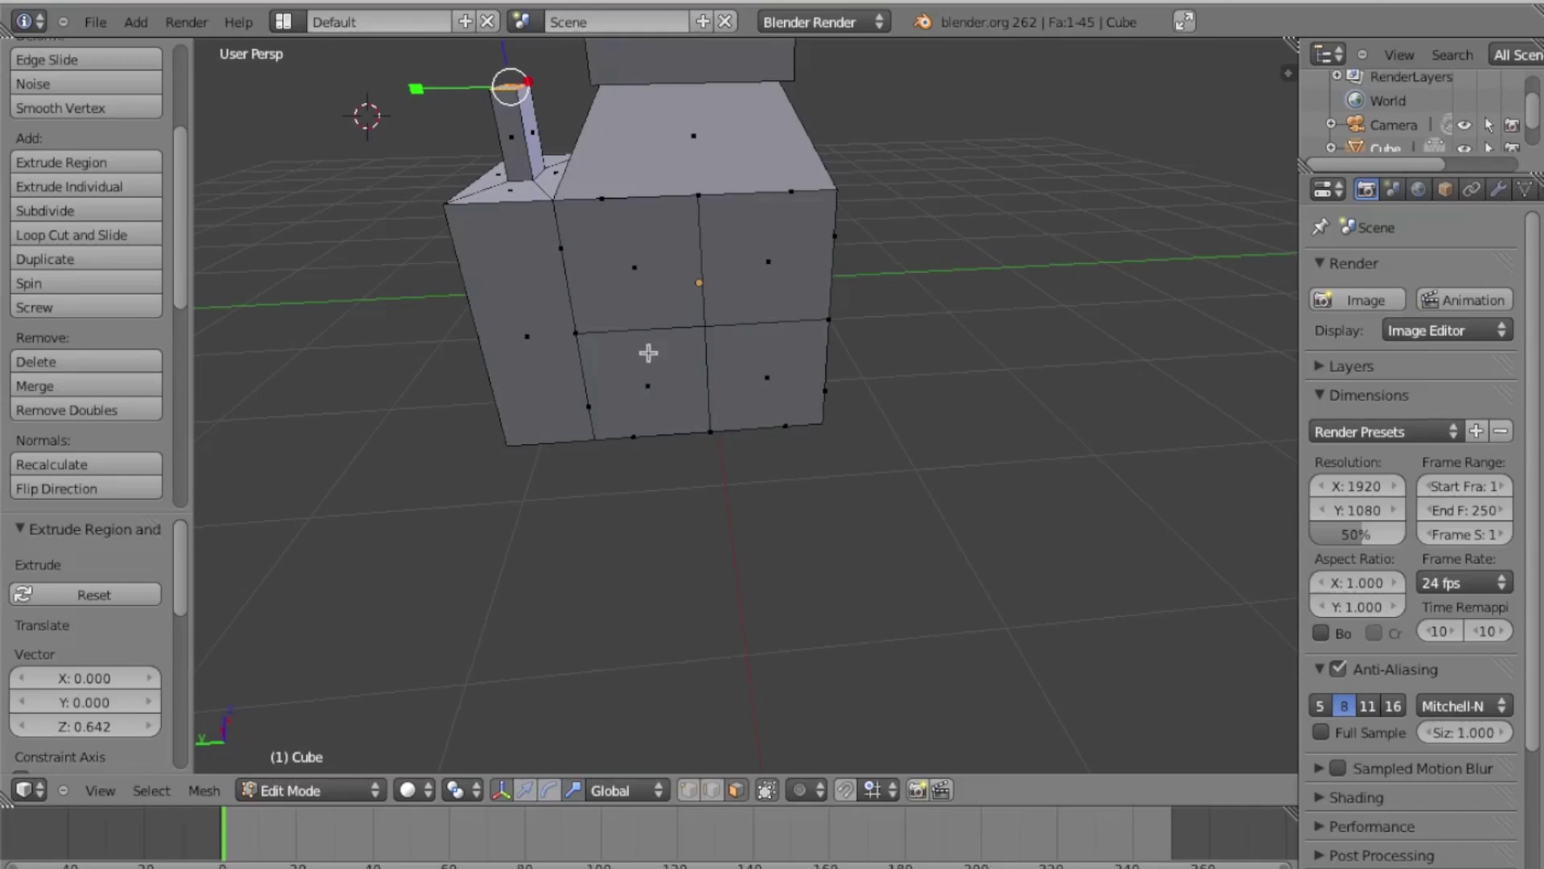
{"action": "key", "text": "ctrl+r"}
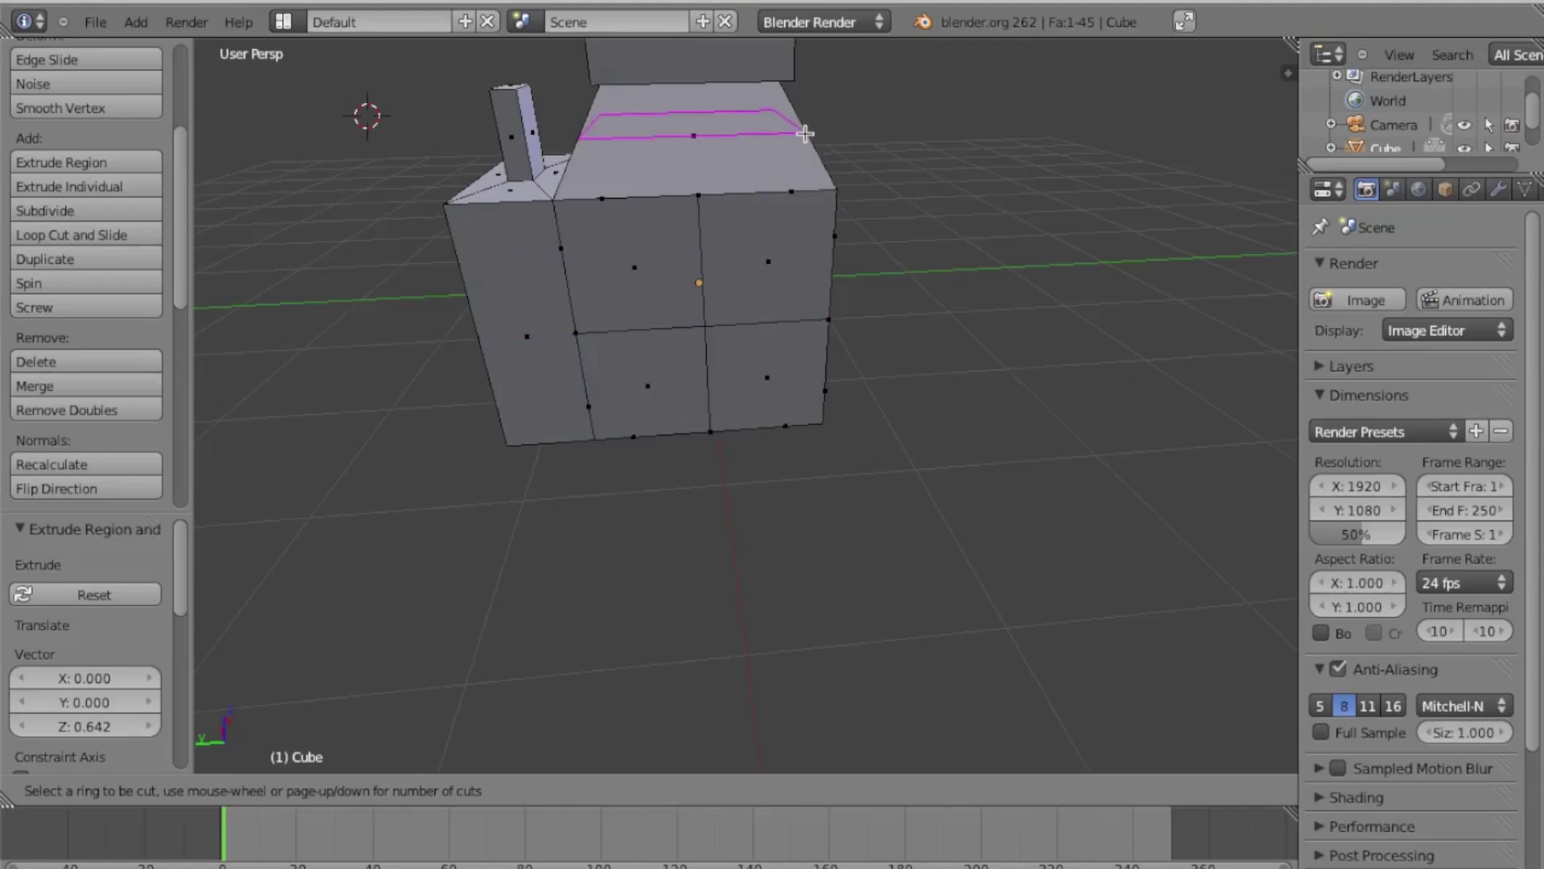
{"action": "left_click", "coordinate": [804, 133]}
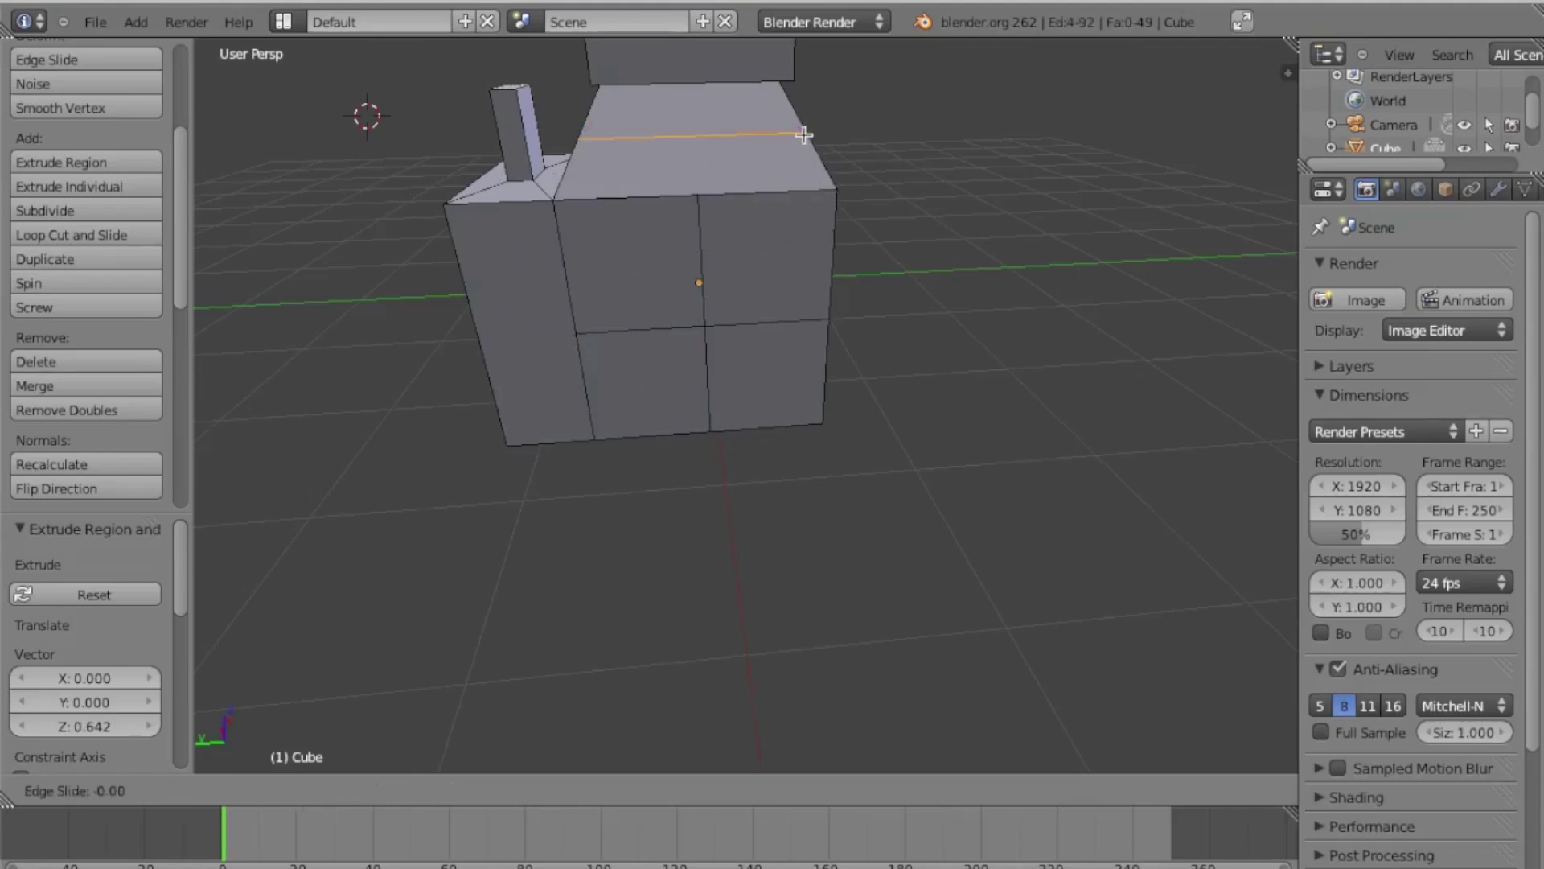
{"action": "left_click", "coordinate": [827, 169]}
Add three loop cuts at once around the remaining part of the sloped section above the first cut
{"action": "key", "text": "ctrl+r"}
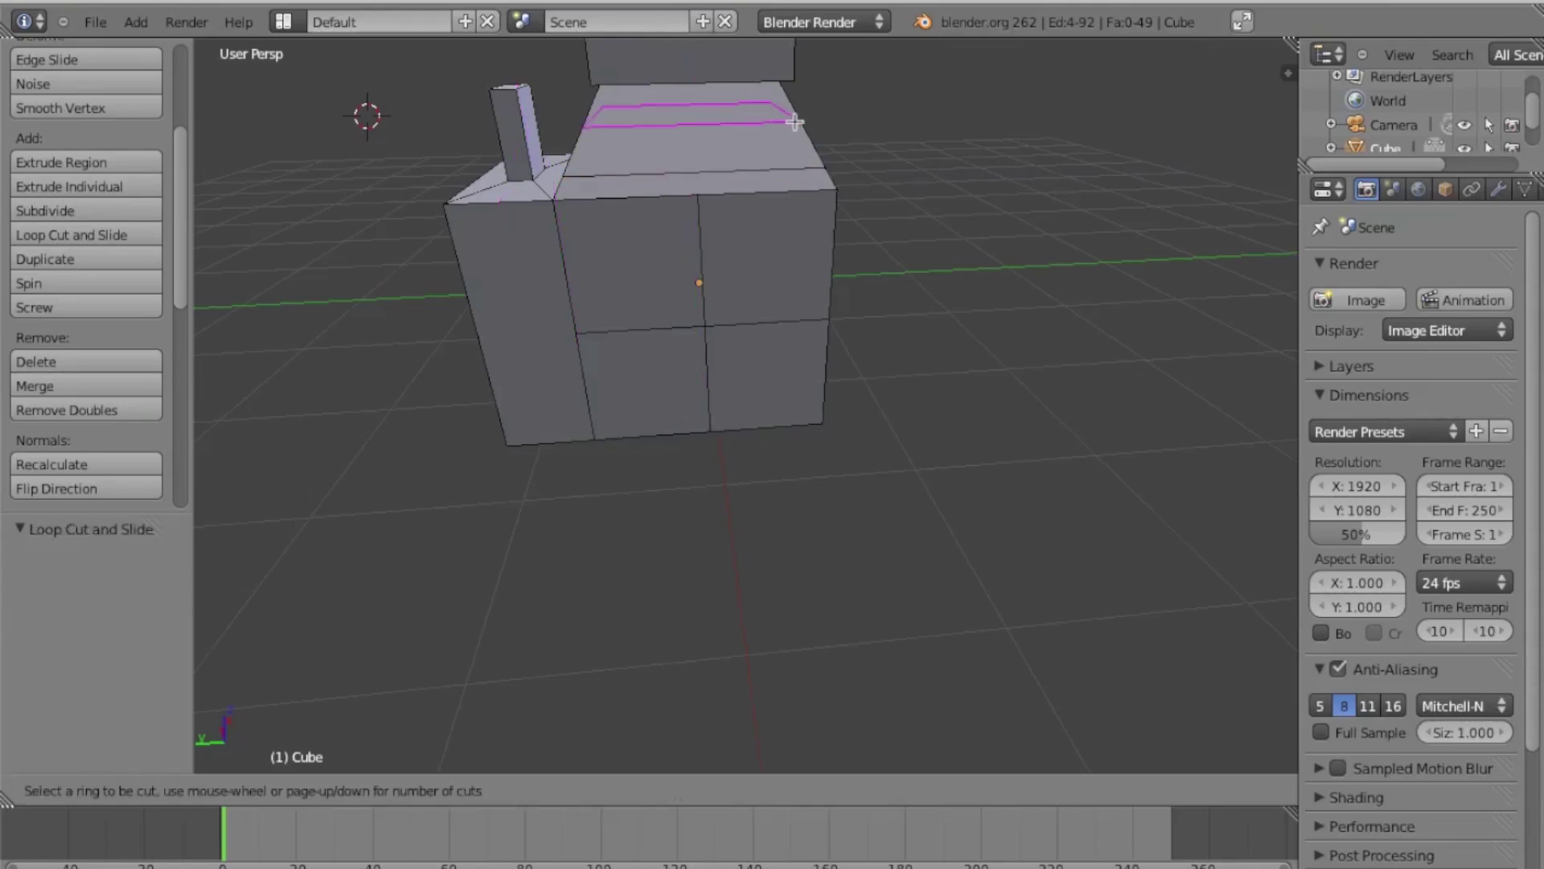
{"action": "scroll", "coordinate": [795, 122], "scroll_direction": "up", "scroll_amount": 2}
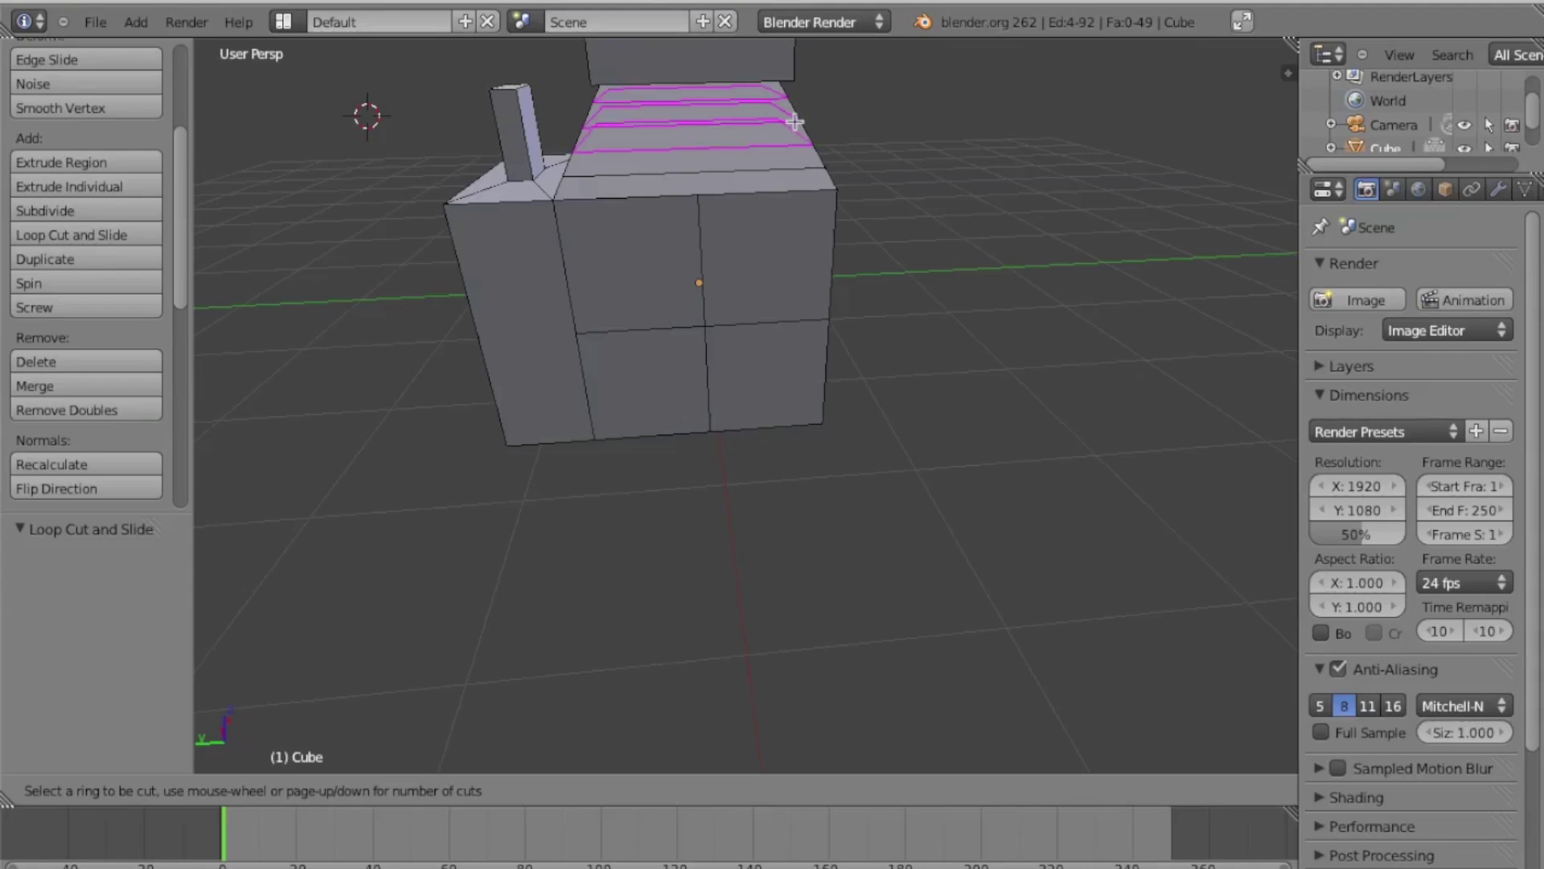
{"action": "left_click", "coordinate": [794, 129]}
{"action": "middle_click_drag", "start_coordinate": [795, 131], "coordinate": [799, 139]}
{"action": "middle_click_drag", "start_coordinate": [933, 212], "coordinate": [933, 212]}
{"action": "scroll", "coordinate": [932, 211], "scroll_direction": "down", "scroll_amount": 5}
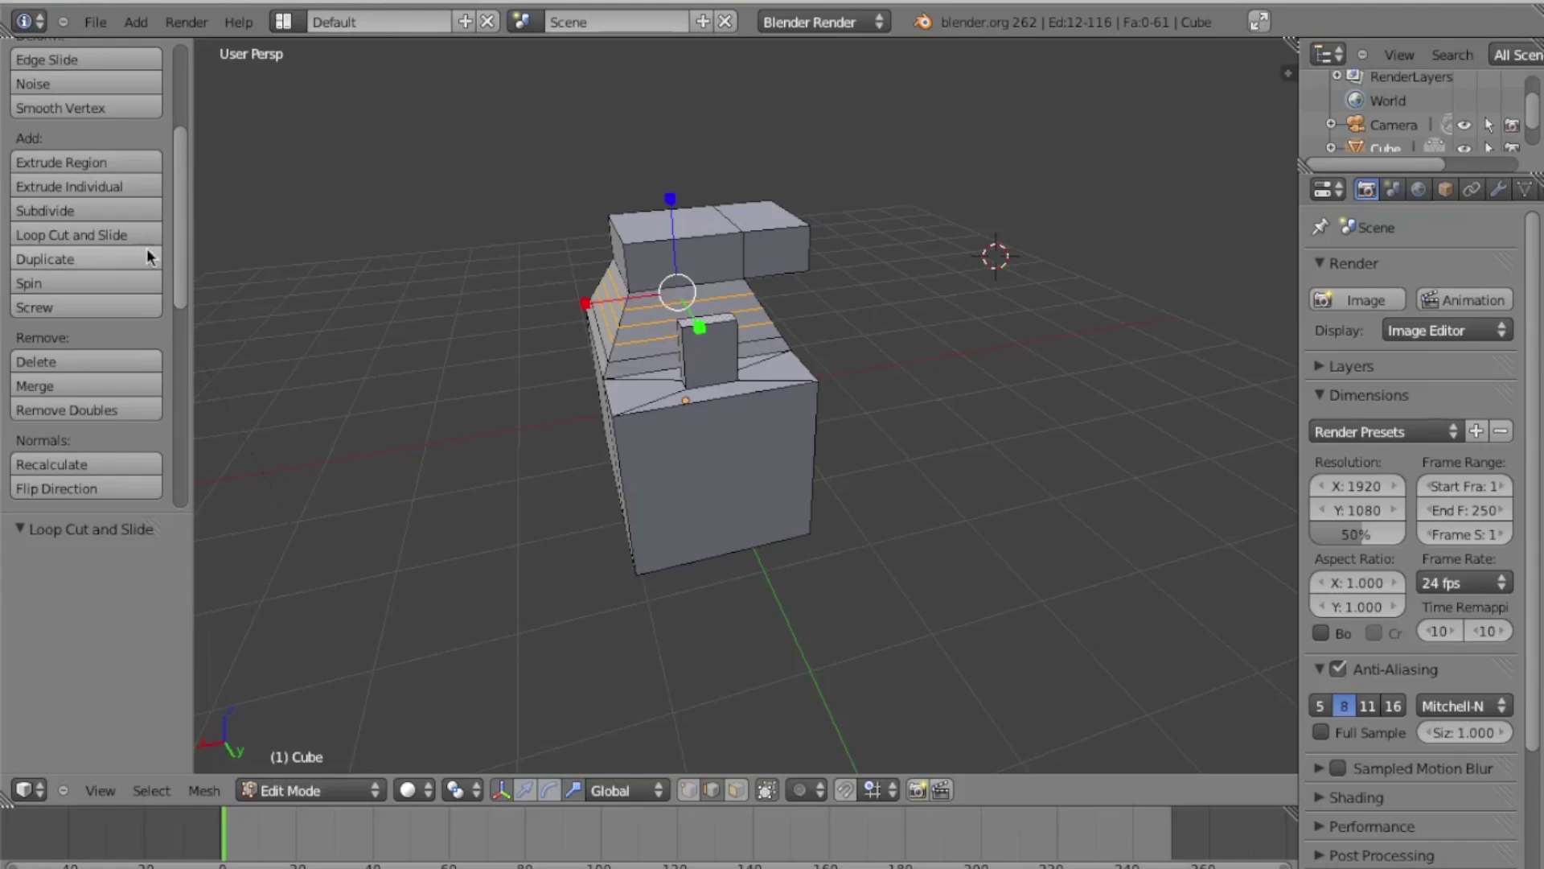
{"action": "middle_click_drag", "start_coordinate": [580, 390], "coordinate": [580, 391]}
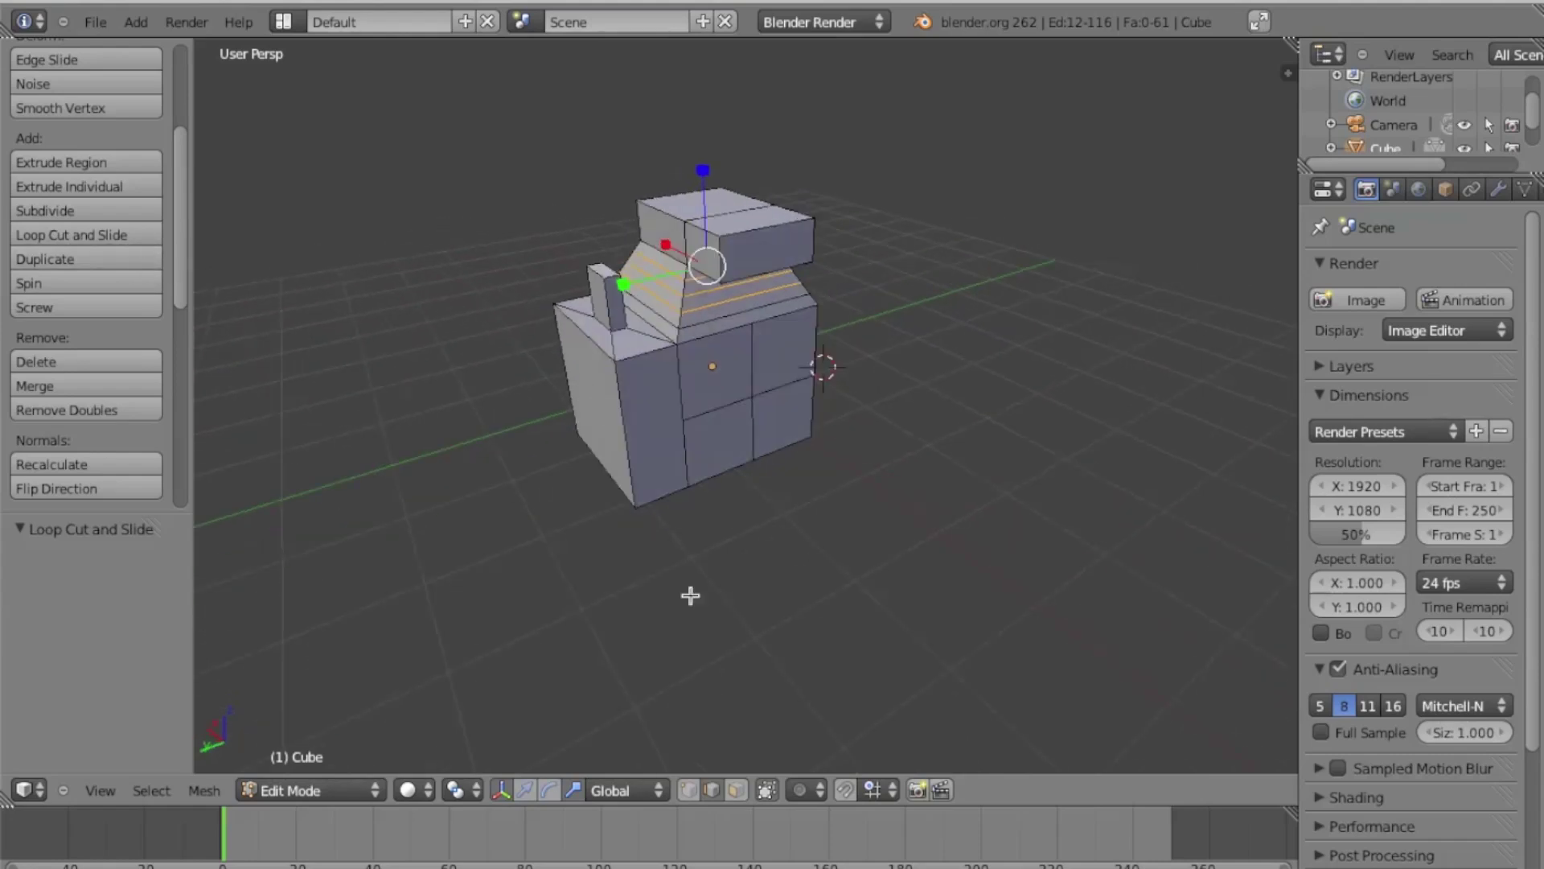
In face selection mode, duplicate the end face of the lower block and place the copy slightly outward from the body
{"action": "left_click", "coordinate": [734, 789]}
{"action": "right_click", "coordinate": [588, 396]}
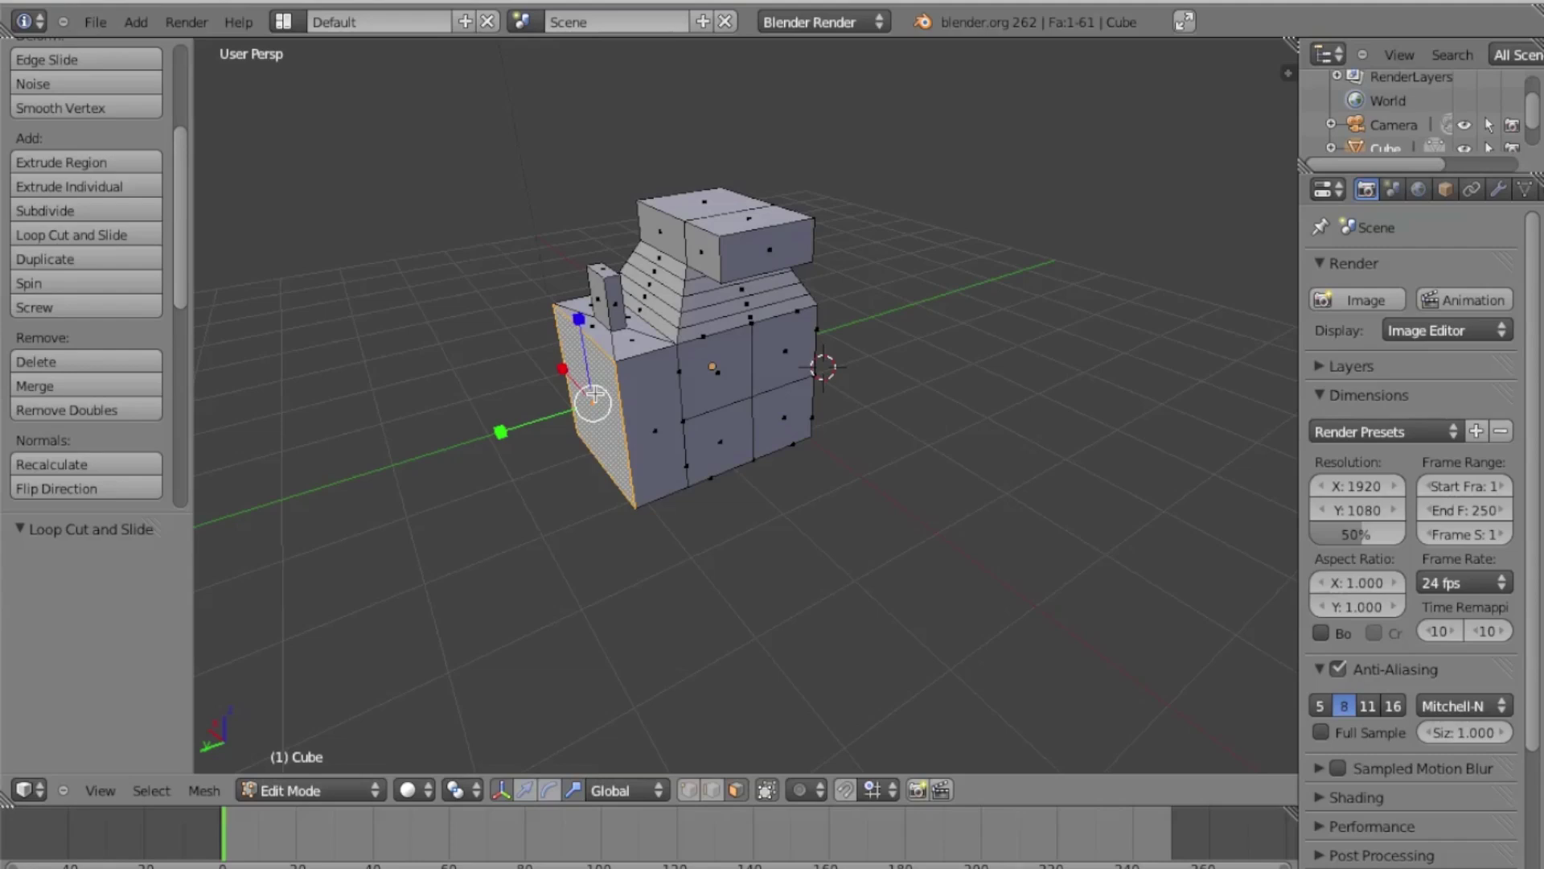
{"action": "key", "text": "shift+d"}
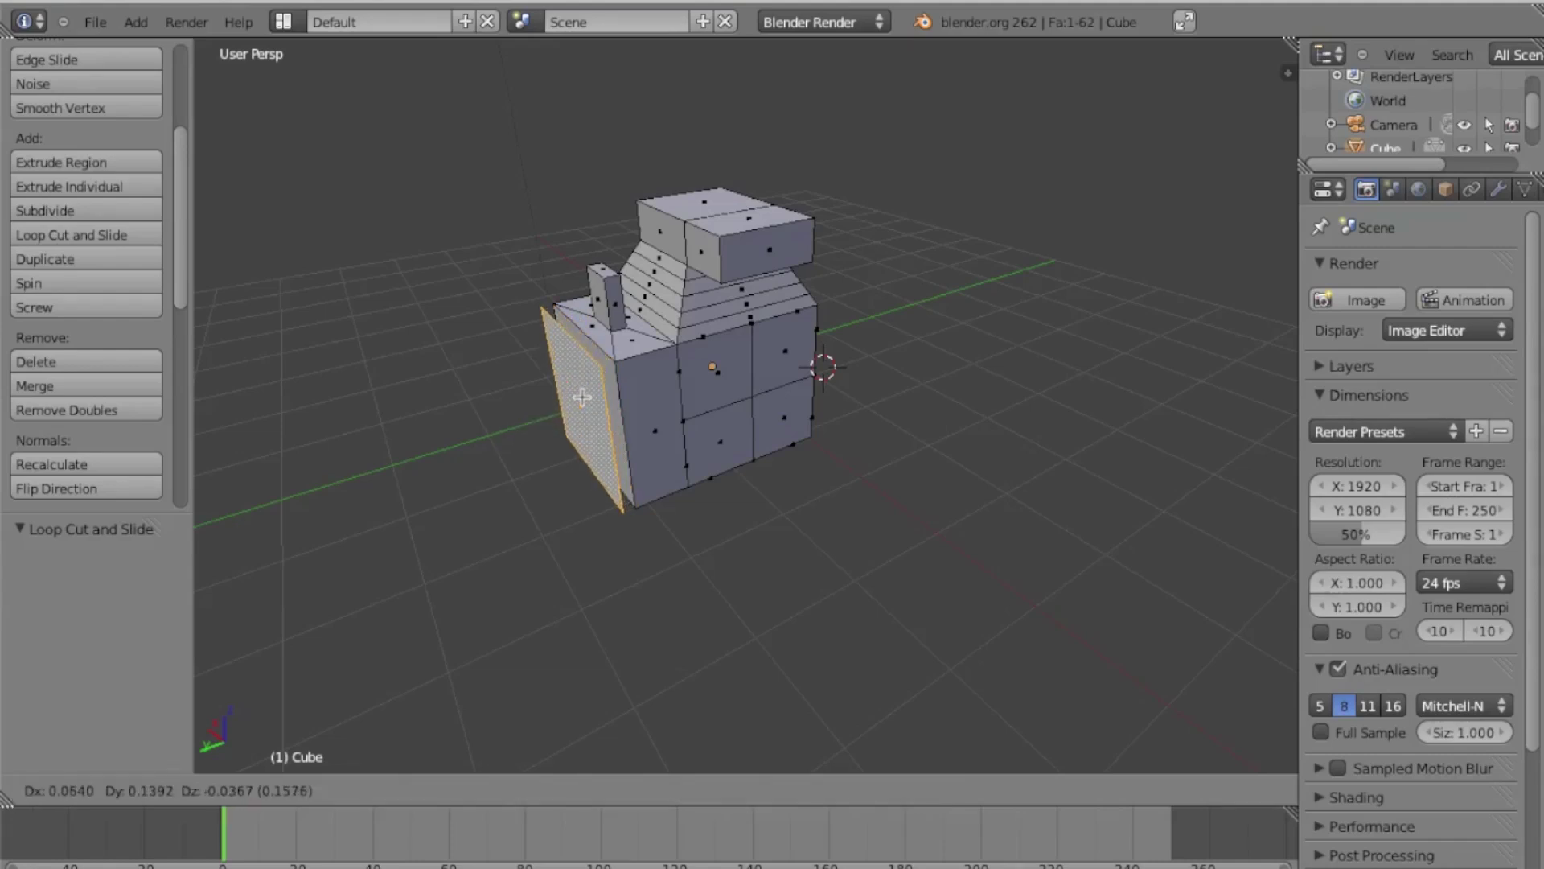
{"action": "left_click", "coordinate": [559, 412]}
Switch to Object Mode and examine the duplicated face beside the body from different angles
{"action": "left_click", "coordinate": [278, 790]}
{"action": "left_click", "coordinate": [297, 765]}
{"action": "scroll", "coordinate": [731, 448], "scroll_direction": "left", "scroll_amount": 10}
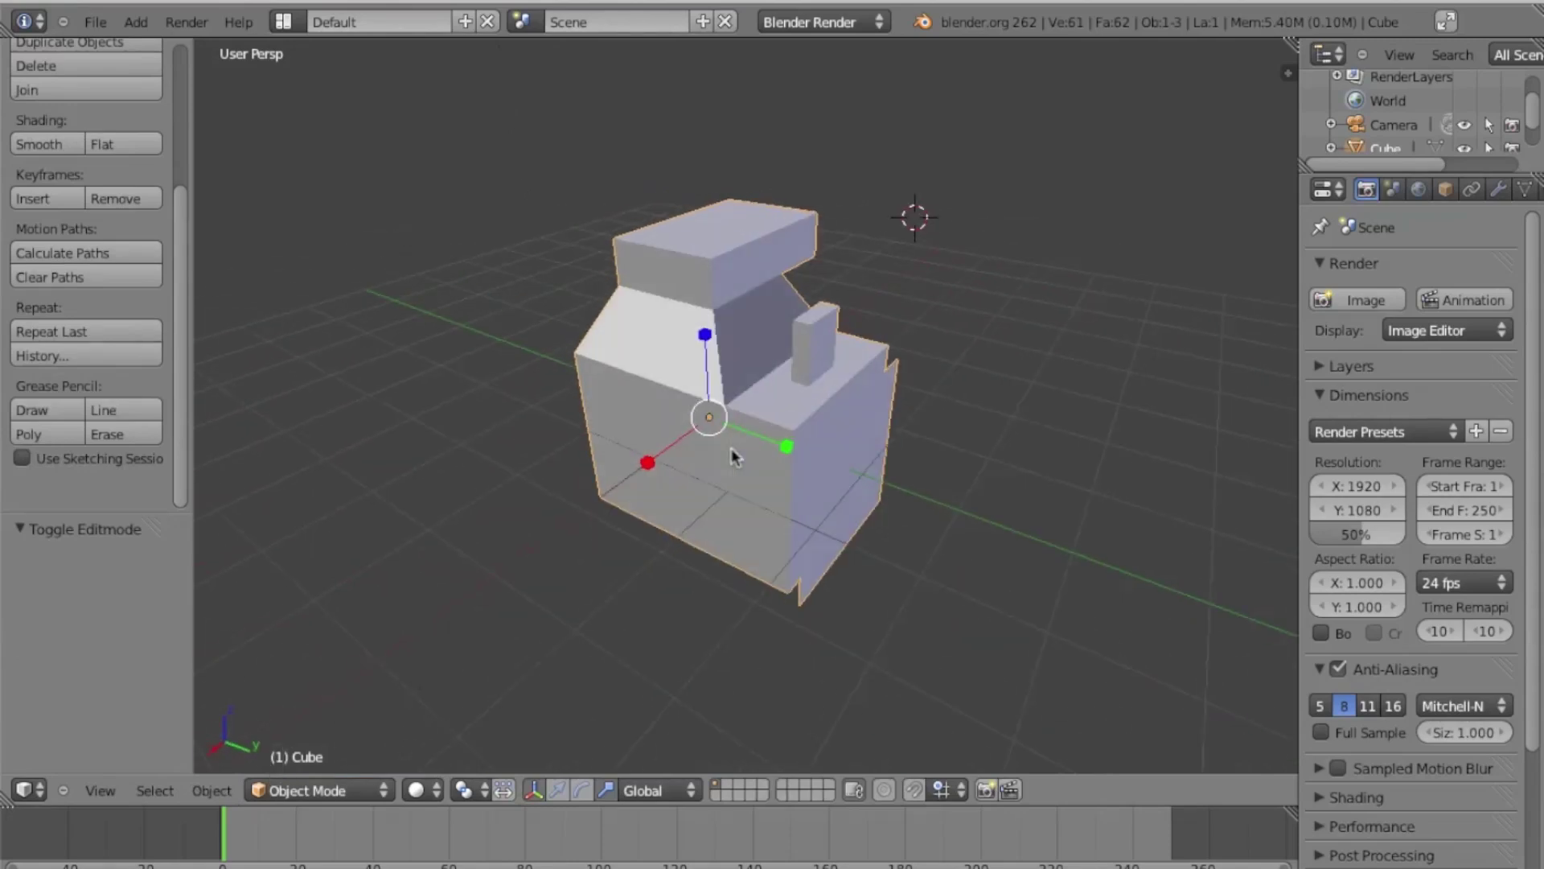
{"action": "scroll", "coordinate": [732, 448], "scroll_direction": "down", "scroll_amount": 5, "text": "shift"}
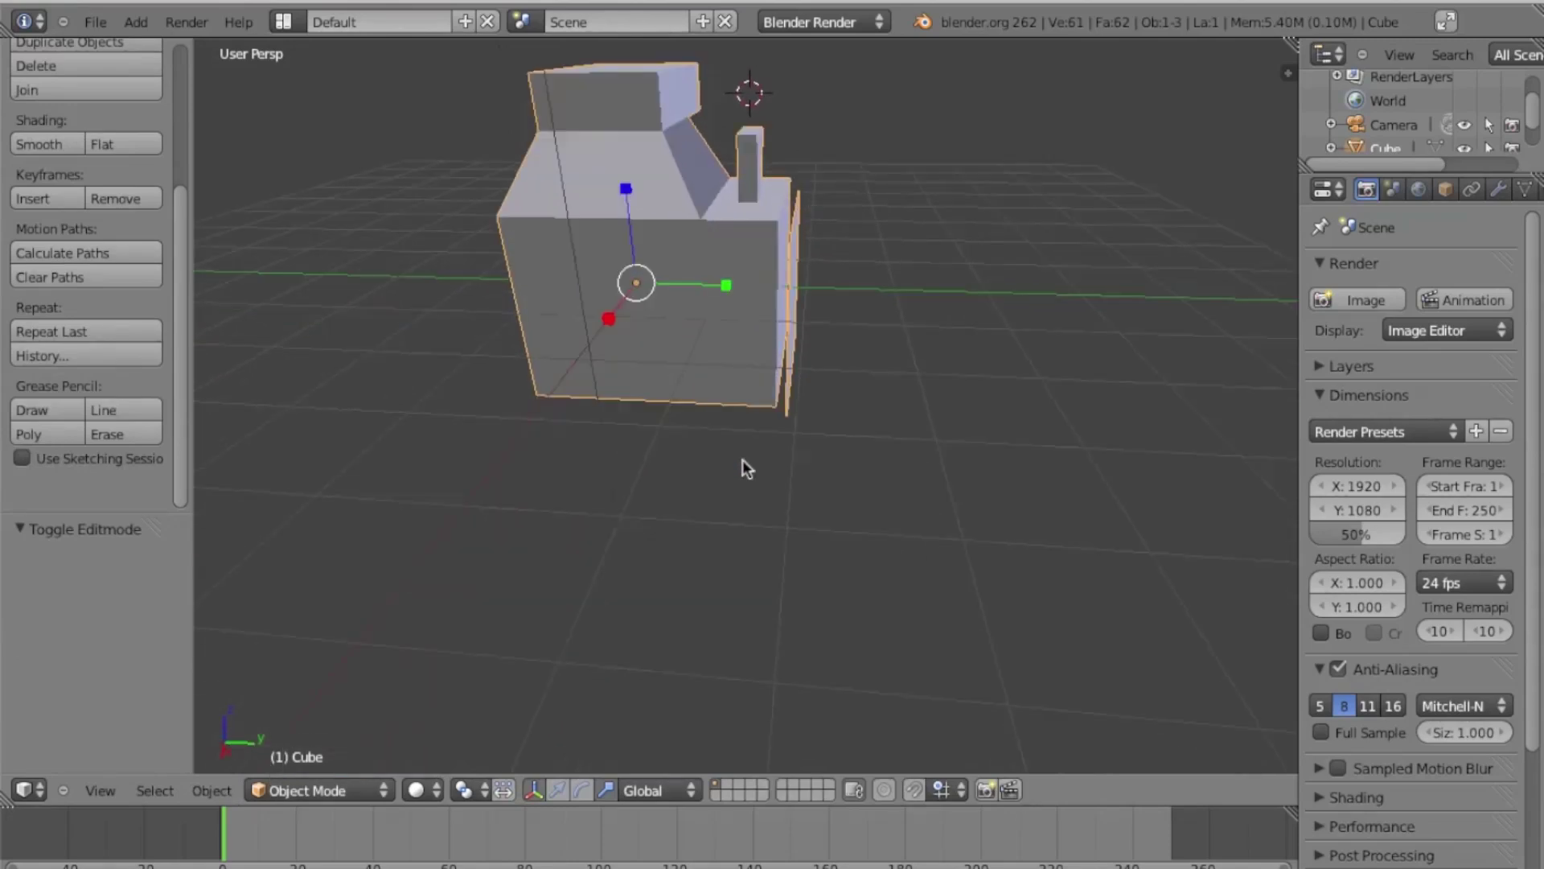
{"action": "scroll", "coordinate": [763, 477], "scroll_direction": "left", "scroll_amount": 15}
{"action": "key", "text": "KP_6"}
{"action": "key", "text": "KP_6"}
{"action": "key", "text": "KP_6"}
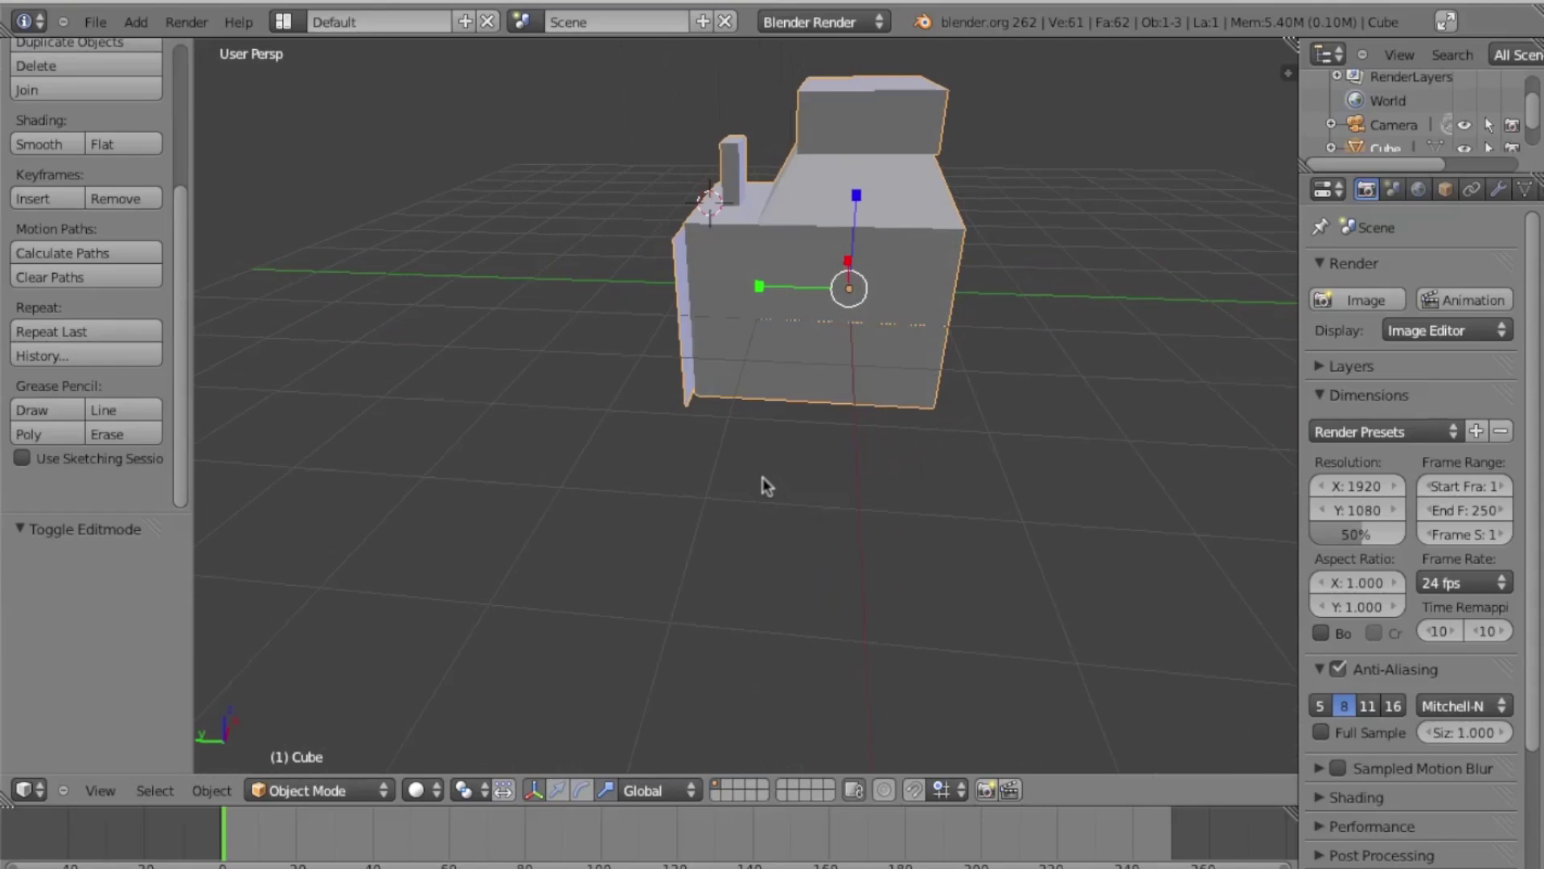
Return to Edit Mode, undo the face duplication and clear the selection
{"action": "left_click", "coordinate": [309, 792]}
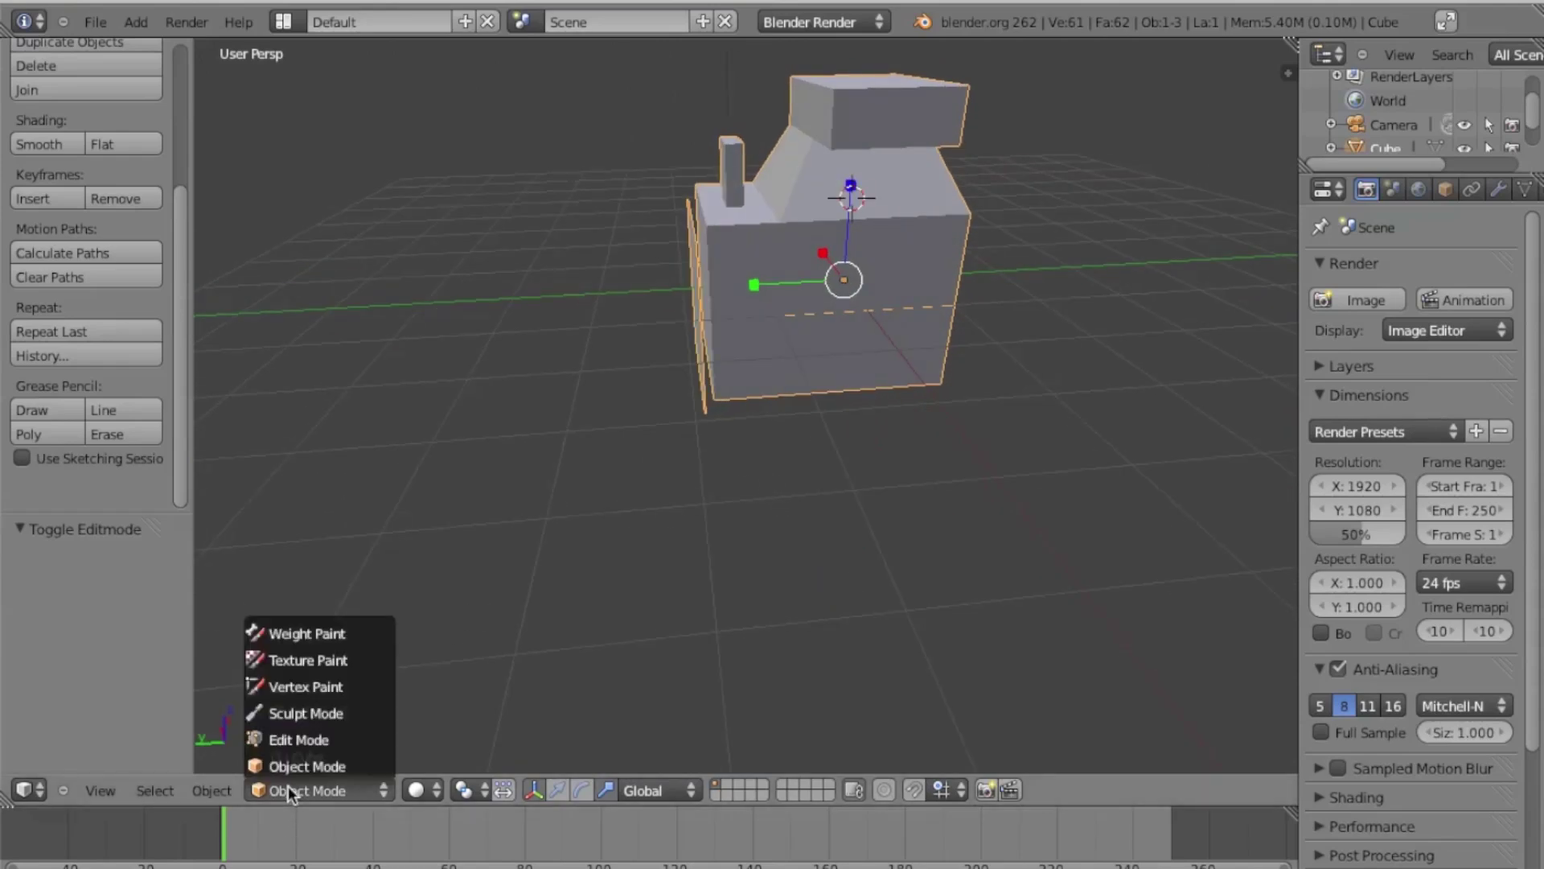
{"action": "left_click", "coordinate": [287, 737]}
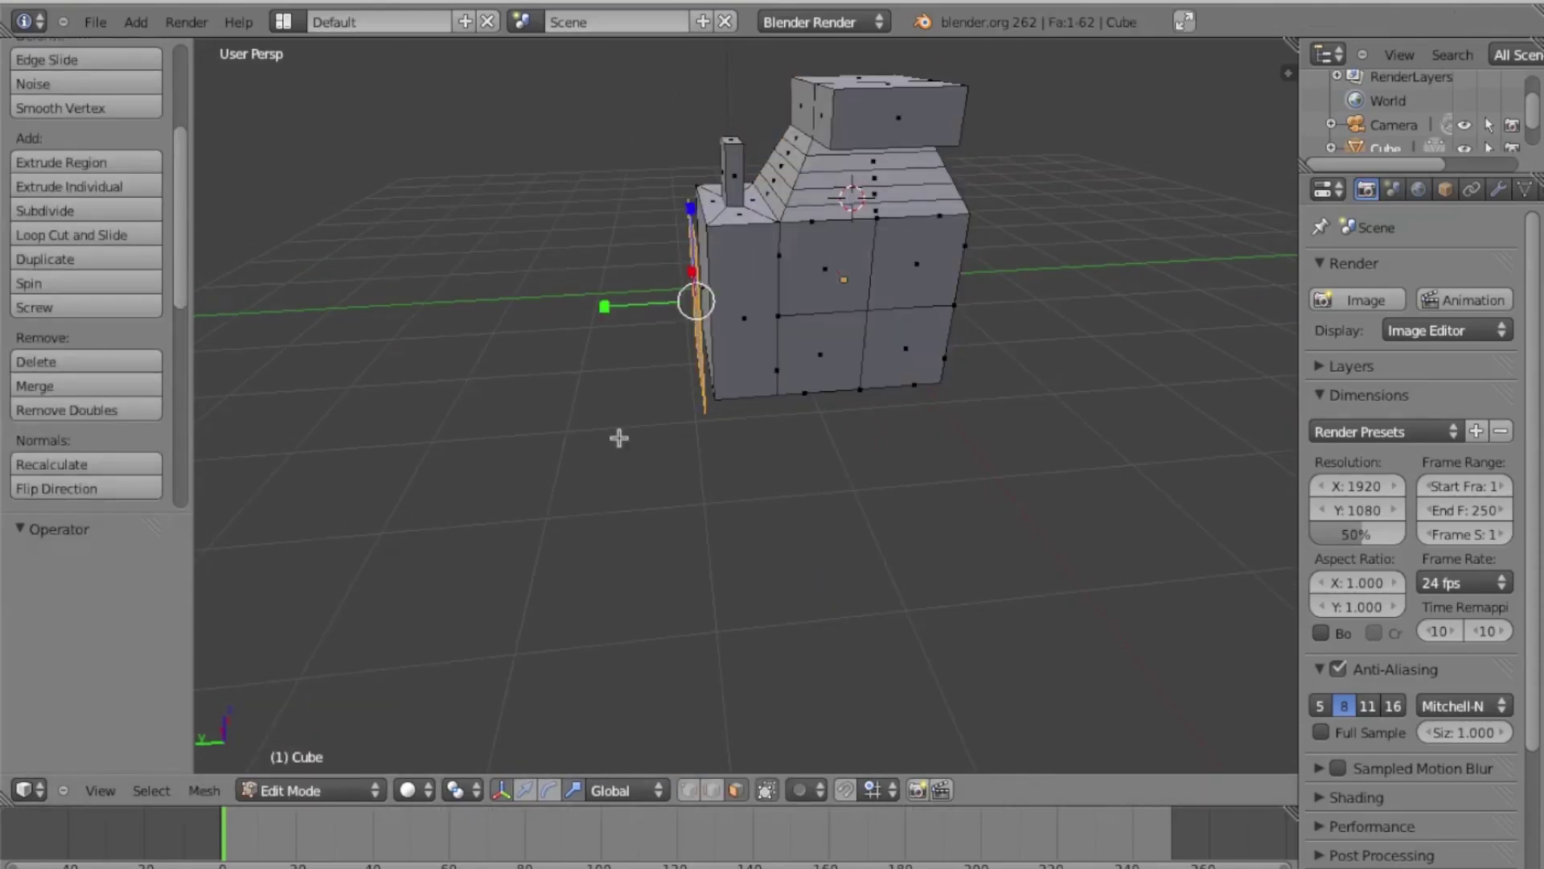
{"action": "key", "text": "ctrl+z"}
{"action": "key", "text": "a"}
{"action": "scroll", "coordinate": [619, 438], "scroll_direction": "left", "scroll_amount": 10}
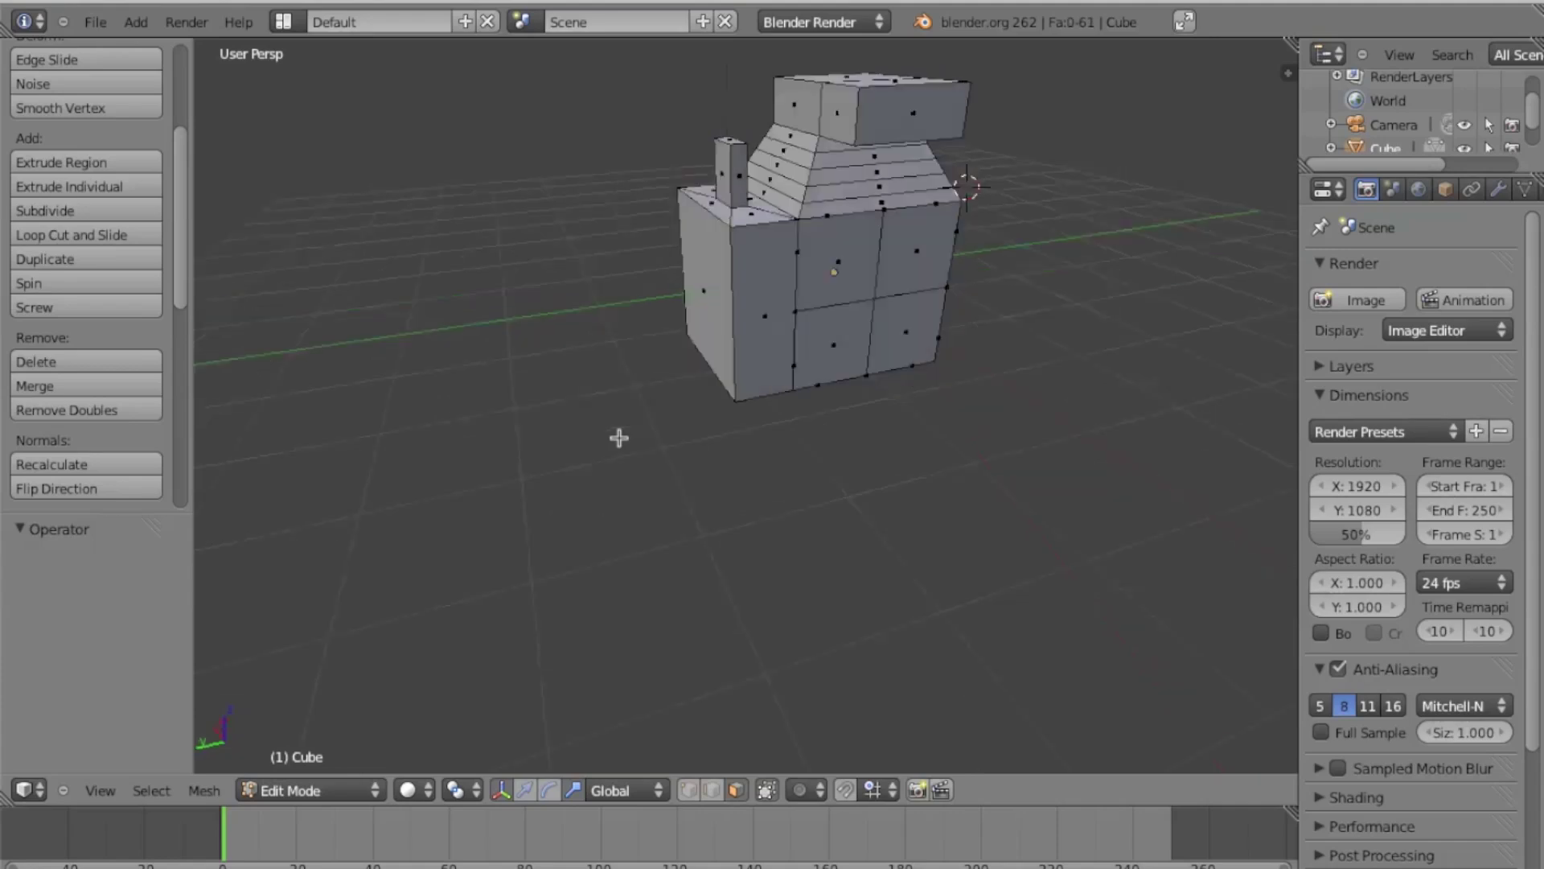
{"action": "key", "text": "KP_6"}
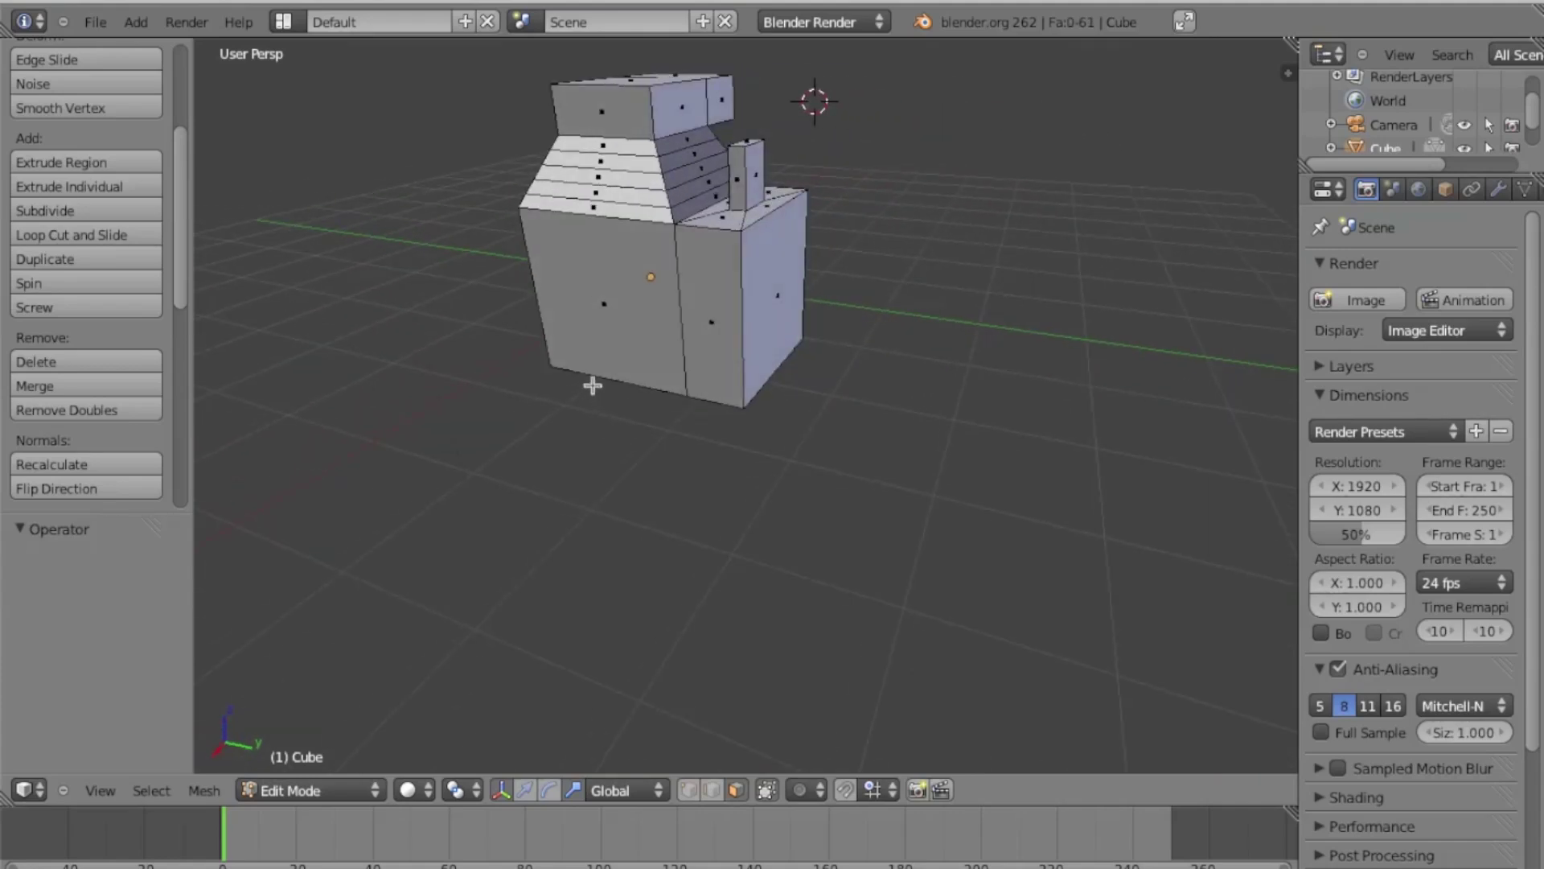
Select the end face of the lower block and spin it with 9 steps over 90 degrees
{"action": "right_click", "coordinate": [611, 306]}
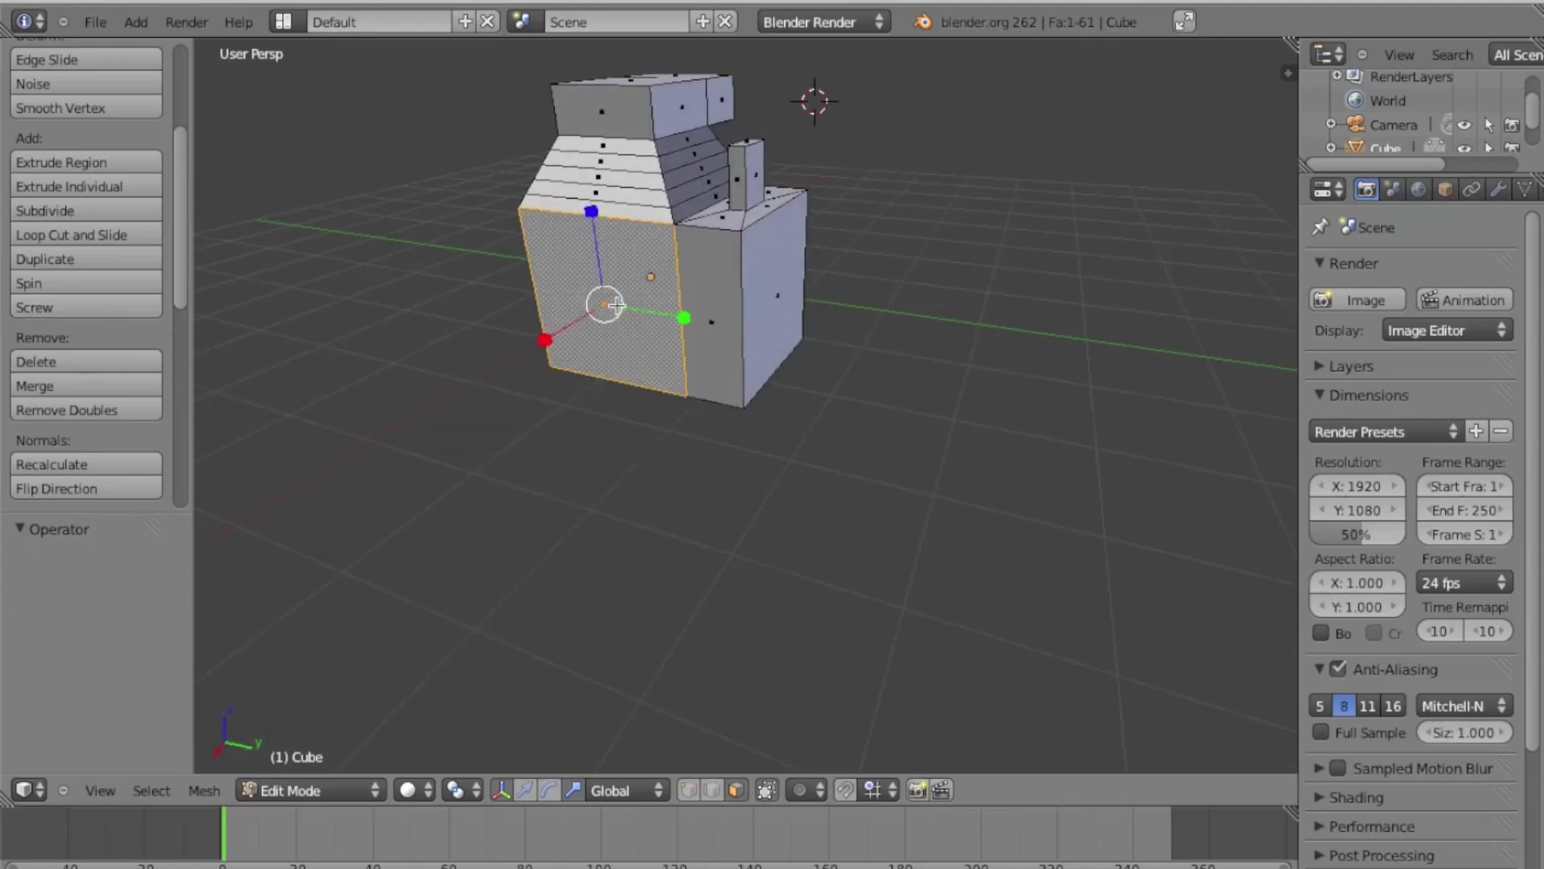
{"action": "right_click", "coordinate": [771, 267]}
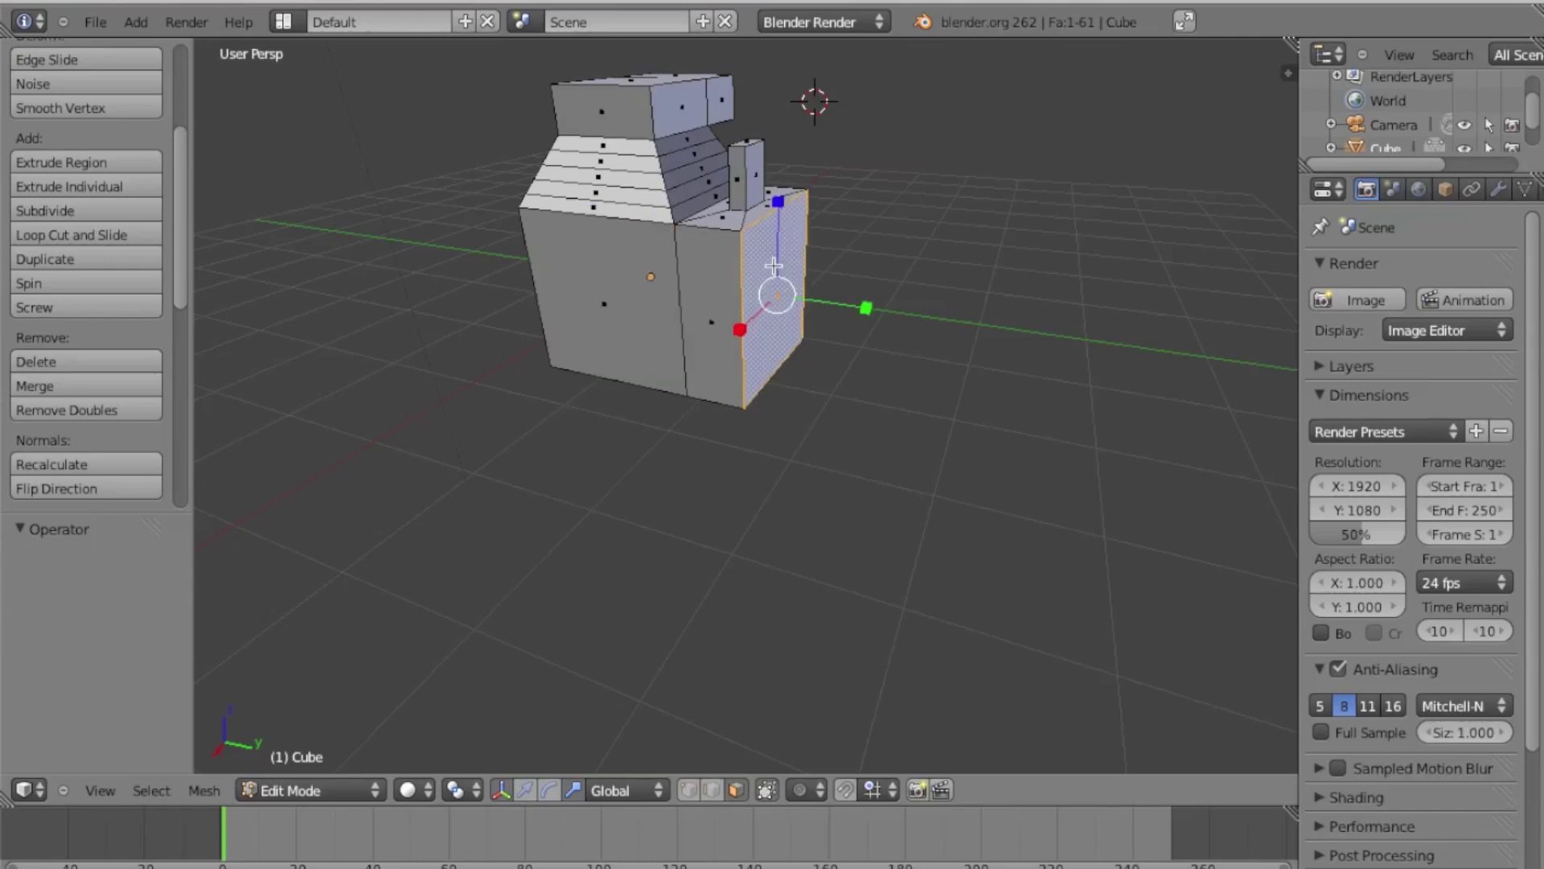
{"action": "left_click", "coordinate": [37, 283]}
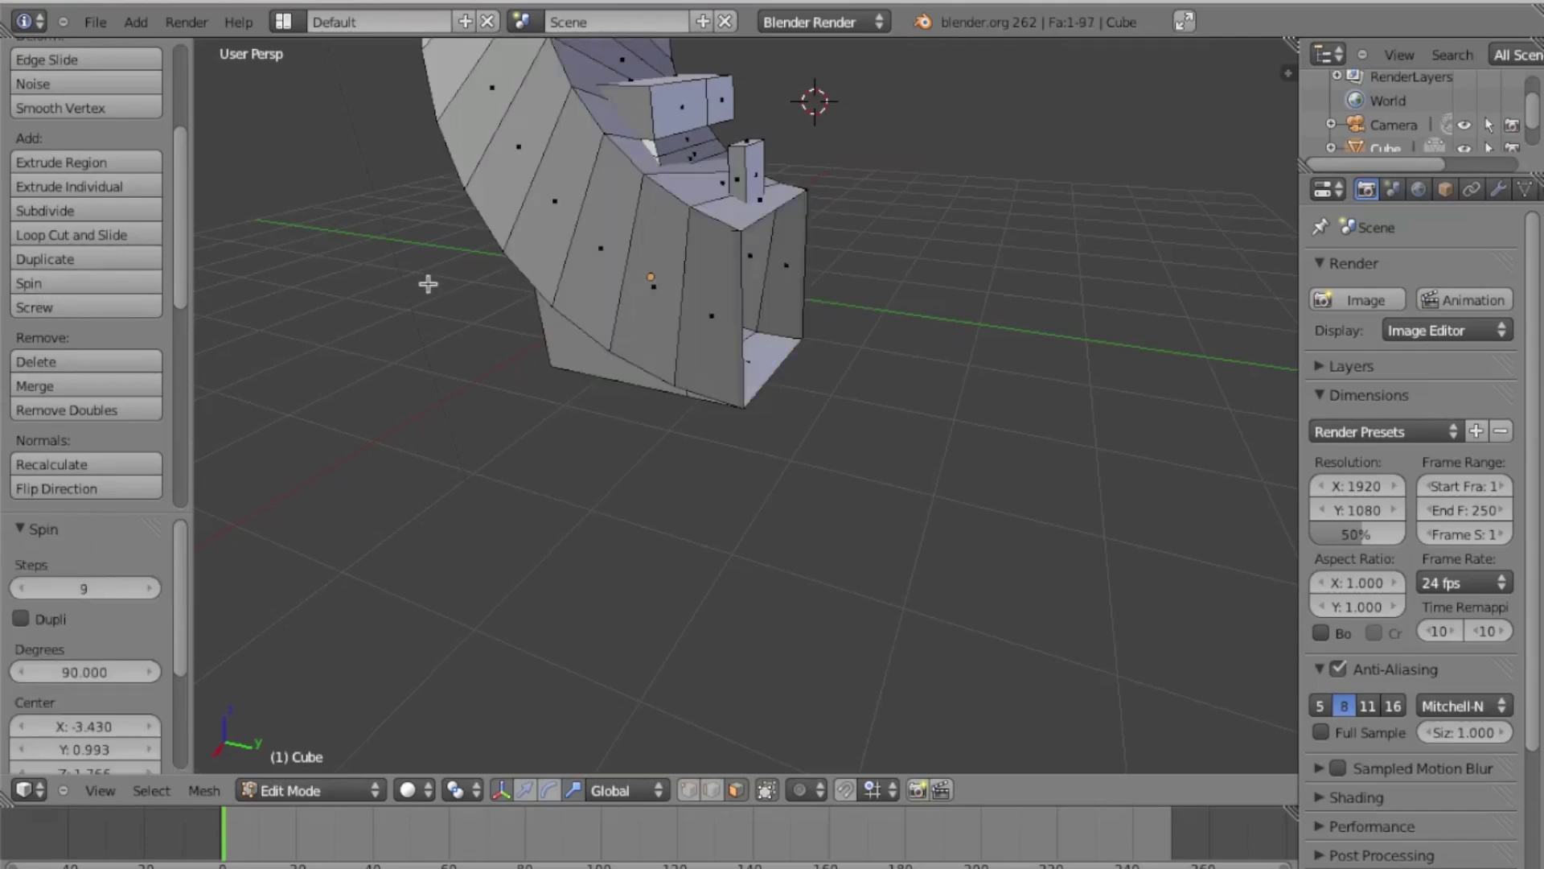
Examine the curved shape produced by the spin from different angles
{"action": "key", "text": "KP_8"}
{"action": "key", "text": "KP_6"}
{"action": "key", "text": "KP_6"}
{"action": "key", "text": "KP_6"}
{"action": "key", "text": "KP_6"}
{"action": "key", "text": "KP_6"}
{"action": "key", "text": "KP_6"}
{"action": "key", "text": "KP_6"}
{"action": "key", "text": "KP_6"}
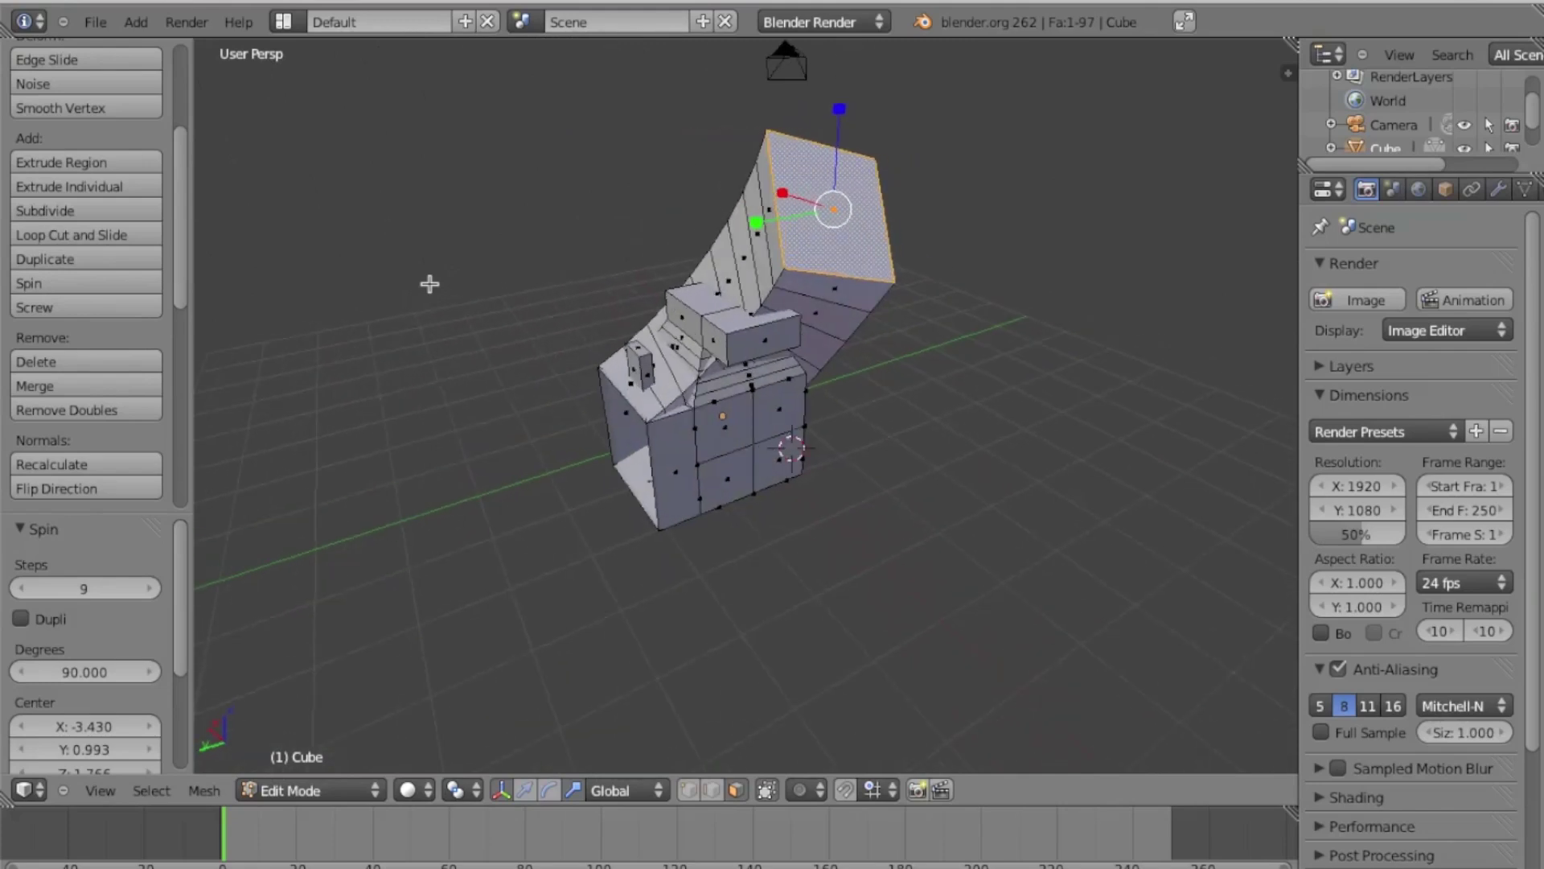
{"action": "key", "text": "KP_4"}
{"action": "key", "text": "KP_4"}
{"action": "key", "text": "KP_4"}
{"action": "key", "text": "KP_4"}
{"action": "key", "text": "KP_4"}
{"action": "key", "text": "KP_4"}
{"action": "key", "text": "KP_4"}
{"action": "key", "text": "KP_4"}
{"action": "key", "text": "KP_4"}
{"action": "key", "text": "KP_4"}
{"action": "key", "text": "KP_4"}
{"action": "scroll", "coordinate": [430, 284], "scroll_direction": "right", "scroll_amount": 10}
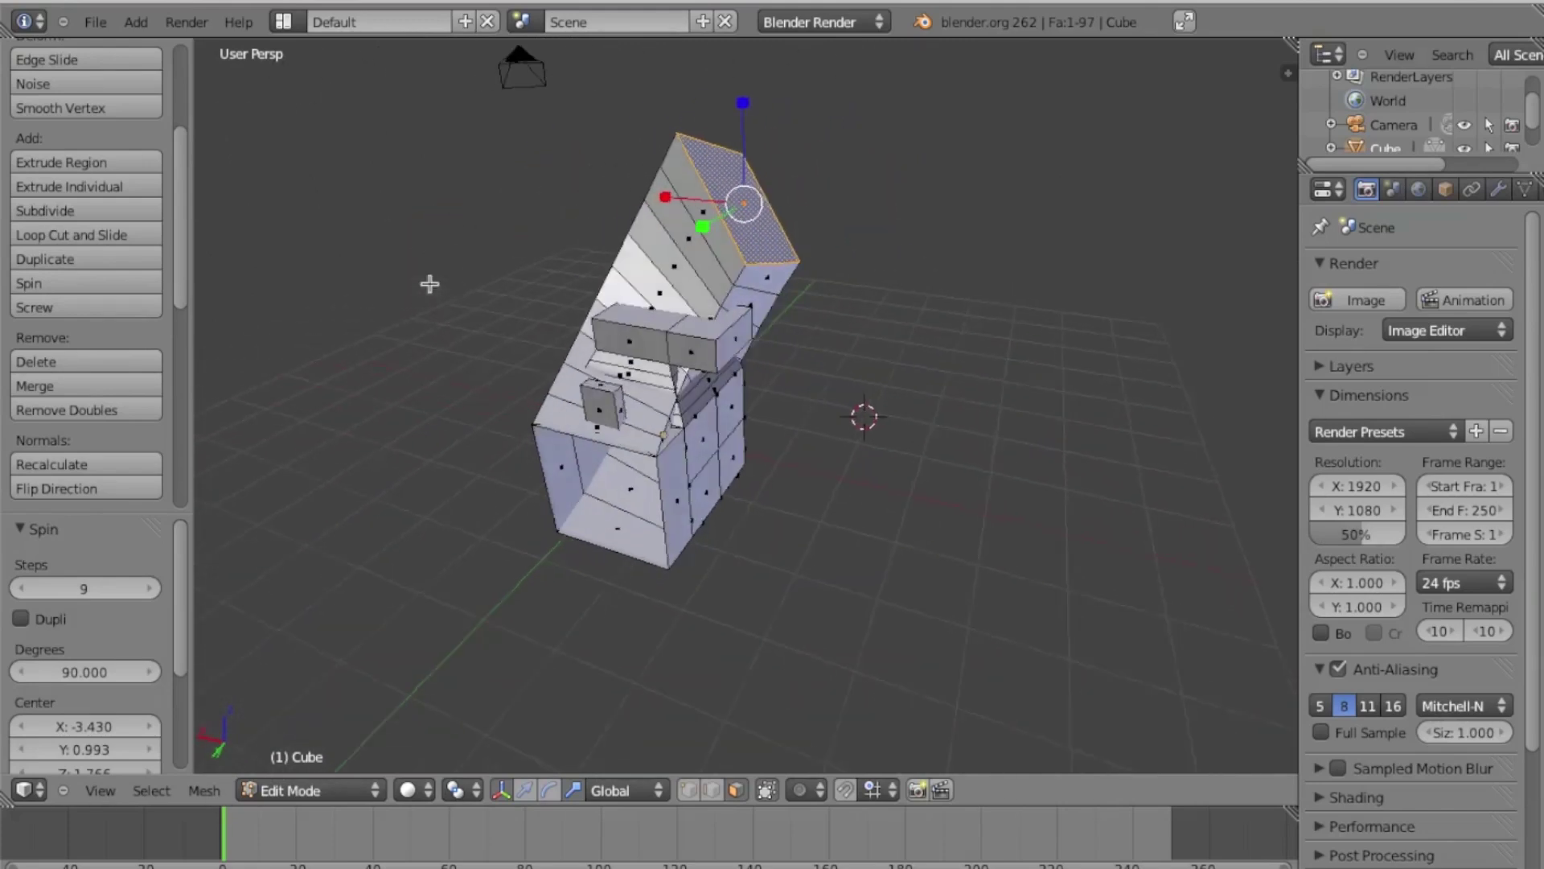
{"action": "scroll", "coordinate": [430, 284], "scroll_direction": "left", "scroll_amount": 3}
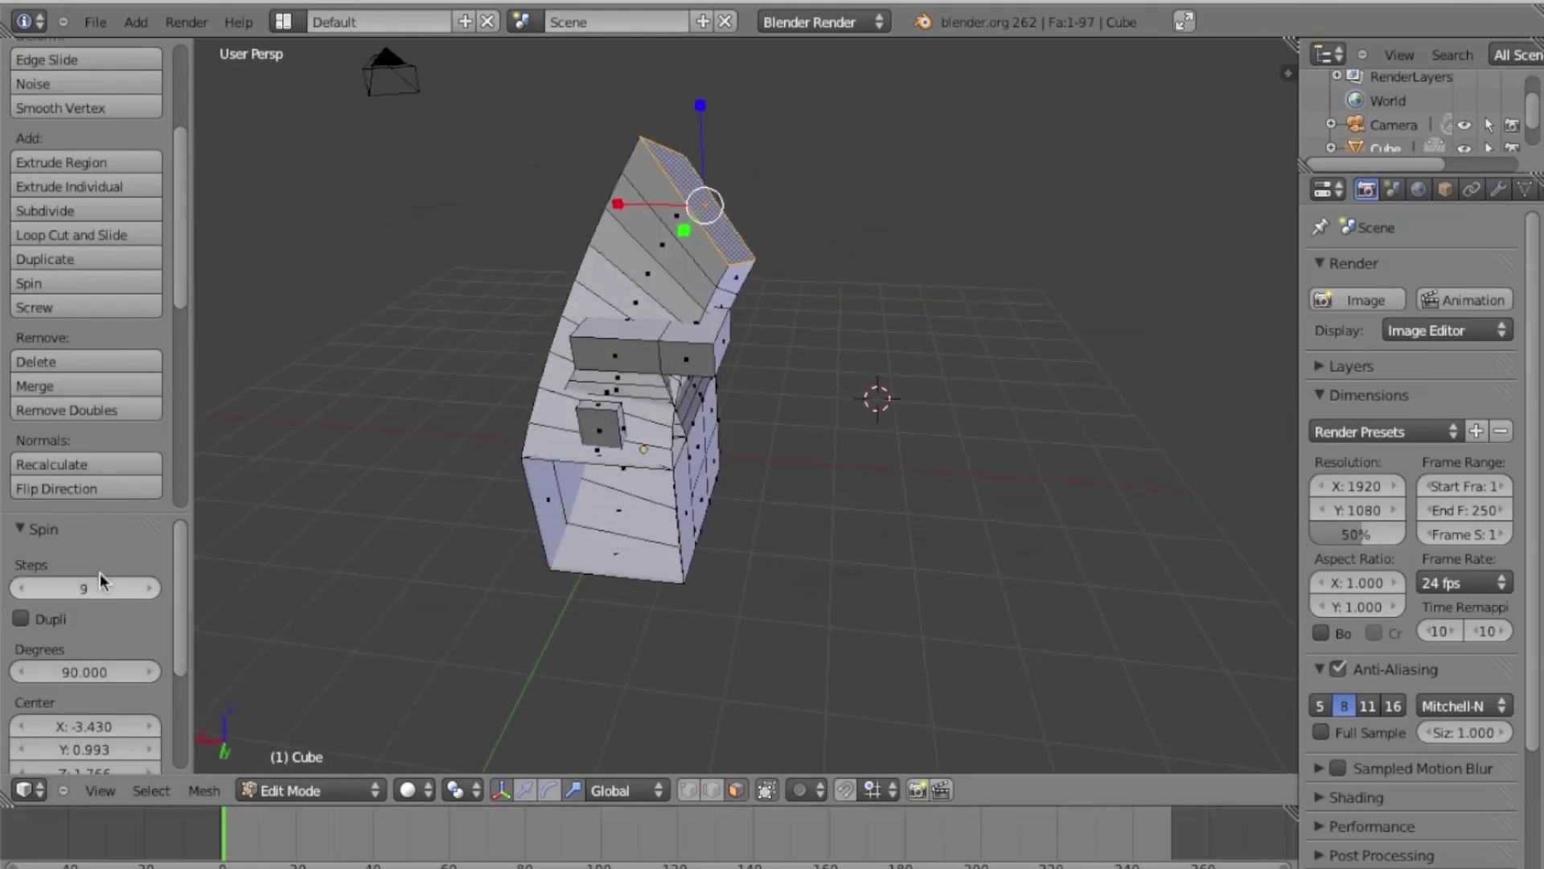
Set the spin to 10 steps and turn its Dupli option on and back off
{"action": "left_click", "coordinate": [148, 590]}
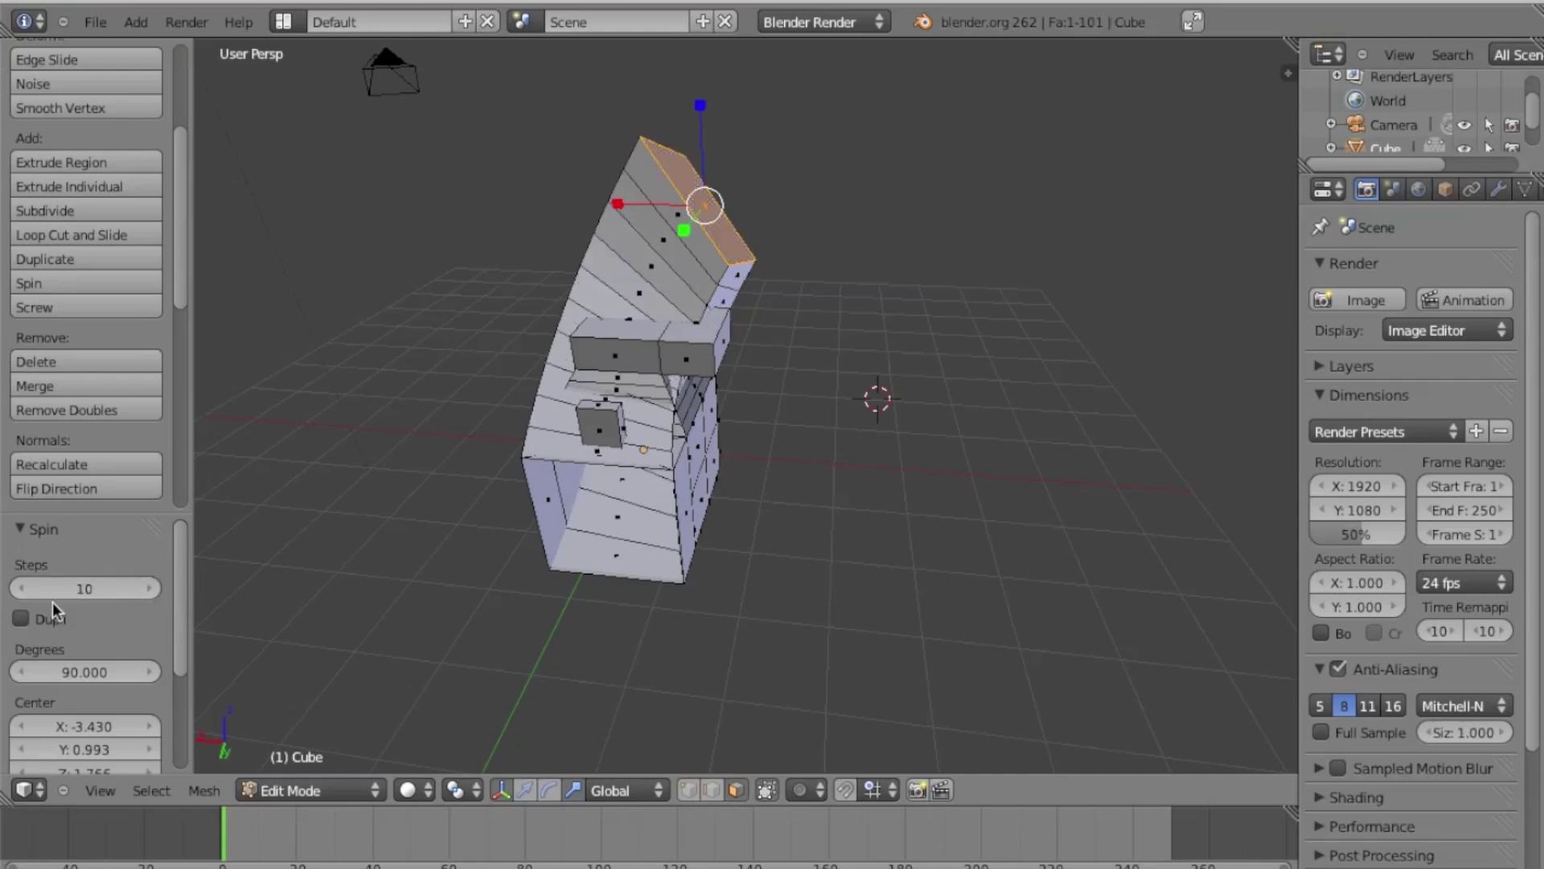
{"action": "left_click", "coordinate": [21, 619]}
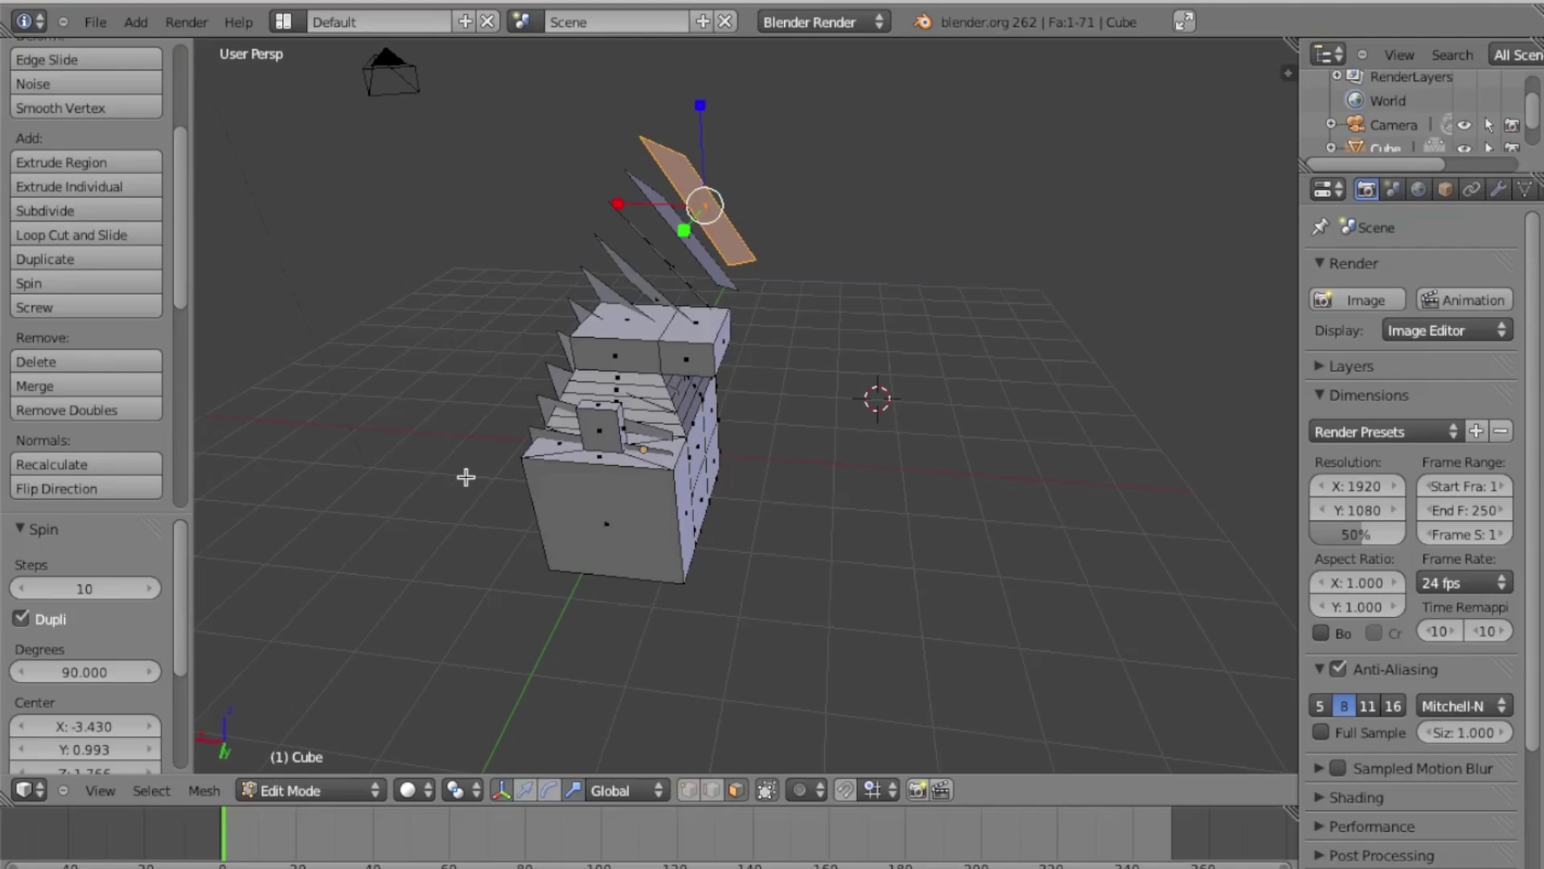
{"action": "left_click", "coordinate": [22, 619]}
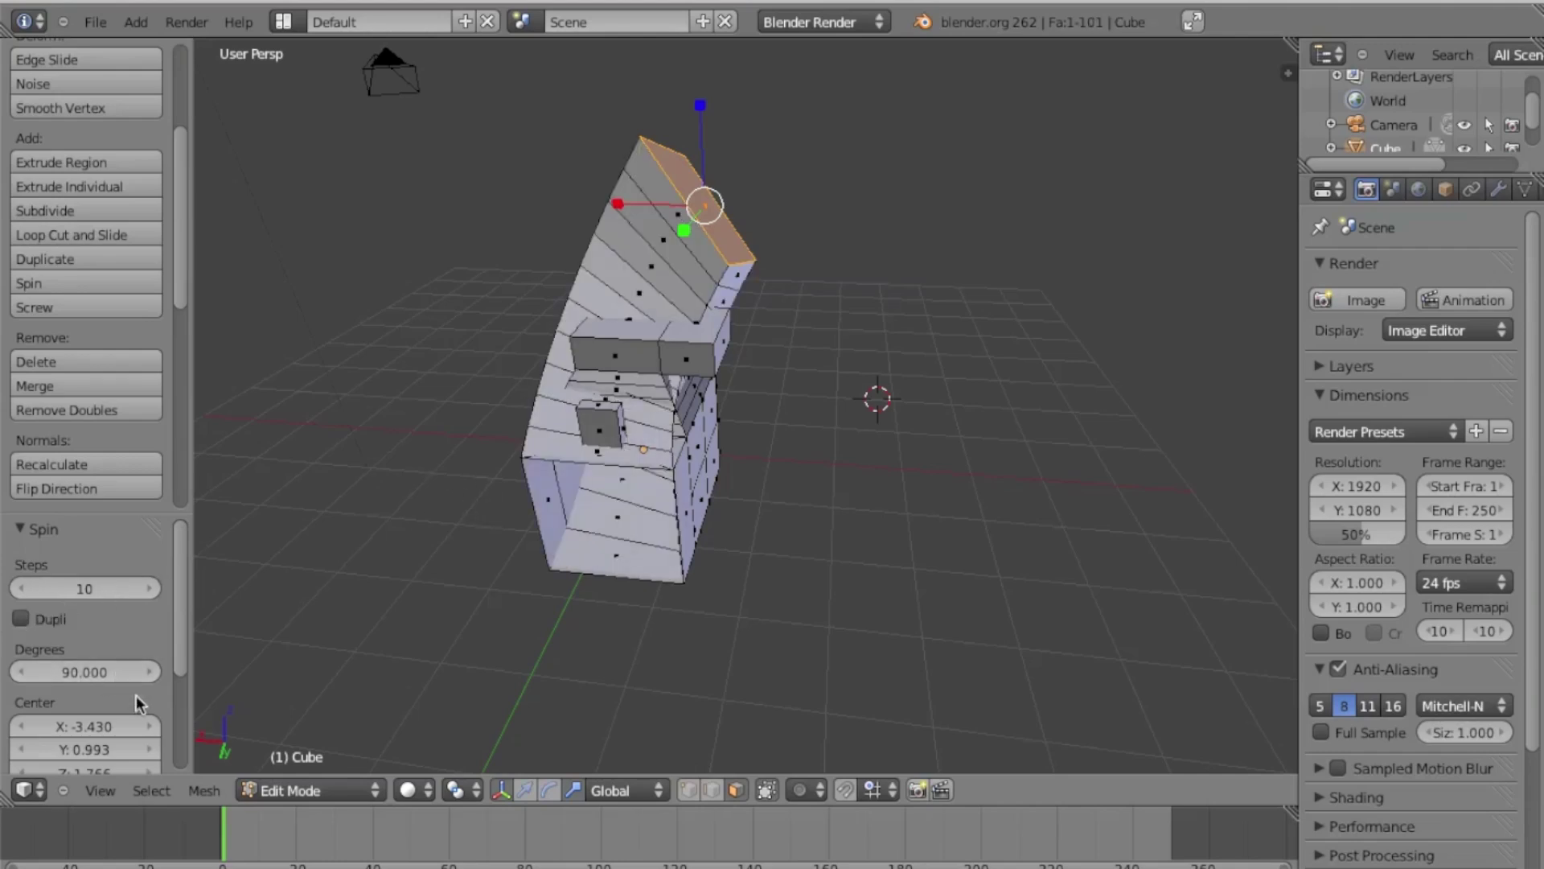
Set the spin's axis X value to -1.000, then undo the whole spin
{"action": "left_click_drag", "start_coordinate": [180, 613], "coordinate": [180, 717]}
{"action": "left_click_drag", "start_coordinate": [128, 668], "coordinate": [50, 683]}
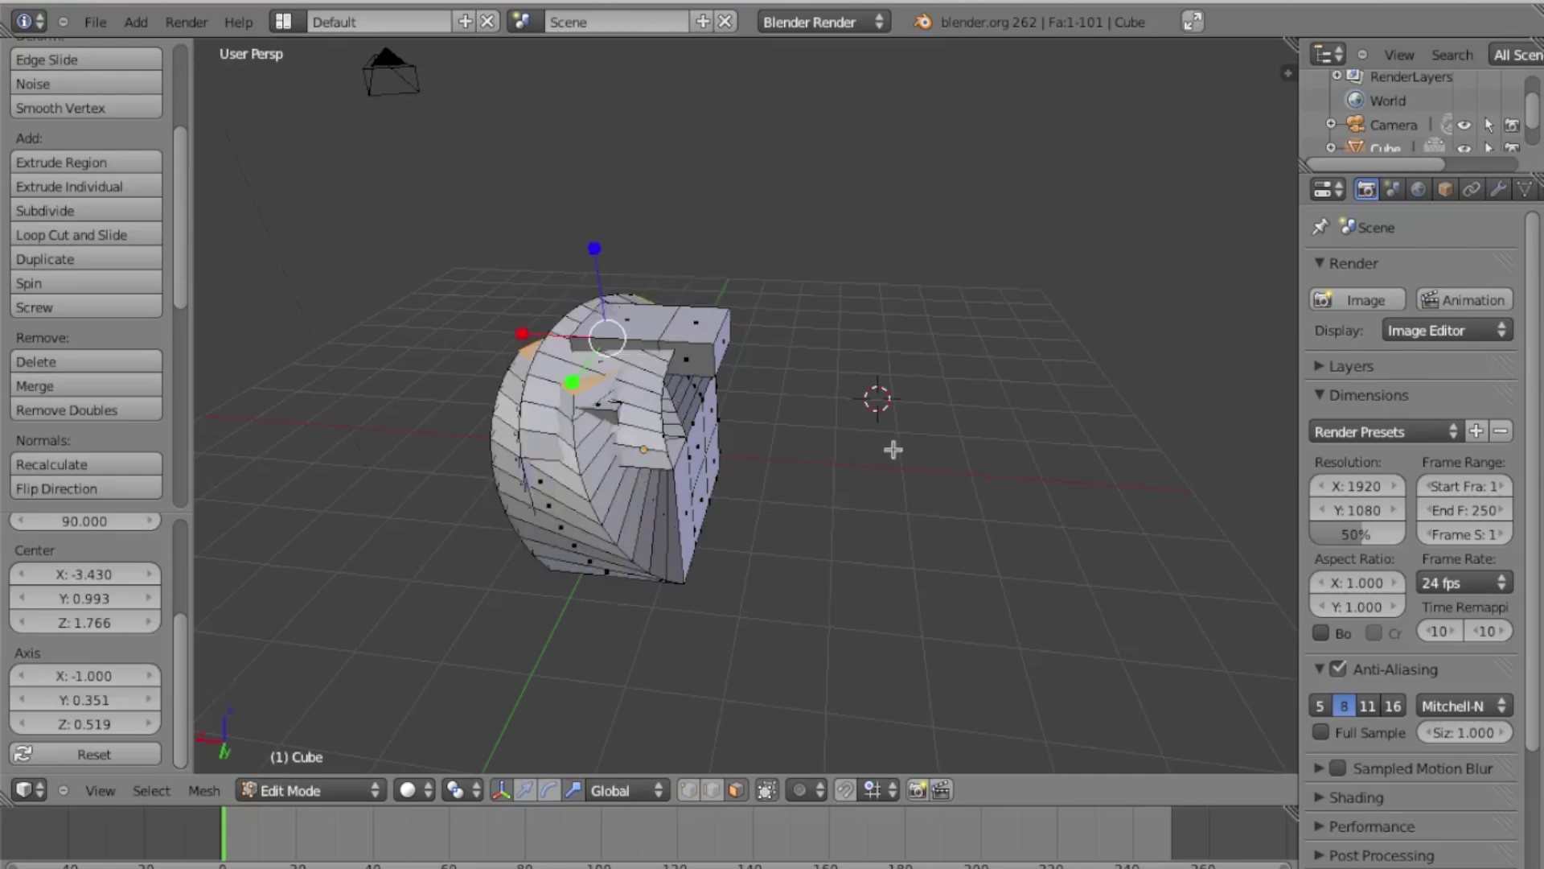
{"action": "middle_click_drag", "start_coordinate": [1101, 483], "coordinate": [996, 486]}
{"action": "key", "text": "ctrl+z"}
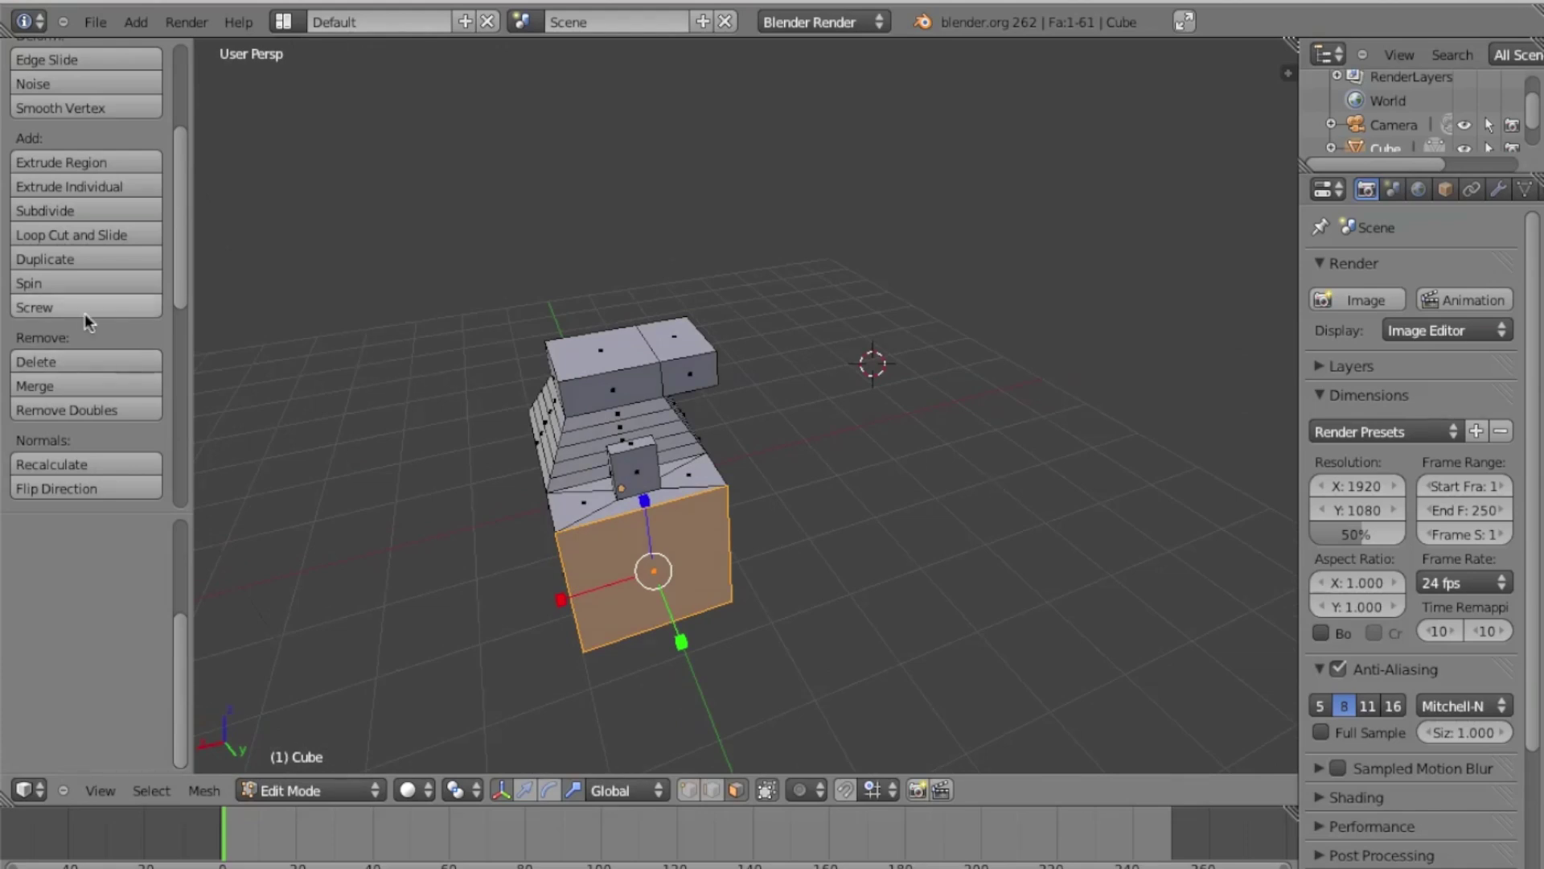
Switch from face to vertex selection mode and select the bottom vertex shared by the body's large side face and the smaller one beside it
{"action": "scroll", "coordinate": [180, 284], "scroll_direction": "down", "scroll_amount": 3}
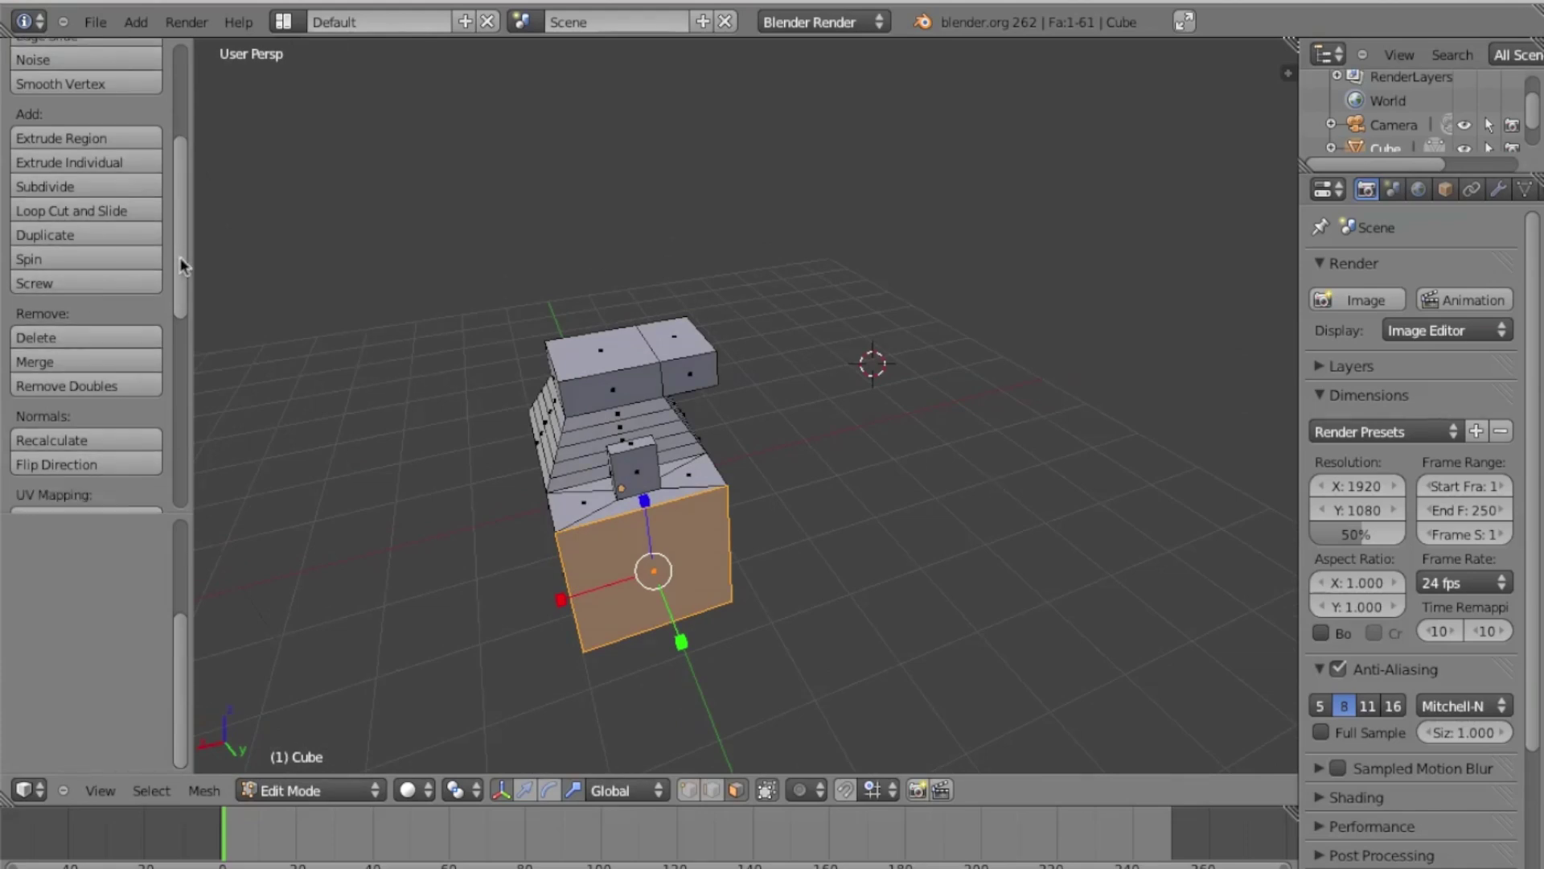
{"action": "scroll", "coordinate": [517, 331], "scroll_direction": "down", "scroll_amount": 3, "text": "shift"}
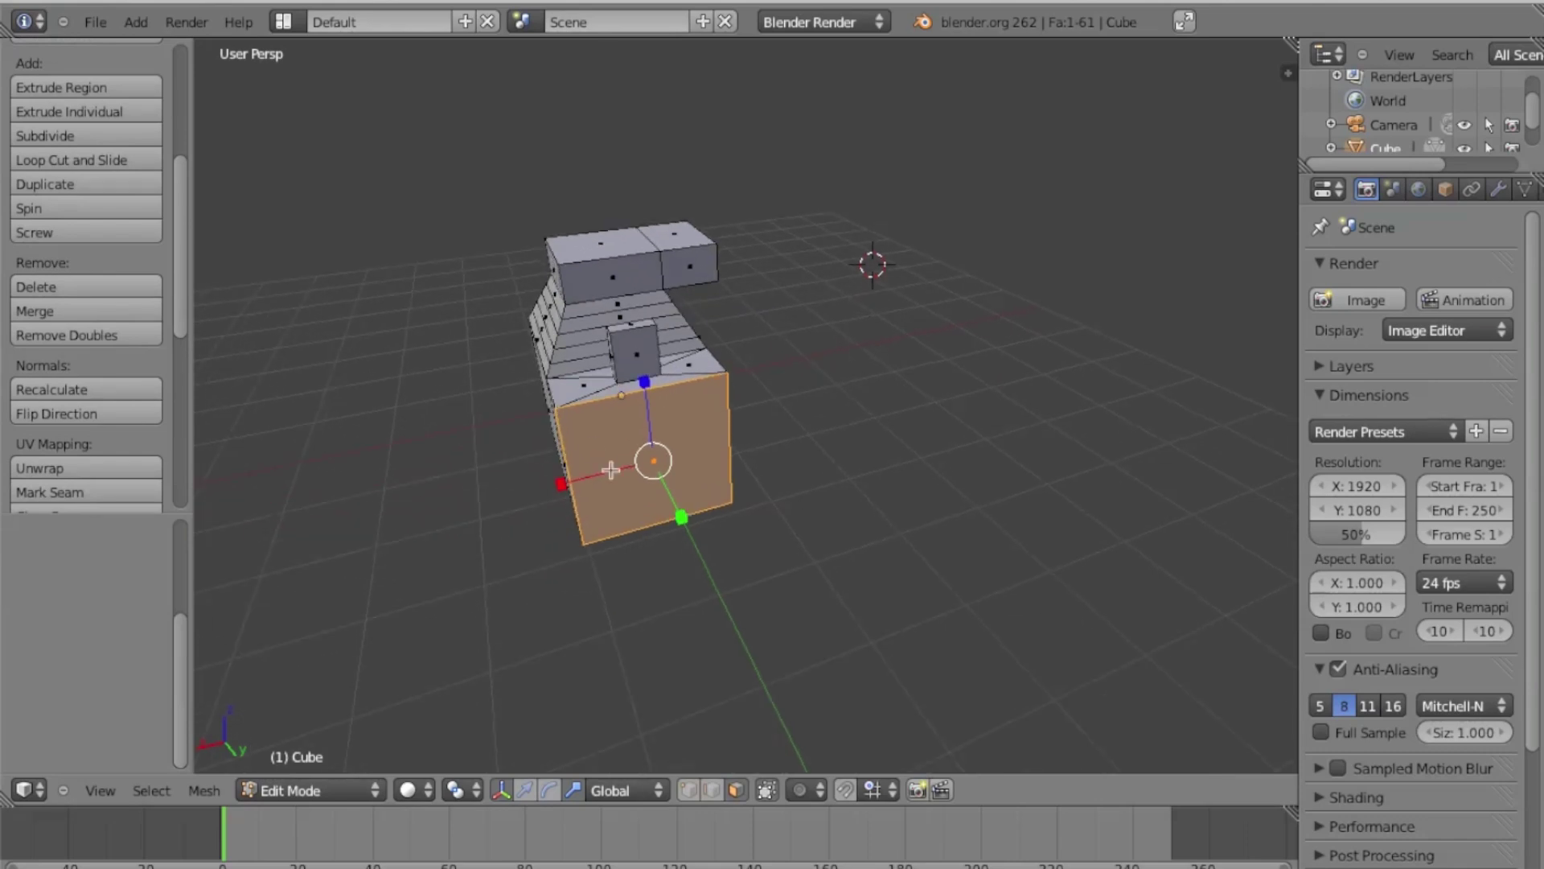
{"action": "scroll", "coordinate": [665, 485], "scroll_direction": "left", "scroll_amount": 5}
{"action": "scroll", "coordinate": [665, 485], "scroll_direction": "down", "scroll_amount": 1, "text": "shift"}
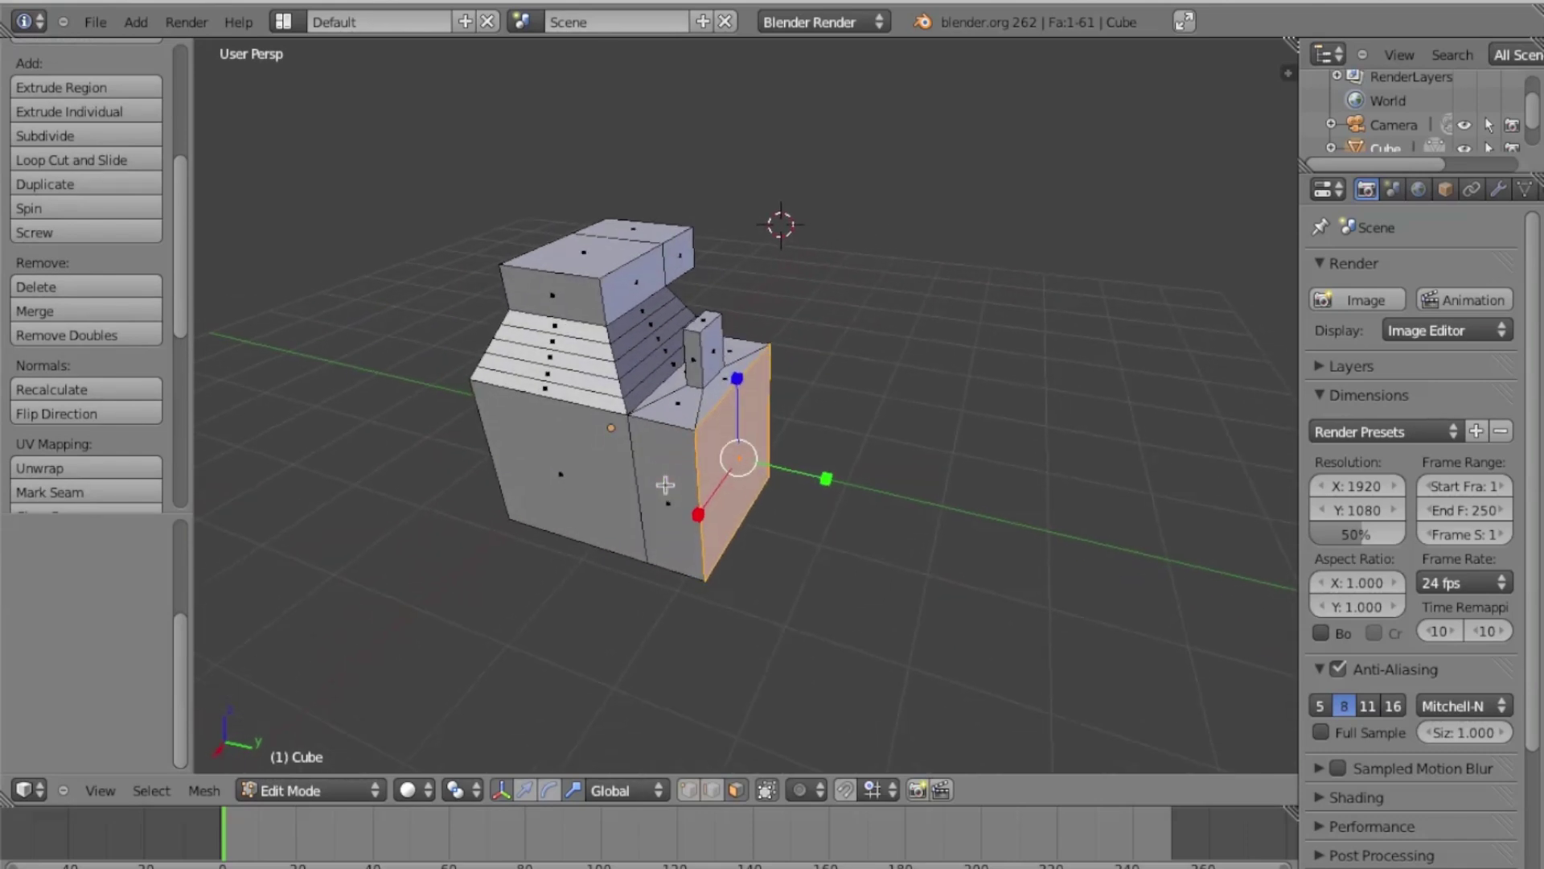
{"action": "scroll", "coordinate": [662, 434], "scroll_direction": "up", "scroll_amount": 3}
{"action": "scroll", "coordinate": [662, 434], "scroll_direction": "down", "scroll_amount": 2}
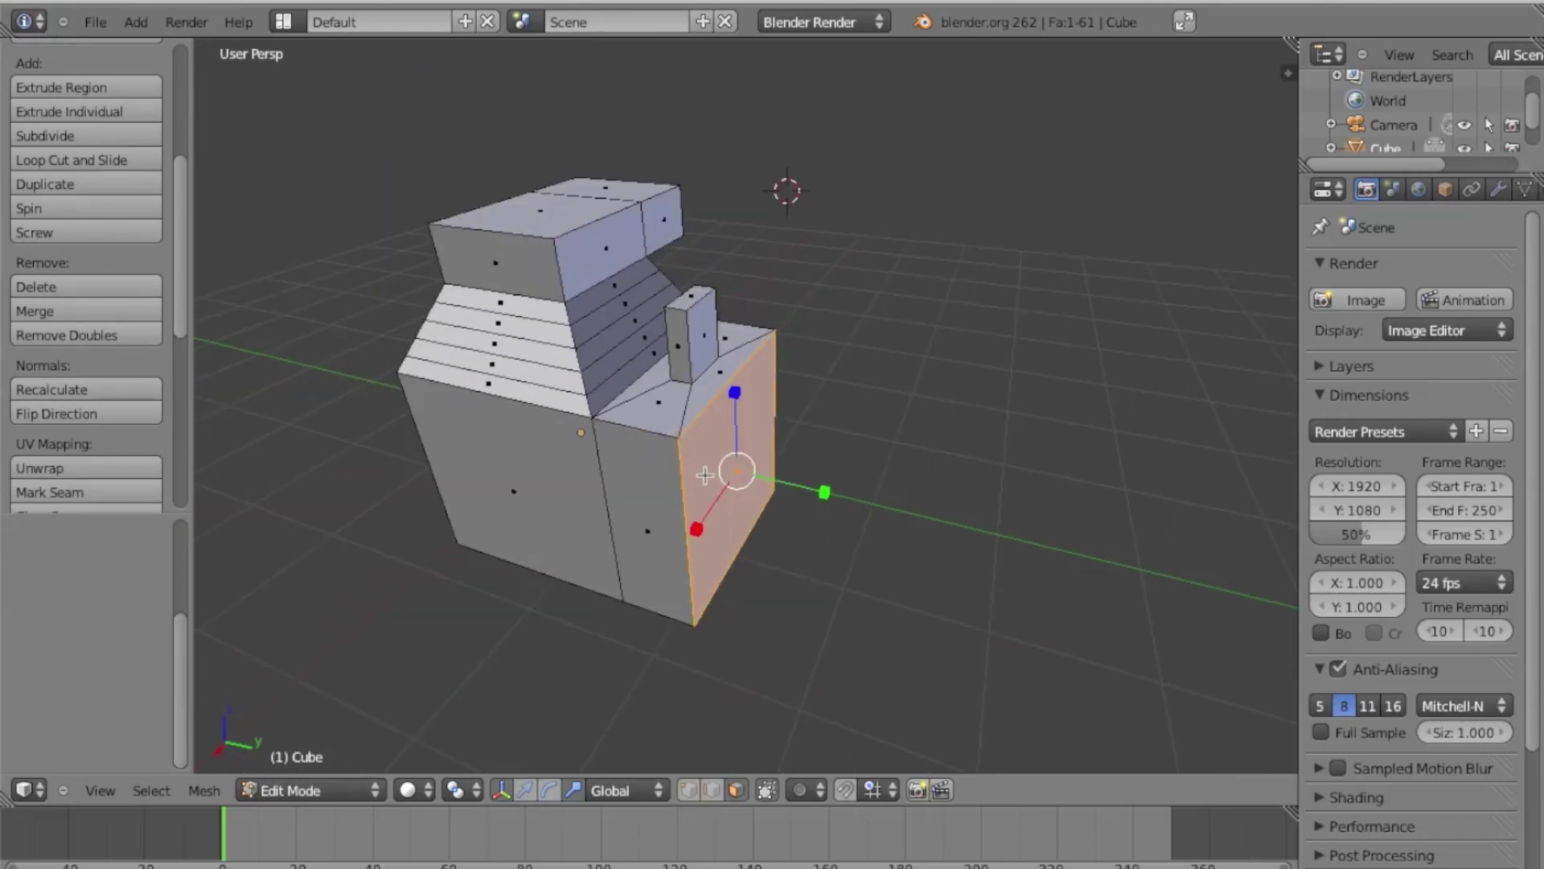
{"action": "right_click", "coordinate": [530, 474]}
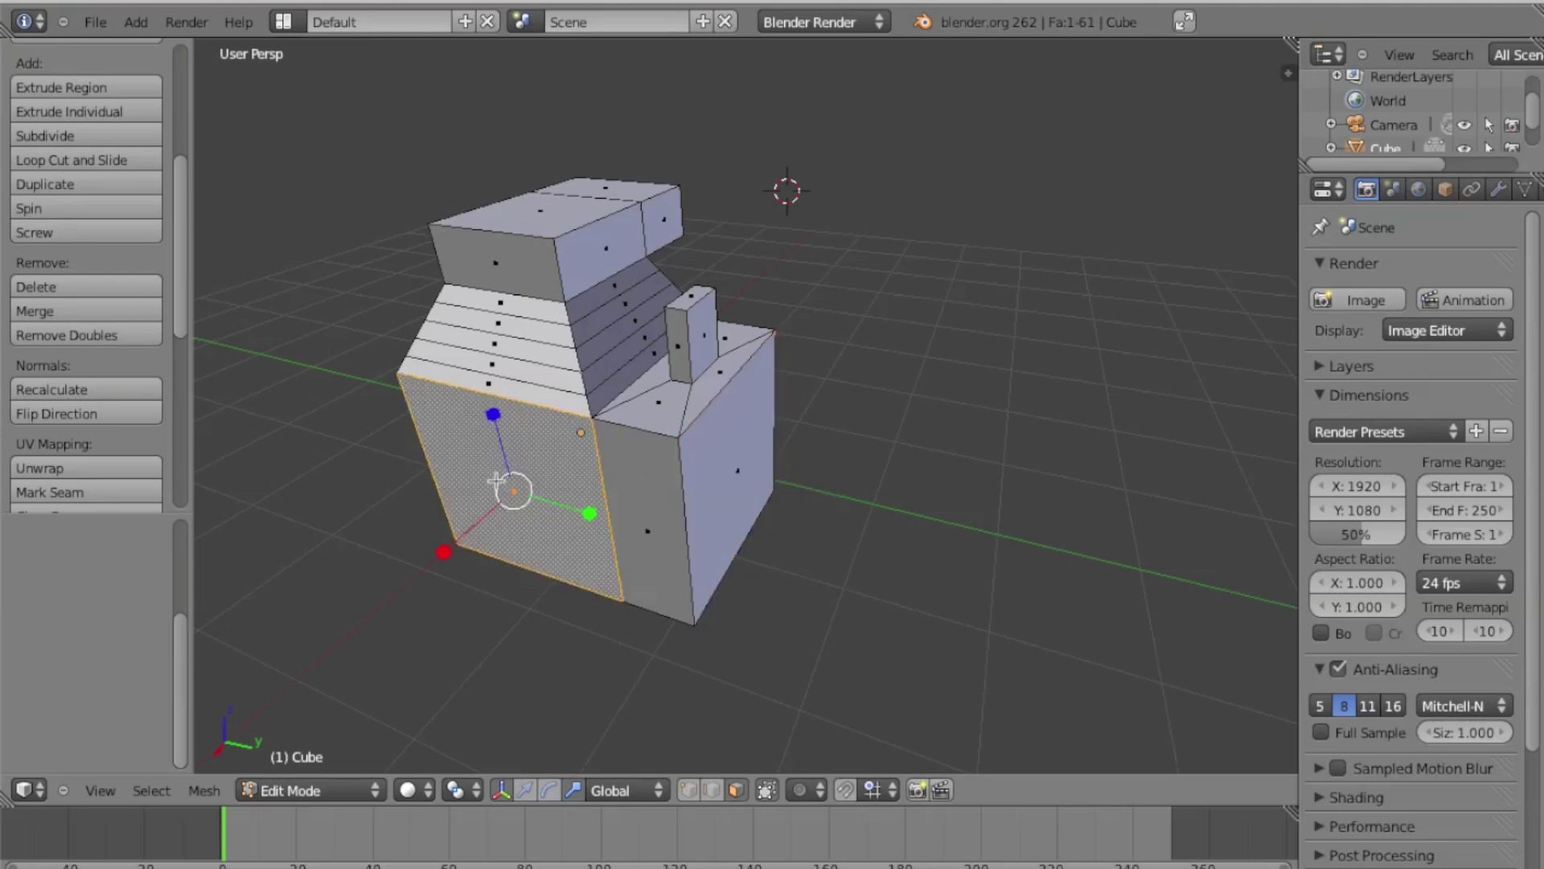
{"action": "left_click", "coordinate": [692, 791]}
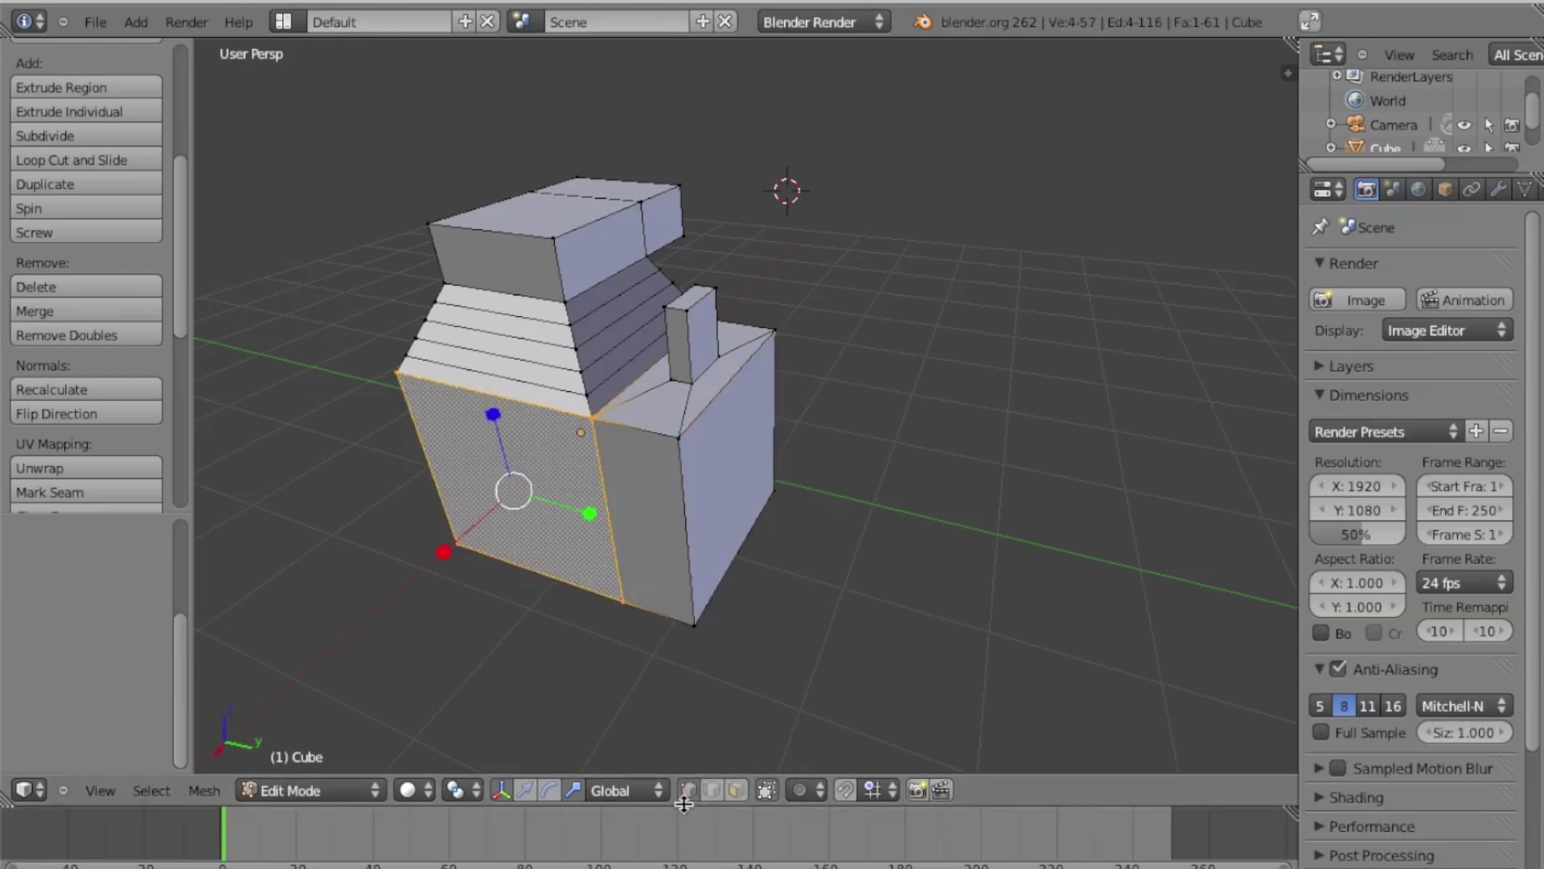
{"action": "right_click", "coordinate": [679, 438]}
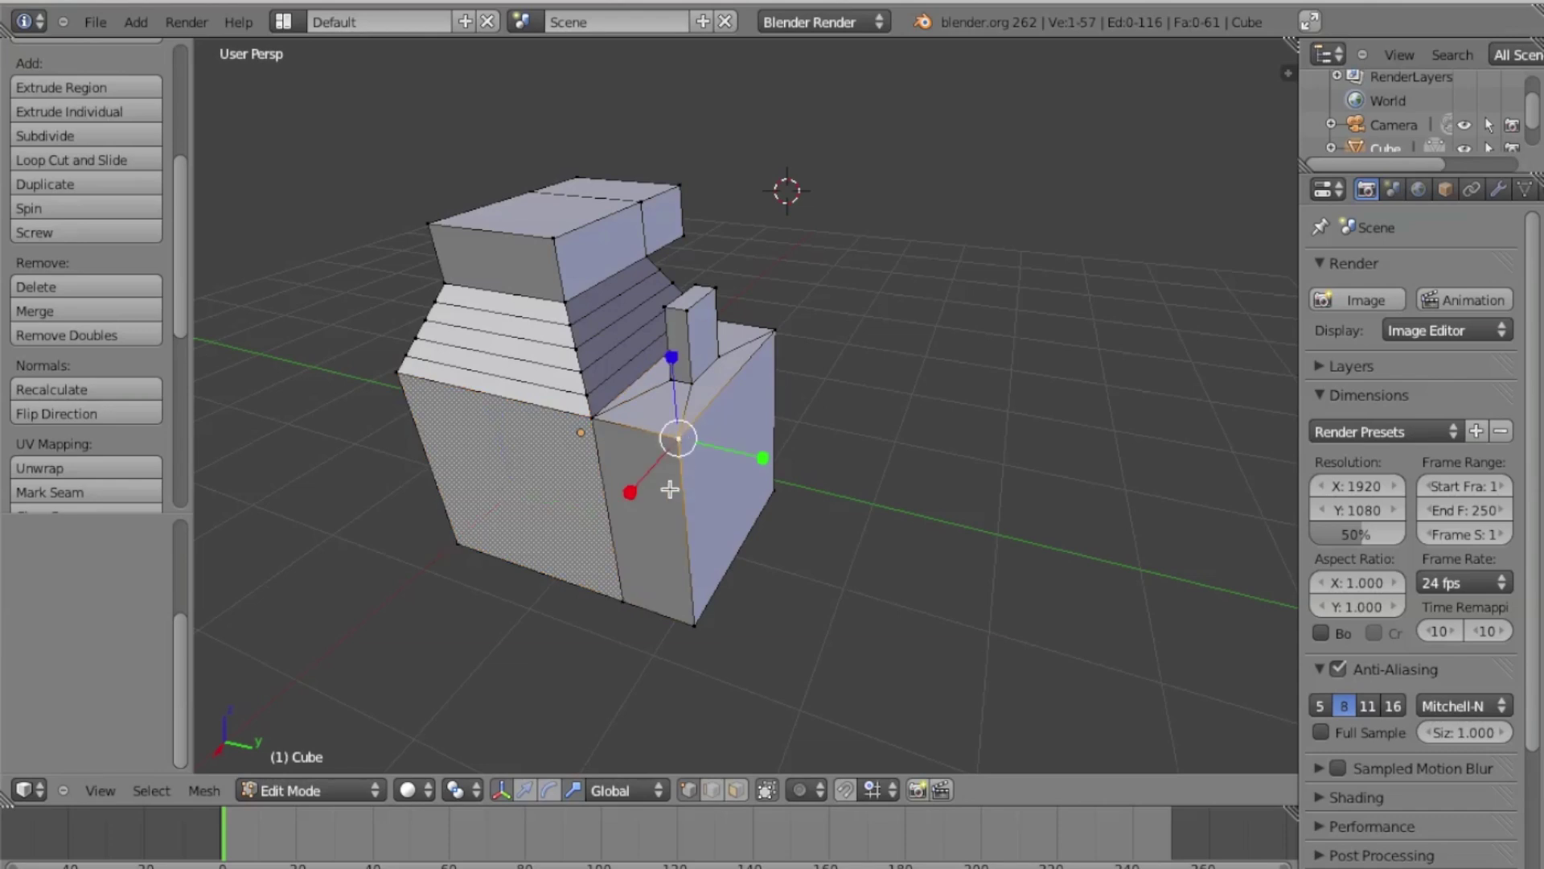
{"action": "right_click", "coordinate": [624, 600]}
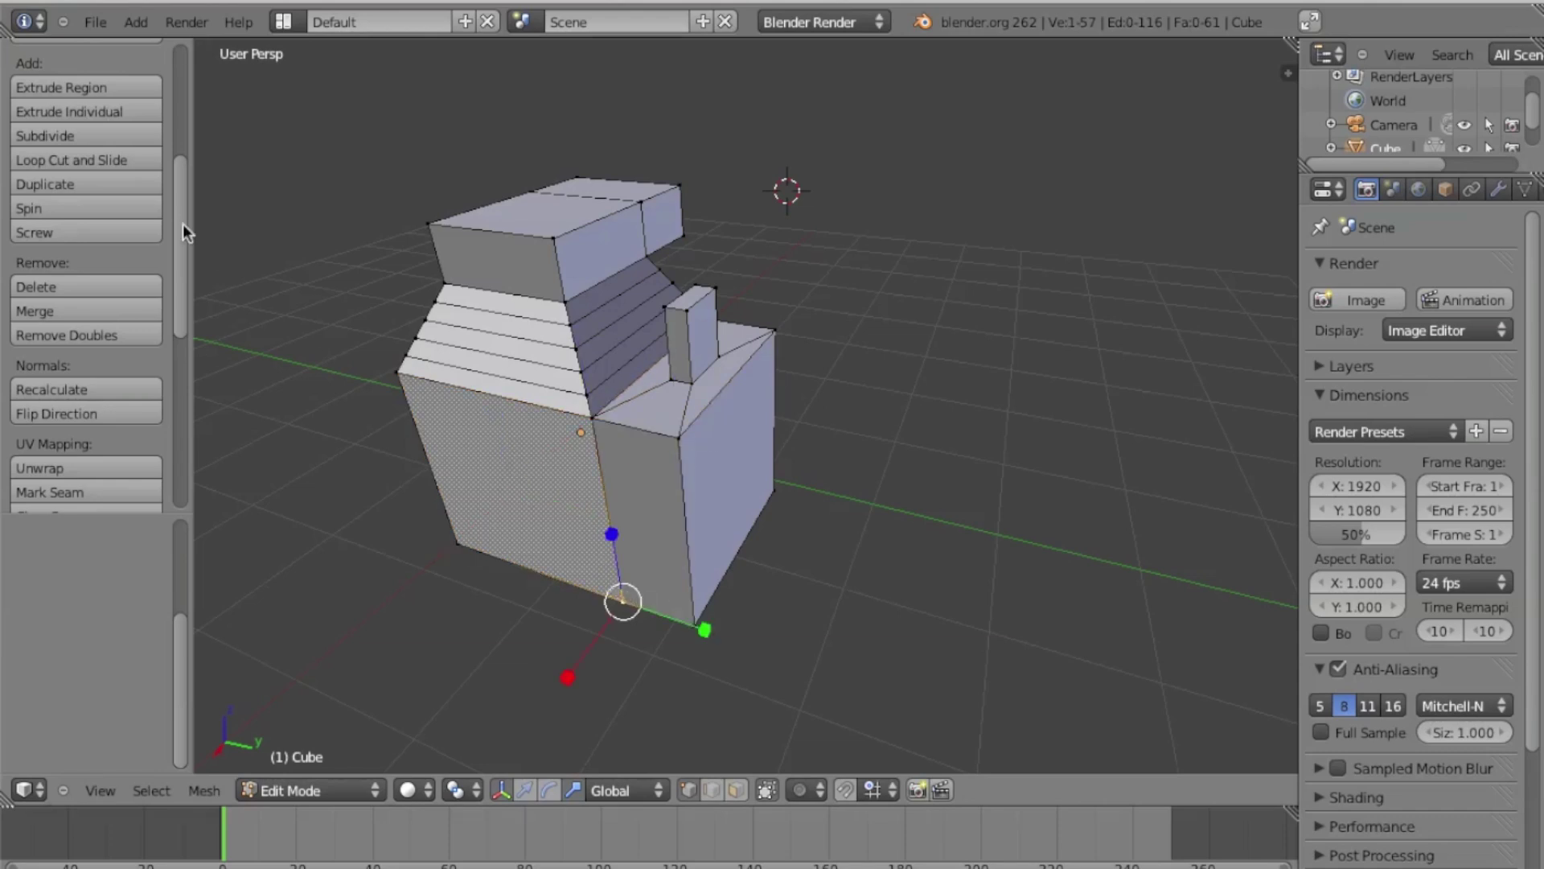
Delete the selected bottom vertex with the Vertices option, inspect the opened body, and undo the deletion
{"action": "key", "text": "x"}
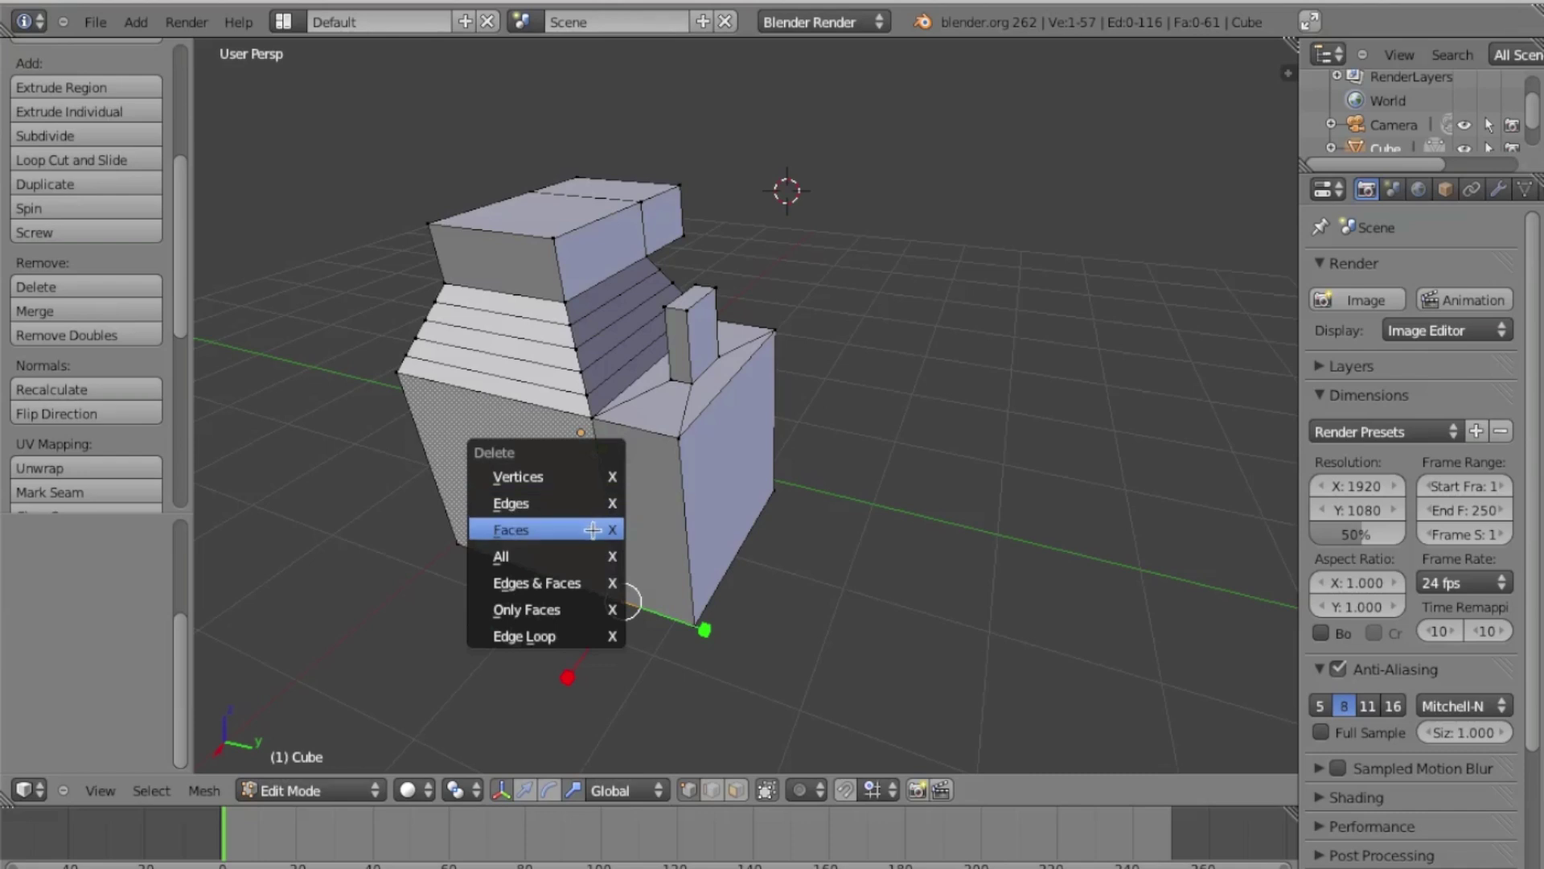
{"action": "left_click", "coordinate": [584, 477]}
{"action": "scroll", "coordinate": [590, 480], "scroll_direction": "left", "scroll_amount": 5}
{"action": "scroll", "coordinate": [590, 480], "scroll_direction": "down", "scroll_amount": 5, "text": "shift"}
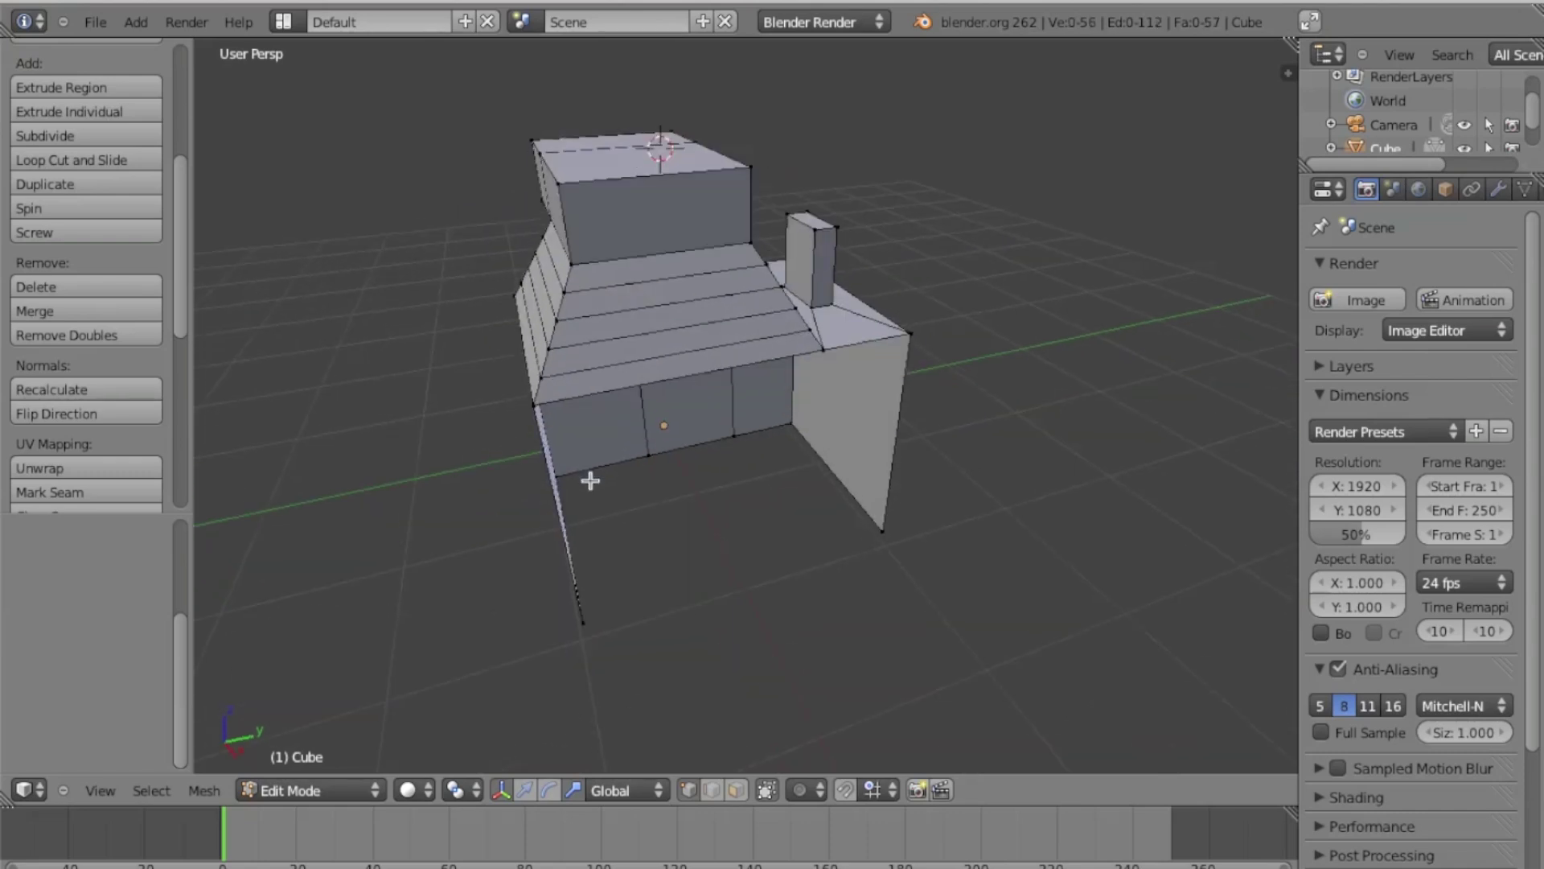
{"action": "scroll", "coordinate": [591, 480], "scroll_direction": "right", "scroll_amount": 5}
{"action": "middle_click_drag", "start_coordinate": [591, 480], "coordinate": [591, 480]}
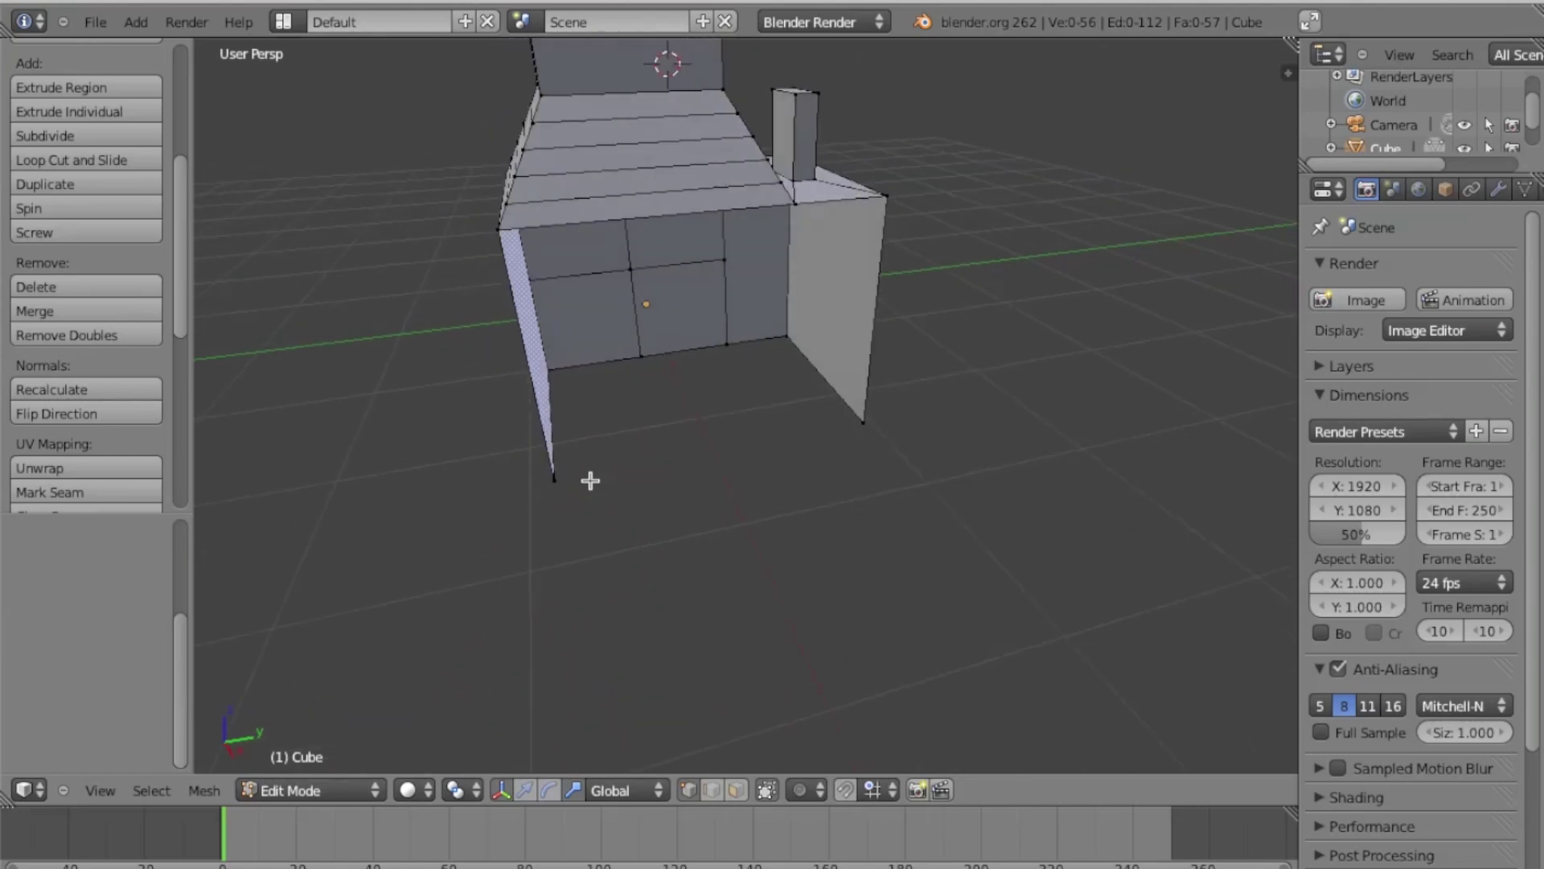
{"action": "key", "text": "ctrl+z"}
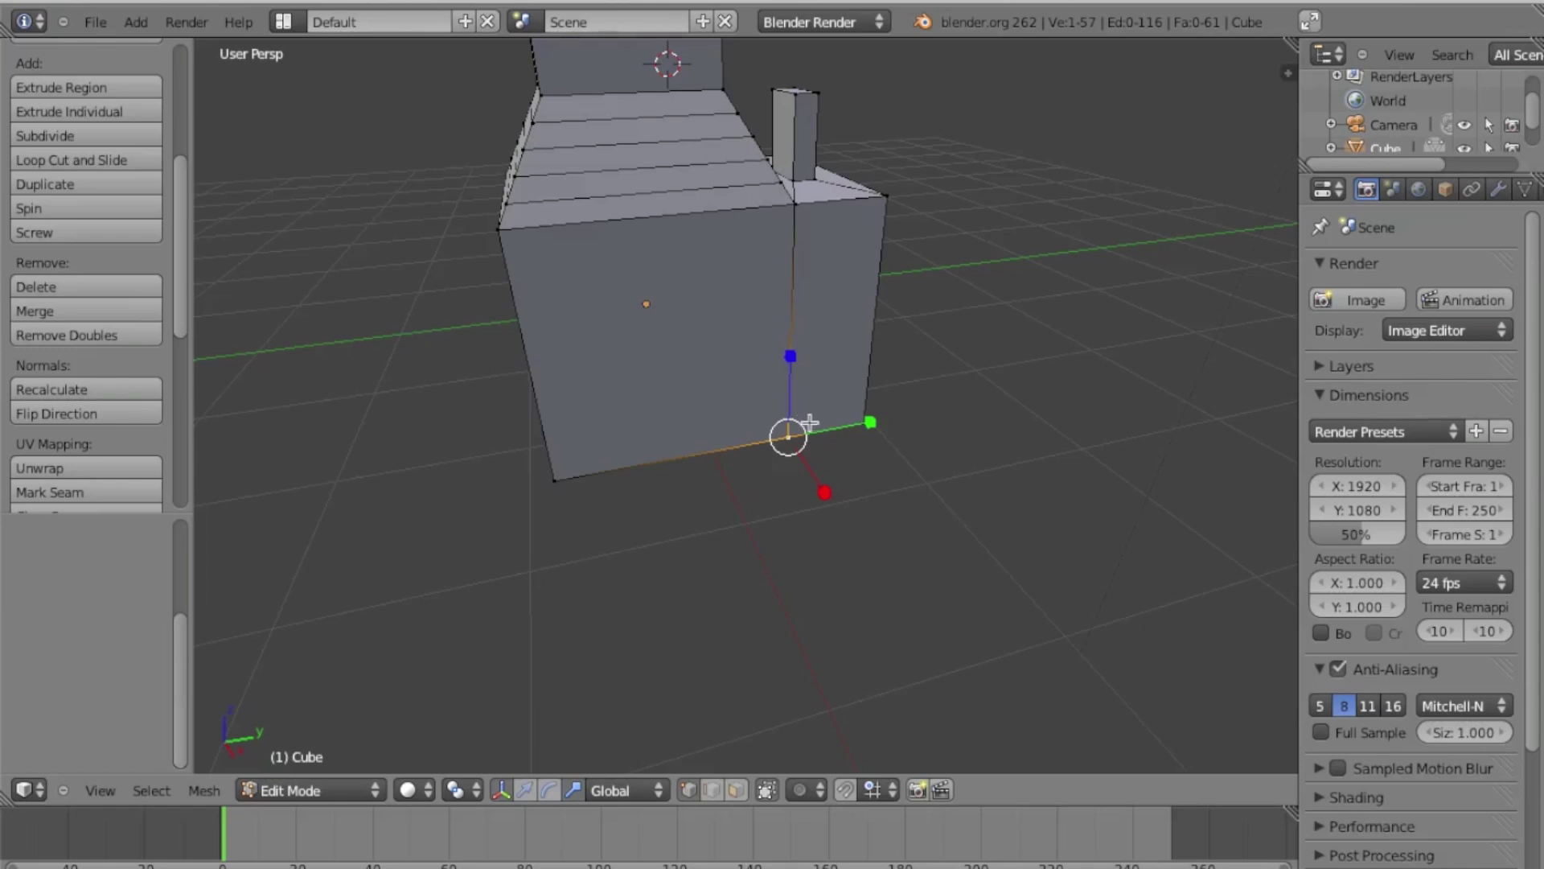
In edge selection mode, delete the bottom edge of the body's large side face and undo the deletion
{"action": "left_click", "coordinate": [705, 791]}
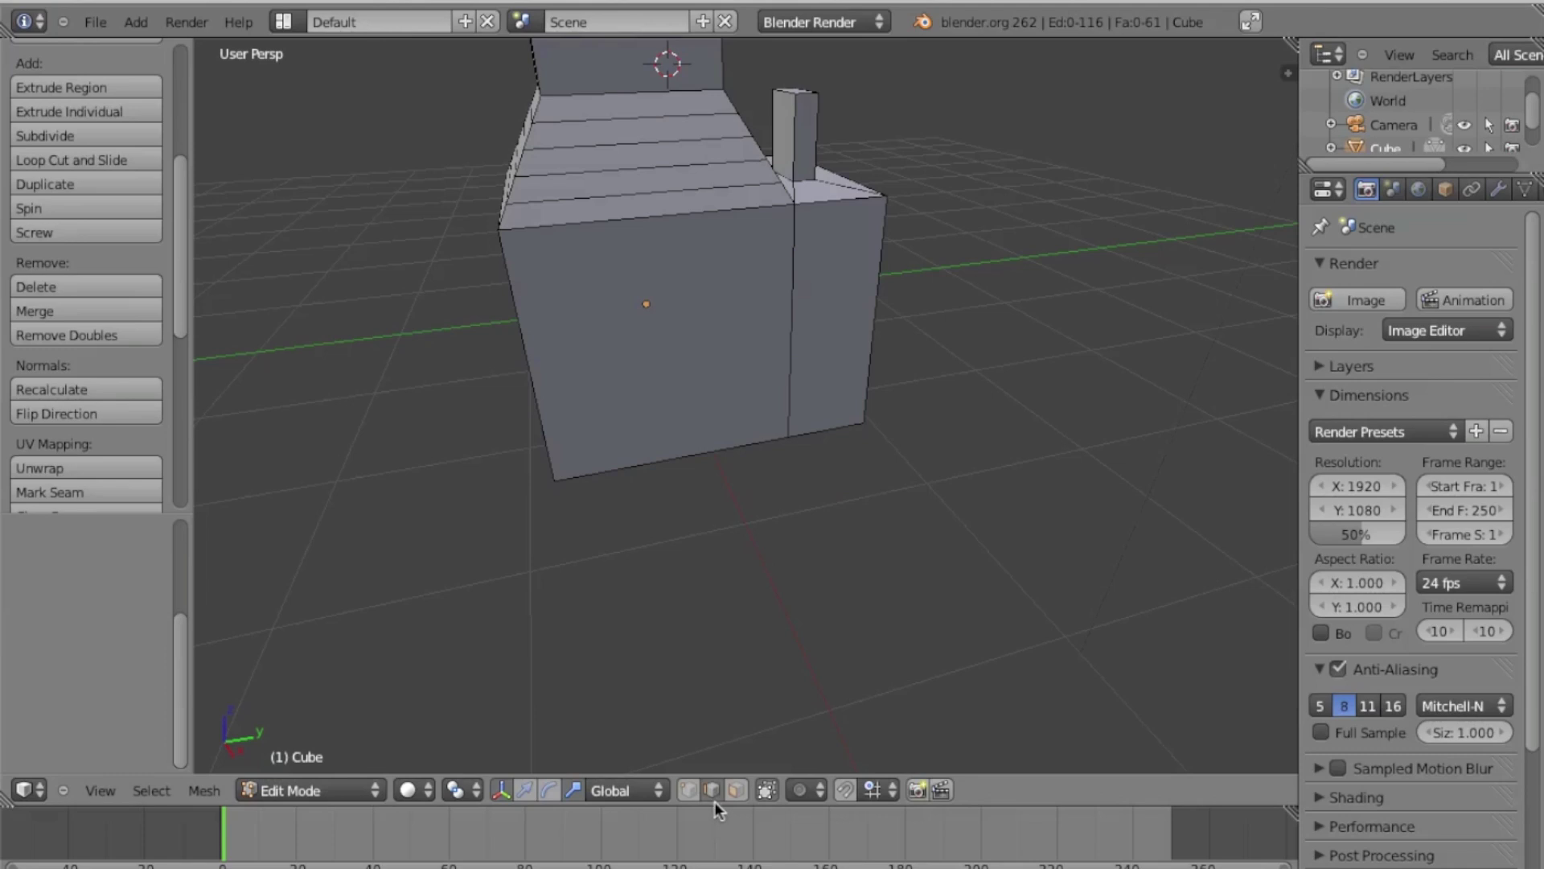
{"action": "right_click", "coordinate": [702, 453]}
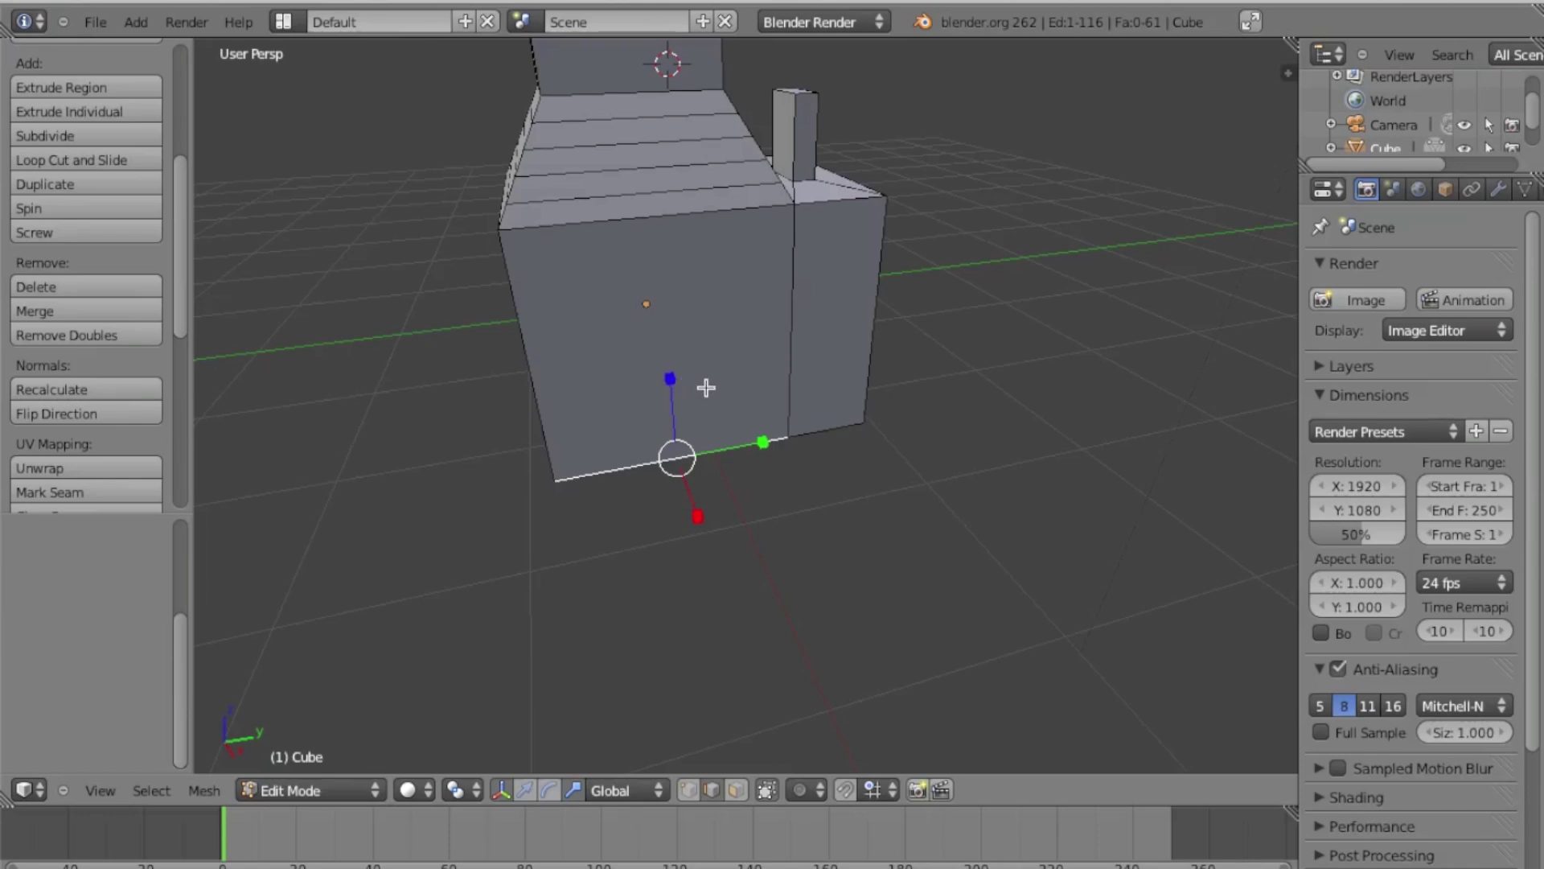
{"action": "key", "text": "x"}
{"action": "left_click", "coordinate": [716, 415]}
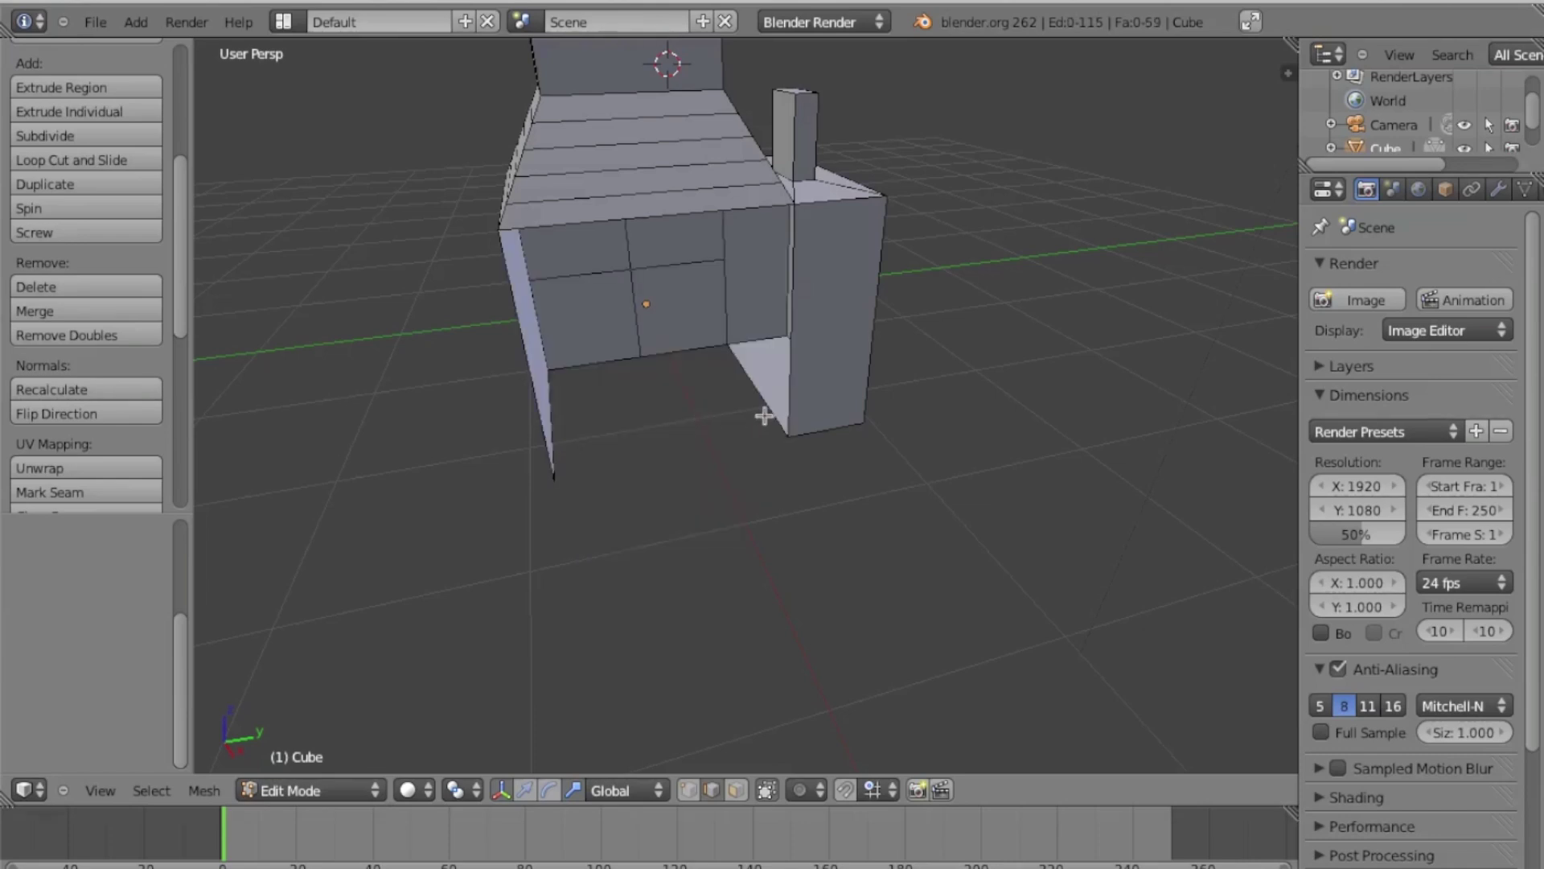
{"action": "middle_click_drag", "start_coordinate": [765, 416], "coordinate": [885, 412]}
{"action": "key", "text": "ctrl+z"}
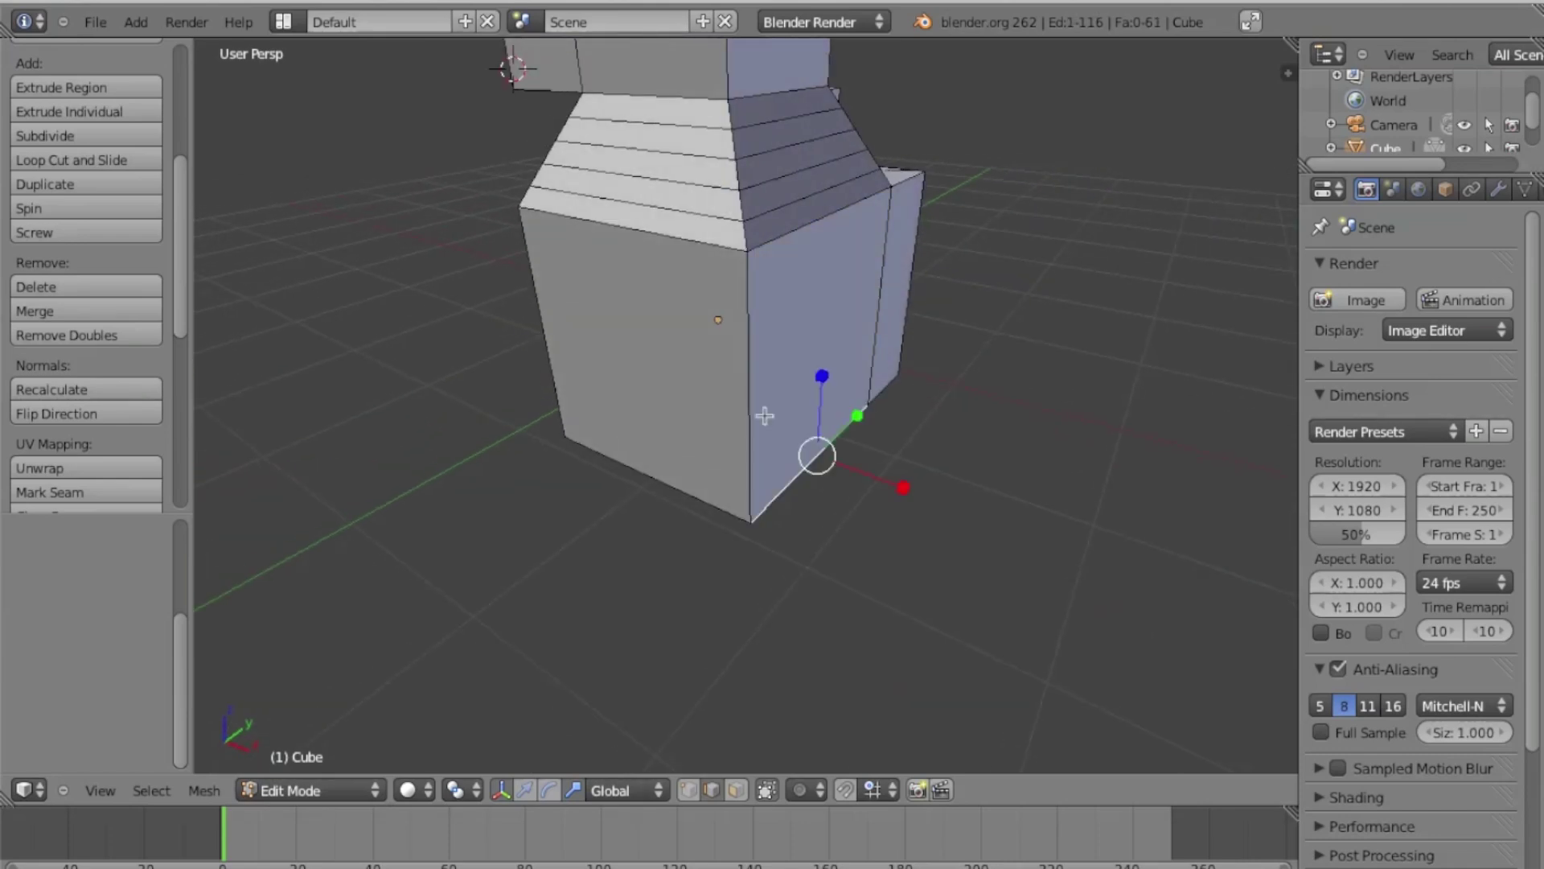
In face selection mode, delete the body's large side face with the Faces option and undo the deletion
{"action": "key", "text": "KP_4"}
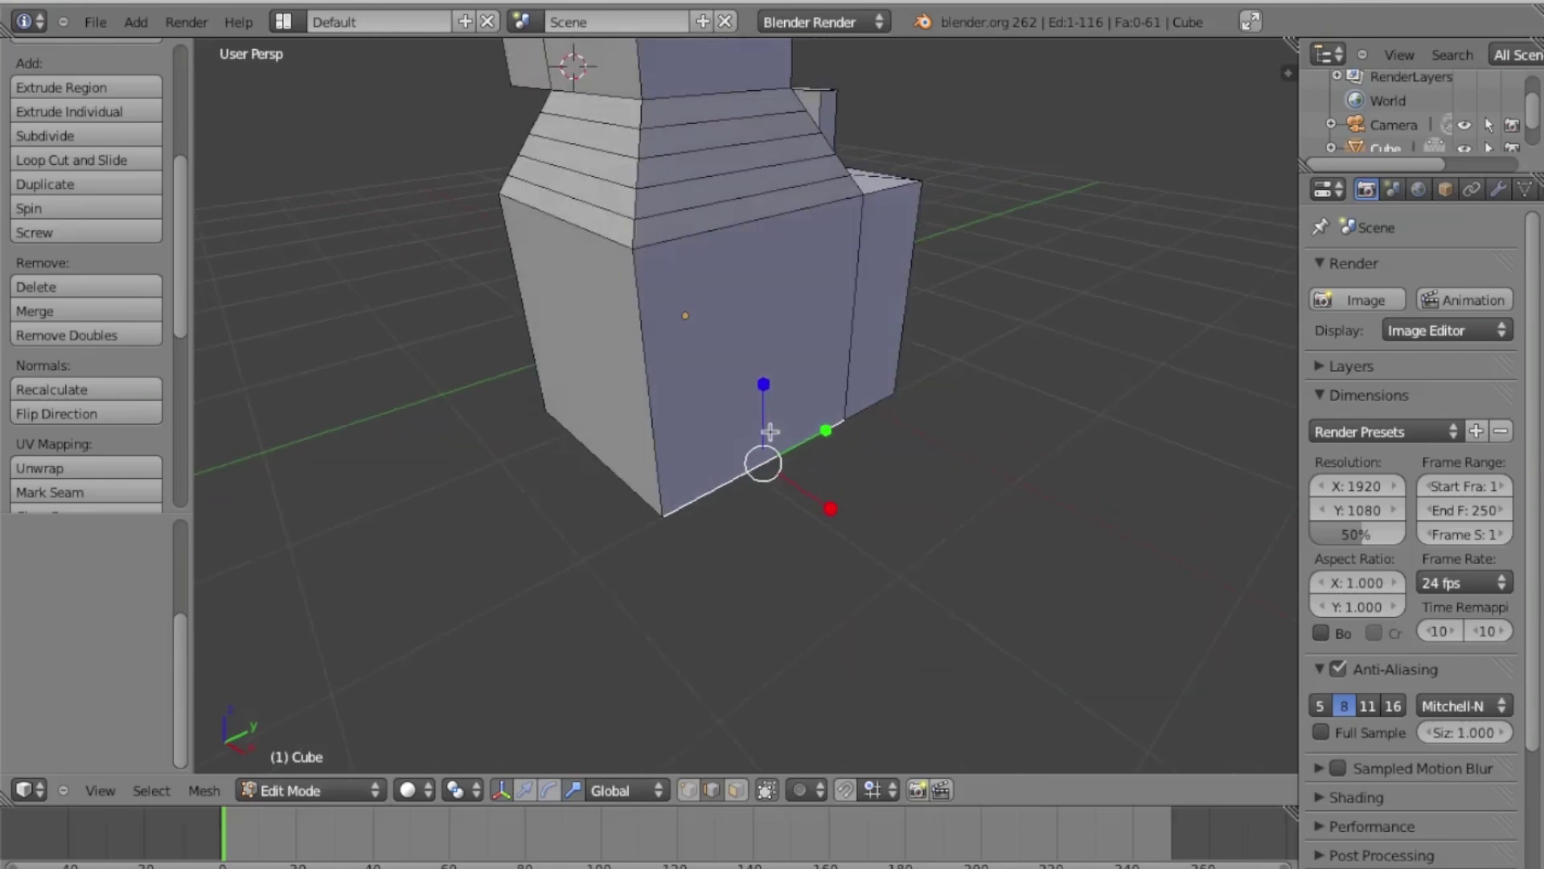
{"action": "left_click", "coordinate": [735, 790]}
{"action": "right_click", "coordinate": [749, 364]}
{"action": "key", "text": "x"}
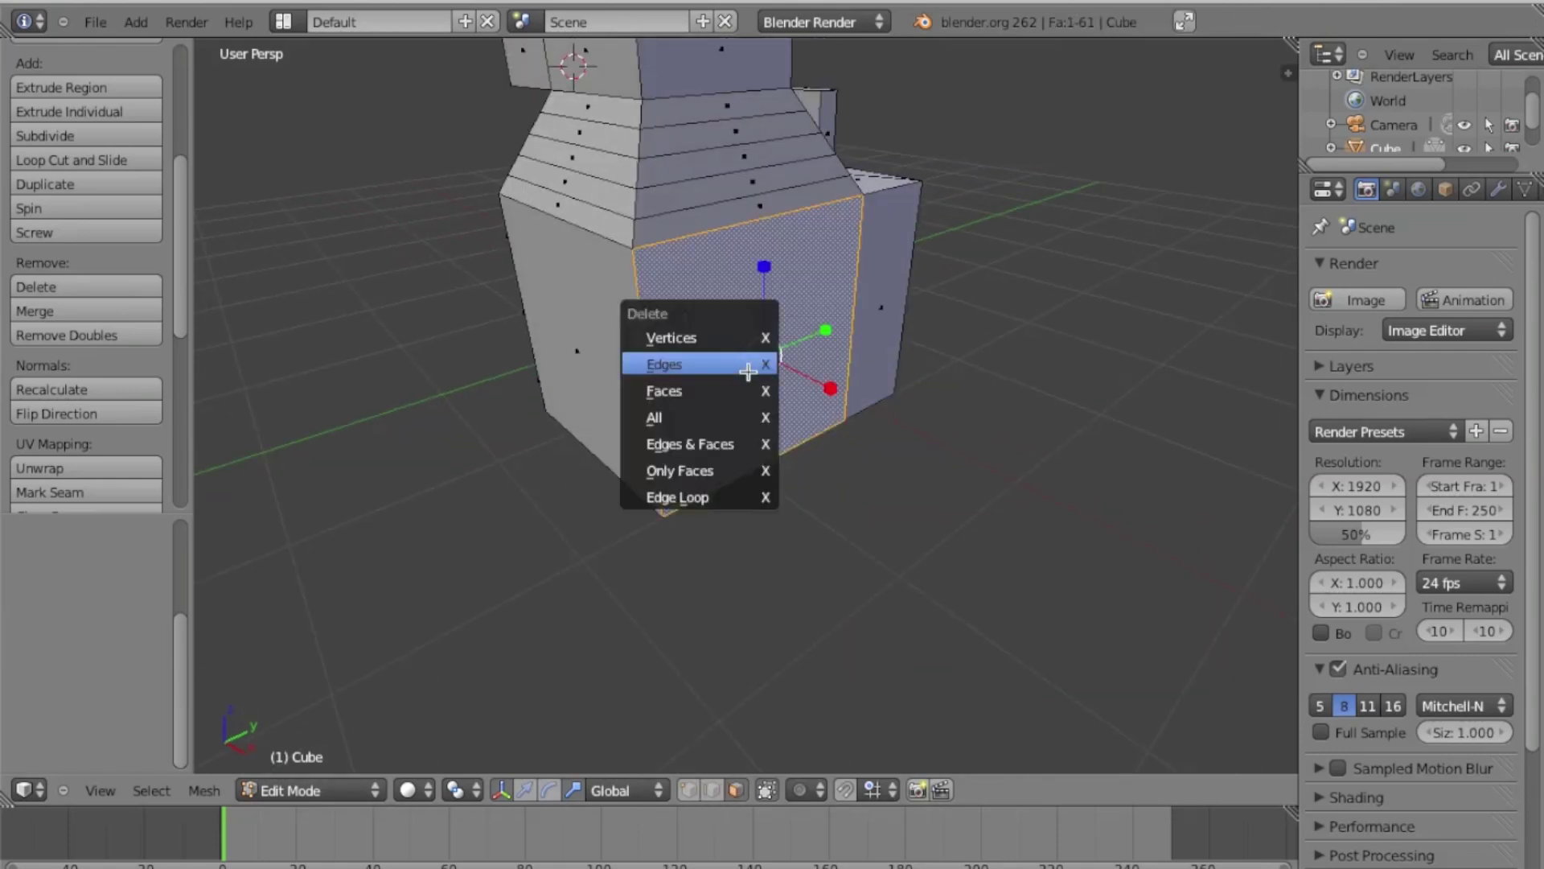
{"action": "left_click", "coordinate": [749, 392]}
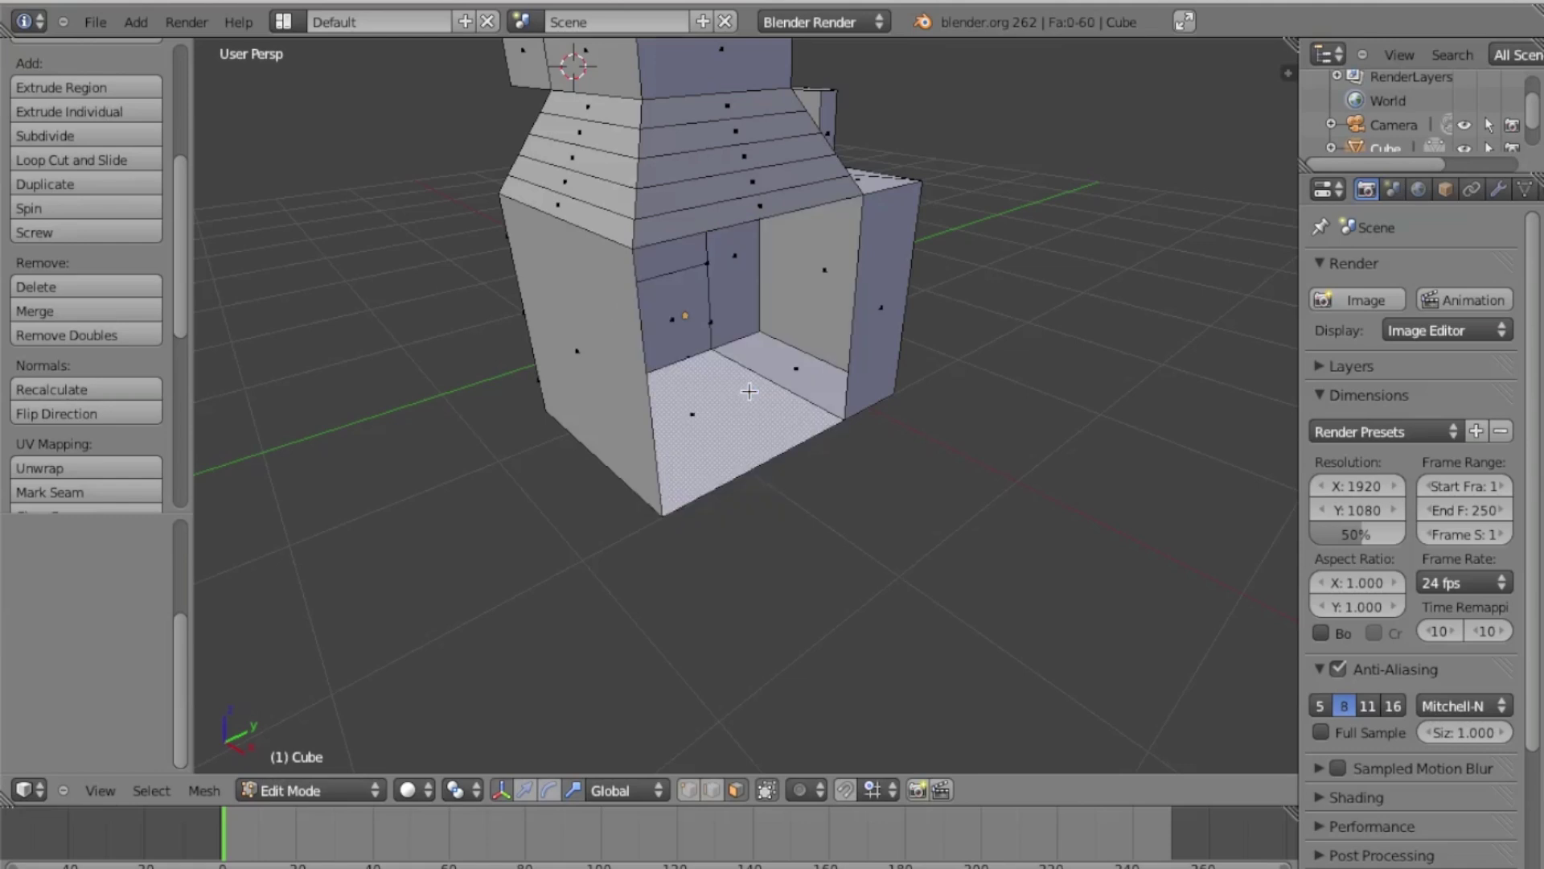
{"action": "key", "text": "KP_6"}
{"action": "key", "text": "KP_6"}
{"action": "key", "text": "ctrl+z"}
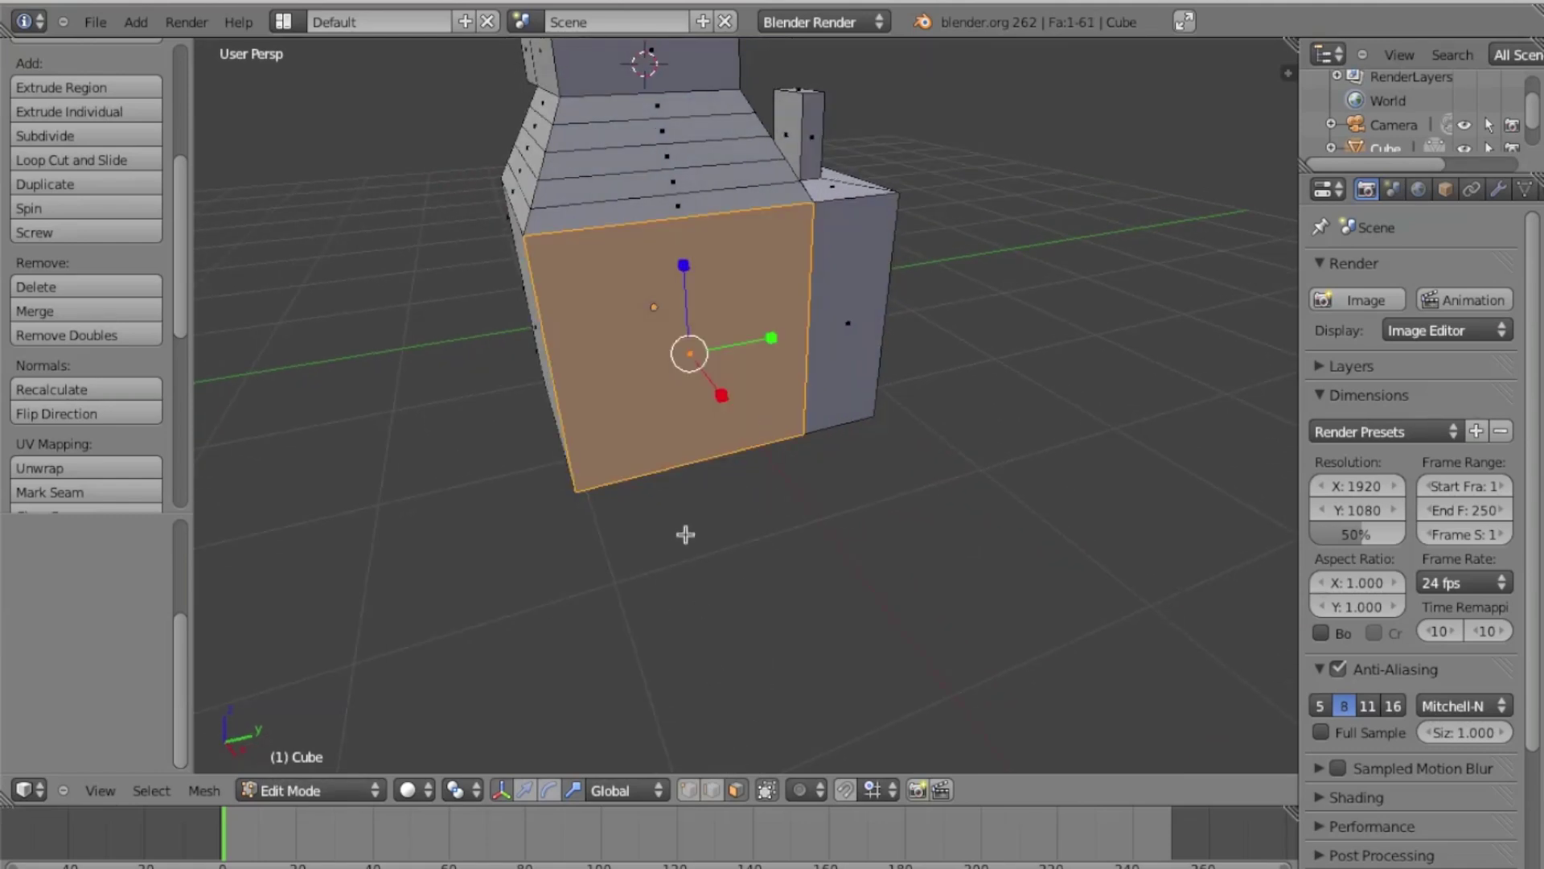
Delete the mesh with the All option, undo it, and try the Edge Loop option on the selected side face
{"action": "key", "text": "x"}
{"action": "left_click", "coordinate": [689, 562]}
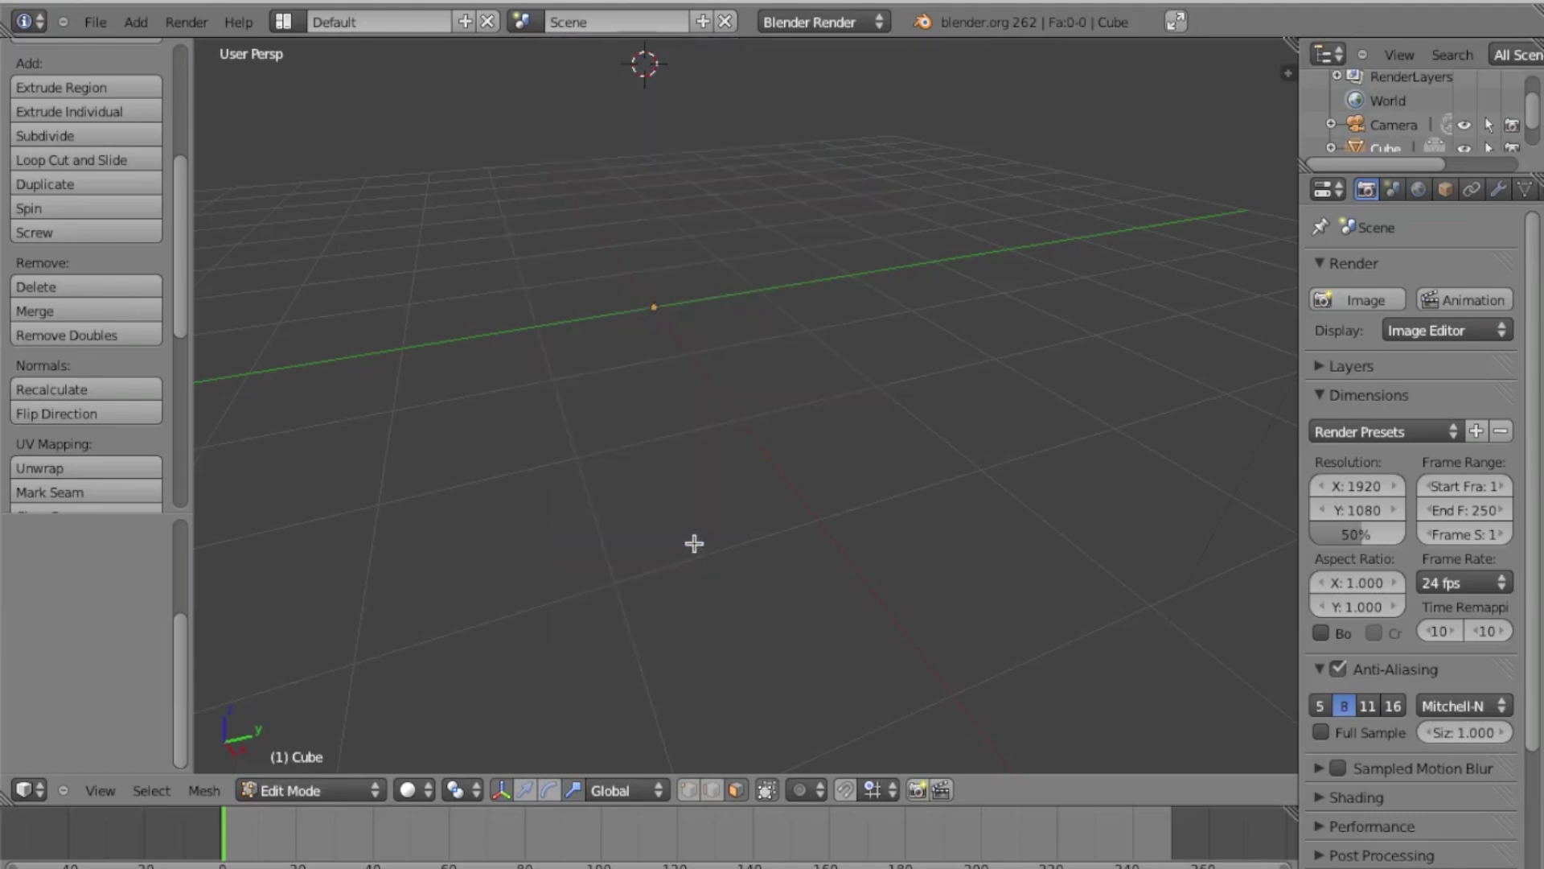
{"action": "key", "text": "ctrl+z"}
{"action": "key", "text": "x"}
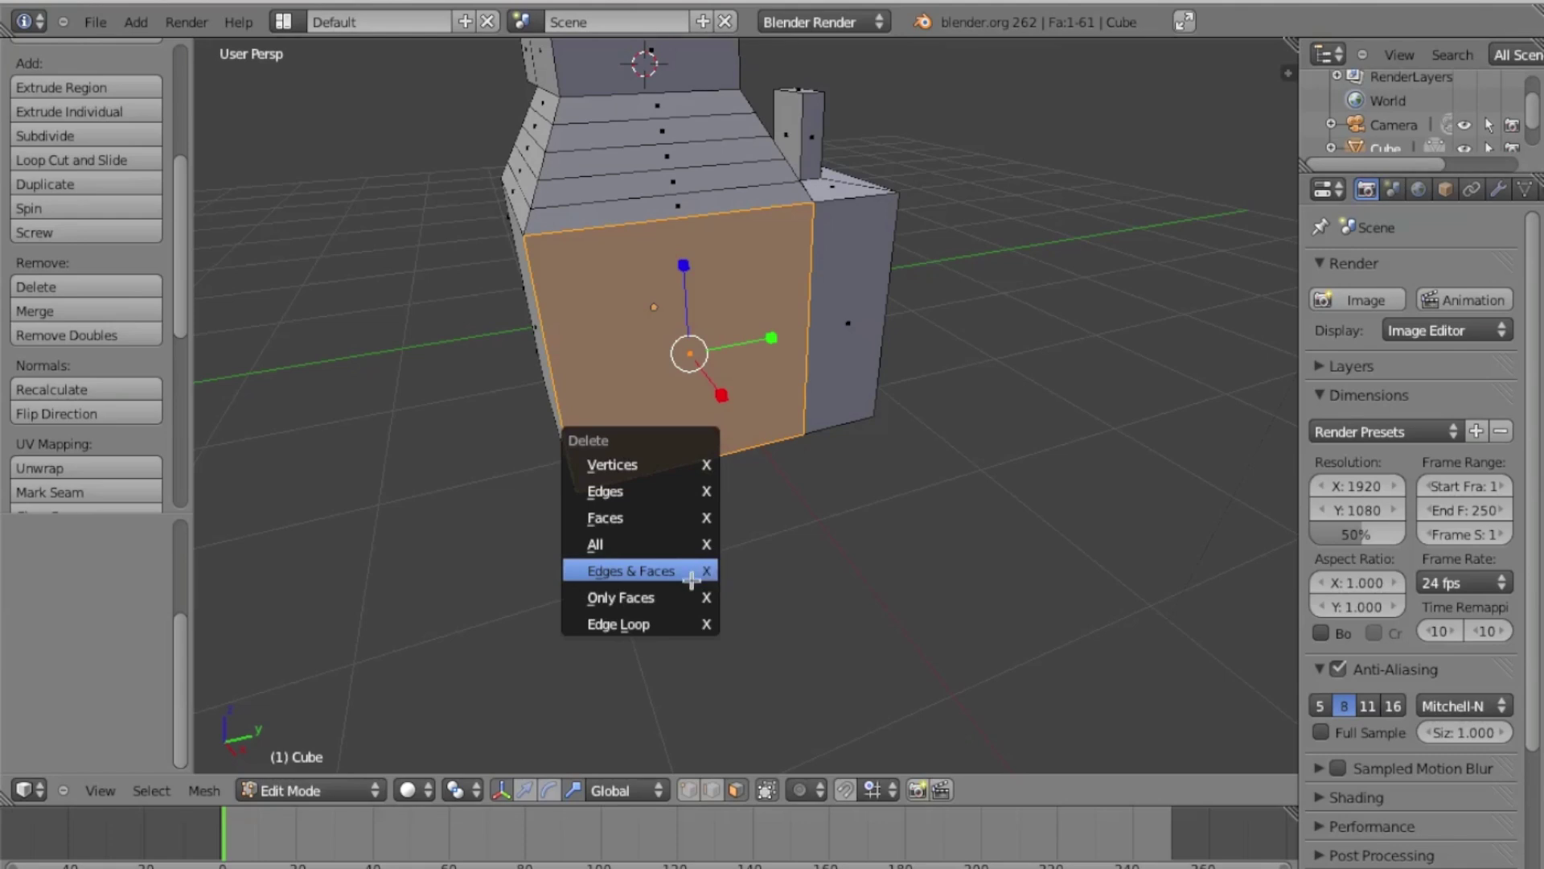
{"action": "left_click", "coordinate": [680, 623]}
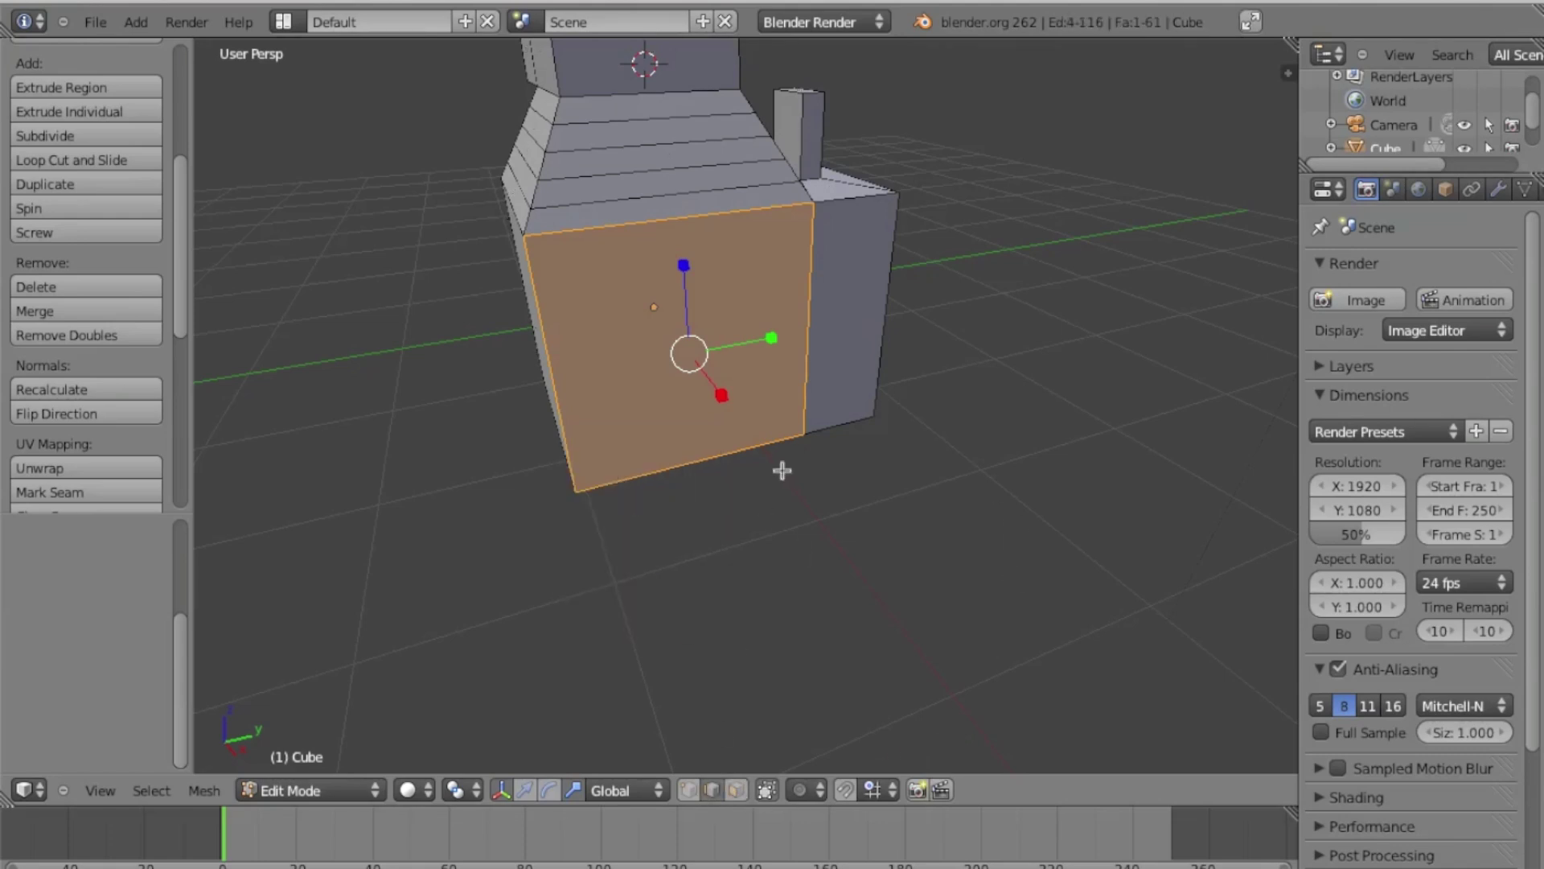
Select a horizontal edge on the banded sloped section and delete its edge loop
{"action": "middle_click_drag", "start_coordinate": [782, 471], "coordinate": [782, 472]}
{"action": "right_click", "coordinate": [767, 178]}
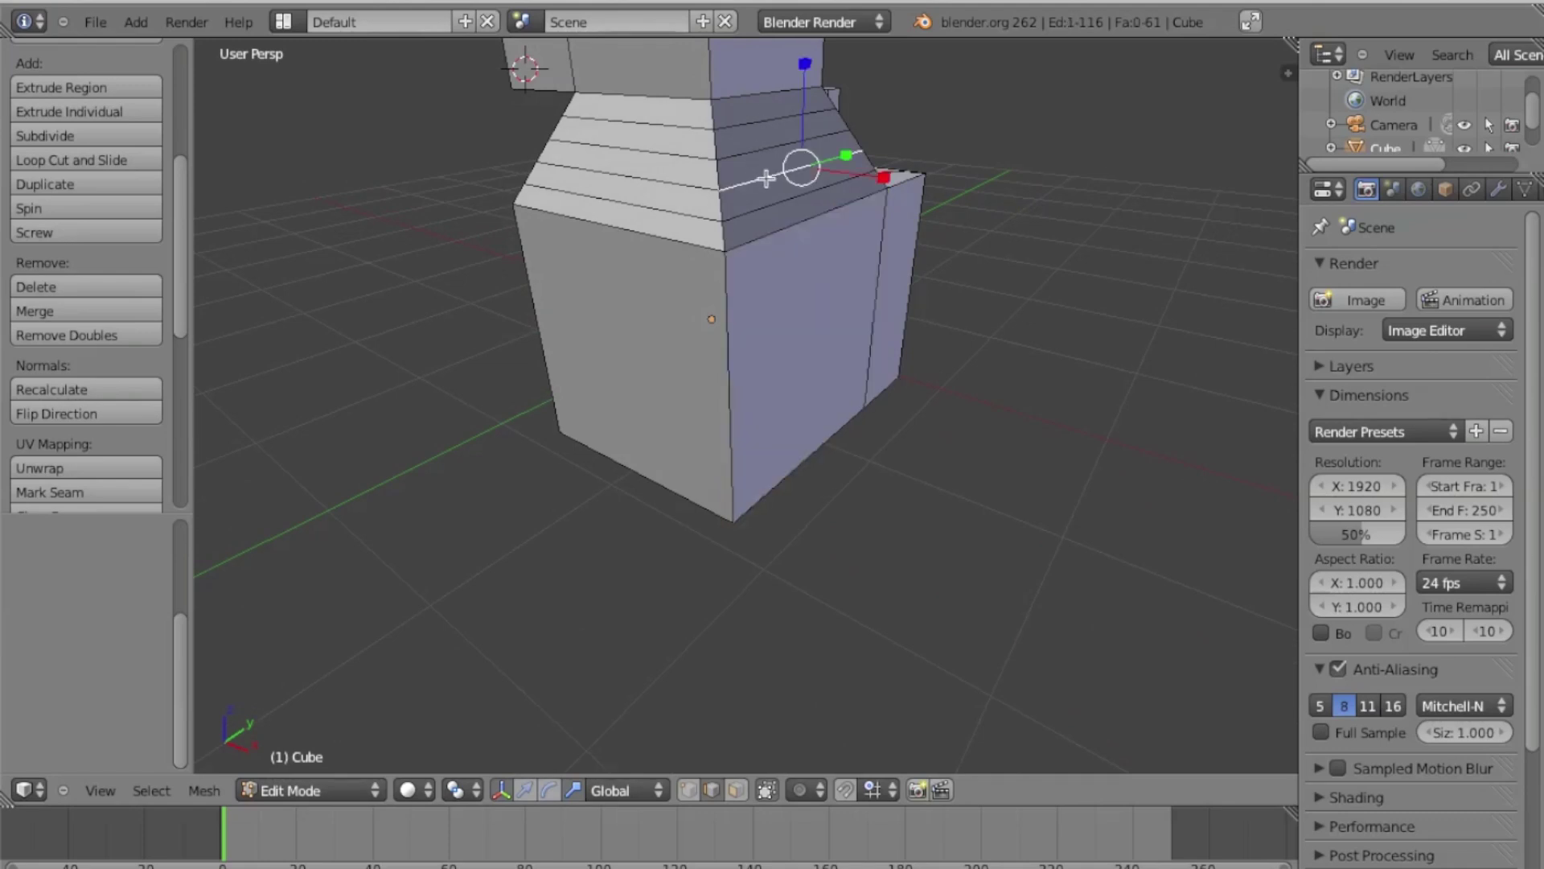
{"action": "key", "text": "KP_4"}
{"action": "key", "text": "KP_4"}
{"action": "key", "text": "x"}
{"action": "left_click", "coordinate": [768, 182]}
{"action": "key", "text": "ctrl+z"}
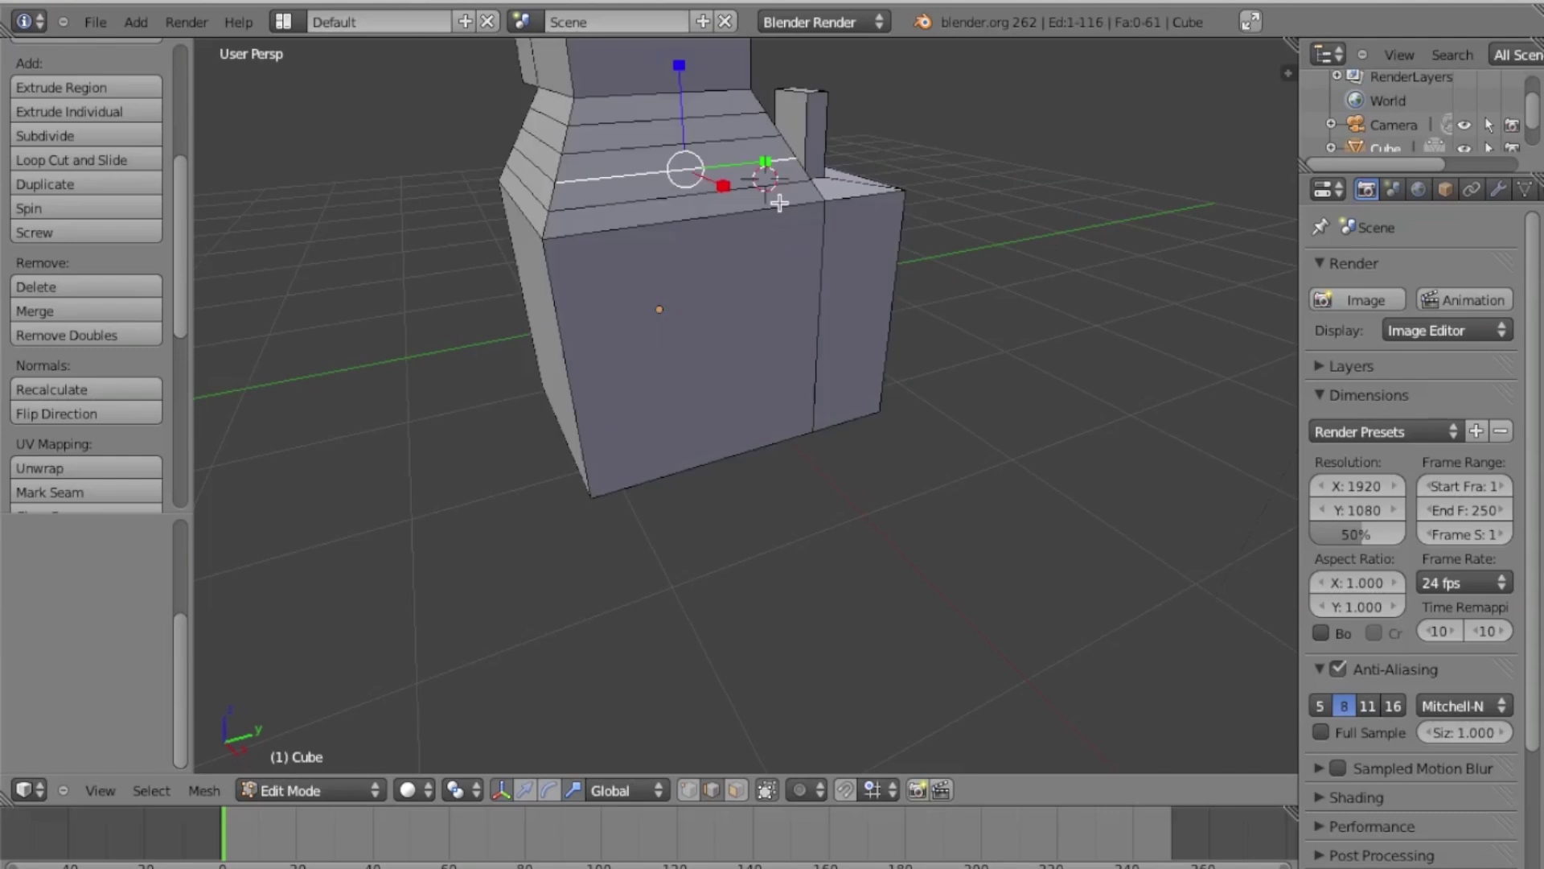
{"action": "key", "text": "x"}
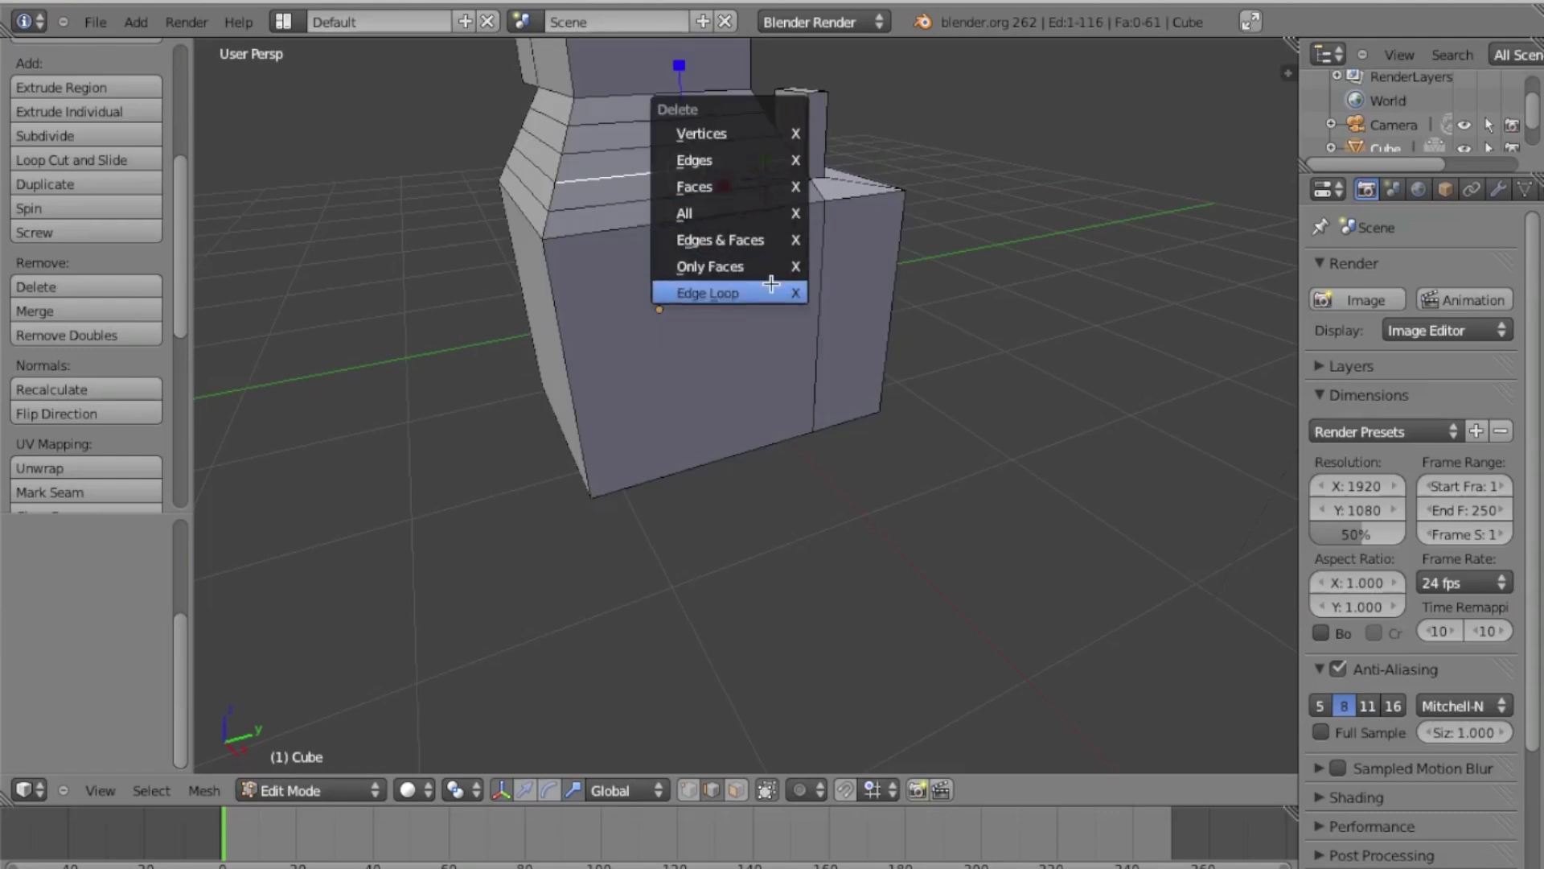
{"action": "key", "text": "x"}
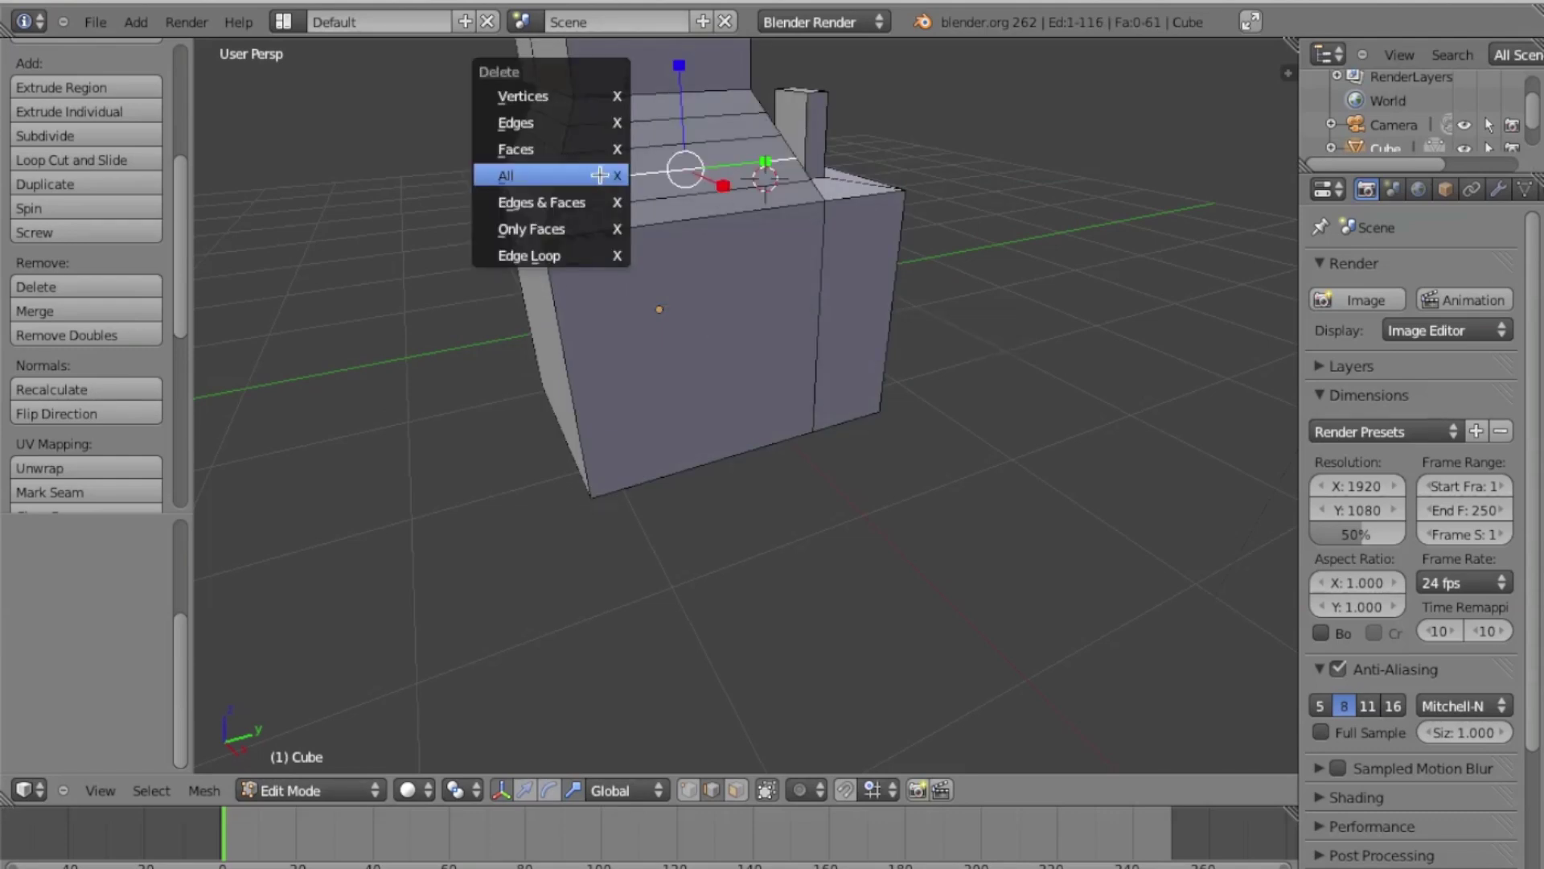
{"action": "left_click", "coordinate": [587, 254]}
Inspect the sloped section around the removed edge loop and undo the edge loop deletion
{"action": "middle_click_drag", "start_coordinate": [753, 208], "coordinate": [753, 208]}
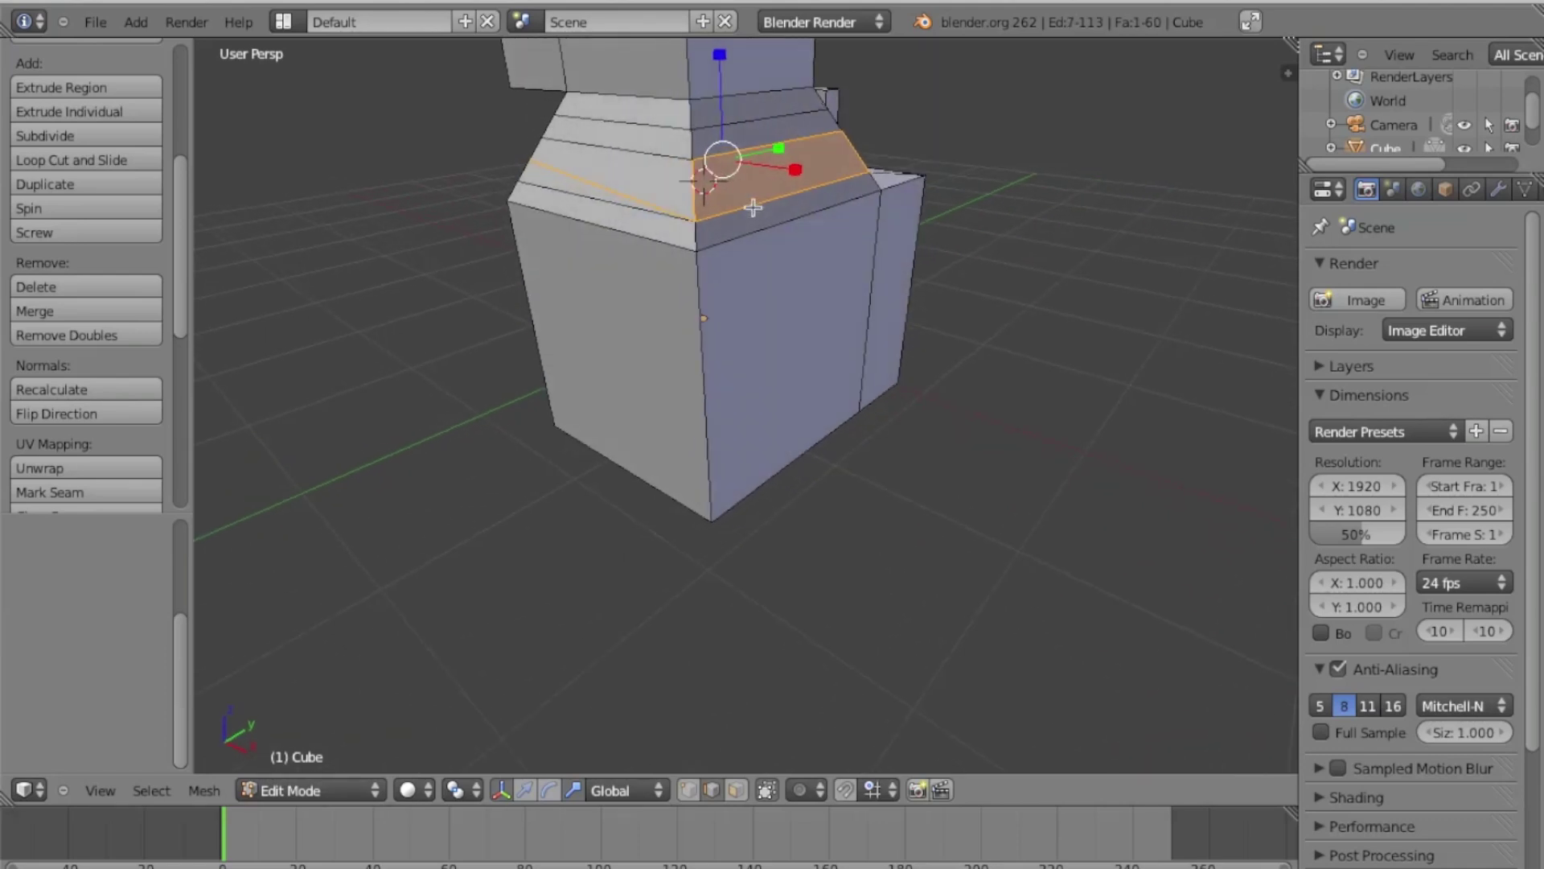
{"action": "scroll", "coordinate": [753, 208], "scroll_direction": "up", "scroll_amount": 5, "text": "shift"}
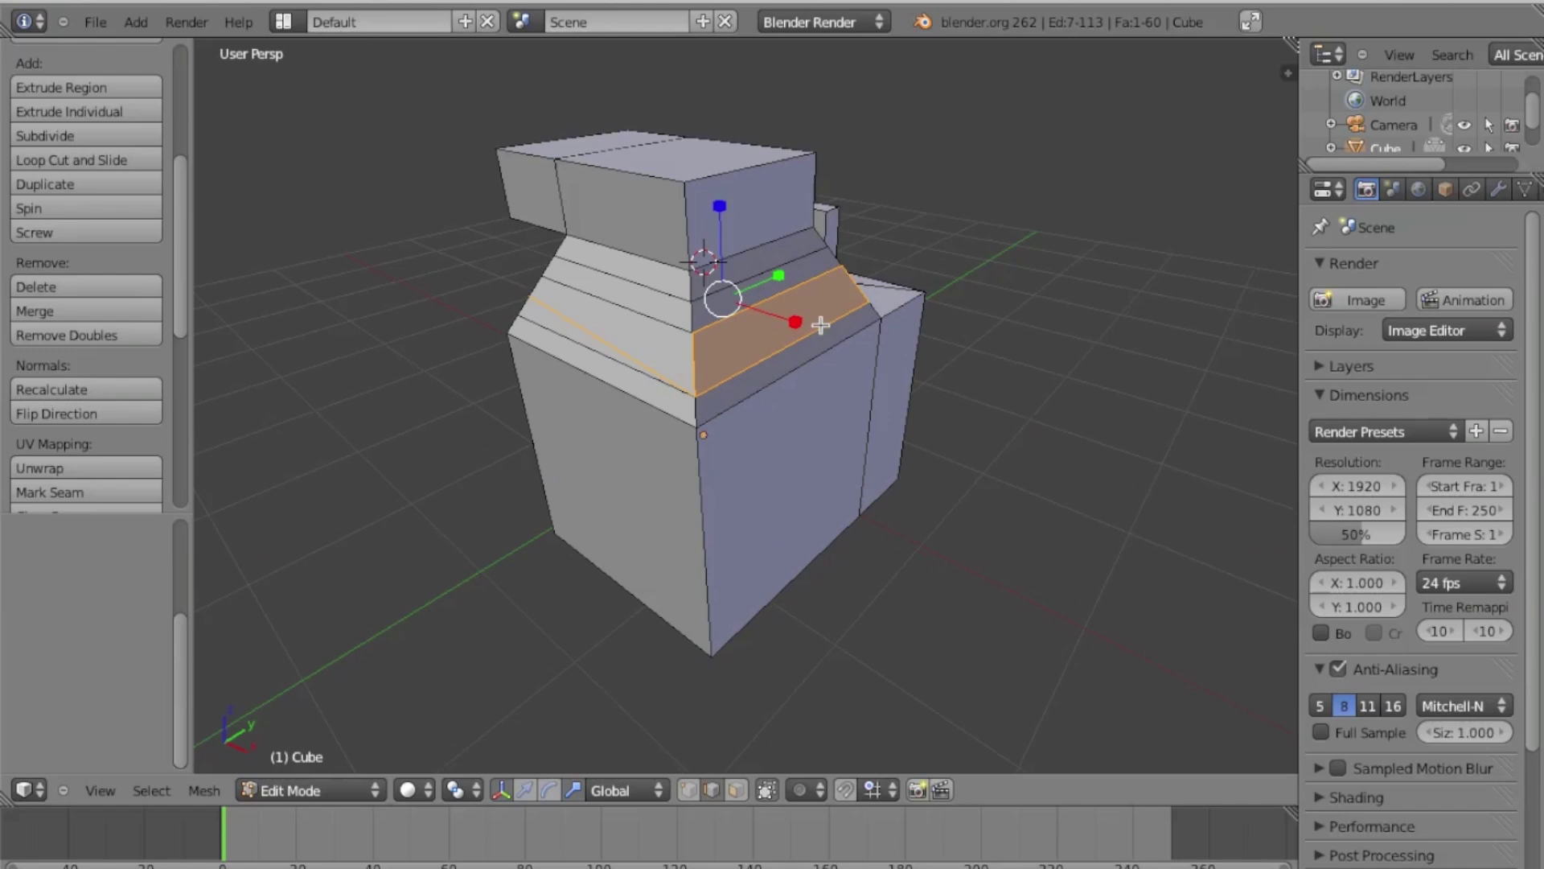
{"action": "scroll", "coordinate": [820, 325], "scroll_direction": "up", "scroll_amount": 3}
{"action": "scroll", "coordinate": [820, 325], "scroll_direction": "up", "scroll_amount": 2}
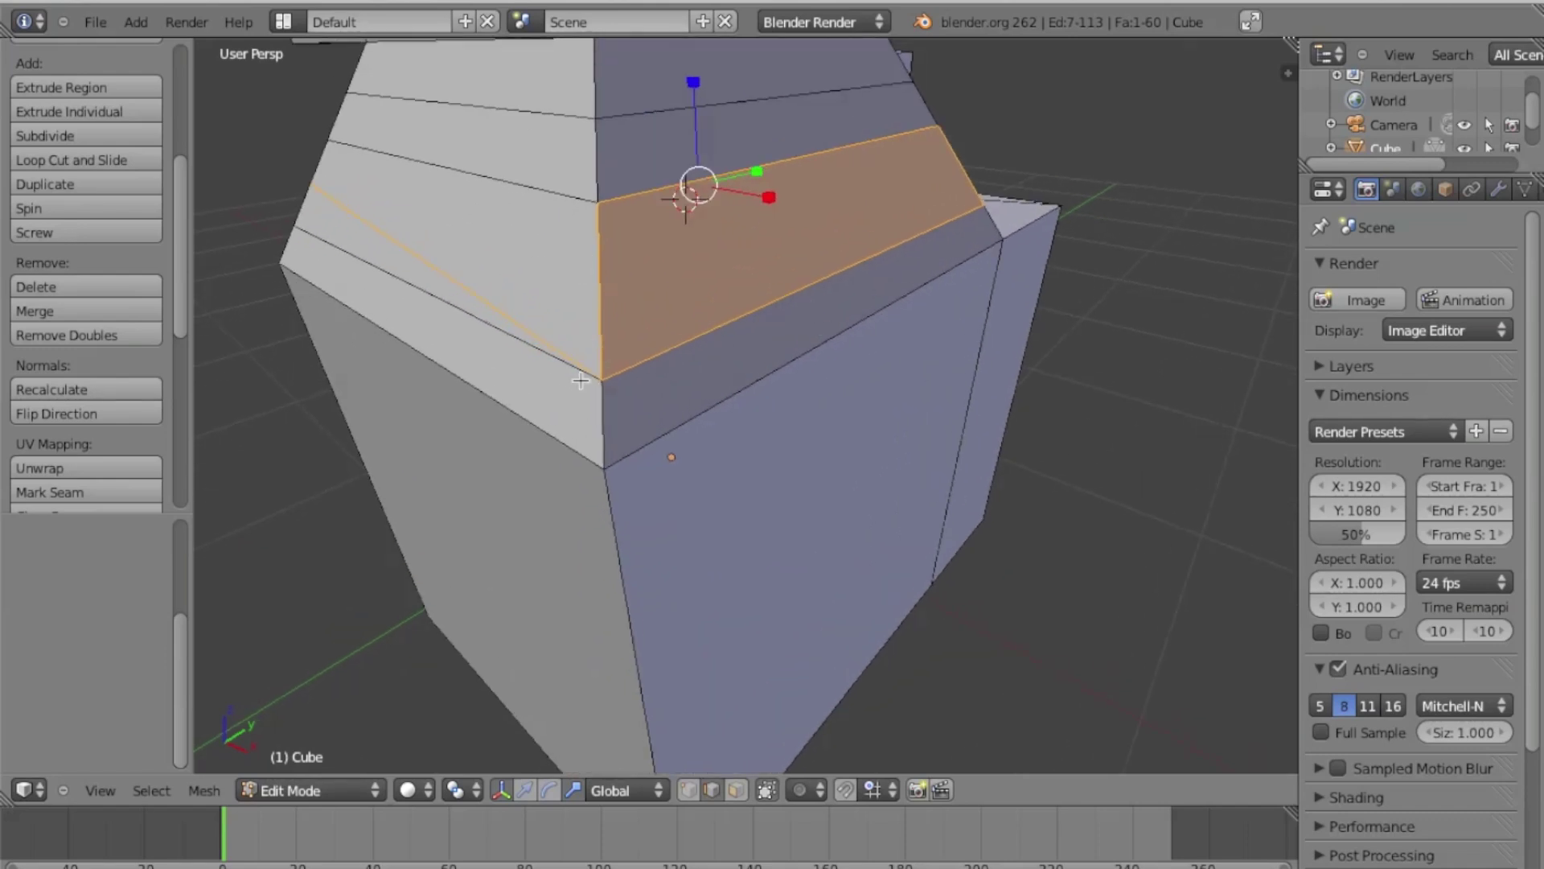
{"action": "middle_click_drag", "start_coordinate": [659, 500], "coordinate": [659, 507]}
{"action": "key", "text": "ctrl+z"}
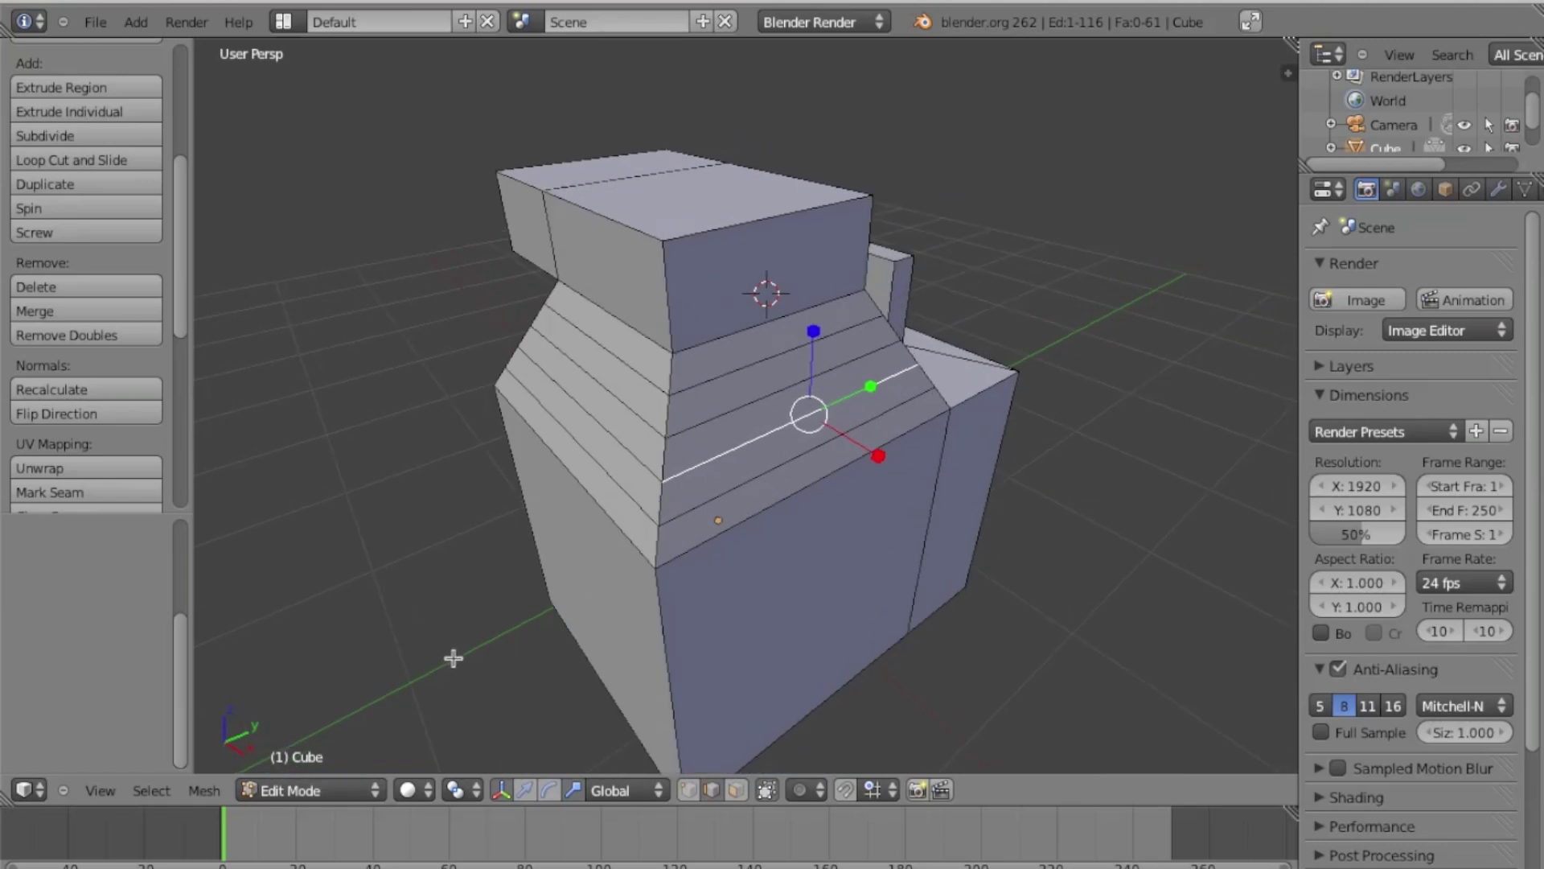
Deselect the whole mesh, switch to Object Mode, and deselect all objects
{"action": "key", "text": "a"}
{"action": "key", "text": "a"}
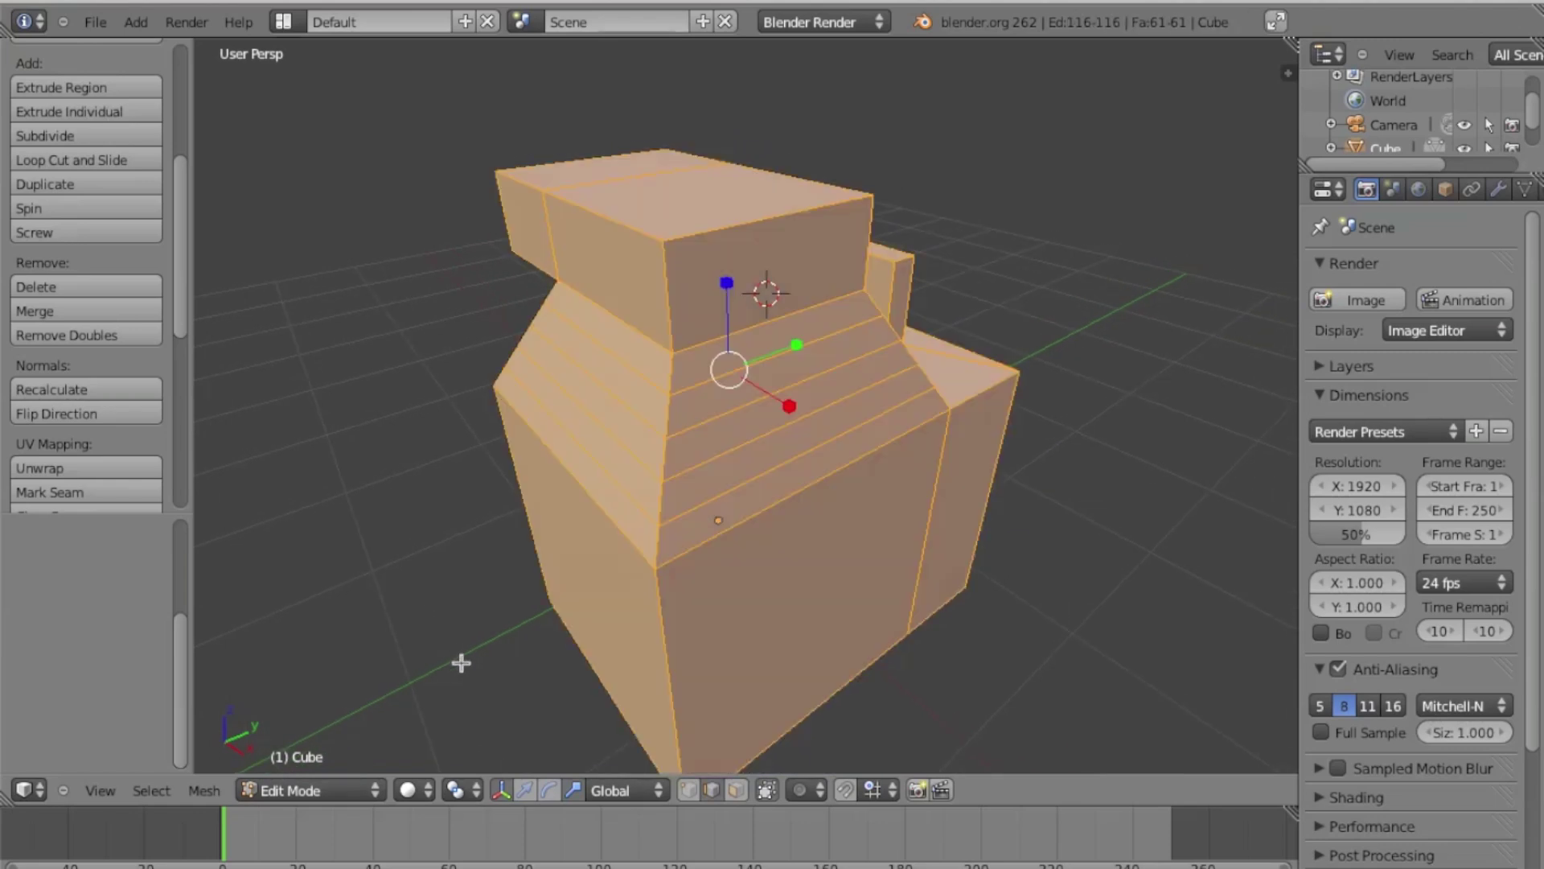
{"action": "key", "text": "a"}
{"action": "left_click", "coordinate": [315, 790]}
{"action": "left_click", "coordinate": [288, 760]}
{"action": "scroll", "coordinate": [561, 590], "scroll_direction": "down", "scroll_amount": 5}
{"action": "scroll", "coordinate": [562, 591], "scroll_direction": "down", "scroll_amount": 3}
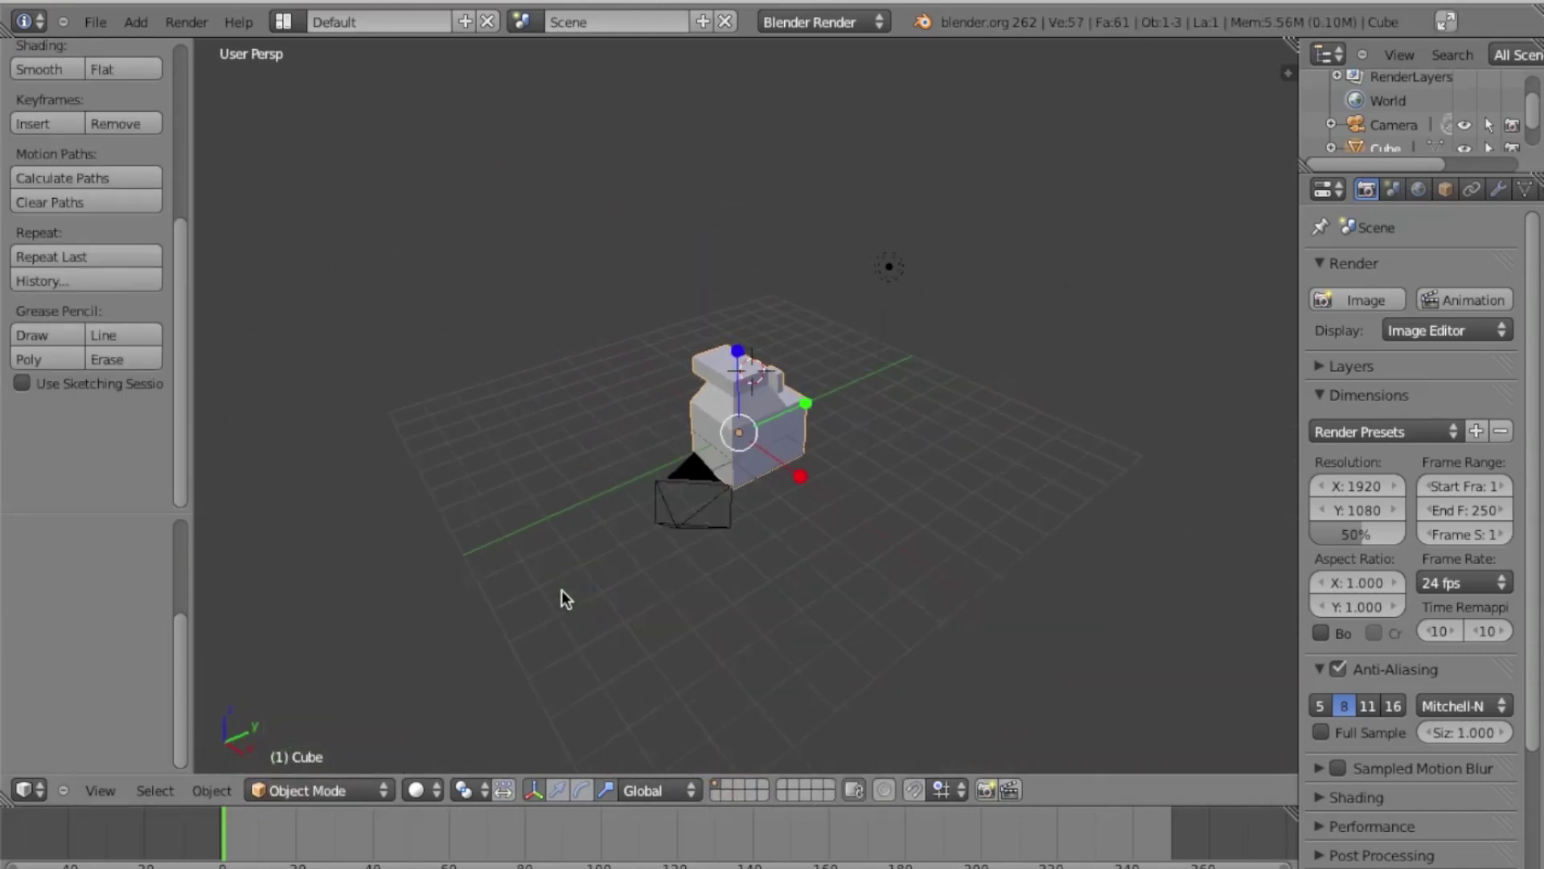
{"action": "key", "text": "a"}
{"action": "key", "text": "a"}
{"action": "key", "text": "a"}
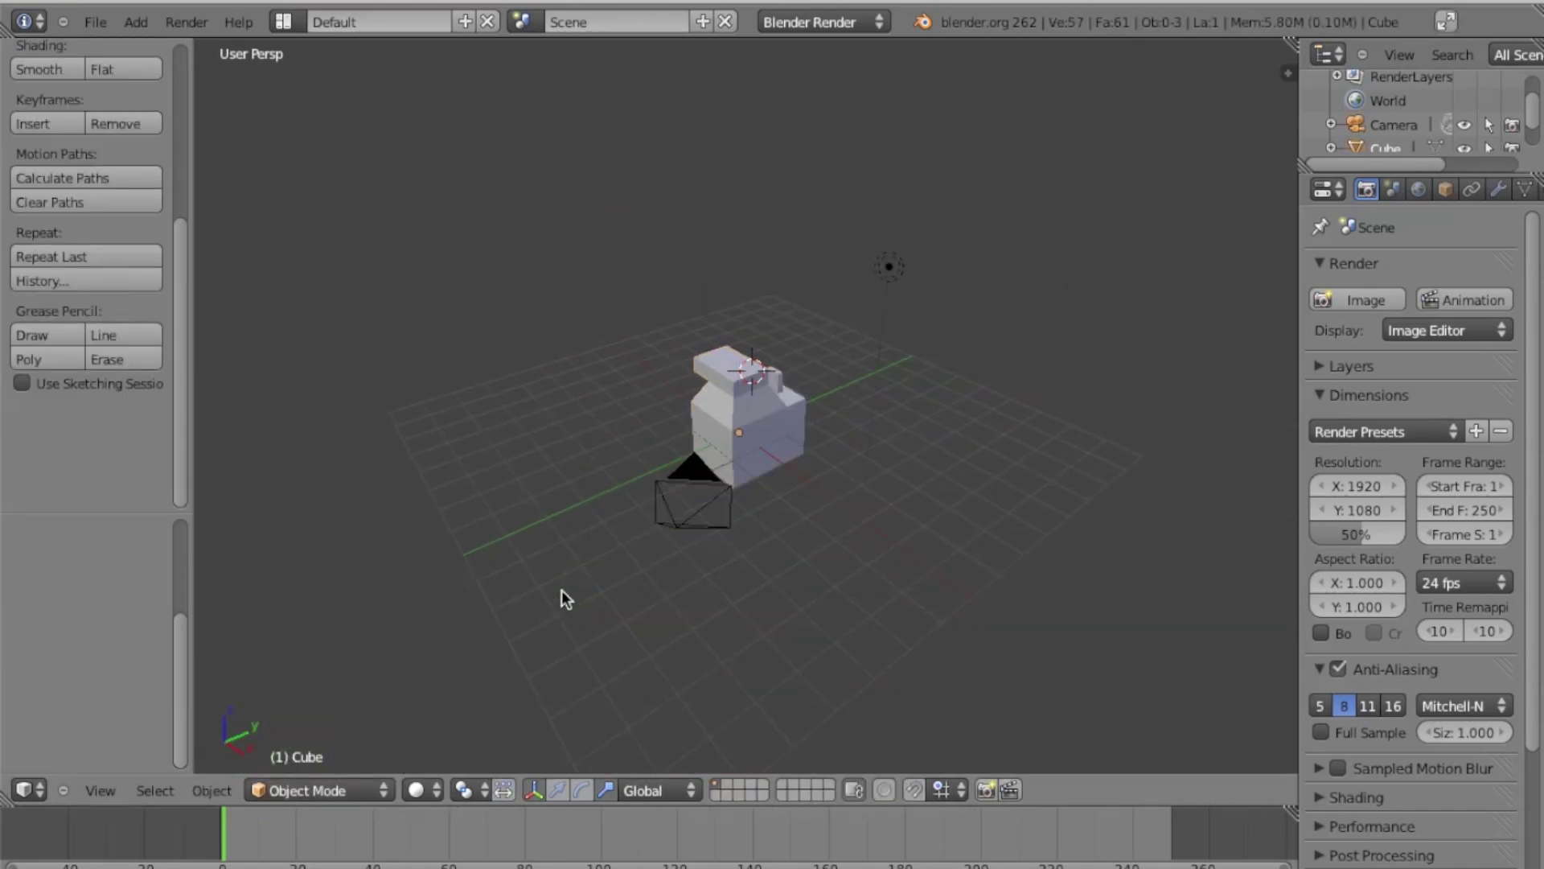
{"action": "scroll", "coordinate": [561, 590], "scroll_direction": "up", "scroll_amount": 6}
{"action": "scroll", "coordinate": [561, 599], "scroll_direction": "down", "scroll_amount": 5}
{"action": "scroll", "coordinate": [562, 599], "scroll_direction": "up", "scroll_amount": 6}
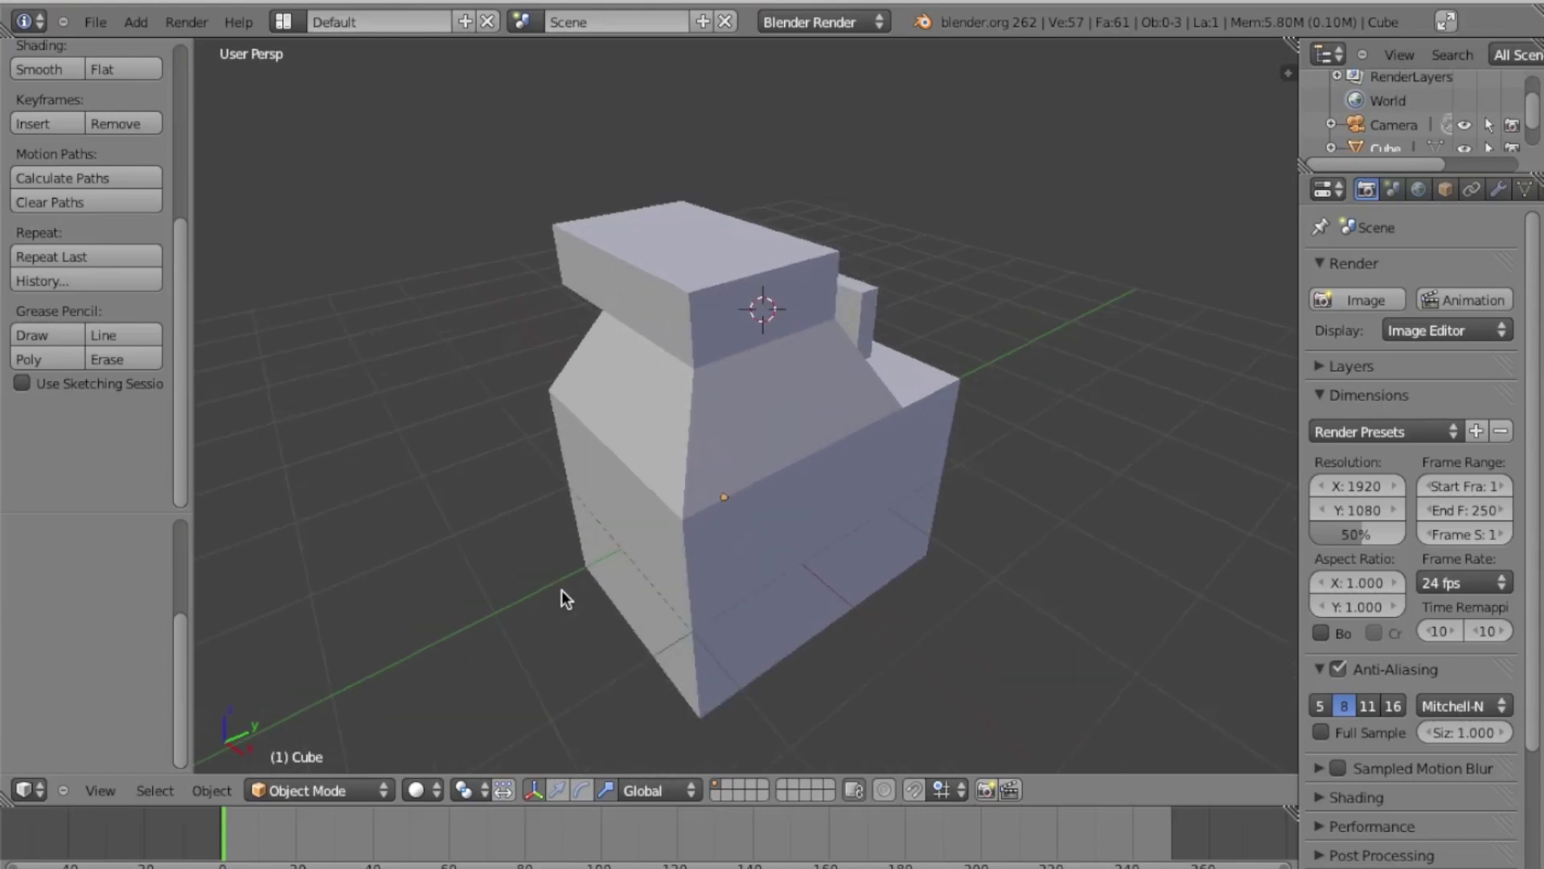
Select the modelled body again and return it to Edit Mode
{"action": "left_click", "coordinate": [345, 796]}
{"action": "right_click", "coordinate": [704, 388]}
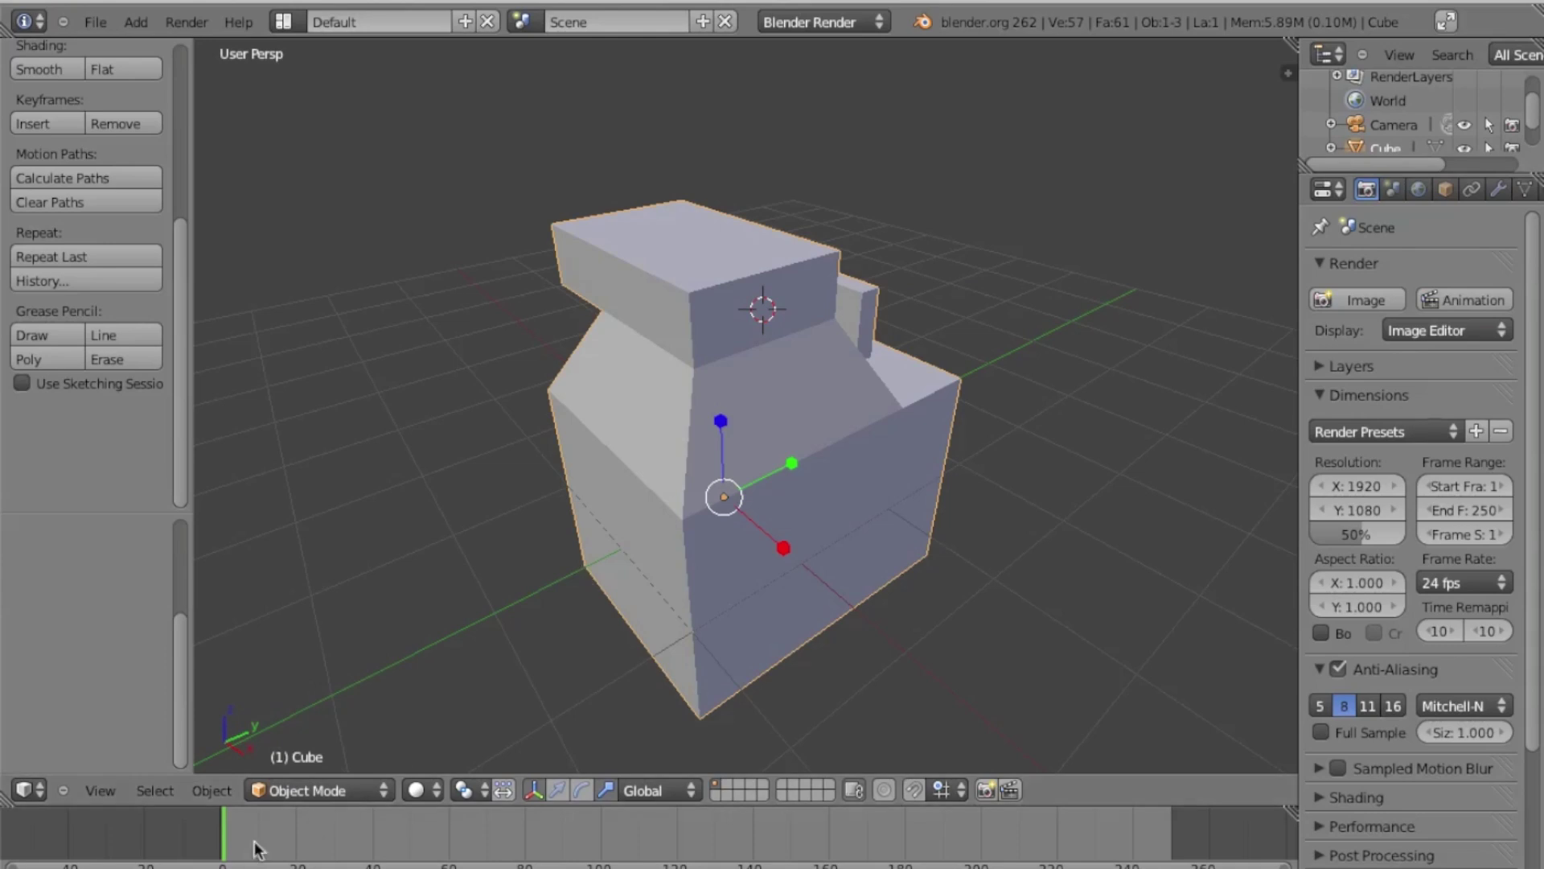
{"action": "left_click", "coordinate": [288, 793]}
{"action": "left_click", "coordinate": [304, 736]}
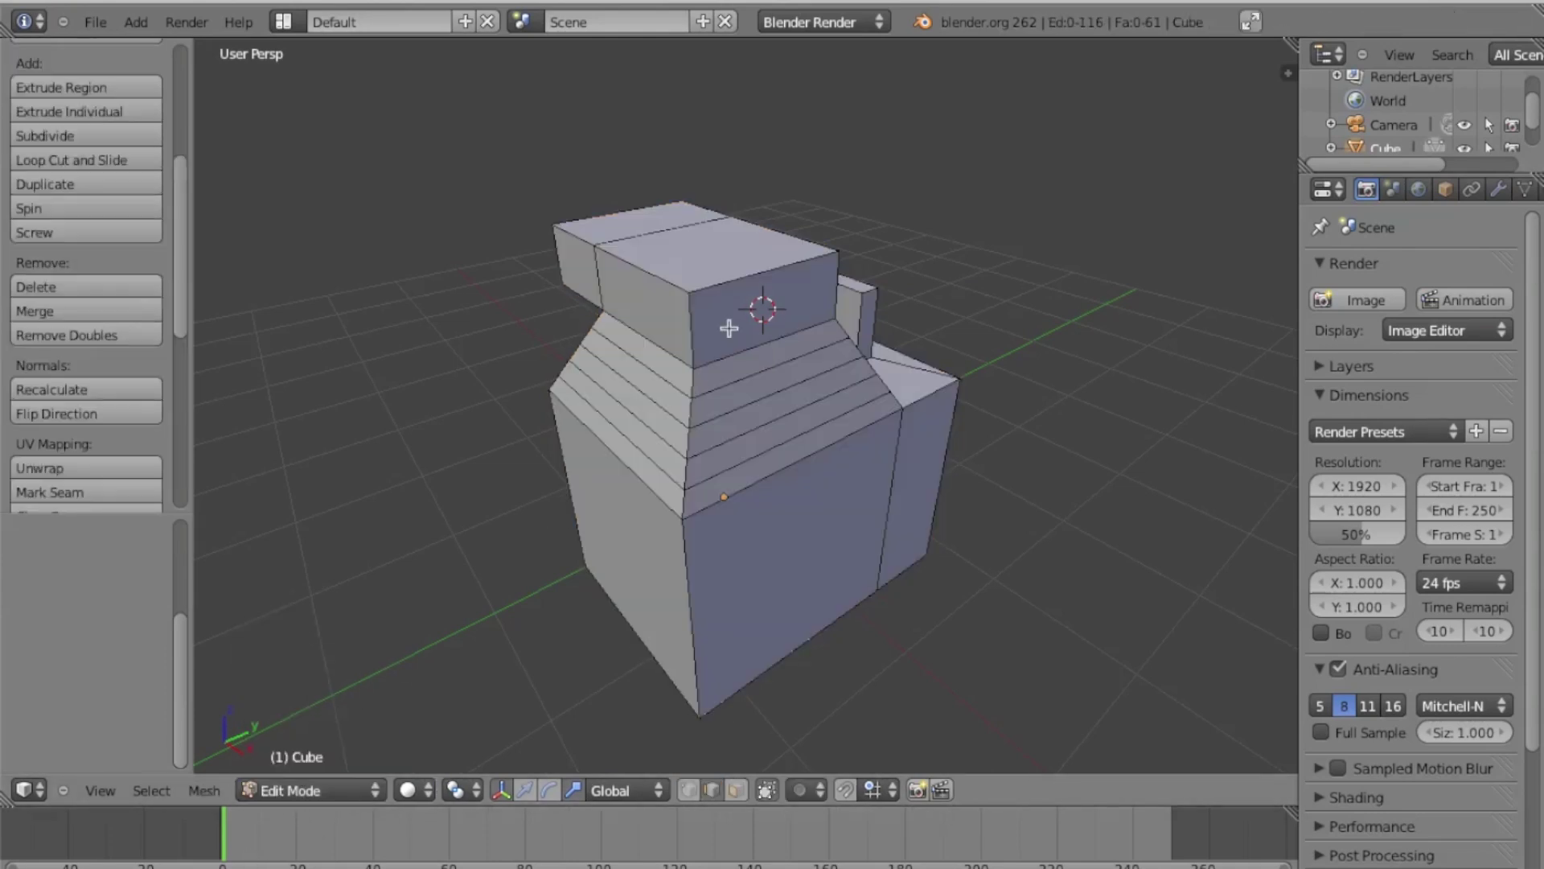
Select the entire mesh and subdivide it once
{"action": "key", "text": "a"}
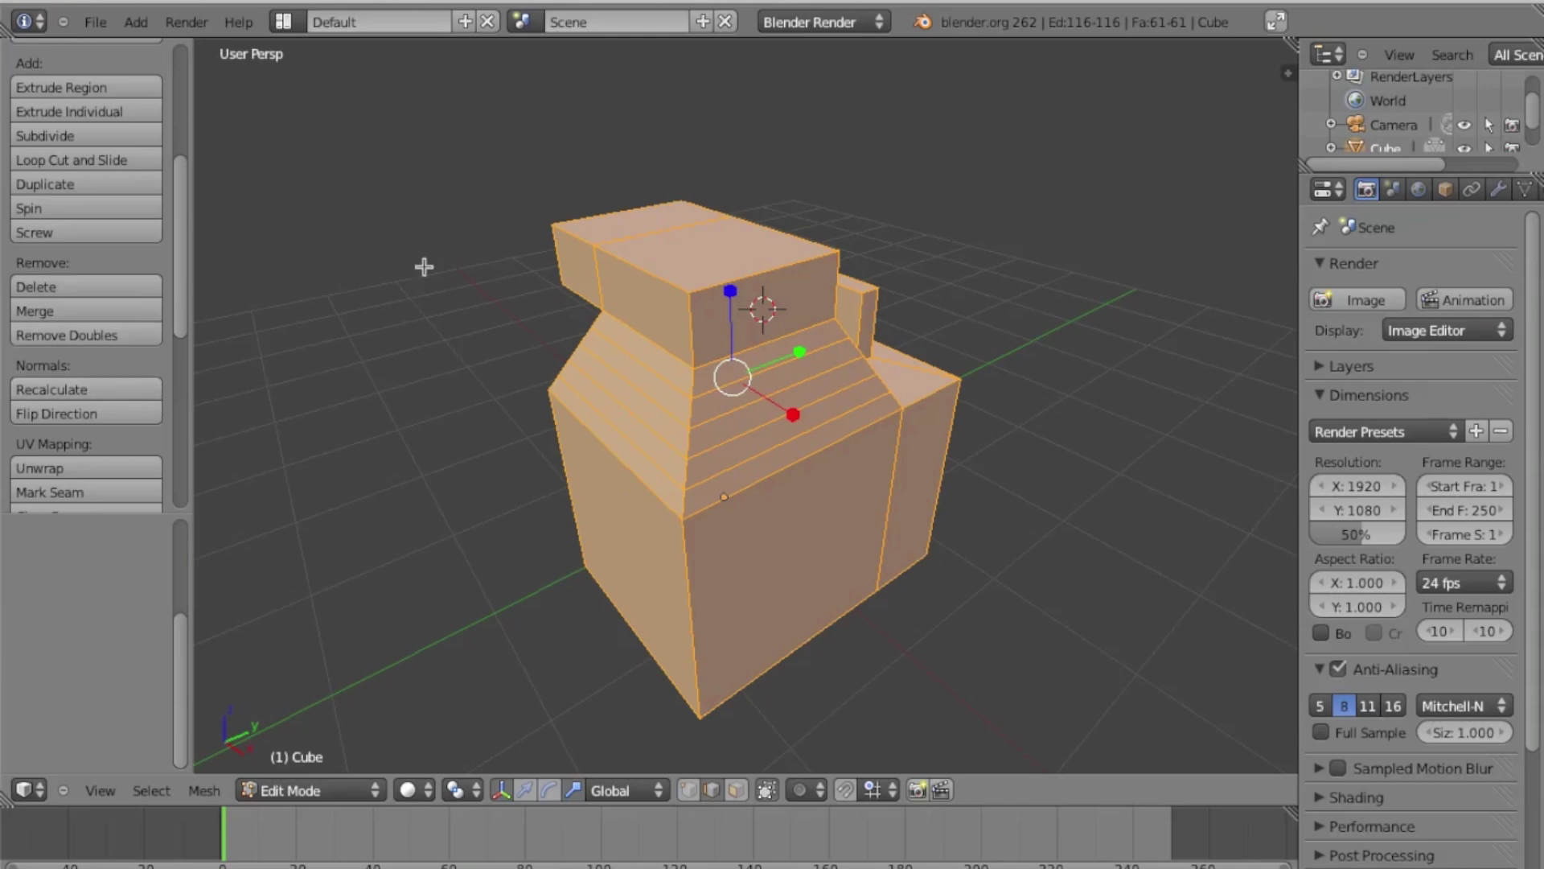
{"action": "key", "text": "w"}
{"action": "left_click", "coordinate": [559, 278]}
{"action": "middle_click_drag", "start_coordinate": [559, 278], "coordinate": [849, 346]}
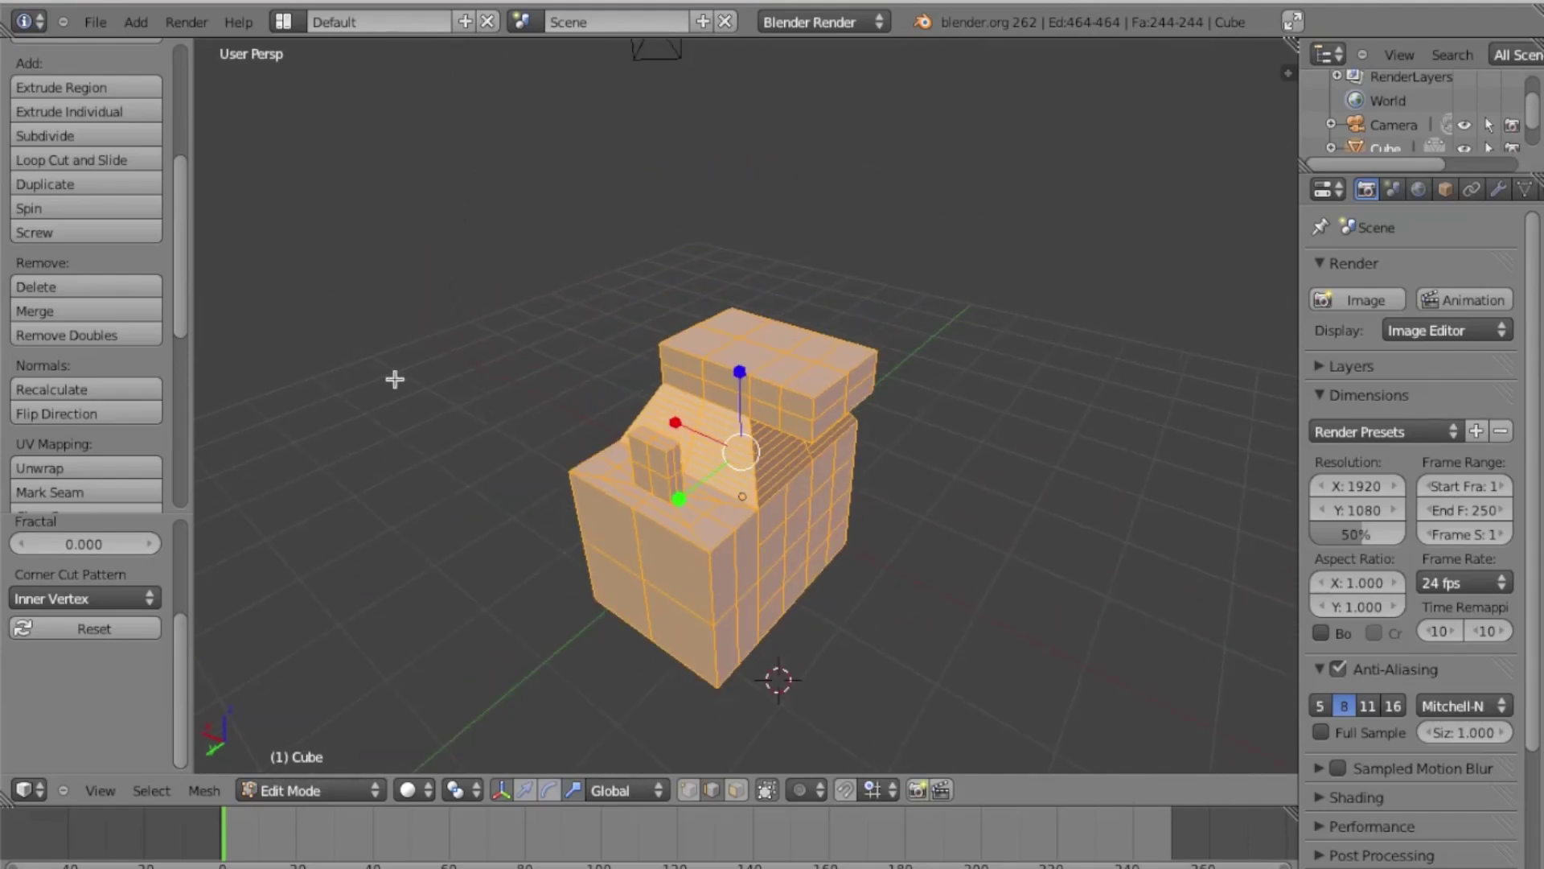
Apply Smooth Vertex four times to the whole subdivided mesh and inspect the rounded shape from several angles
{"action": "left_click_drag", "start_coordinate": [186, 262], "coordinate": [184, 166]}
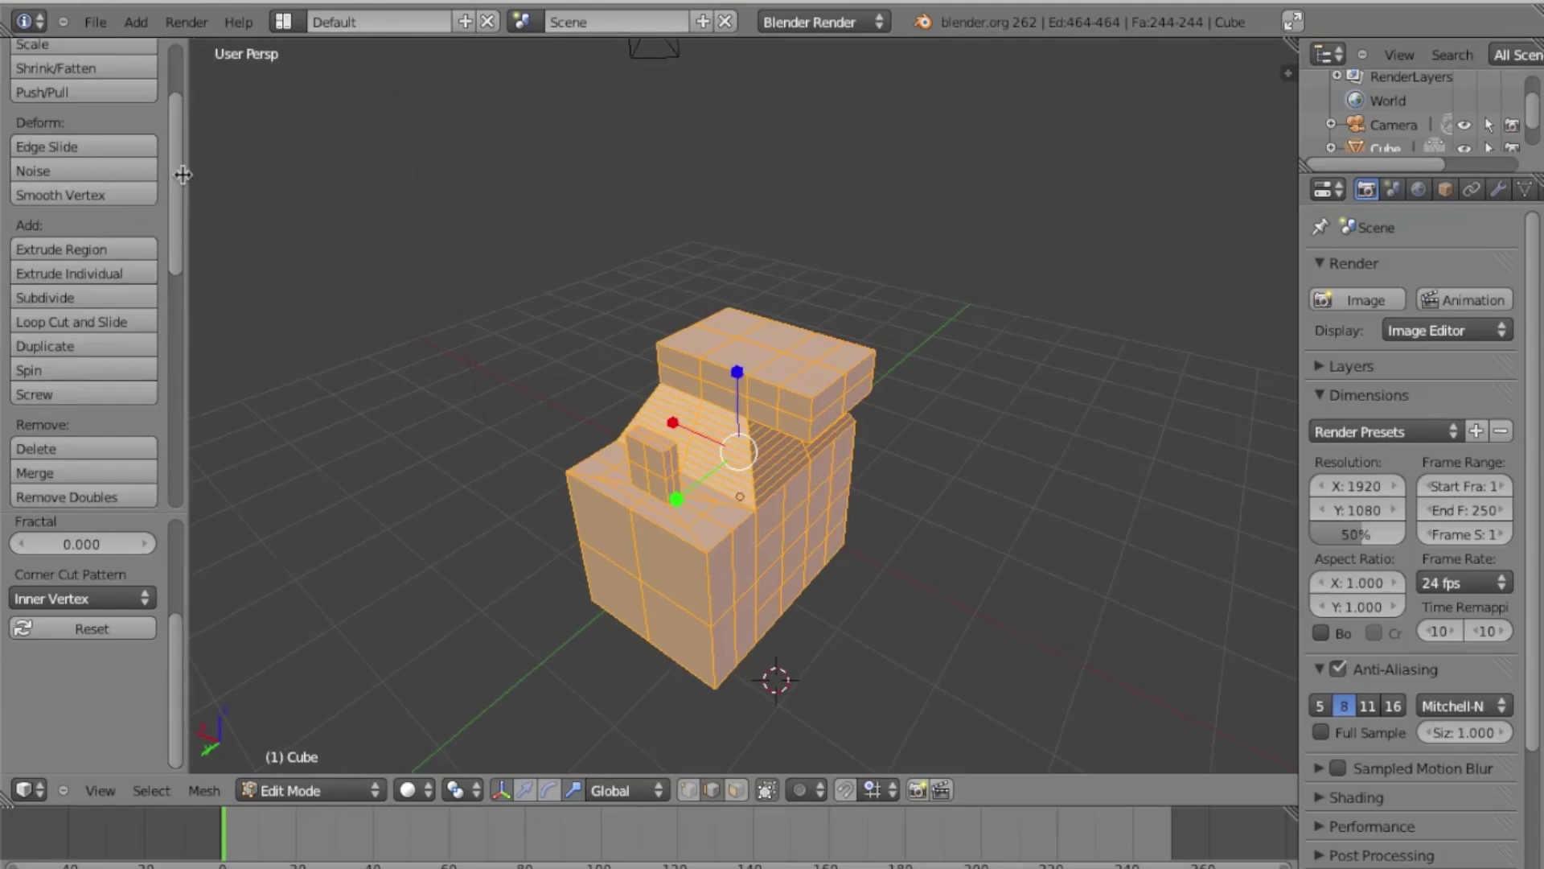
{"action": "left_click", "coordinate": [108, 196]}
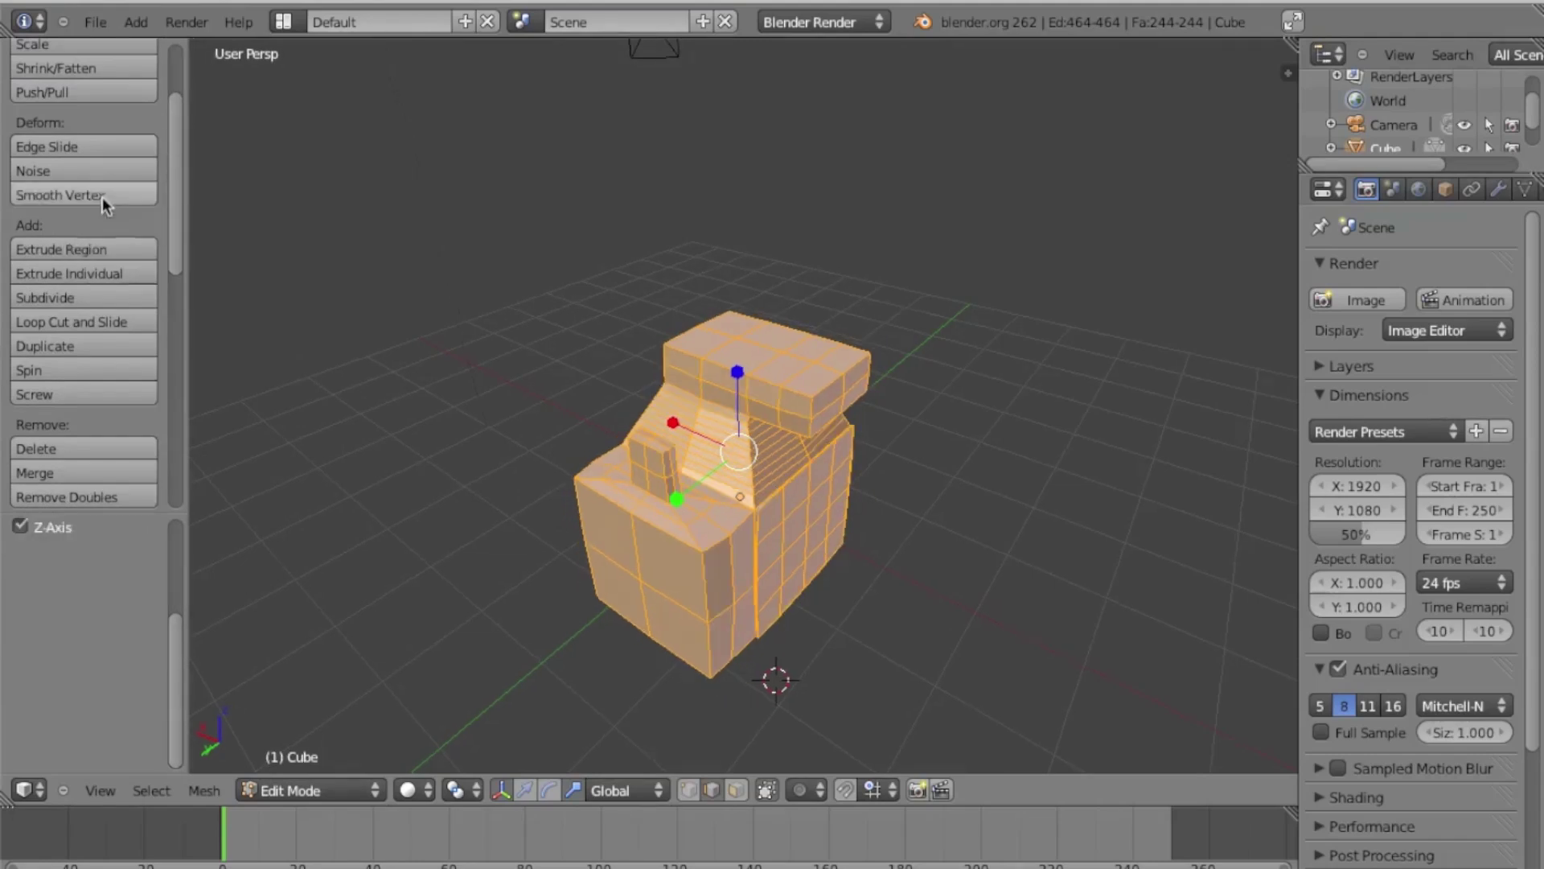
{"action": "left_click", "coordinate": [103, 196]}
{"action": "left_click", "coordinate": [103, 197]}
{"action": "left_click", "coordinate": [103, 196]}
{"action": "middle_click_drag", "start_coordinate": [767, 352], "coordinate": [894, 358]}
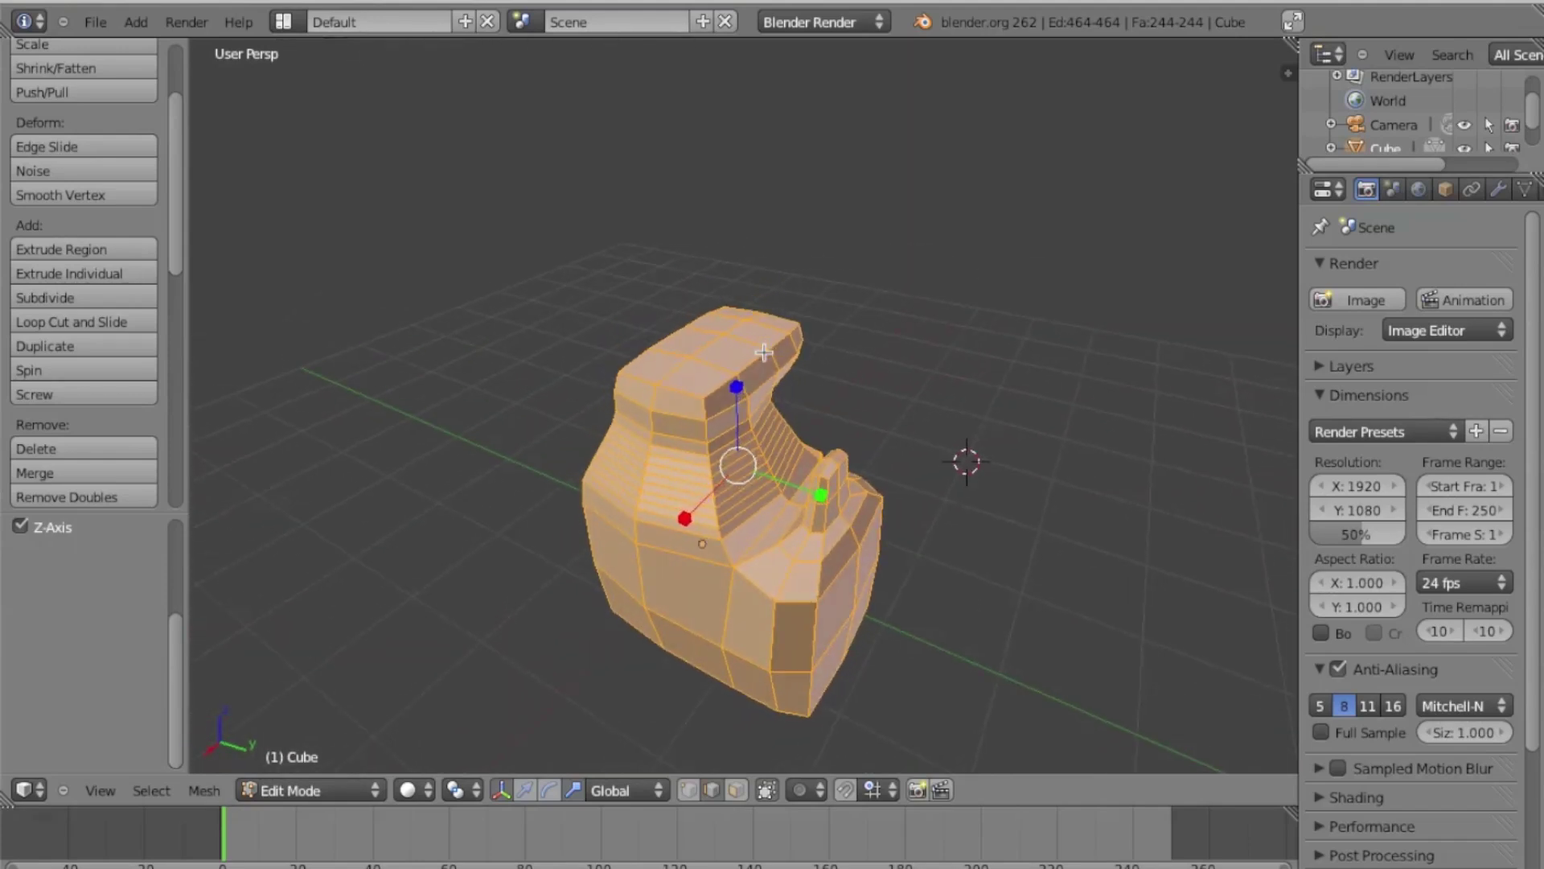
{"action": "scroll", "coordinate": [764, 352], "scroll_direction": "up", "scroll_amount": 4}
{"action": "scroll", "coordinate": [764, 352], "scroll_direction": "down", "scroll_amount": 2}
{"action": "mouse_move", "coordinate": [764, 352]}
{"action": "middle_mouse_down"}
{"action": "mouse_move", "coordinate": [821, 372]}
{"action": "mouse_move", "coordinate": [707, 365]}
{"action": "mouse_move", "coordinate": [844, 356]}
{"action": "mouse_move", "coordinate": [764, 352]}
{"action": "middle_mouse_up"}
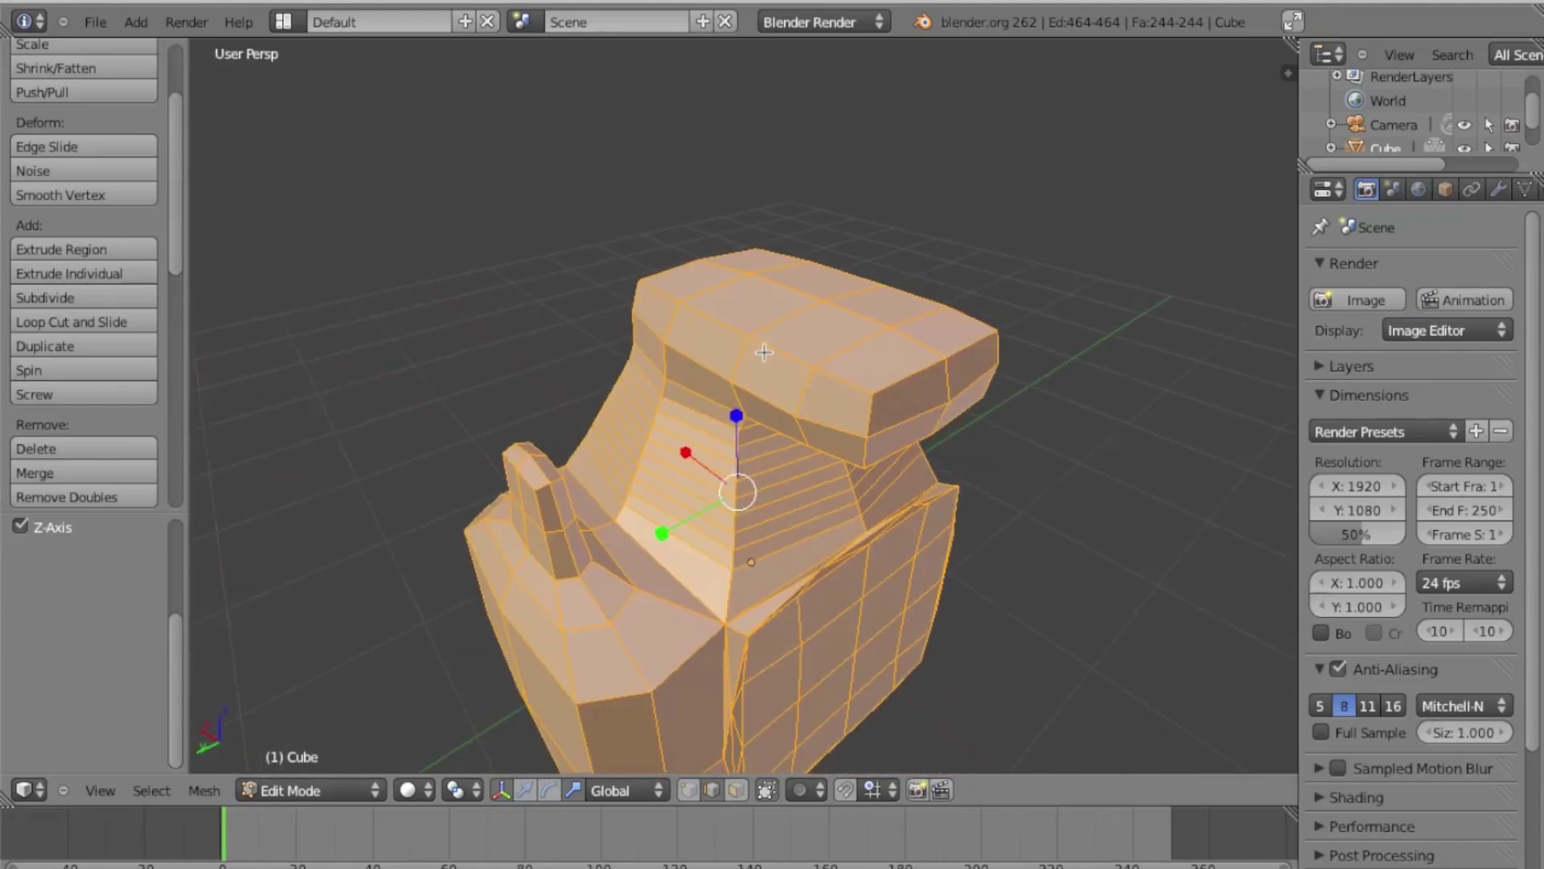
Apply smooth shading to the whole mesh and switch to Object Mode
{"action": "mouse_move", "coordinate": [176, 214]}
{"action": "left_mouse_down"}
{"action": "mouse_move", "coordinate": [172, 354]}
{"action": "mouse_move", "coordinate": [138, 440]}
{"action": "left_mouse_up"}
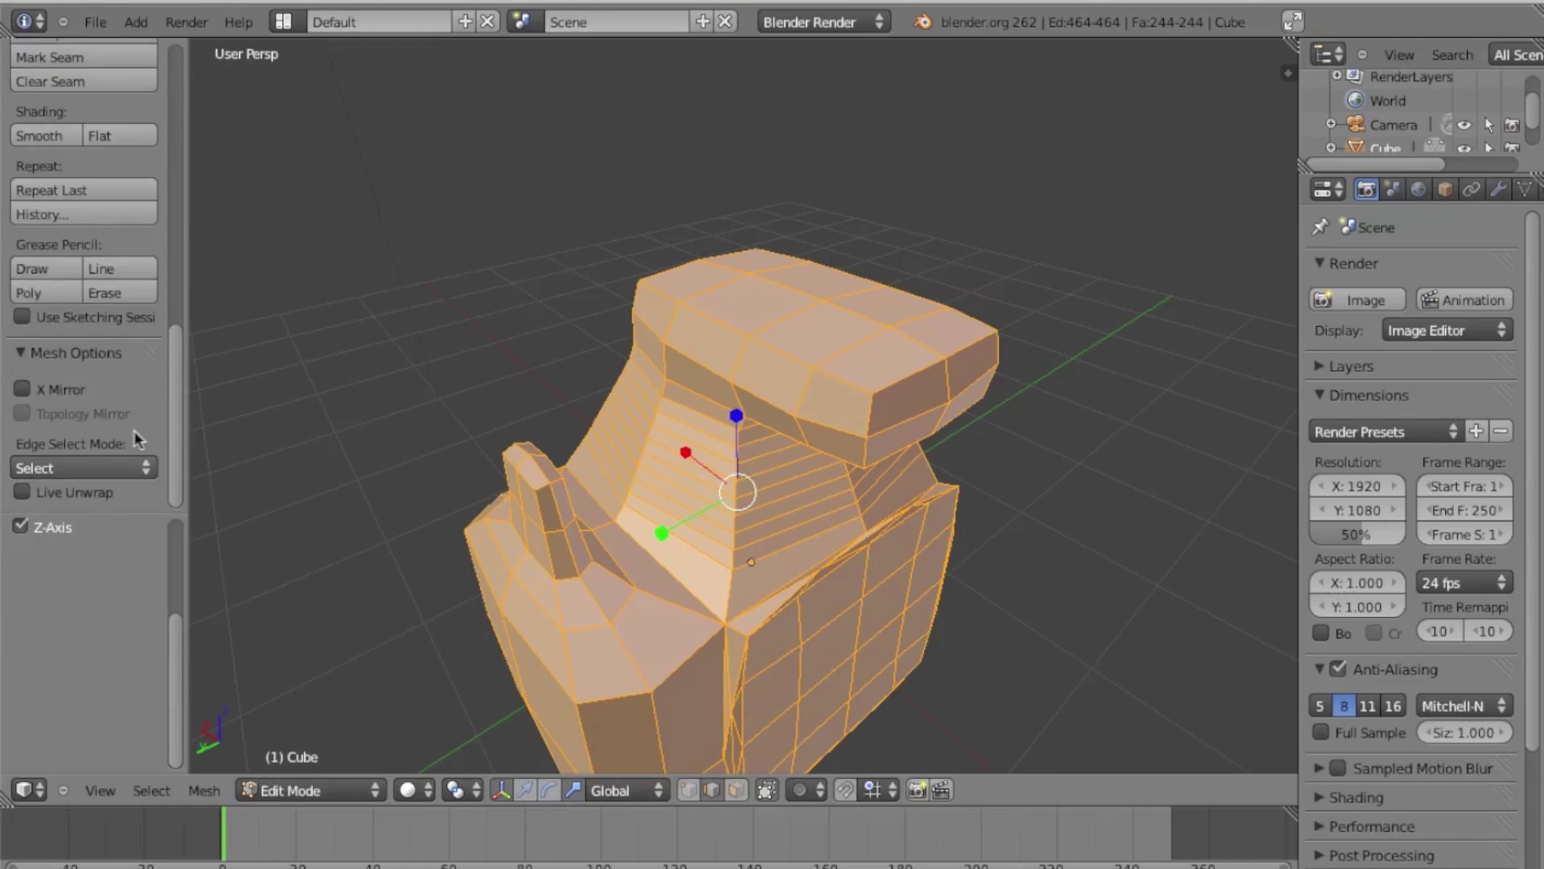
{"action": "left_click", "coordinate": [36, 135]}
{"action": "middle_click_drag", "start_coordinate": [869, 225], "coordinate": [917, 225]}
{"action": "left_click", "coordinate": [325, 789]}
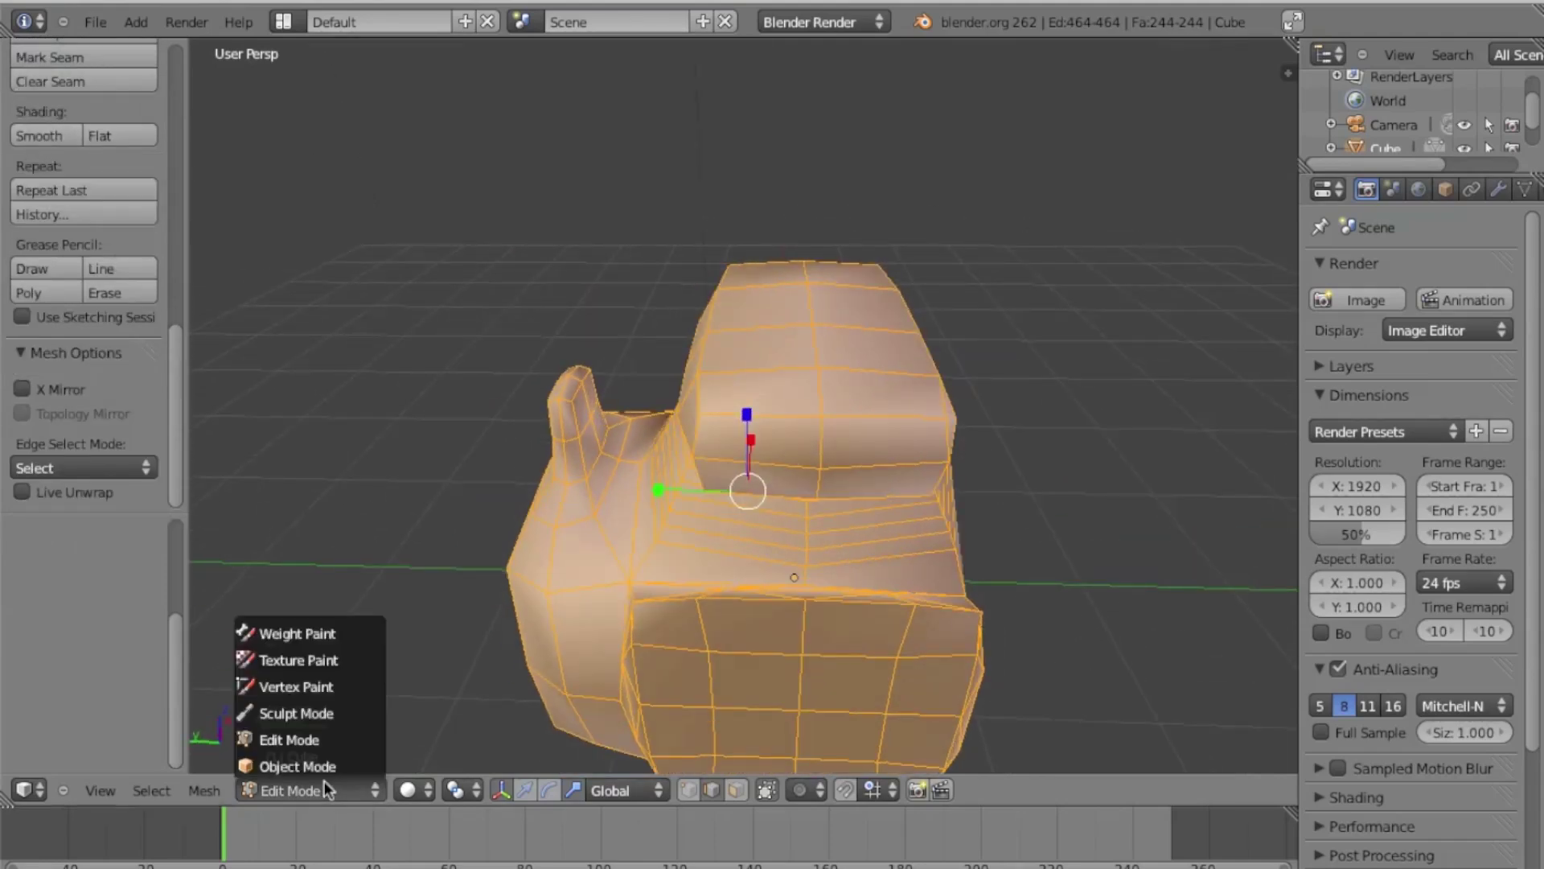
{"action": "left_click", "coordinate": [321, 765]}
Examine the smooth-shaded body from several sides and distances
{"action": "scroll", "coordinate": [633, 407], "scroll_direction": "right", "scroll_amount": 5}
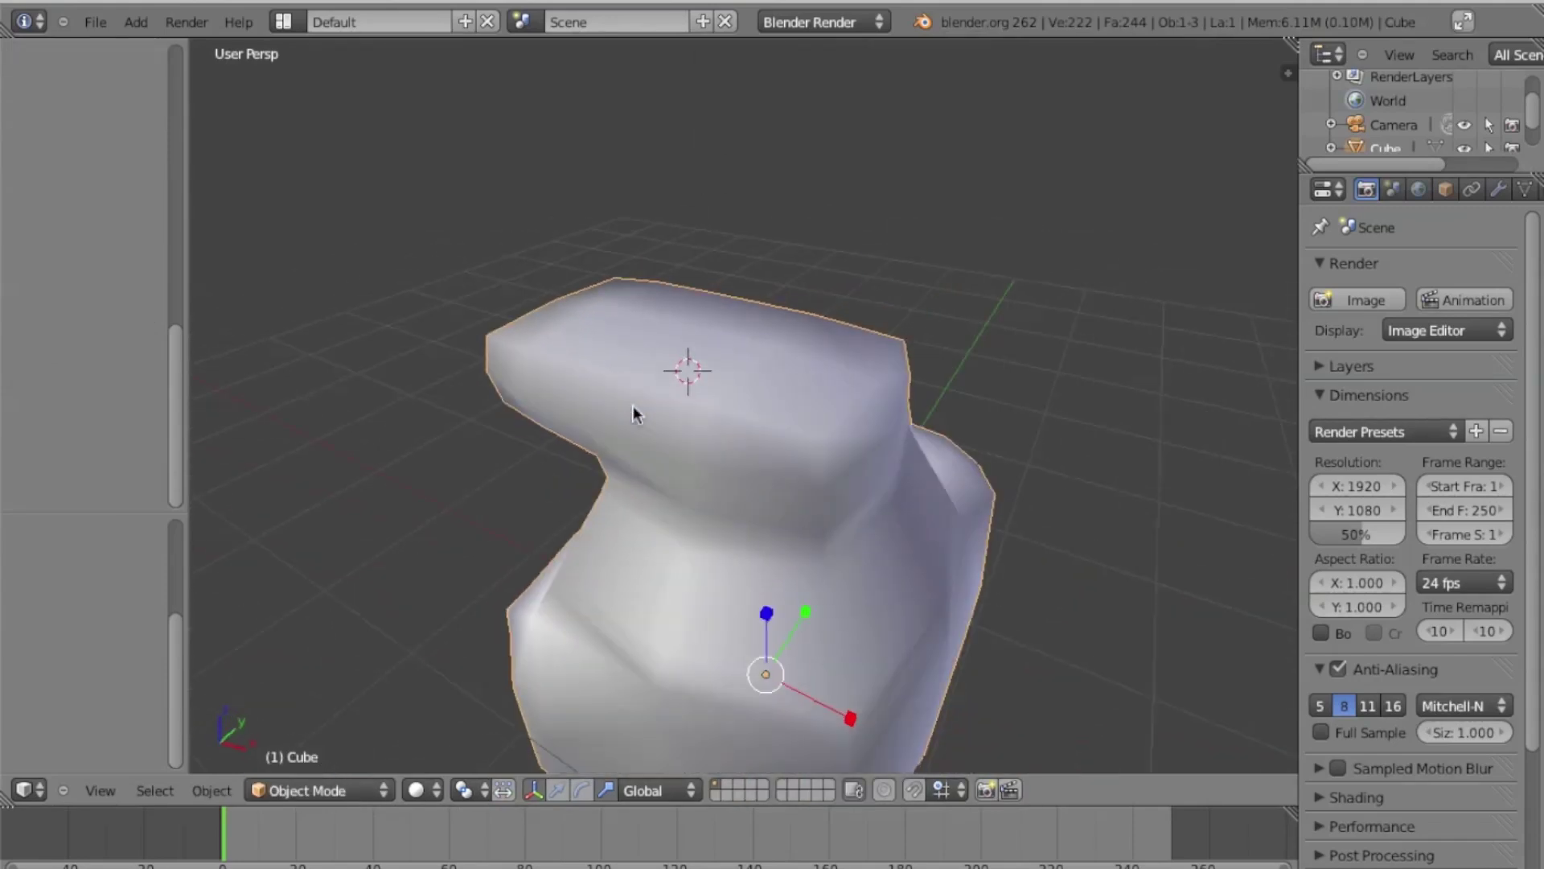
{"action": "scroll", "coordinate": [634, 407], "scroll_direction": "down", "scroll_amount": 4}
{"action": "scroll", "coordinate": [632, 428], "scroll_direction": "left", "scroll_amount": 10}
{"action": "key", "text": "KP_4"}
{"action": "key", "text": "KP_4"}
{"action": "key", "text": "KP_4"}
{"action": "key", "text": "KP_4"}
{"action": "key", "text": "KP_4"}
{"action": "key", "text": "KP_4"}
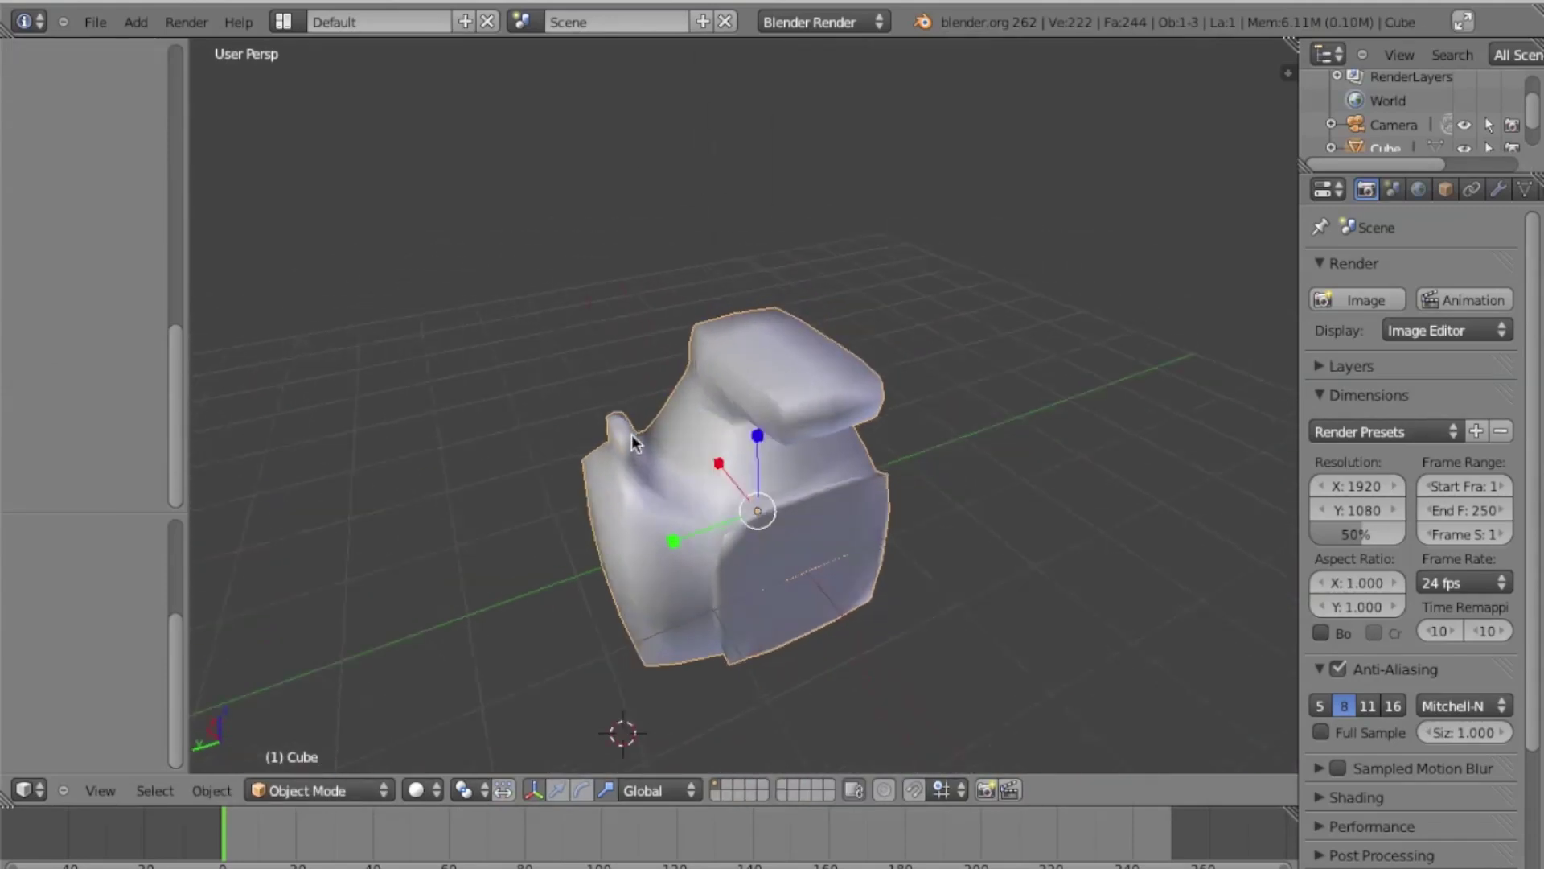
{"action": "scroll", "coordinate": [631, 434], "scroll_direction": "left", "scroll_amount": 10}
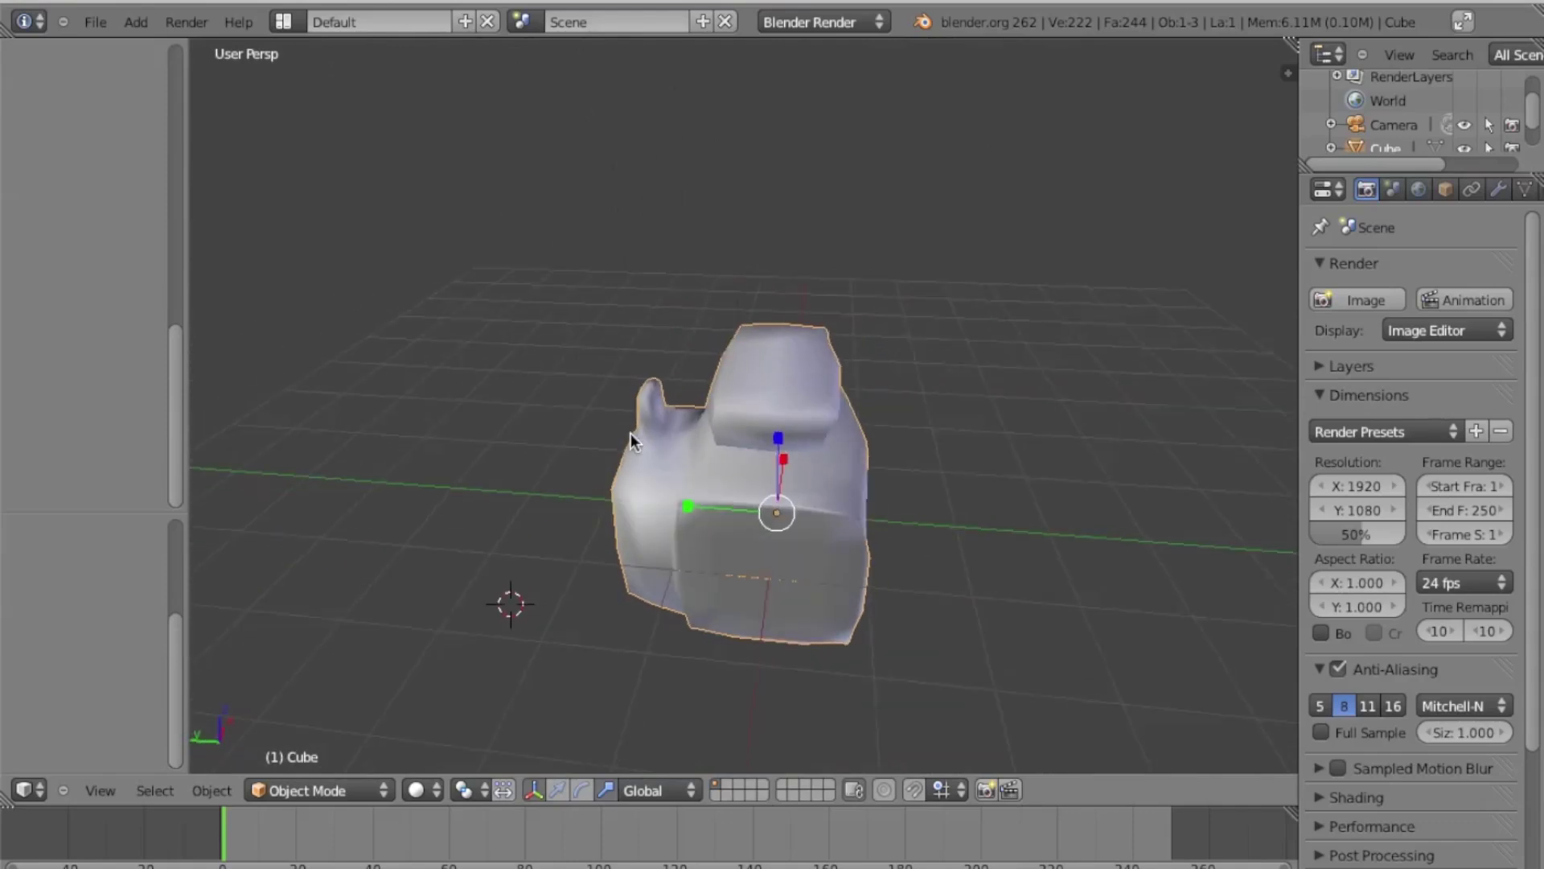
{"action": "scroll", "coordinate": [631, 433], "scroll_direction": "right", "scroll_amount": 4}
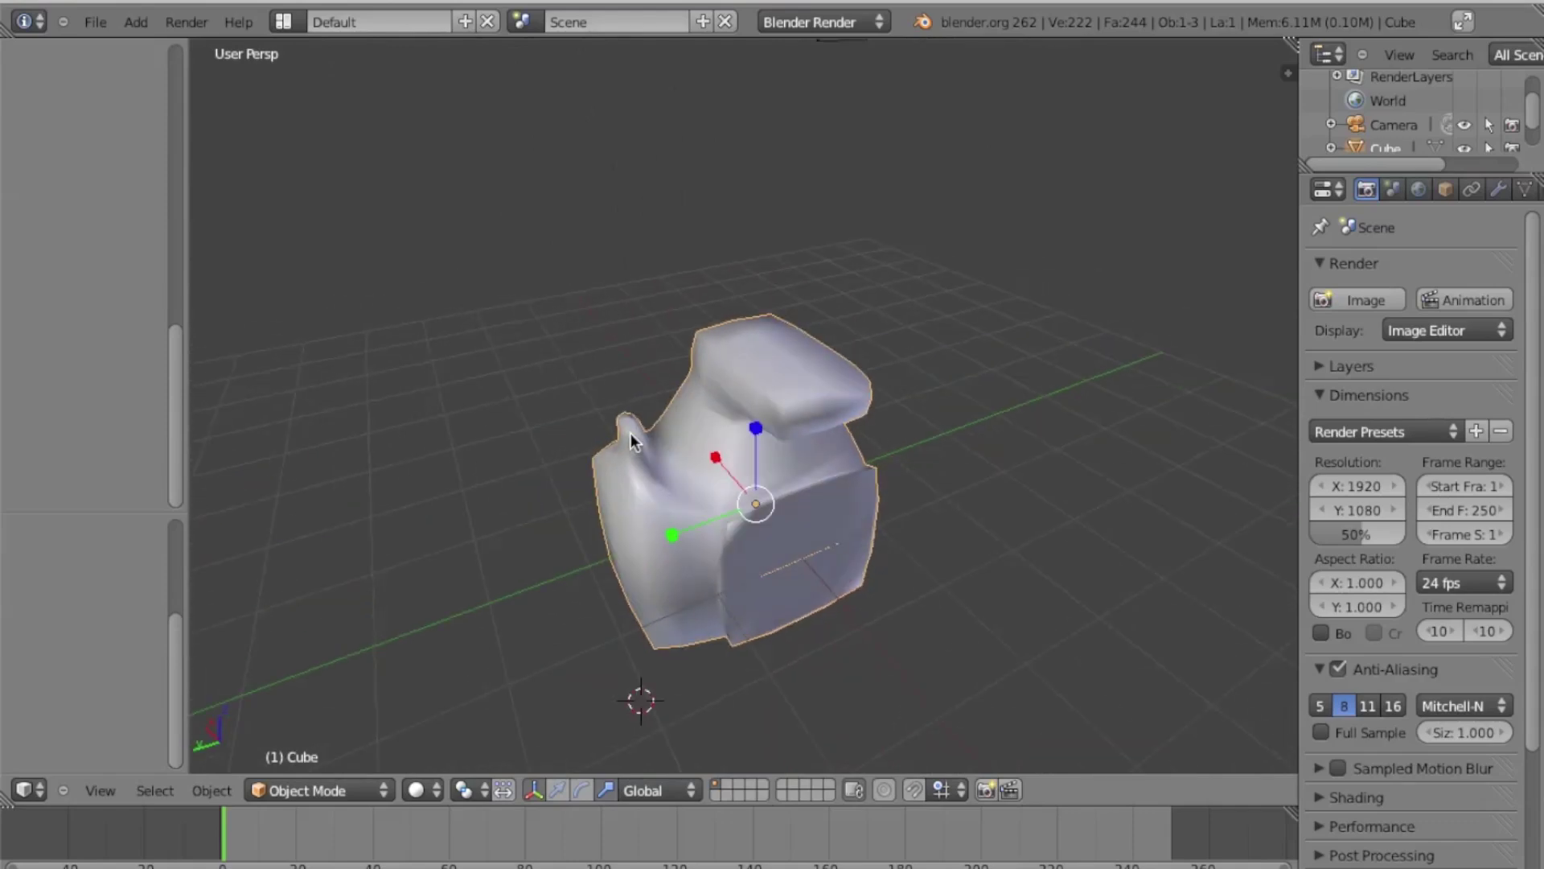
Delete the modelled body and add a new cube mesh at the 3D cursor
{"action": "key", "text": "x"}
{"action": "left_click", "coordinate": [745, 424]}
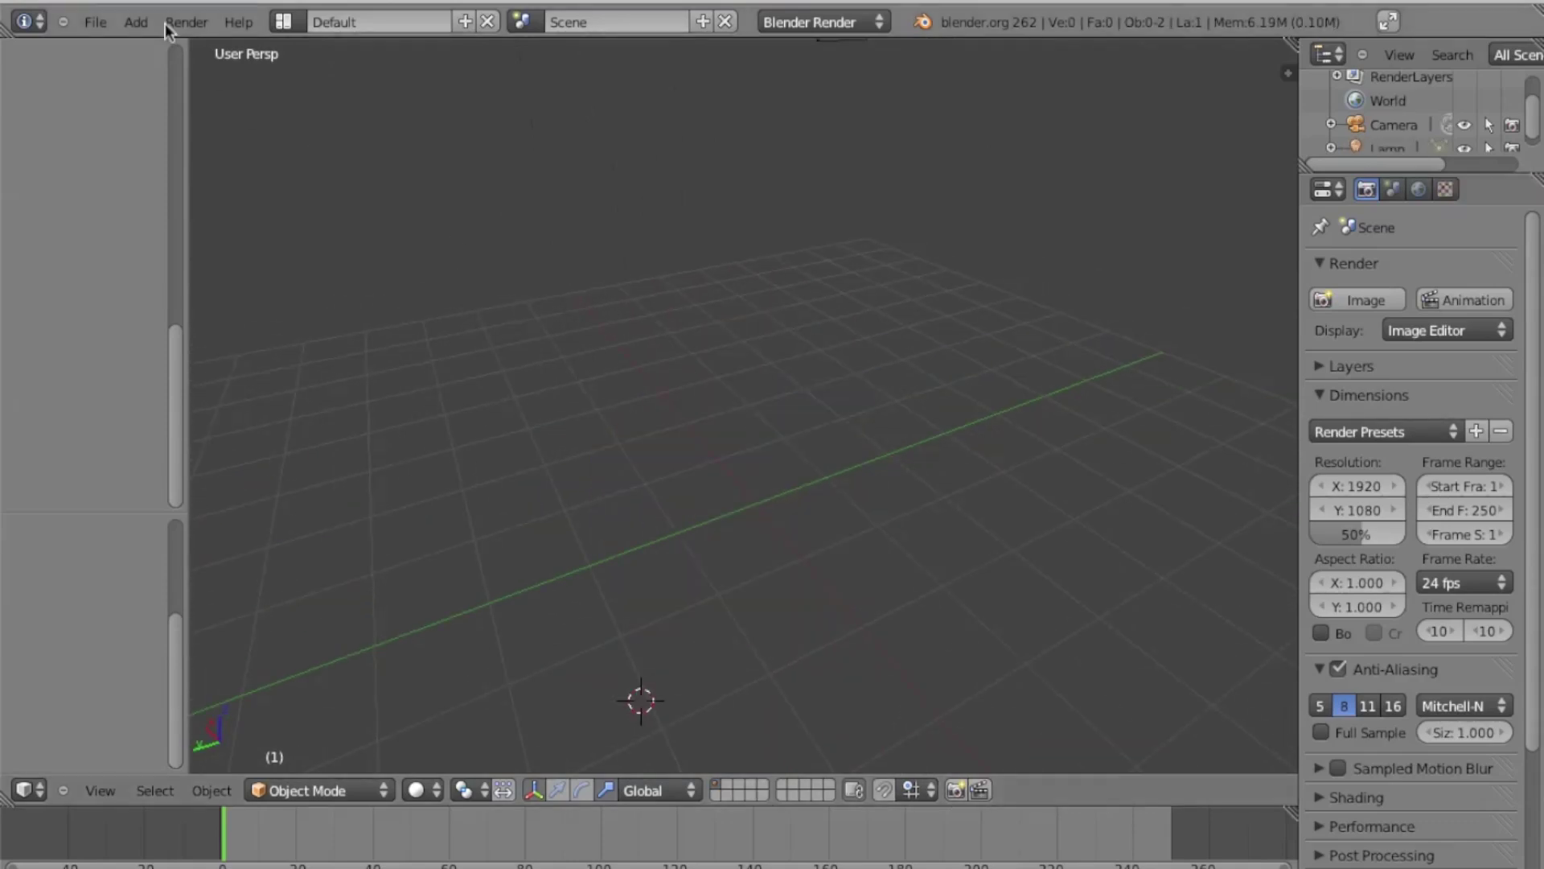
{"action": "left_click", "coordinate": [141, 22]}
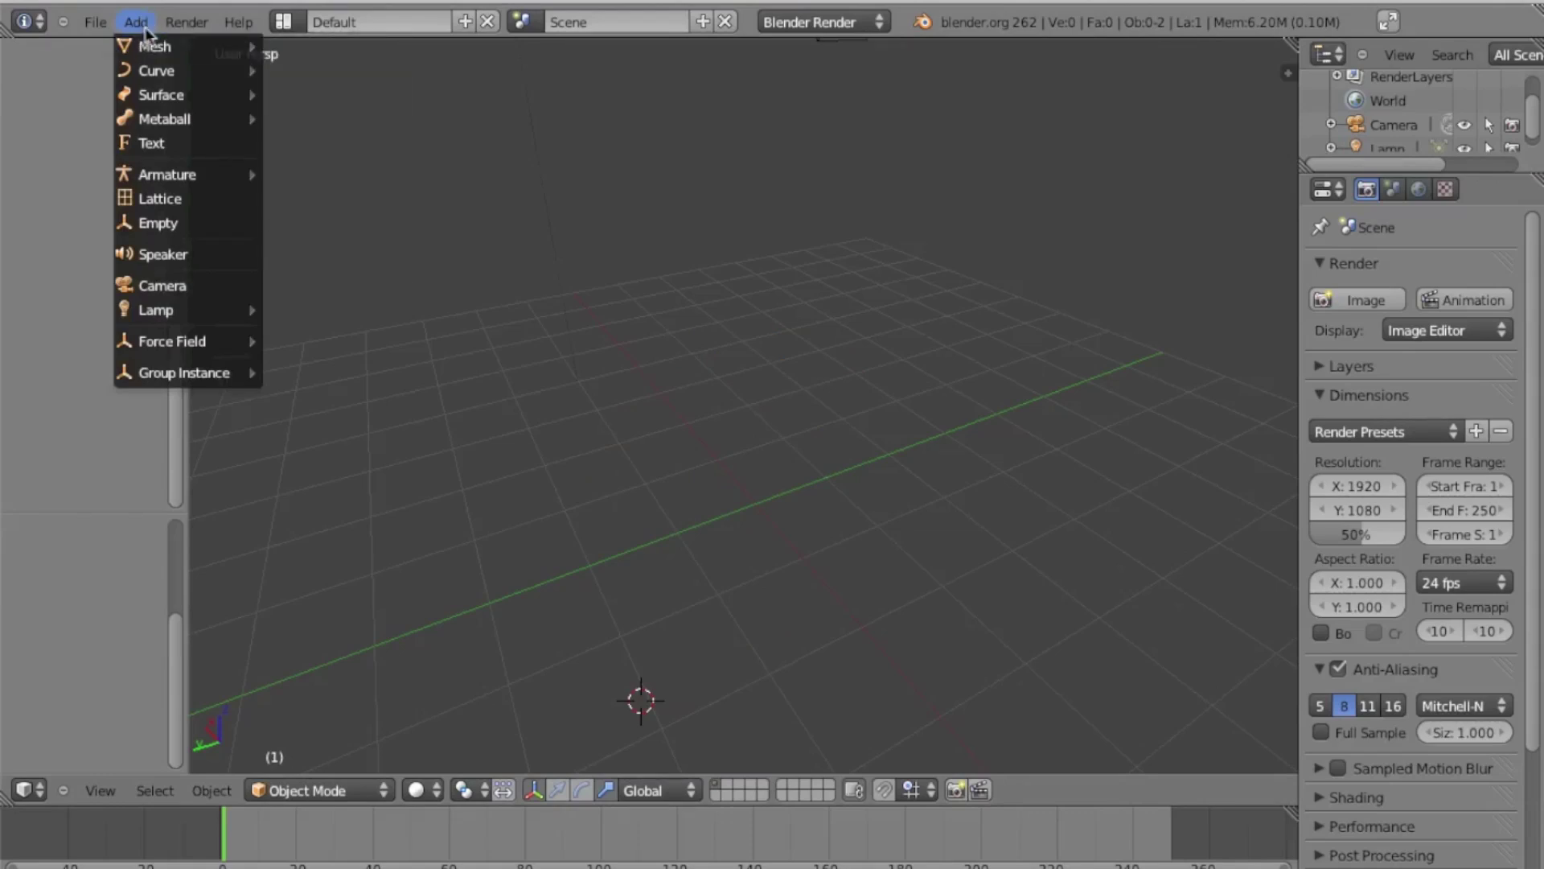
{"action": "mouse_move", "coordinate": [153, 46]}
{"action": "left_click", "coordinate": [299, 67]}
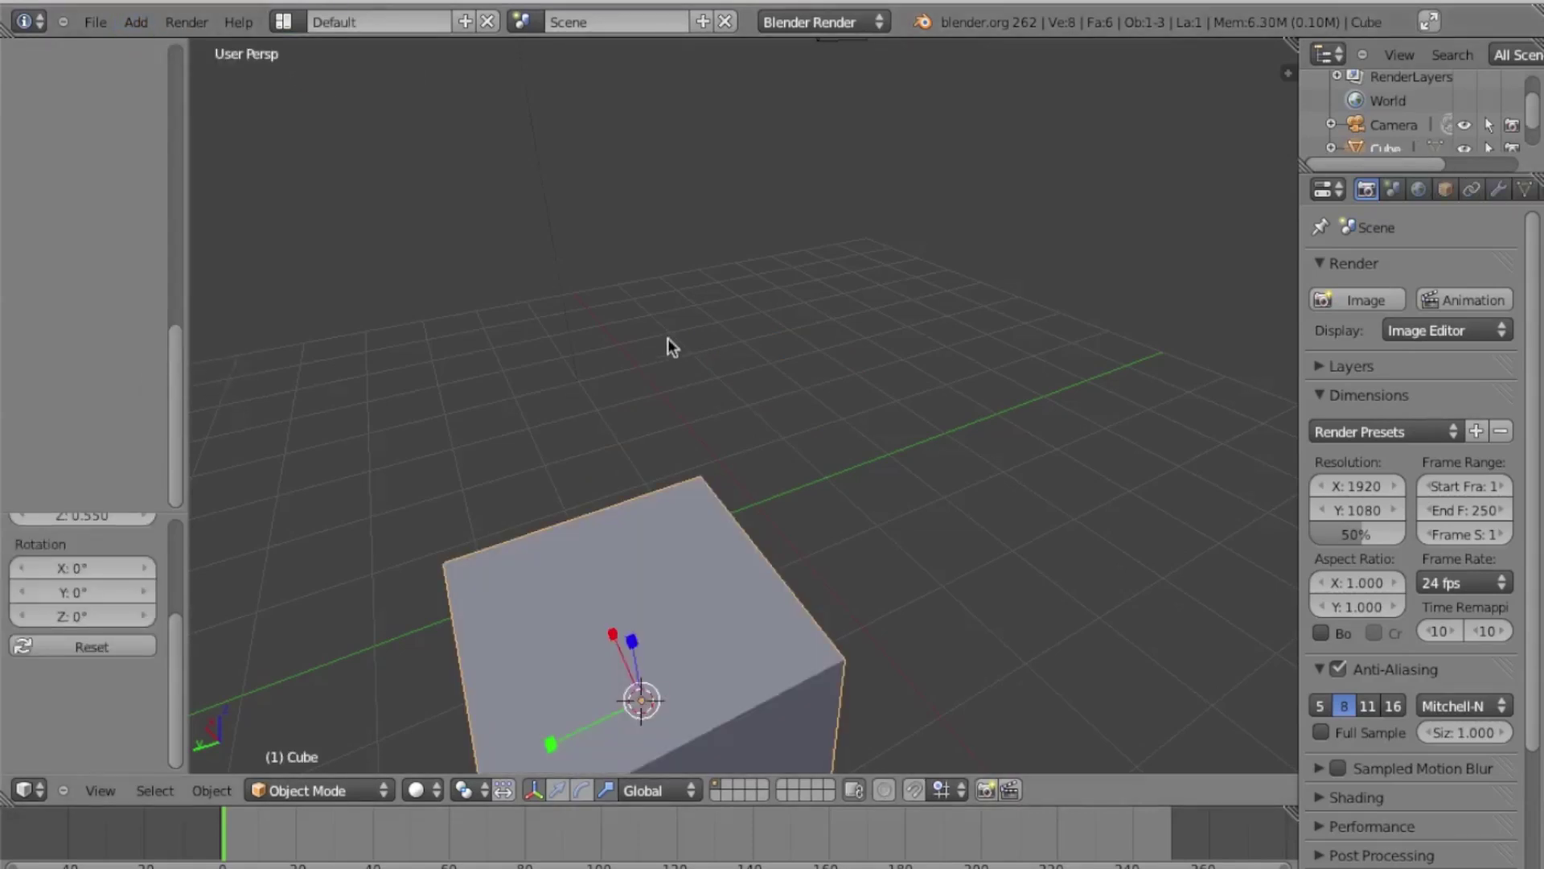
{"action": "scroll", "coordinate": [664, 336], "scroll_direction": "down", "scroll_amount": 10, "text": "shift"}
{"action": "scroll", "coordinate": [664, 337], "scroll_direction": "up", "scroll_amount": 3, "text": "shift"}
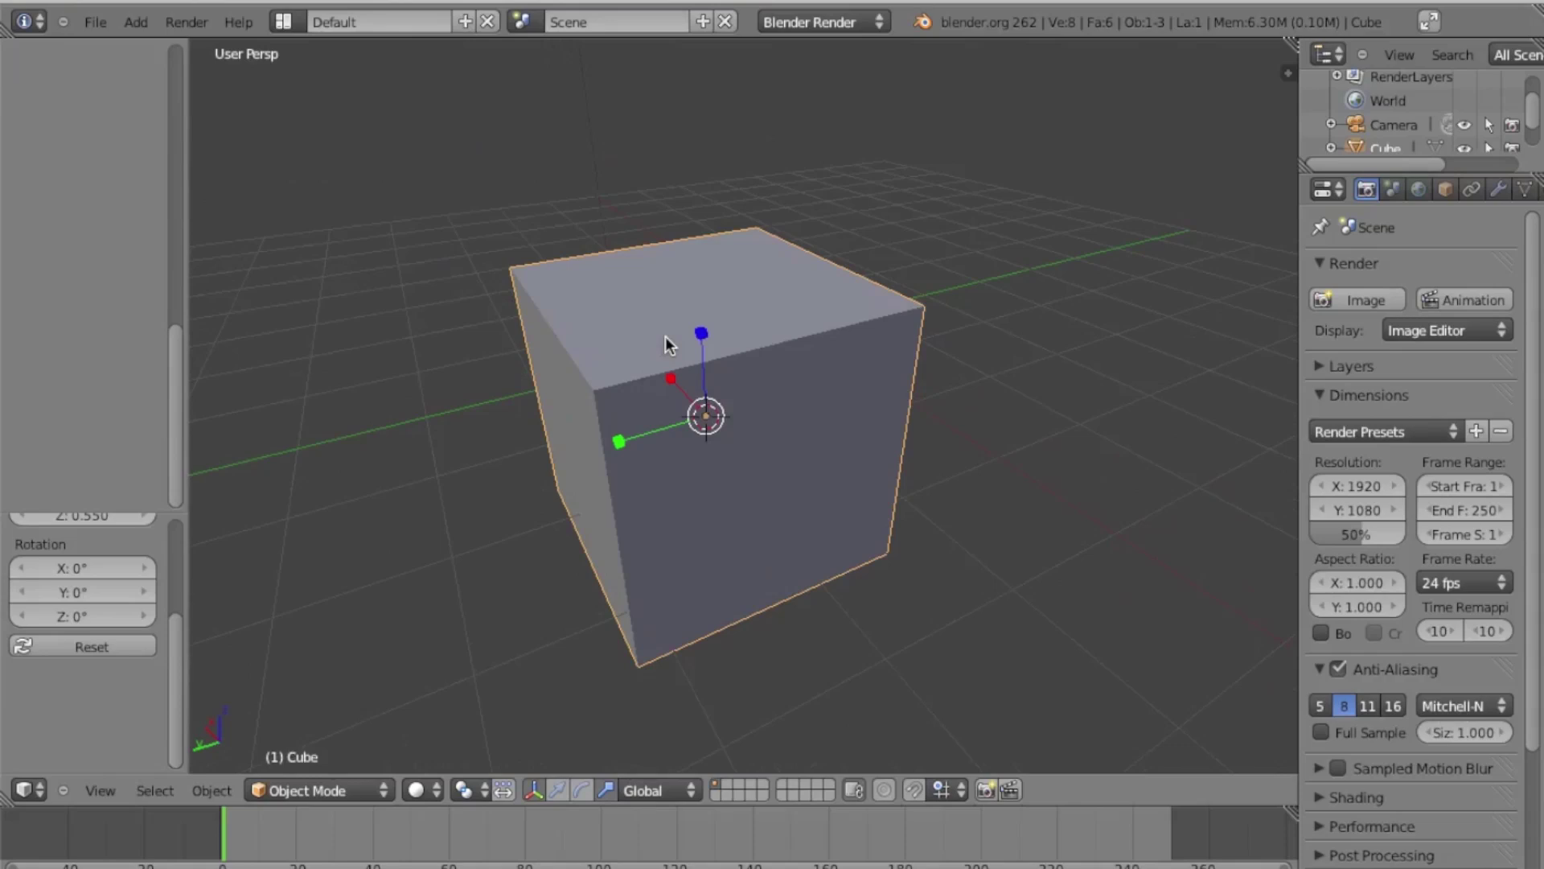
{"action": "scroll", "coordinate": [665, 336], "scroll_direction": "down", "scroll_amount": 3}
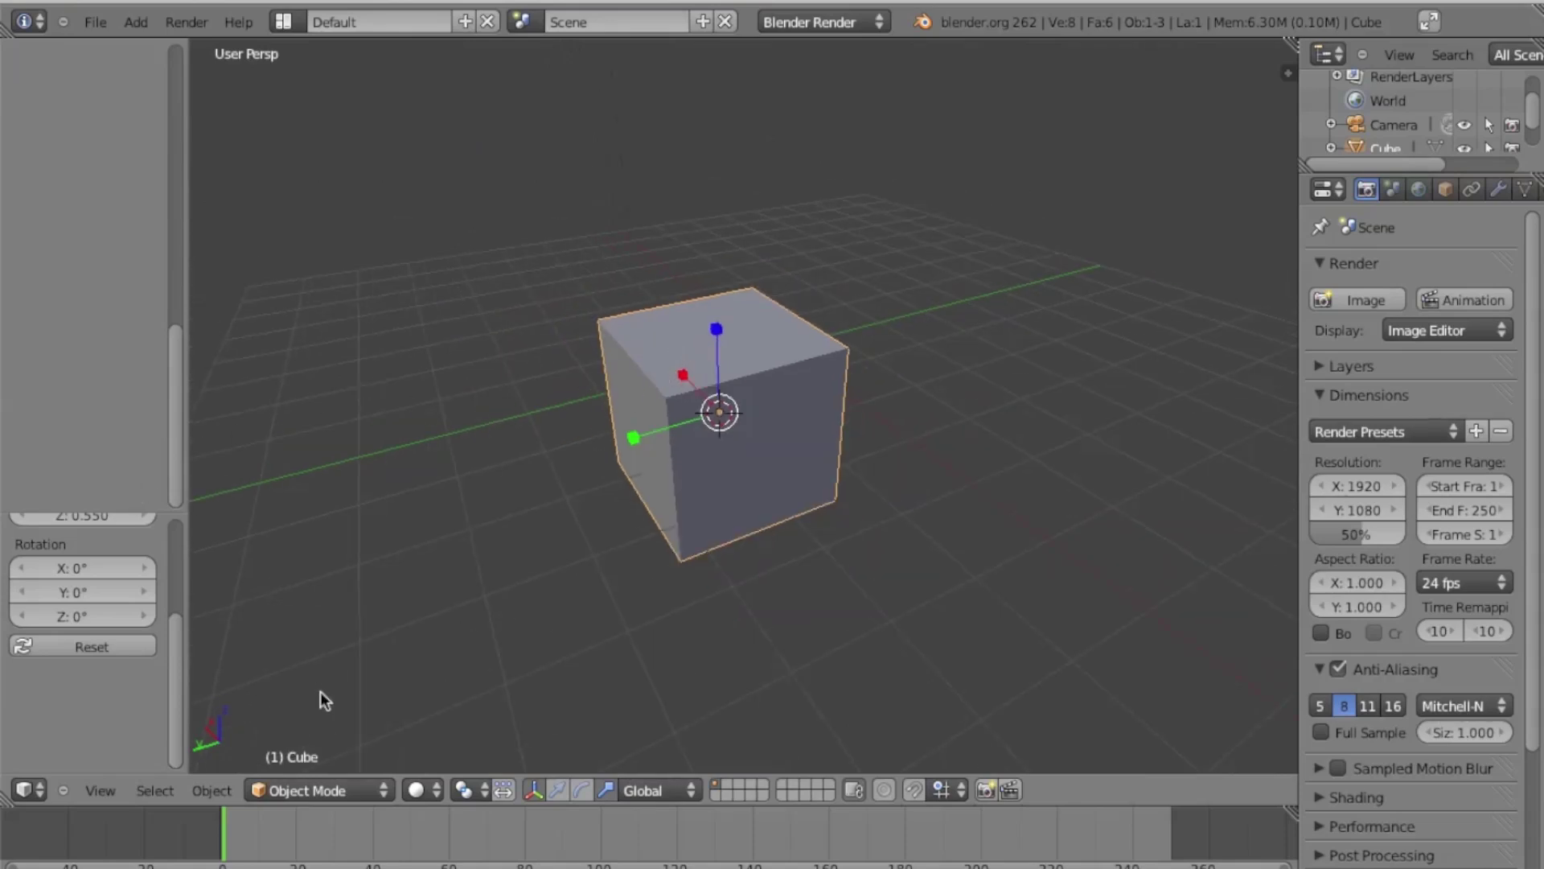
Put the new cube in Edit Mode and subdivide all its faces with 2 cuts
{"action": "left_click", "coordinate": [283, 782]}
{"action": "left_click", "coordinate": [338, 737]}
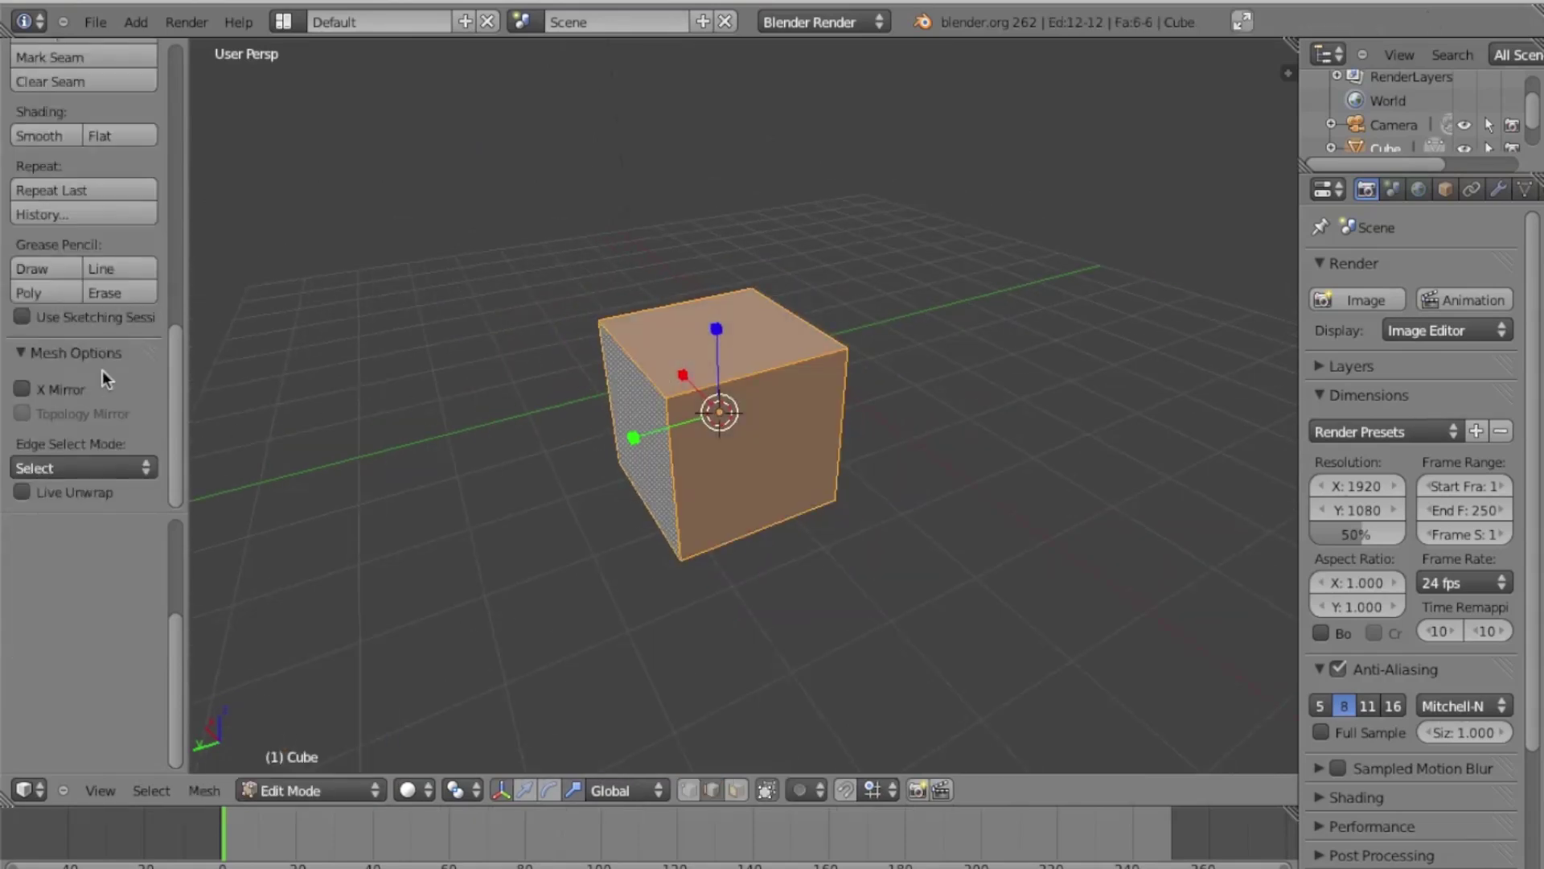
{"action": "key", "text": "w"}
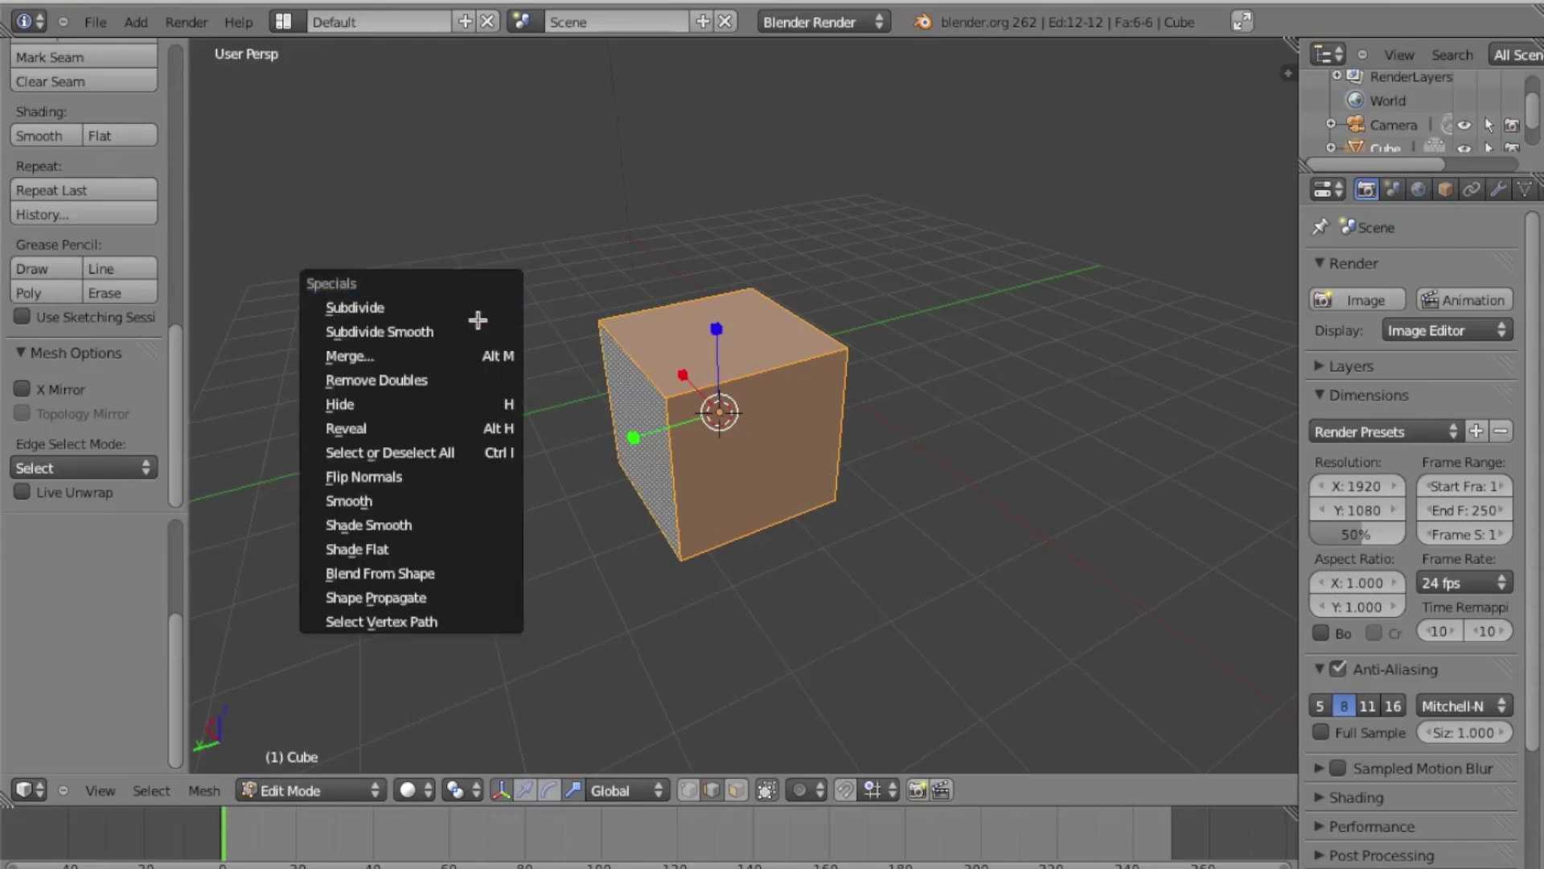
{"action": "left_click", "coordinate": [482, 313]}
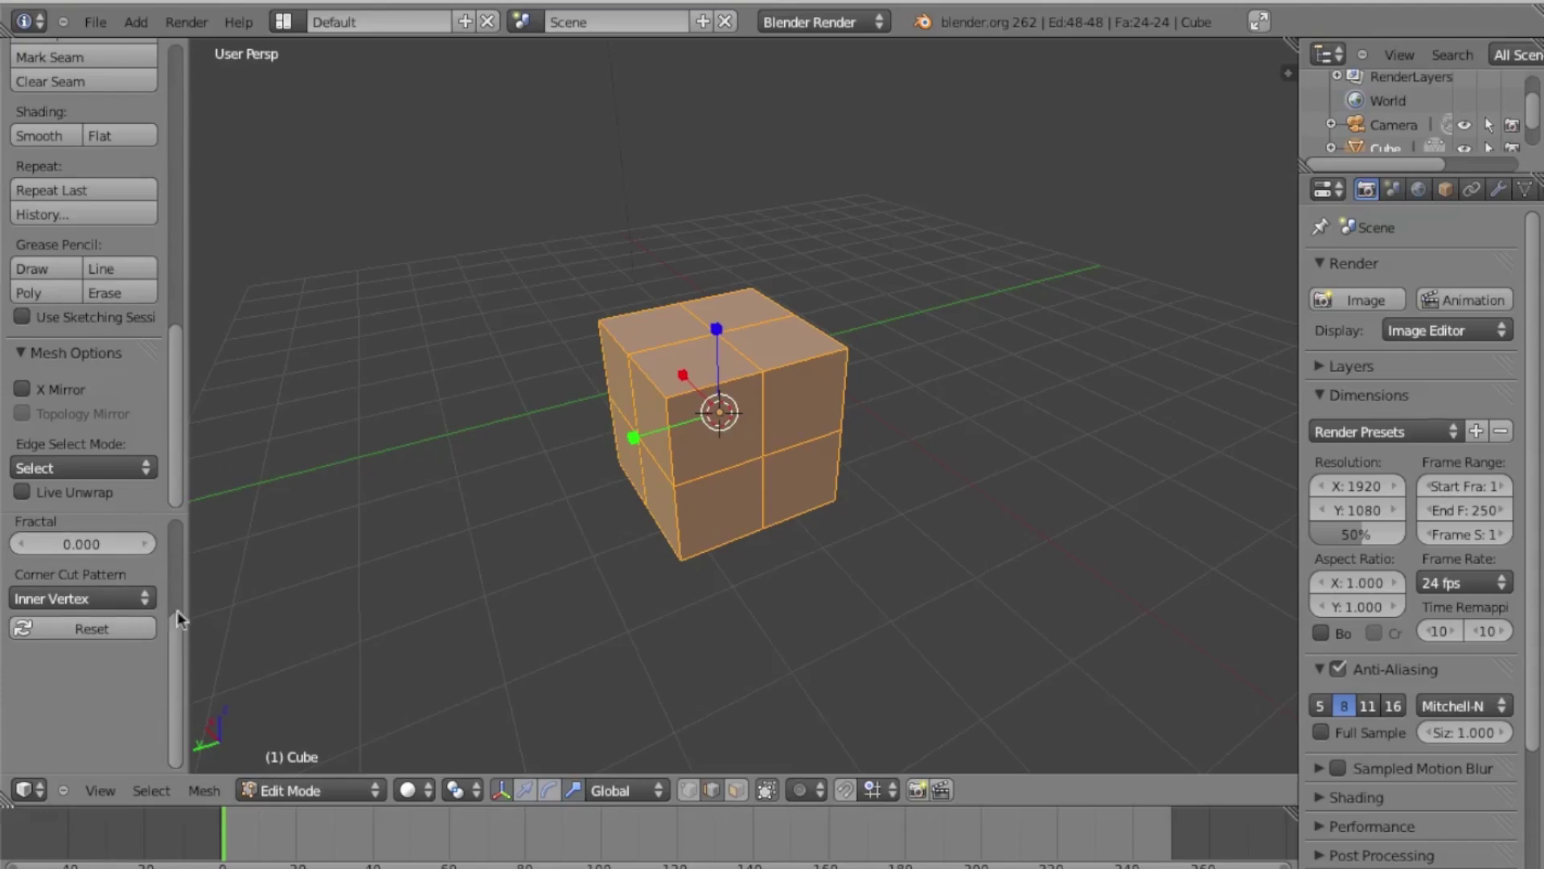
{"action": "left_click_drag", "start_coordinate": [177, 611], "coordinate": [175, 555]}
{"action": "left_click", "coordinate": [145, 564]}
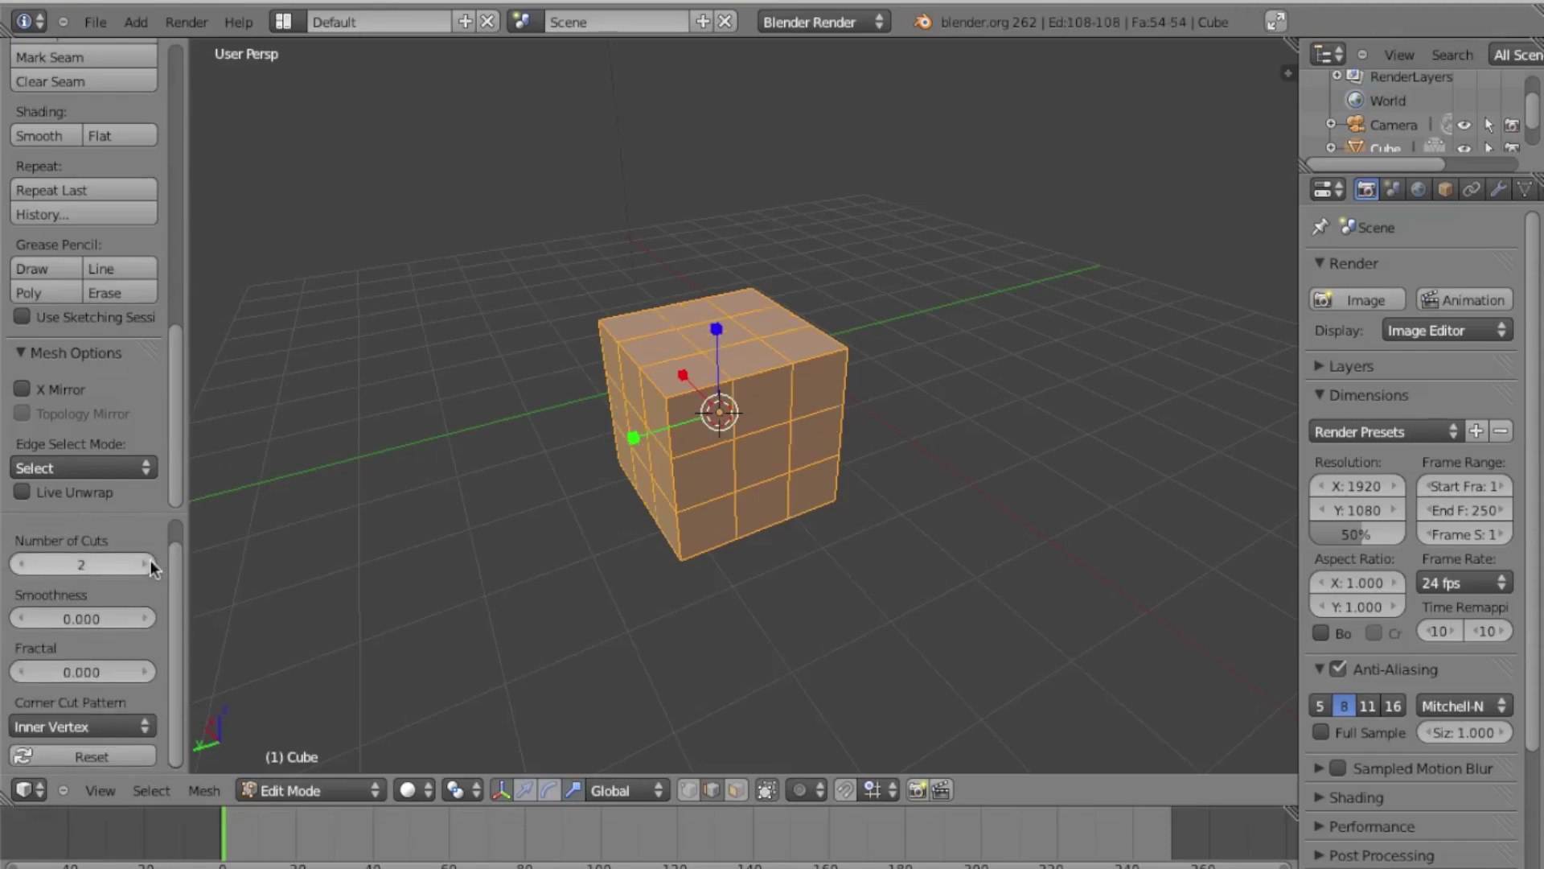
Switch the subdivided cube to Sculpt Mode and sculpt its upper front edge with the SculptDraw brush
{"action": "left_click", "coordinate": [302, 792]}
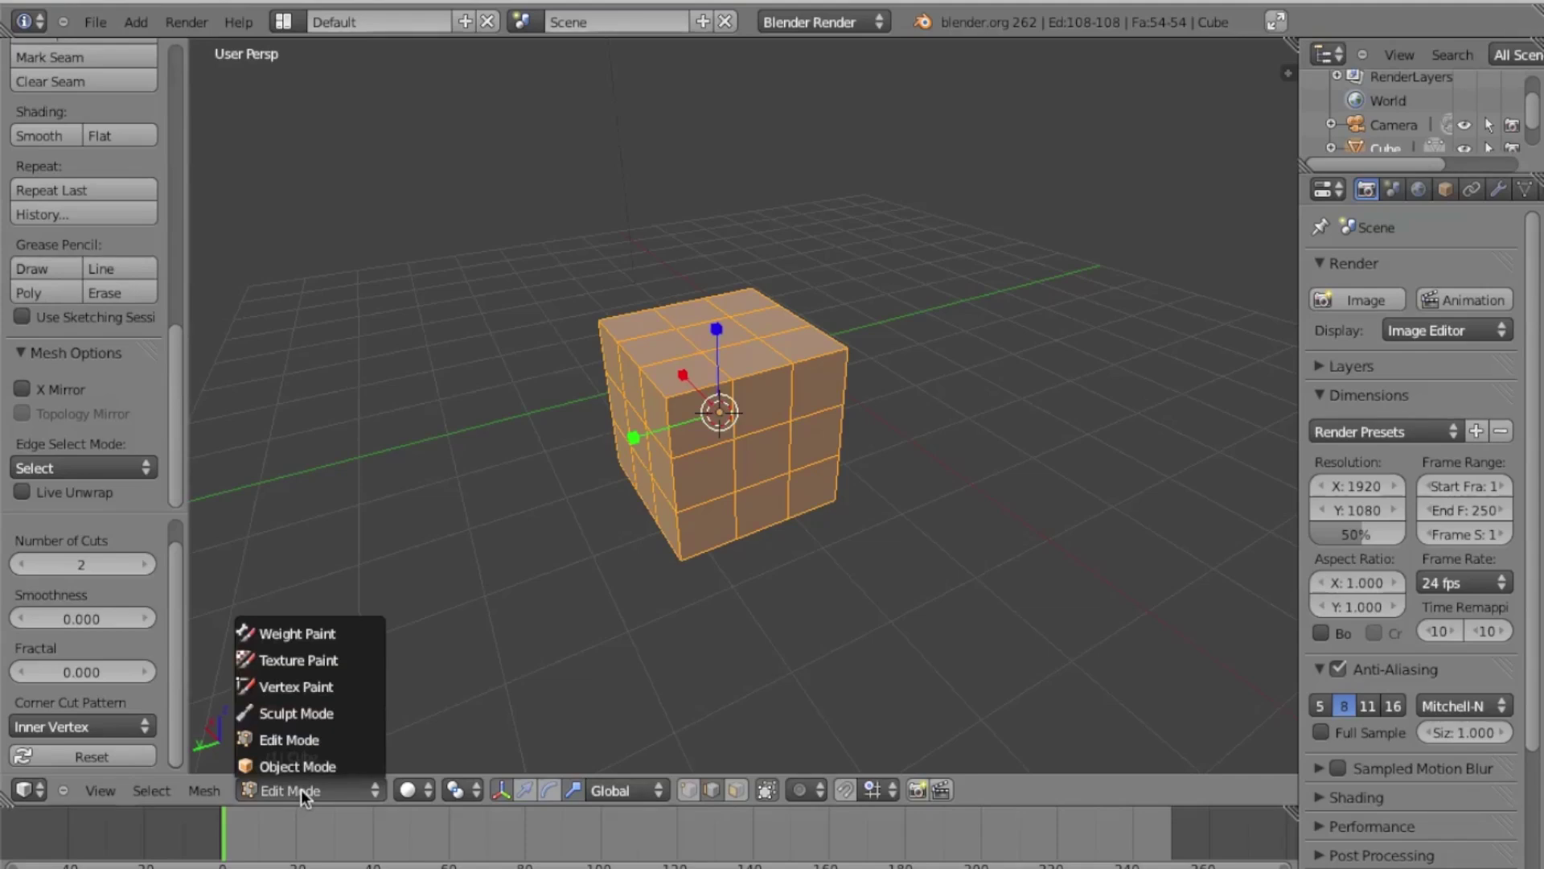
{"action": "left_click", "coordinate": [303, 711]}
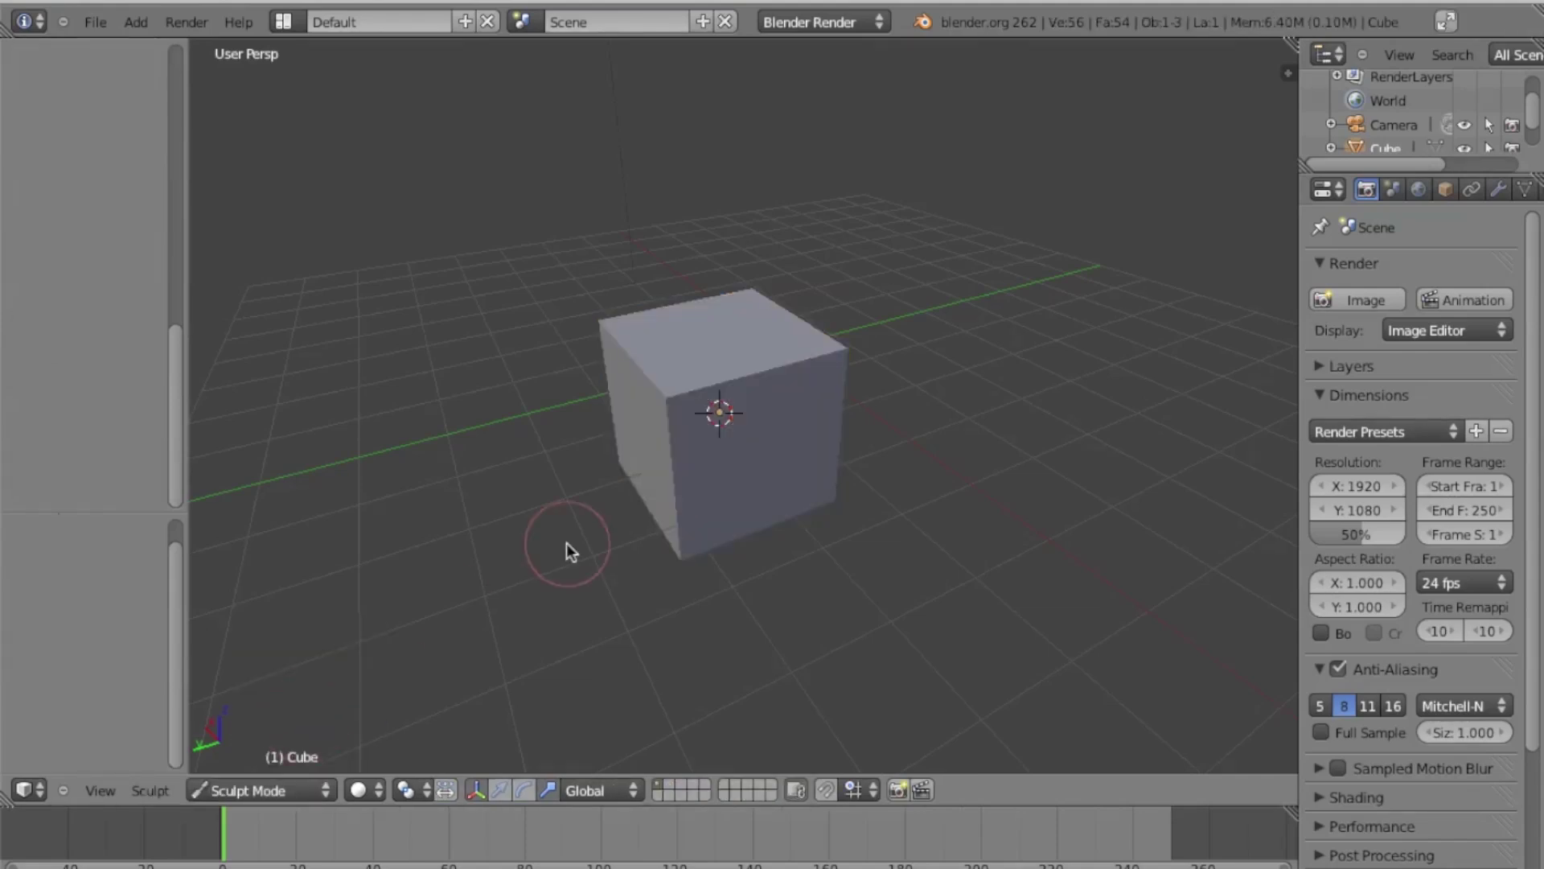
{"action": "left_click", "coordinate": [682, 389]}
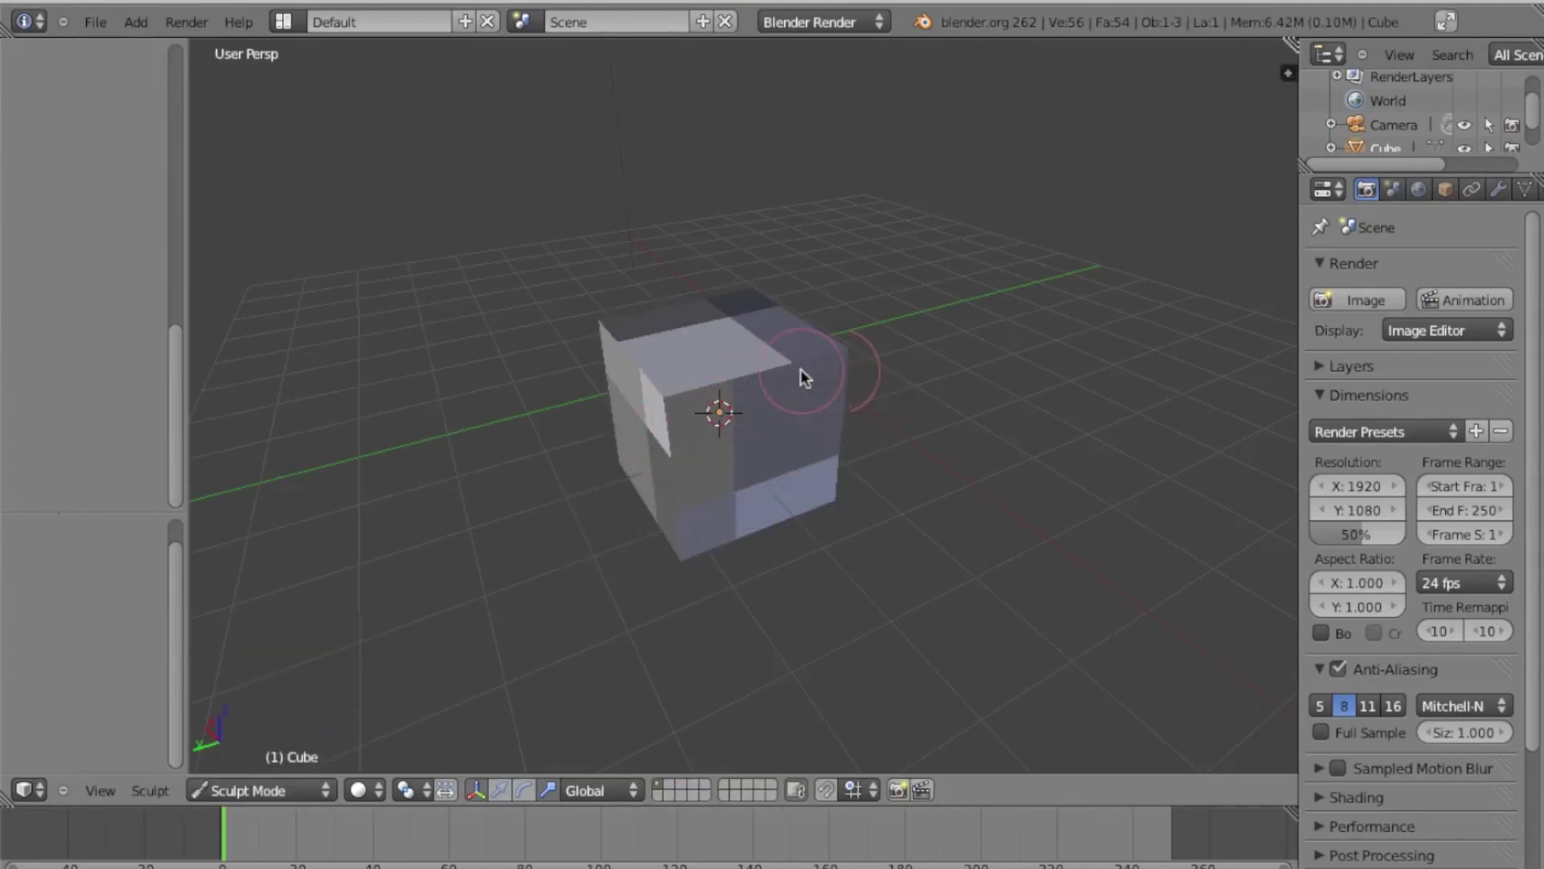
{"action": "middle_click_drag", "start_coordinate": [624, 408], "coordinate": [423, 410]}
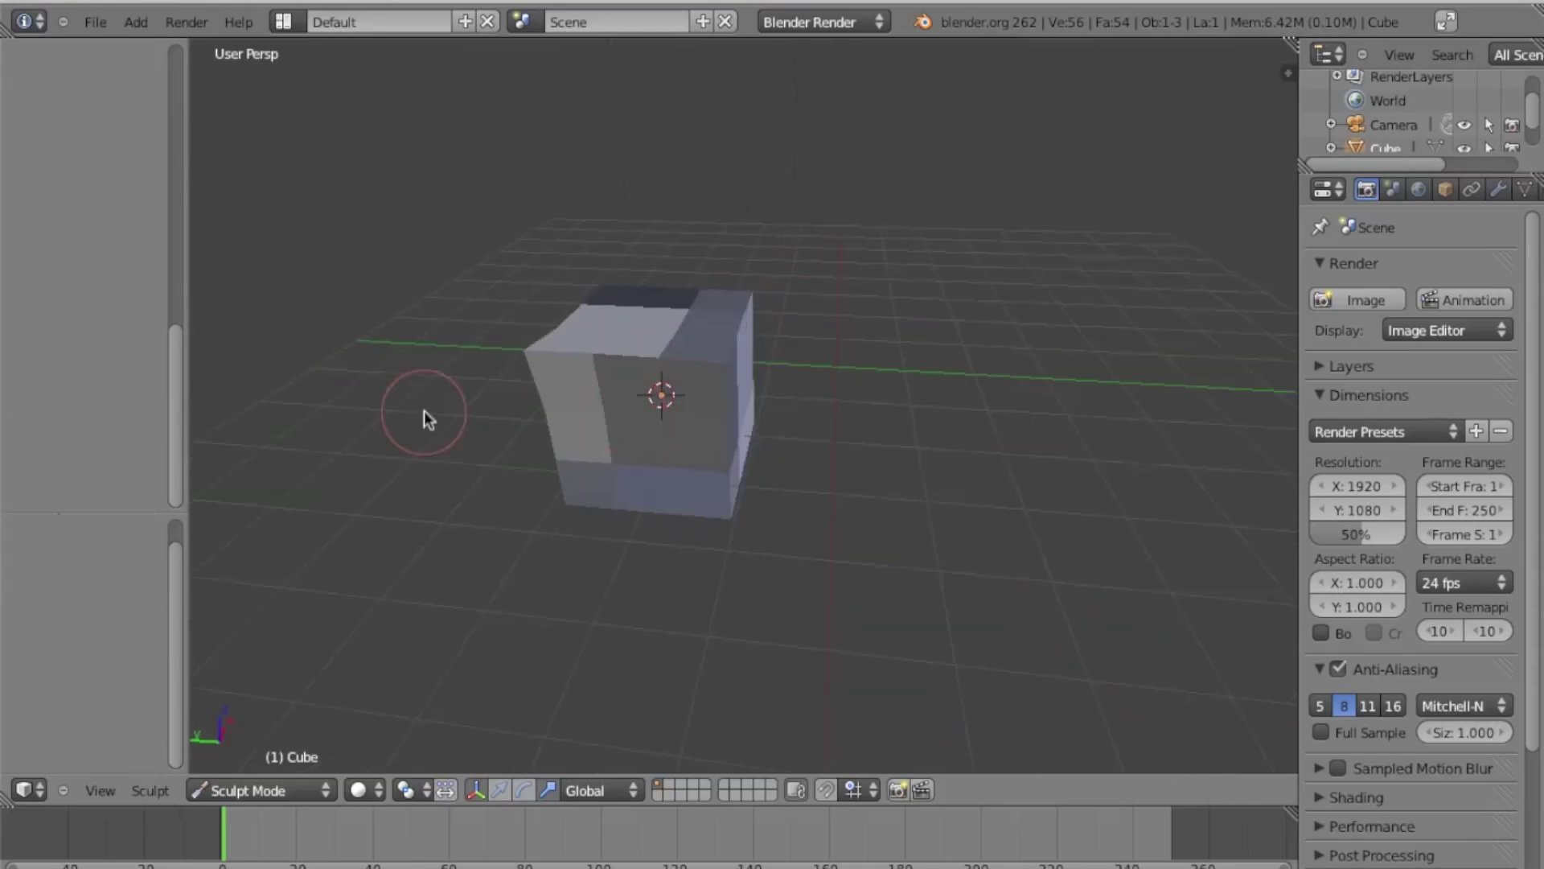
Choose the Grab brush and pull the cube's upper corner outward and its top surface upward
{"action": "left_click_drag", "start_coordinate": [171, 426], "coordinate": [199, 145]}
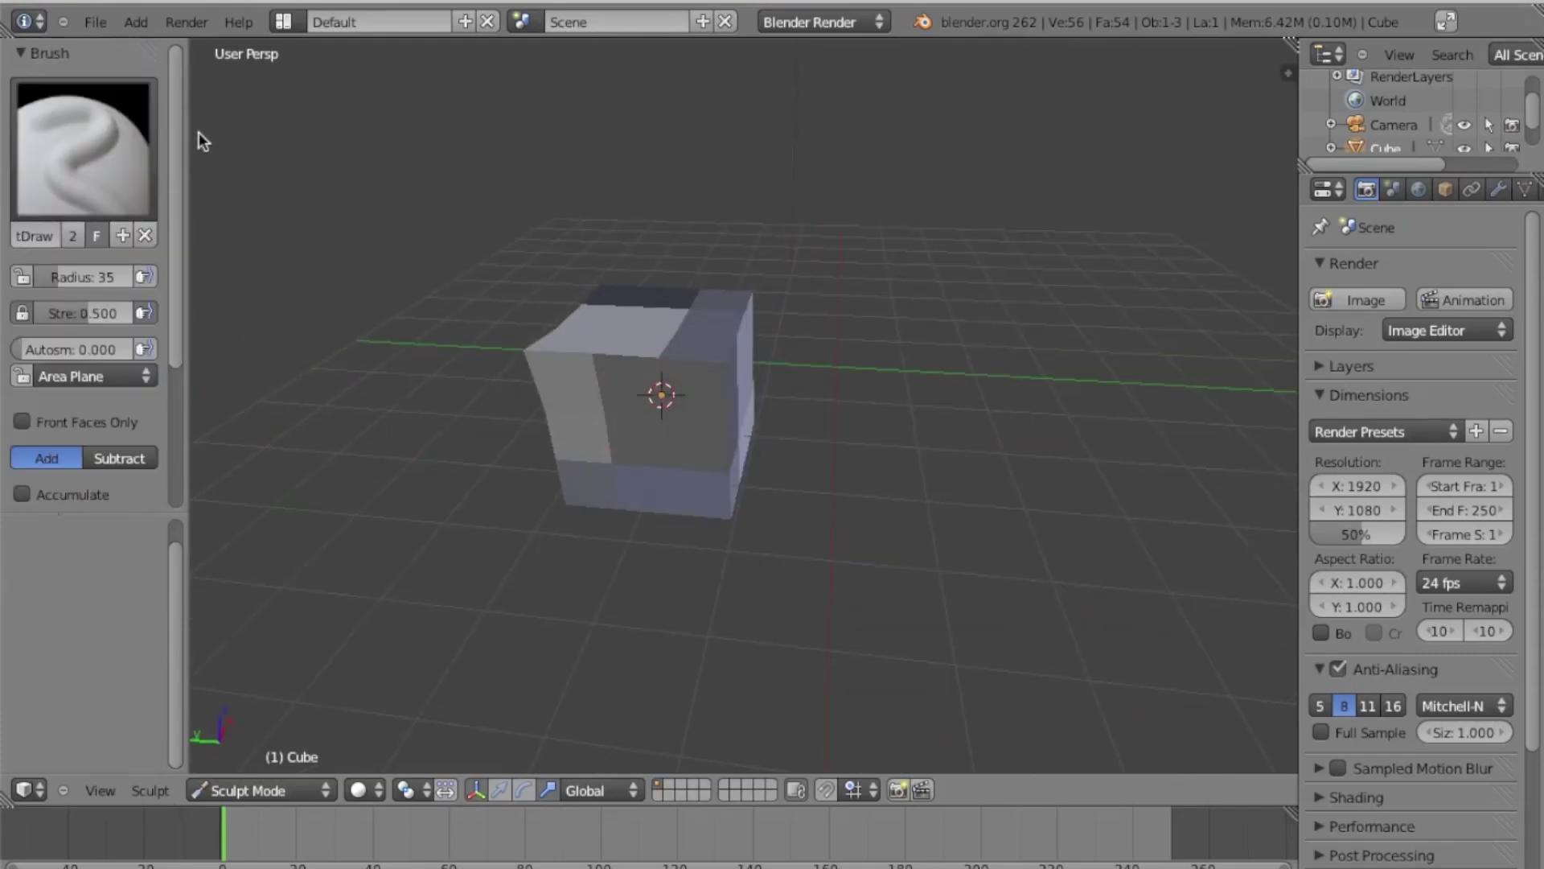
{"action": "left_click", "coordinate": [103, 119]}
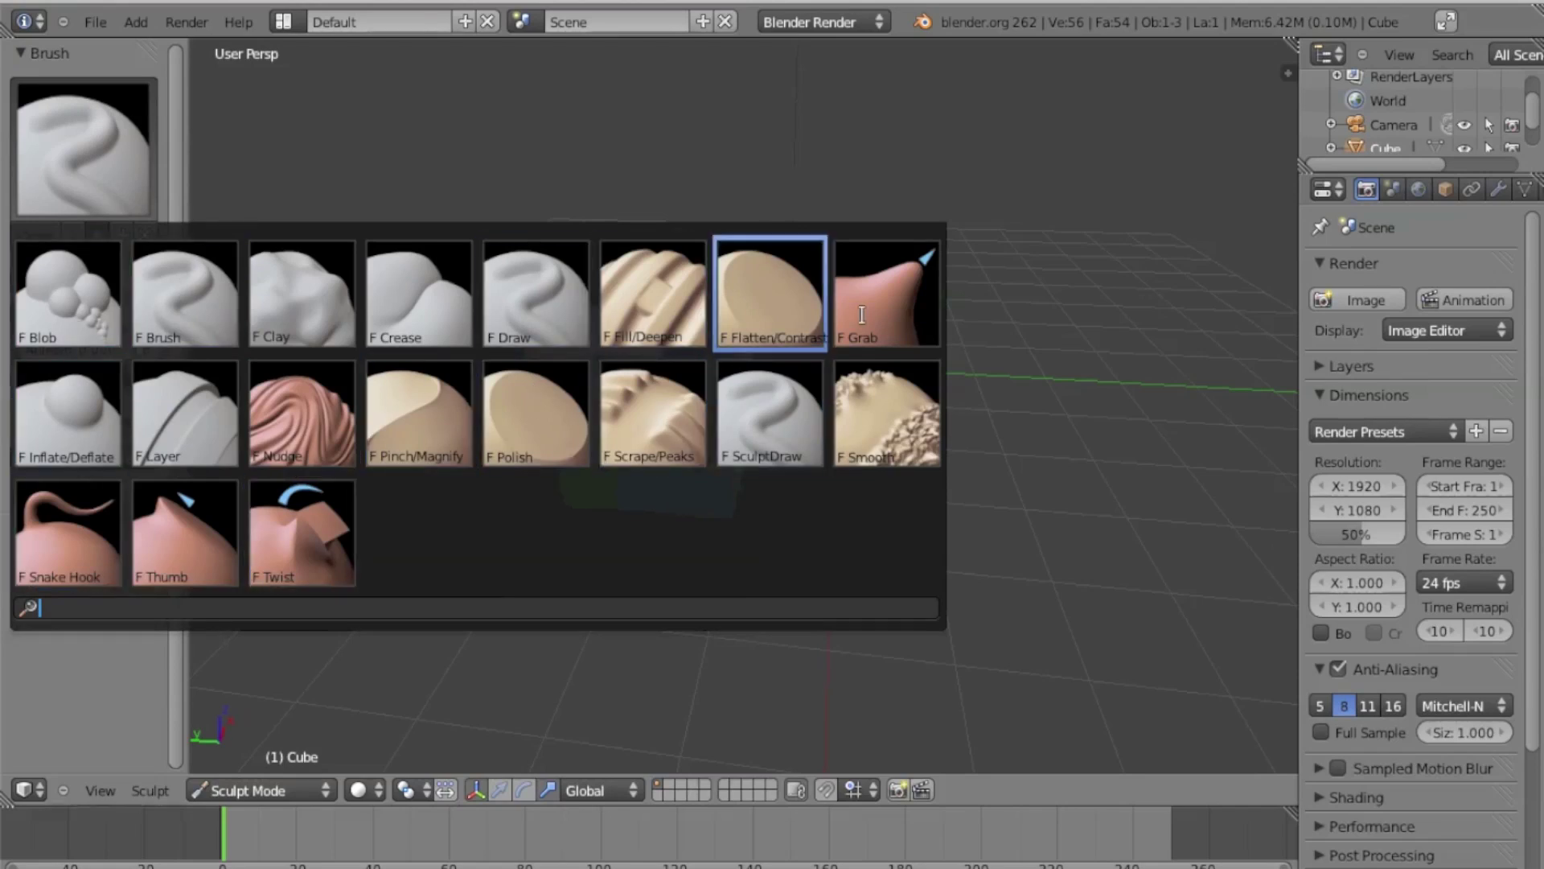
{"action": "left_click", "coordinate": [890, 259]}
{"action": "left_click_drag", "start_coordinate": [547, 356], "coordinate": [477, 330]}
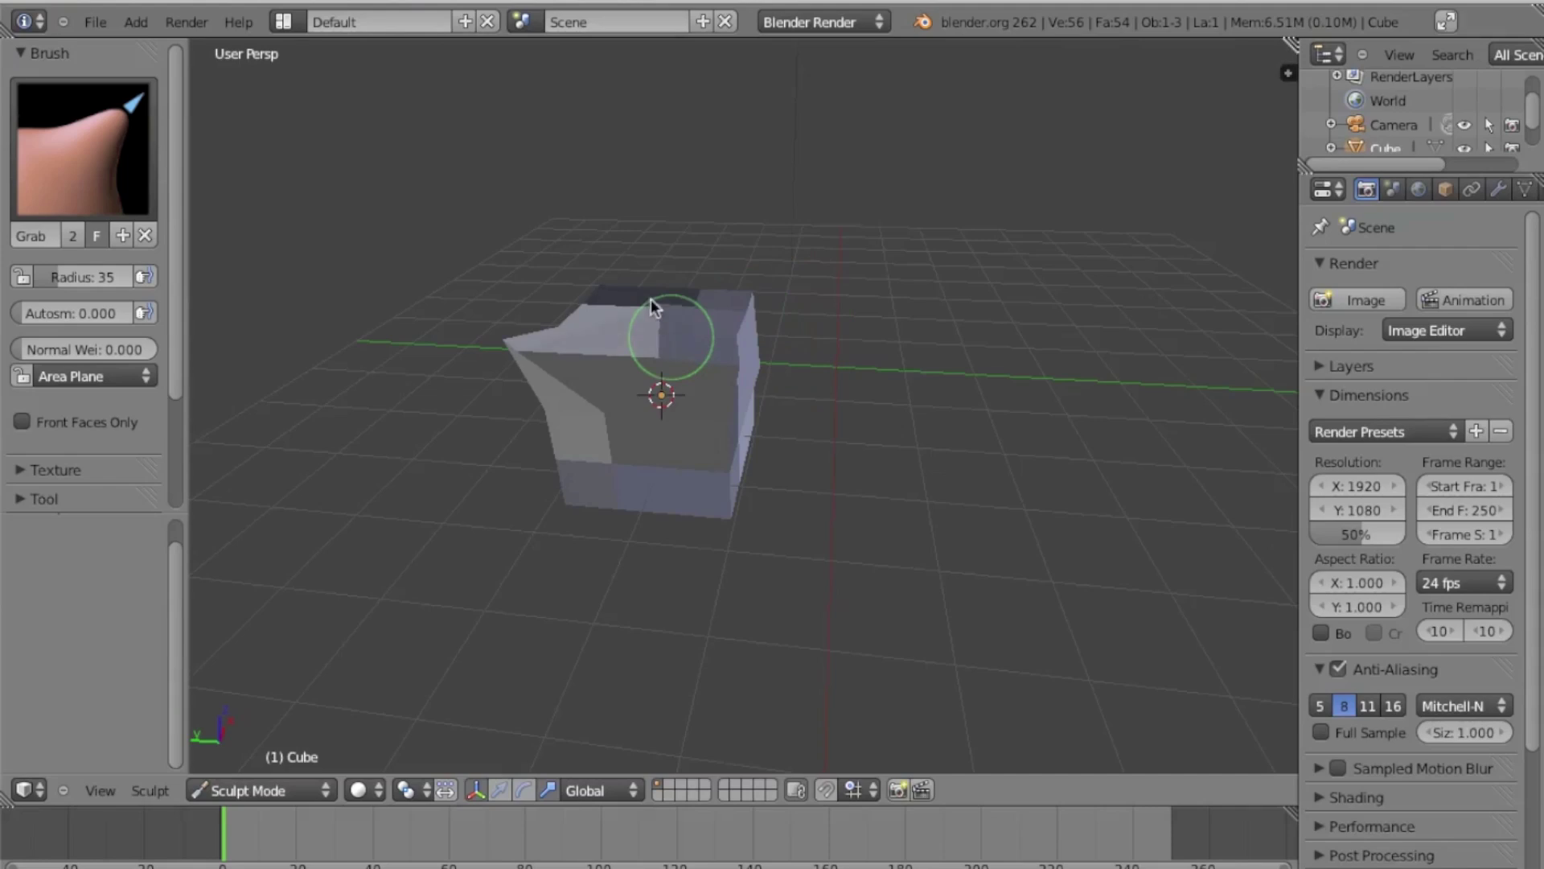
{"action": "left_click_drag", "start_coordinate": [654, 306], "coordinate": [629, 245]}
Choose the Blob brush in Add mode and sculpt the cube's side faces with it
{"action": "left_click", "coordinate": [83, 148]}
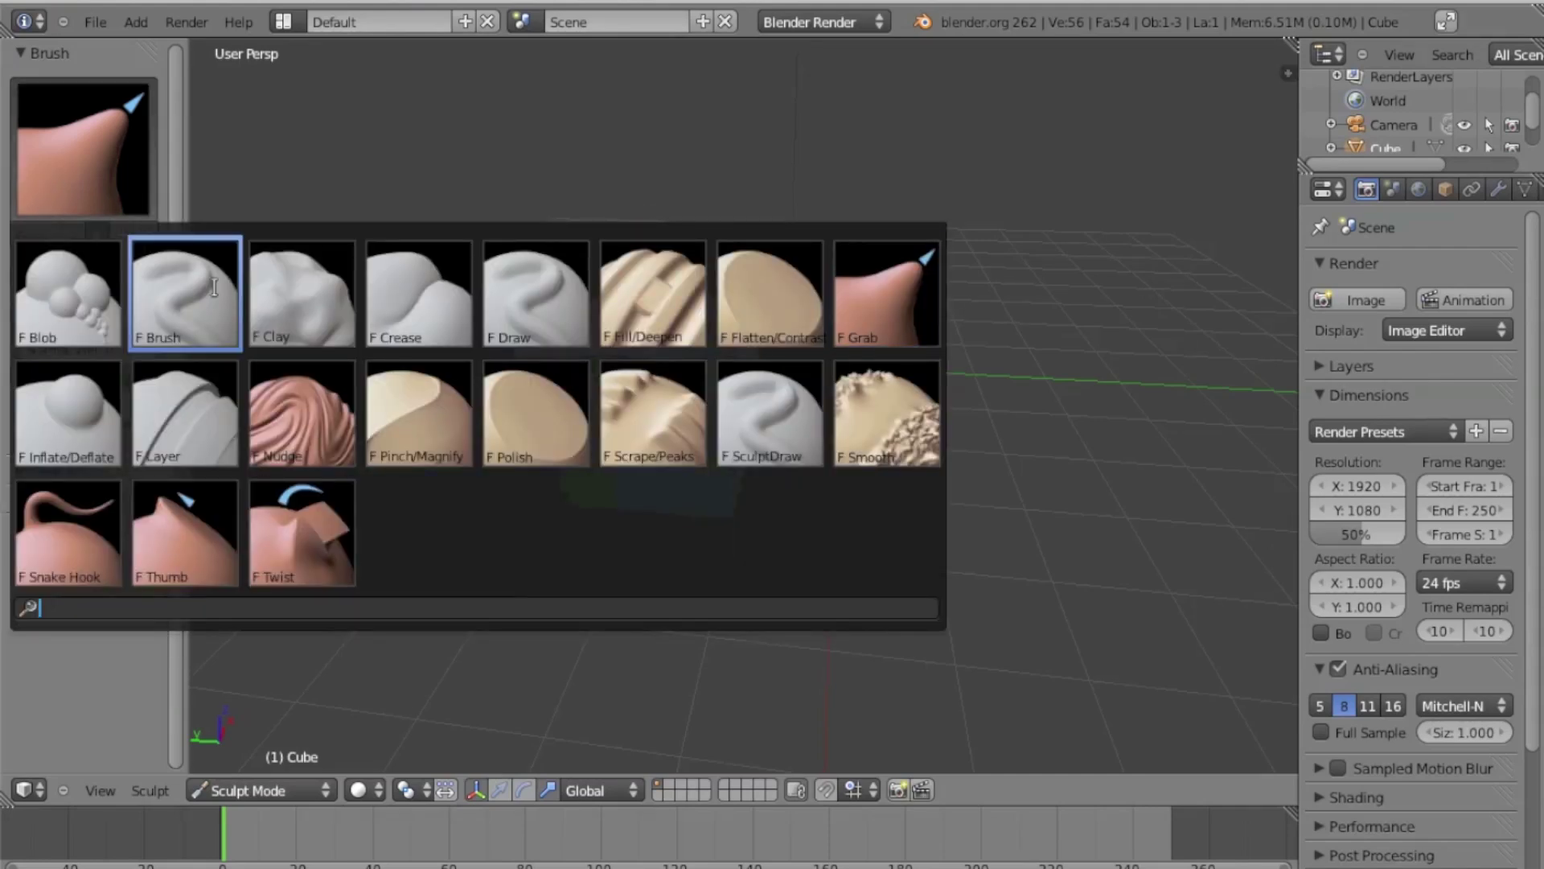
{"action": "left_click", "coordinate": [112, 287]}
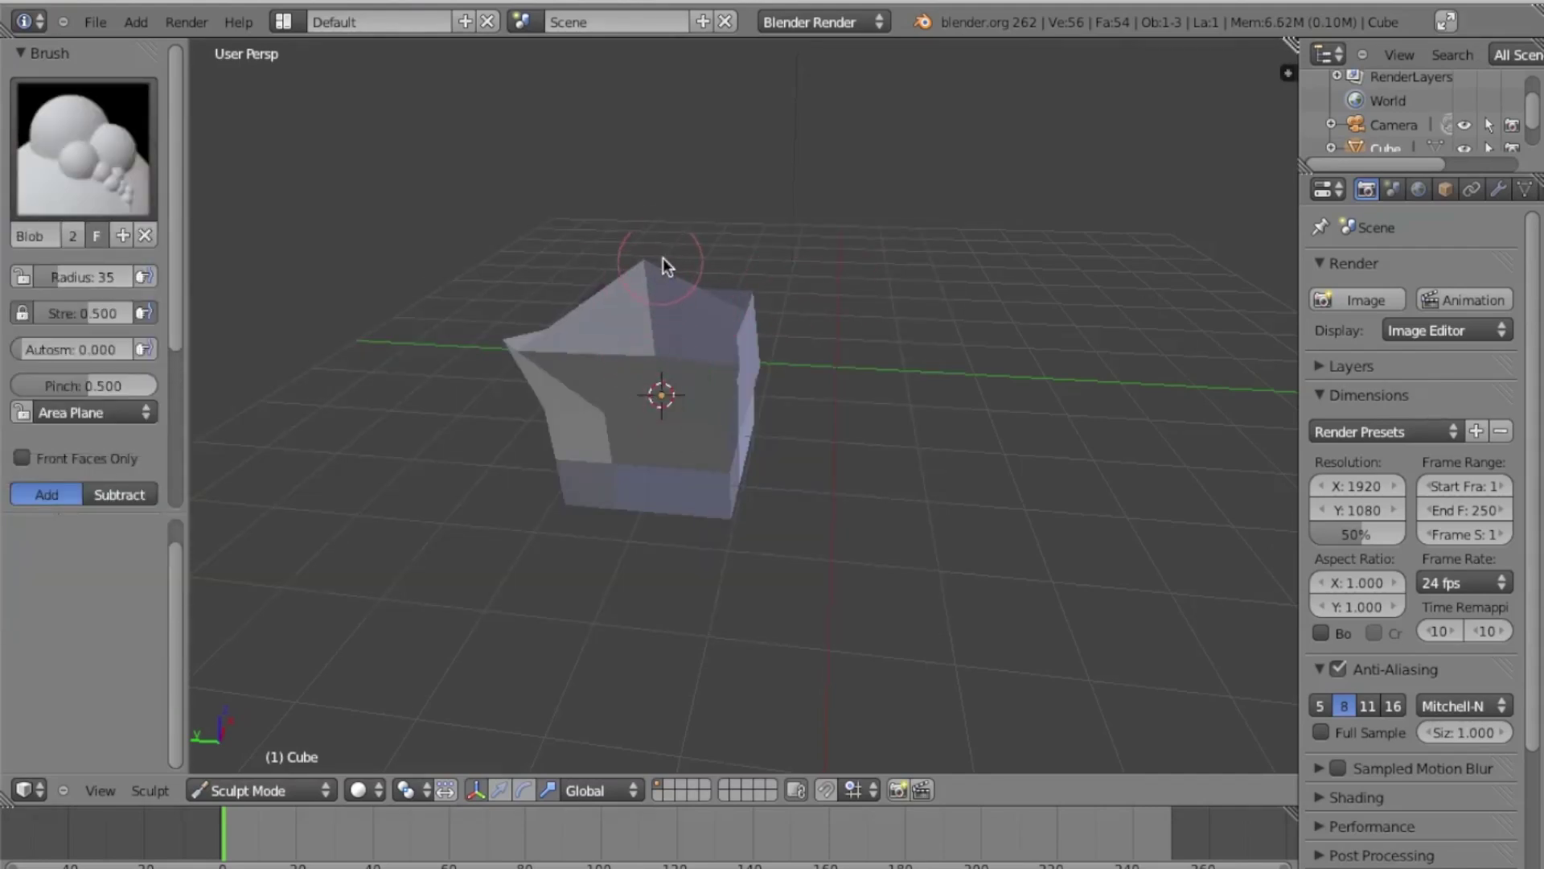
{"action": "scroll", "coordinate": [689, 360], "scroll_direction": "right", "scroll_amount": 10}
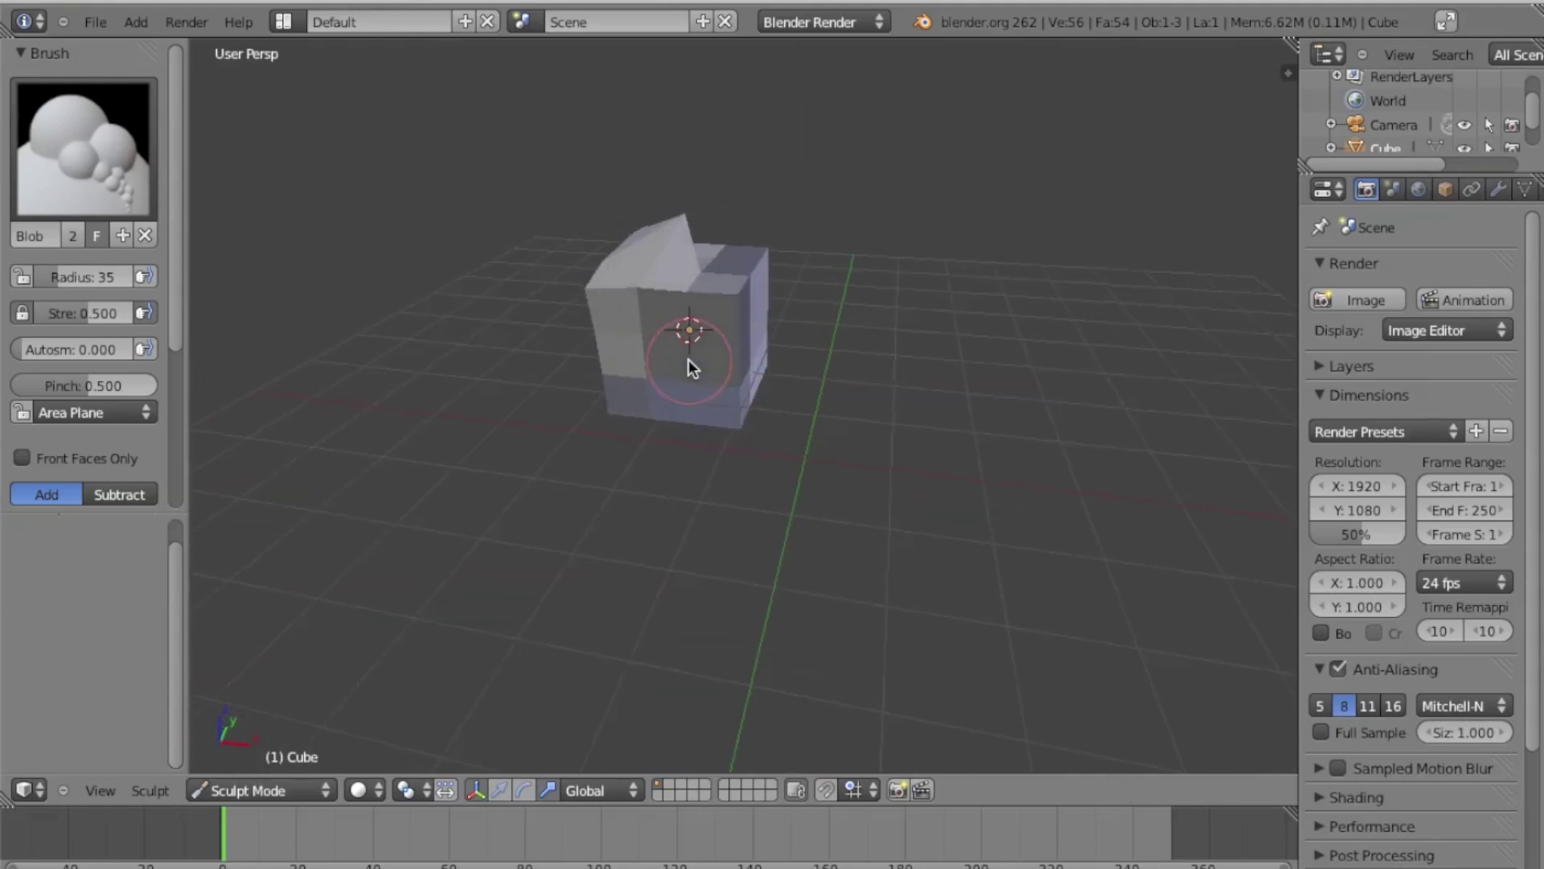
{"action": "scroll", "coordinate": [688, 359], "scroll_direction": "right", "scroll_amount": 4}
{"action": "mouse_move", "coordinate": [688, 360]}
{"action": "left_mouse_down"}
{"action": "mouse_move", "coordinate": [683, 325]}
{"action": "mouse_move", "coordinate": [808, 306]}
{"action": "left_mouse_up"}
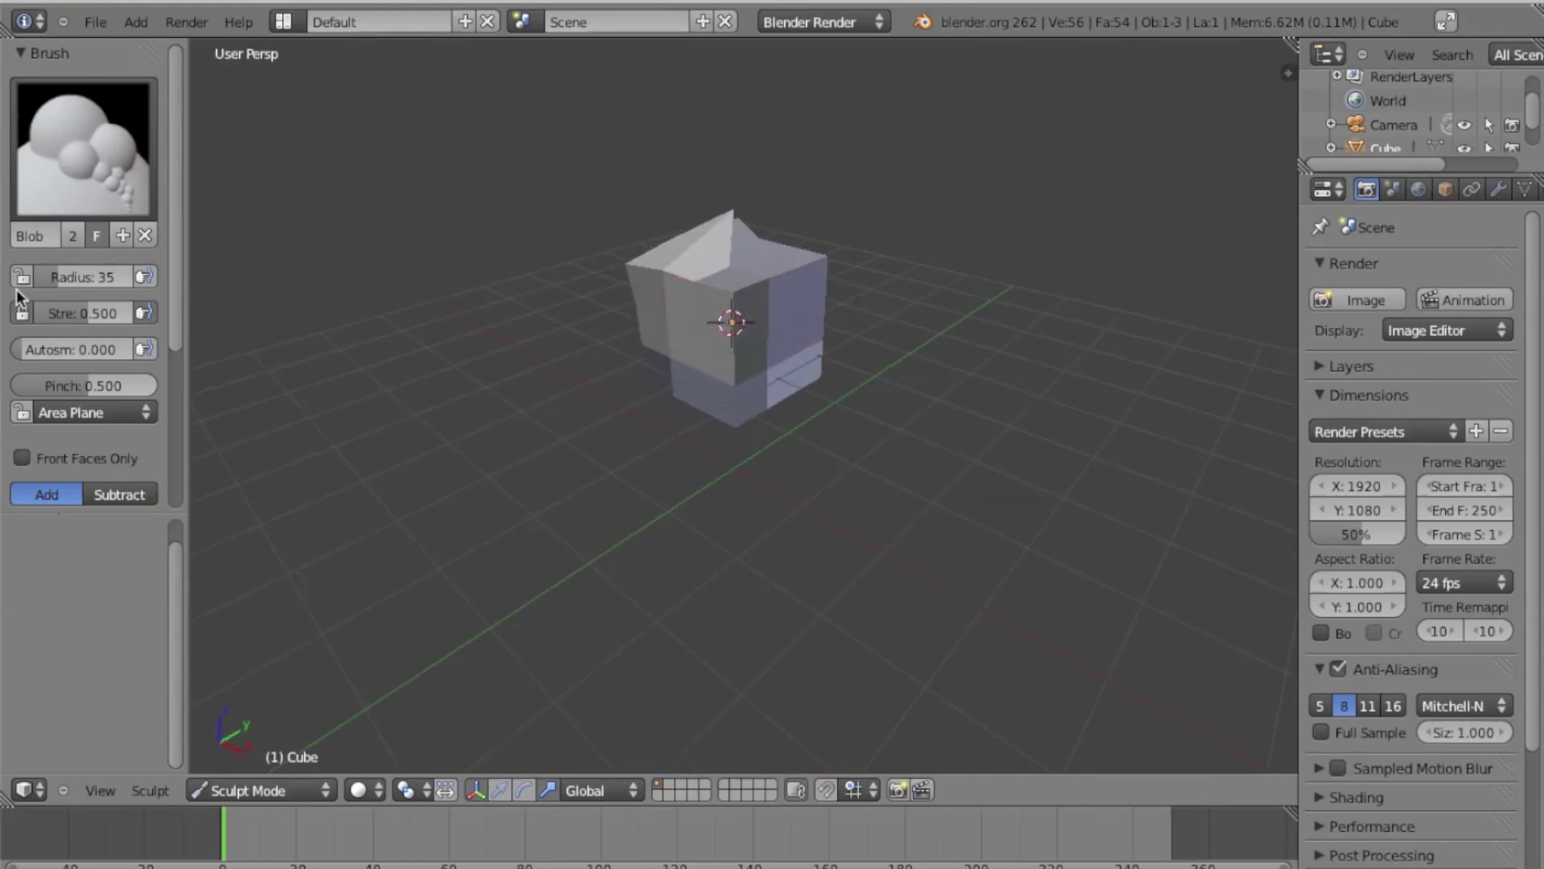
Choose the Snake Hook brush and pull the geometry along the cube's upper edge sideways
{"action": "left_click", "coordinate": [71, 190]}
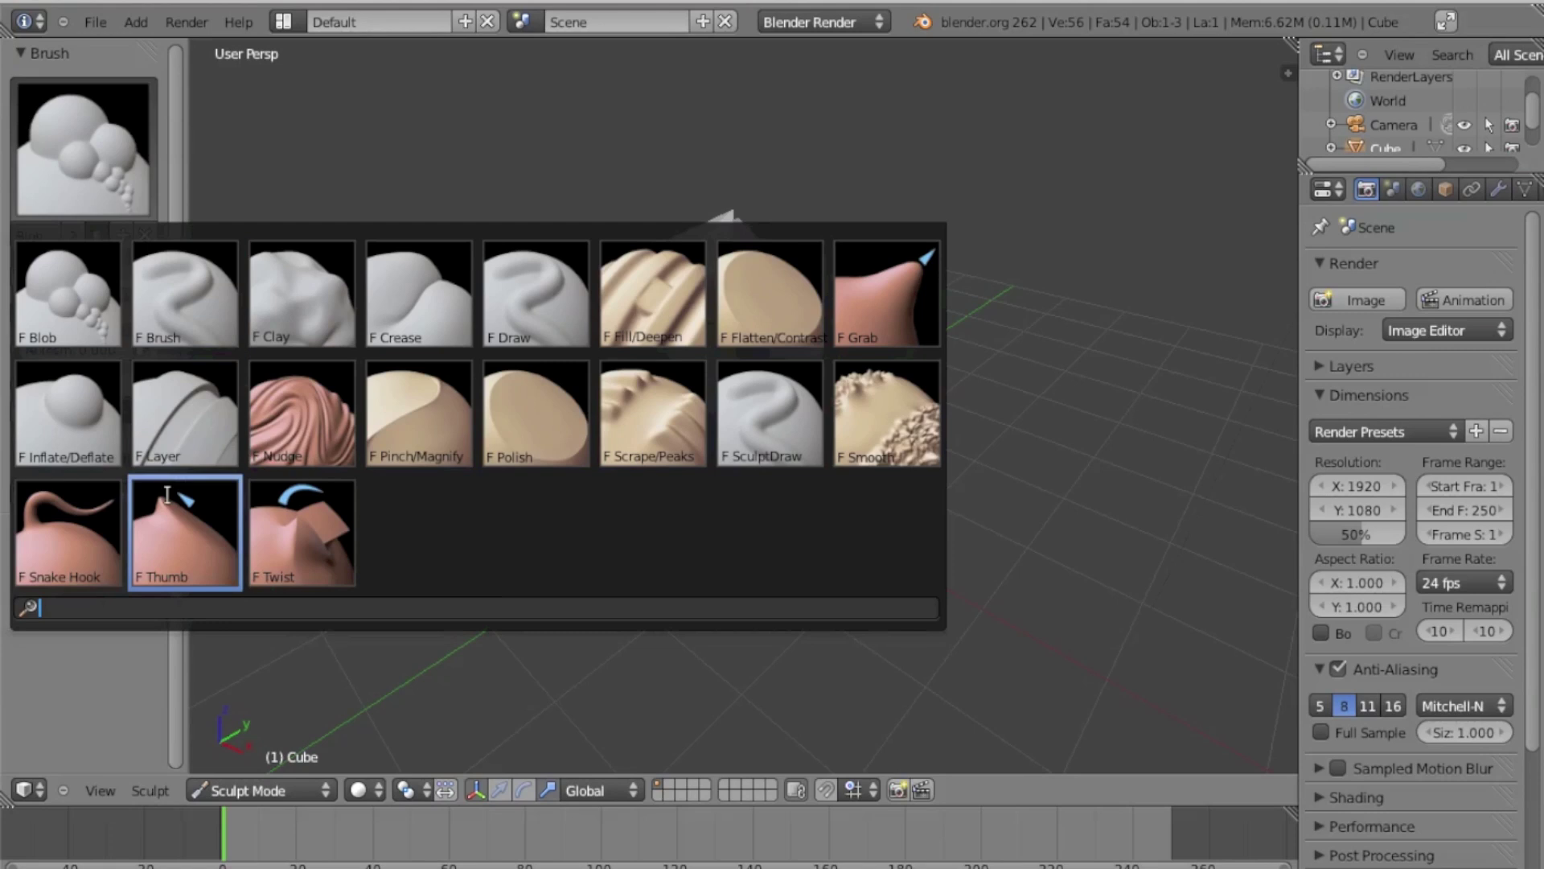
{"action": "left_click", "coordinate": [186, 532]}
{"action": "left_click_drag", "start_coordinate": [724, 285], "coordinate": [790, 296]}
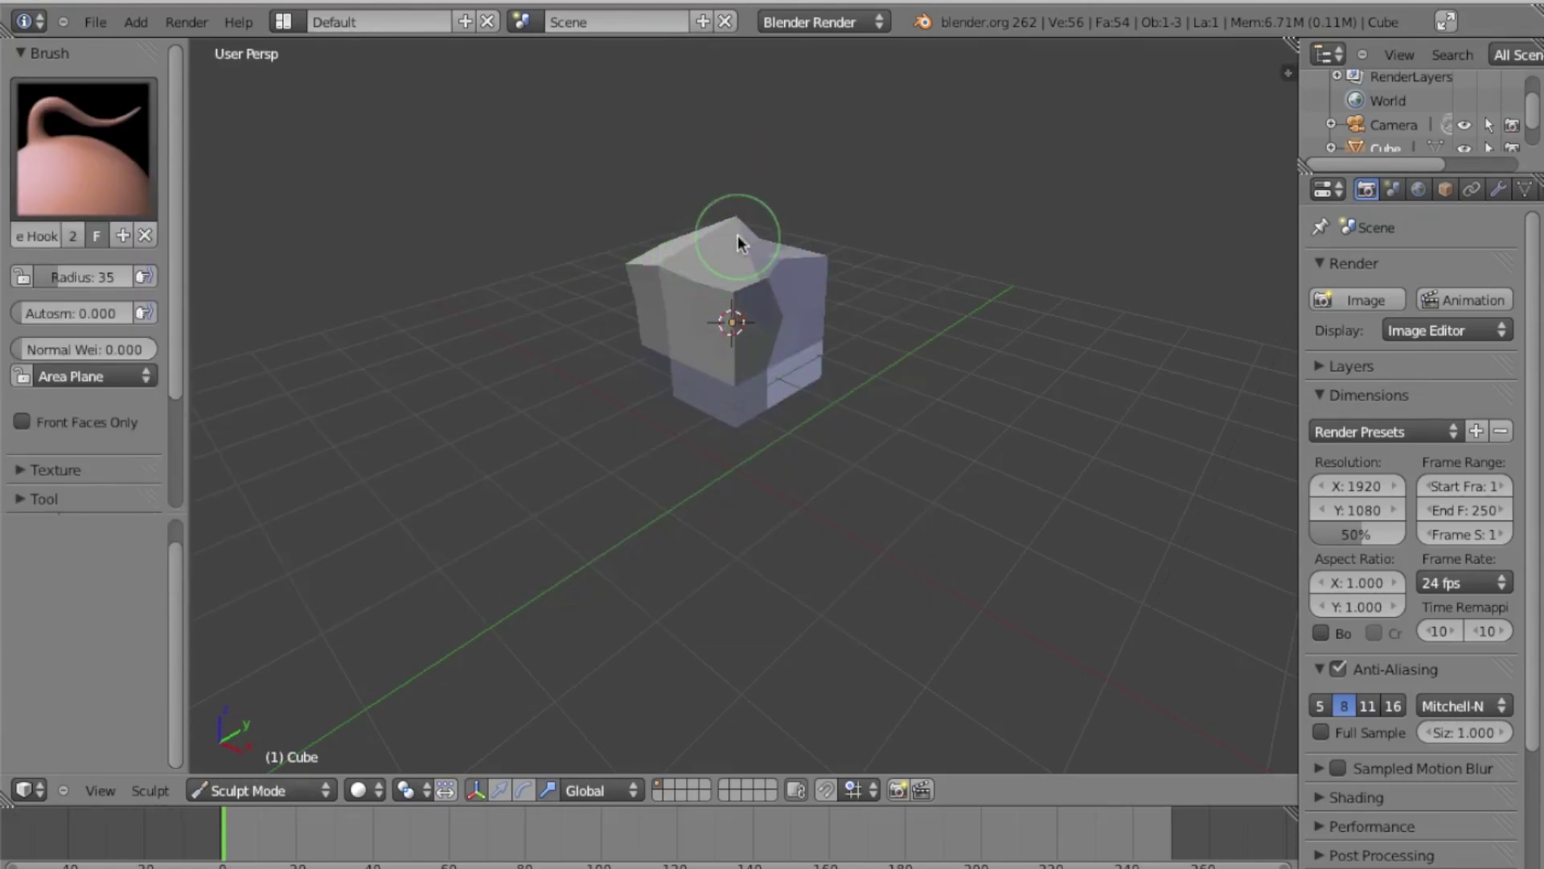
{"action": "scroll", "coordinate": [737, 235], "scroll_direction": "left", "scroll_amount": 10}
{"action": "scroll", "coordinate": [737, 235], "scroll_direction": "right", "scroll_amount": 6}
{"action": "middle_click_drag", "start_coordinate": [737, 235], "coordinate": [702, 350]}
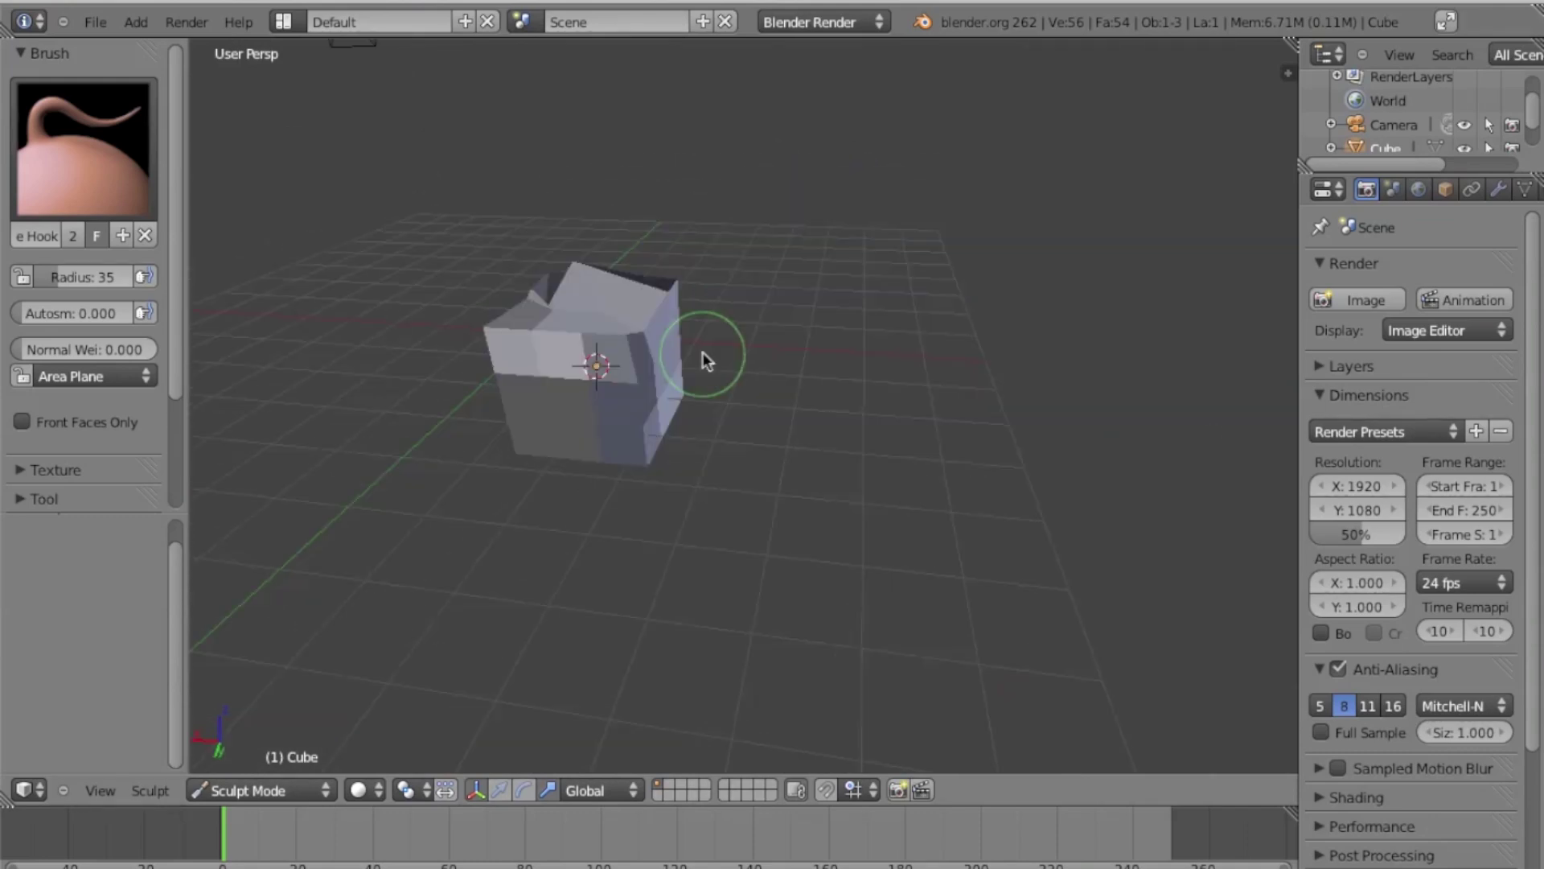